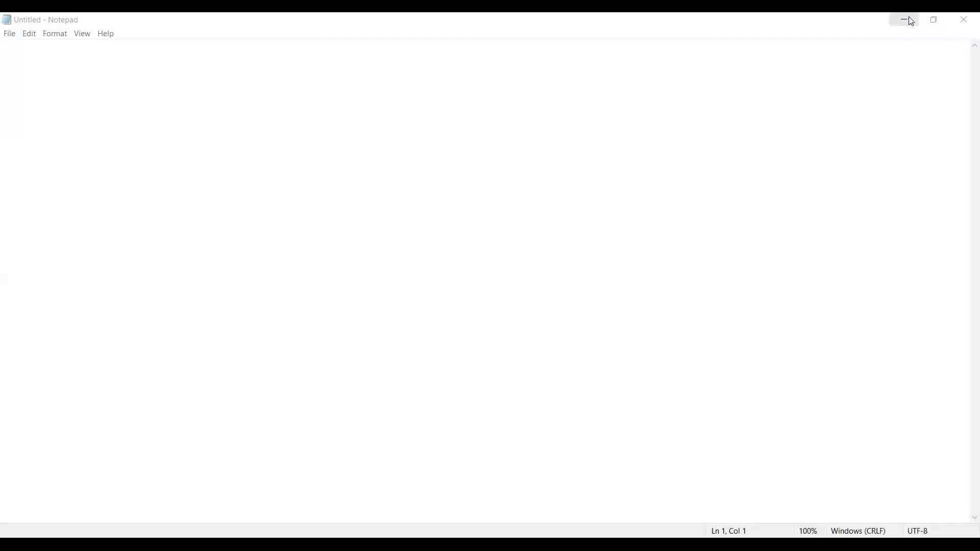
# - Examine the case study's specifications, source and sink storage, and the opening AWS S3 Bucket notes in Amazon_6_30AM
pyautogui.click(912, 22)
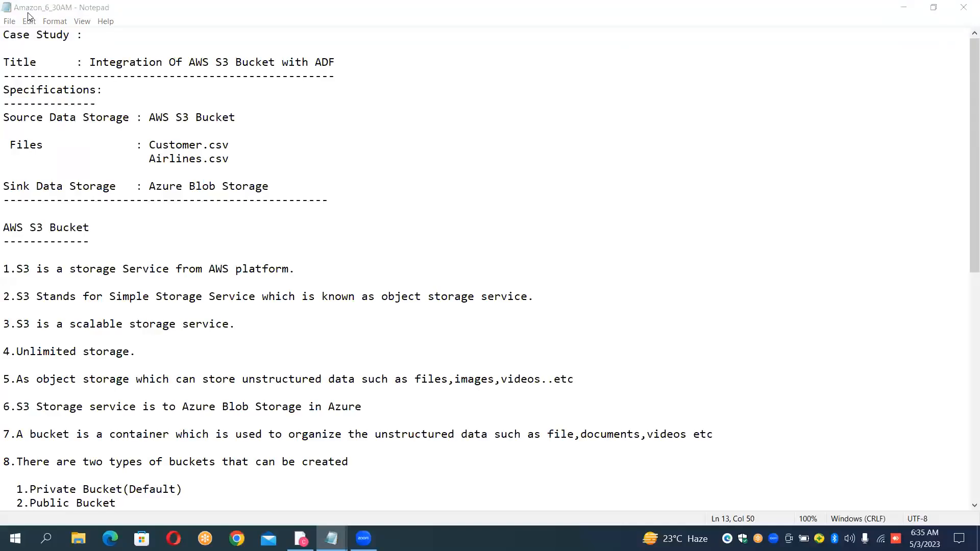
pyautogui.click(23, 35)
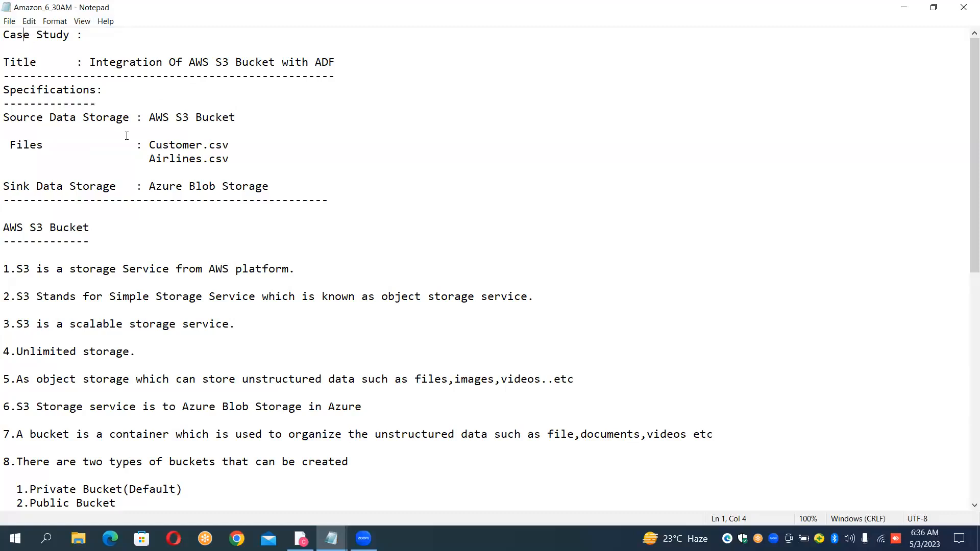
pyautogui.click(195, 108)
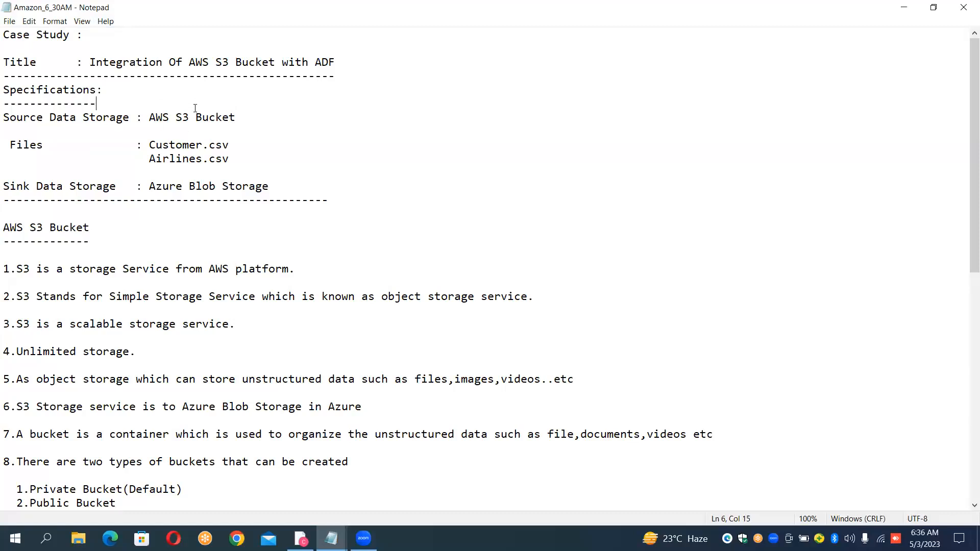
pyautogui.click(222, 117)
pyautogui.click(196, 185)
pyautogui.moveTo(150, 118); pyautogui.dragTo(225, 111)
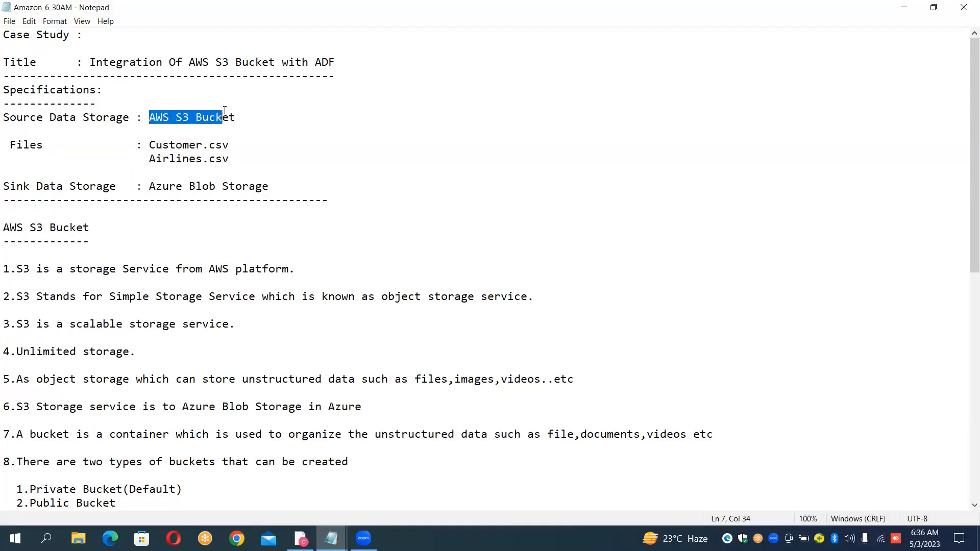
pyautogui.click(181, 276)
pyautogui.press('Down')
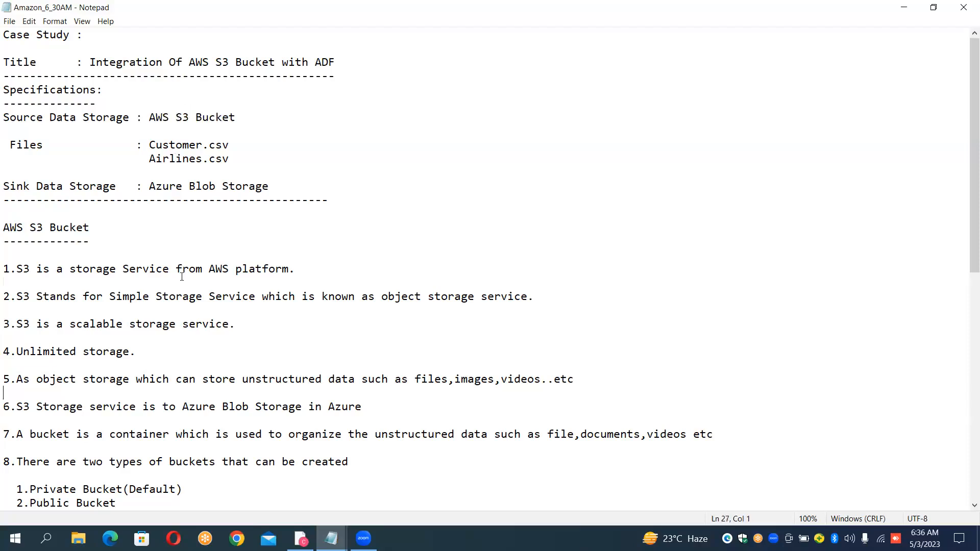
pyautogui.press('Down')
pyautogui.press('Down')
pyautogui.press('Down')
pyautogui.press('Down')
pyautogui.press('Down')
pyautogui.press('Down')
pyautogui.press('Down')
pyautogui.press('Down')
pyautogui.press('Down')
pyautogui.press('Down')
pyautogui.press('Down')
pyautogui.press('Down')
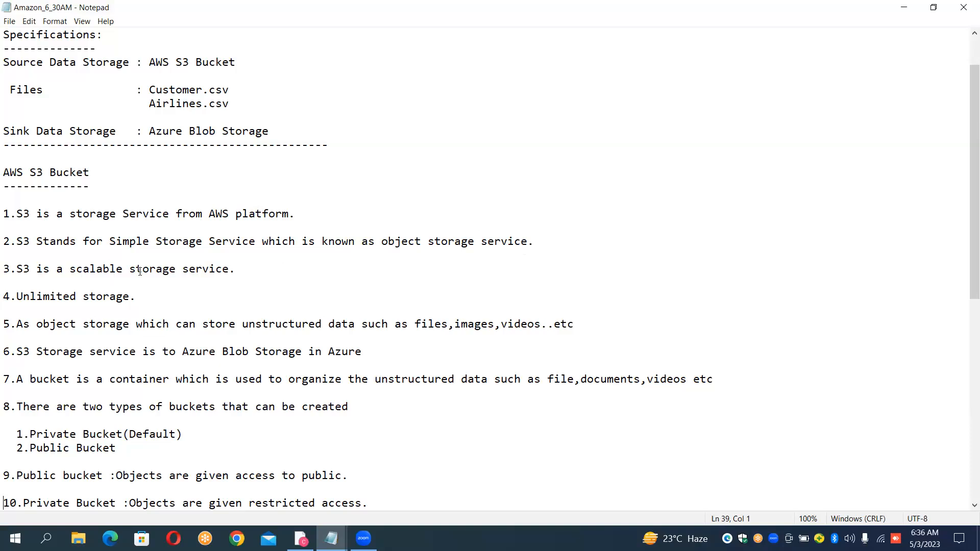
# - Read the notes on unlimited storage, the Azure Blob Storage comparison, and private and public bucket types
pyautogui.click(163, 303)
pyautogui.press('Left')
pyautogui.press('Right')
pyautogui.click(196, 352)
pyautogui.click(195, 437)
pyautogui.click(162, 434)
pyautogui.click(187, 433)
pyautogui.click(137, 459)
pyautogui.press('Down')
pyautogui.press('Down')
pyautogui.press('Down')
pyautogui.press('Down')
pyautogui.press('Down')
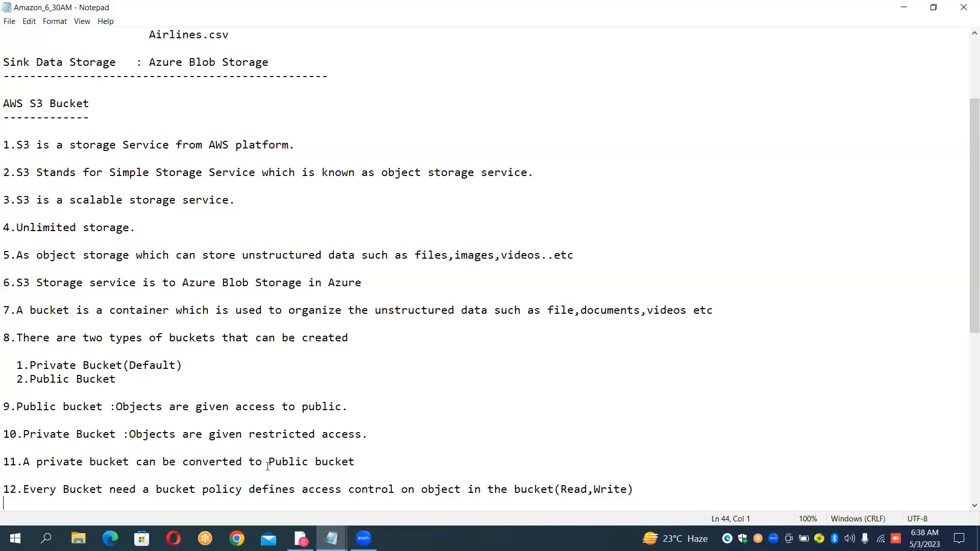
# - Read on past the bucket policy note and highlight the console.aws.amazon.com line
pyautogui.press('Down')
pyautogui.press('Down')
pyautogui.press('Down')
pyautogui.press('Down')
pyautogui.press('Down')
pyautogui.press('Down')
pyautogui.press('Down')
pyautogui.press('Down')
pyautogui.press('Down')
pyautogui.press('Down')
pyautogui.press('Down')
pyautogui.press('Down')
pyautogui.press('Down')
pyautogui.press('Down')
pyautogui.press('Down')
pyautogui.press('Up')
pyautogui.press('Down')
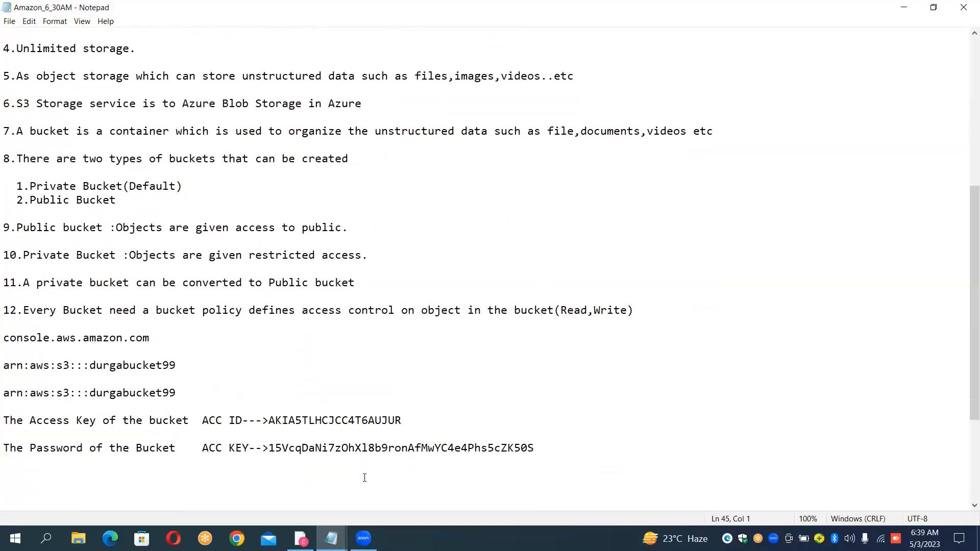
pyautogui.hotkey('shift', 'Down')
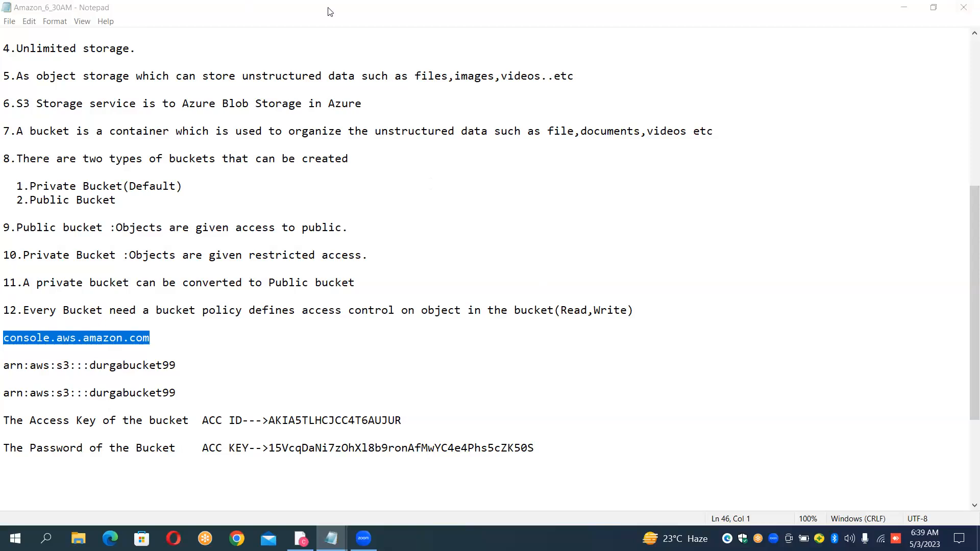
# - Switch to Chrome and open the Azure portal home page
pyautogui.hotkey('alt', 'Tab')
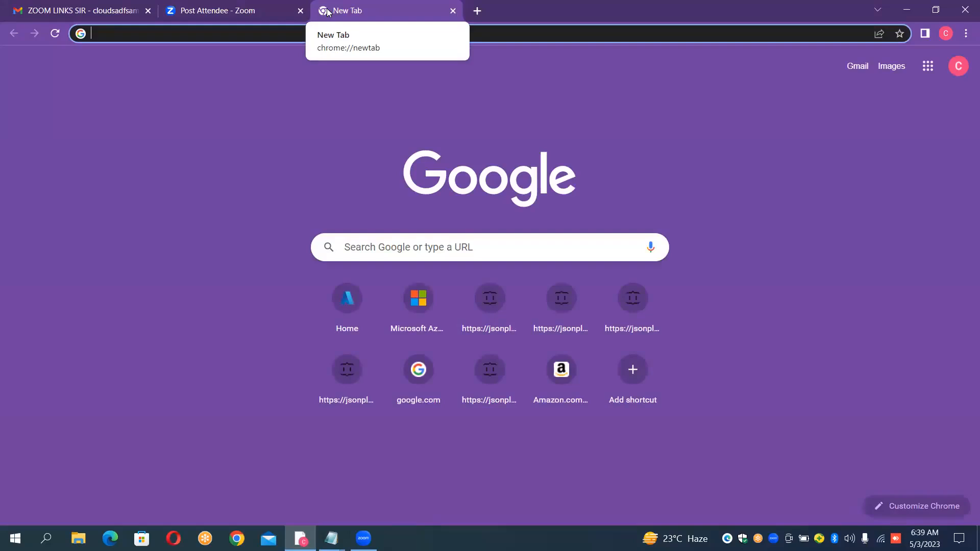
pyautogui.click(346, 317)
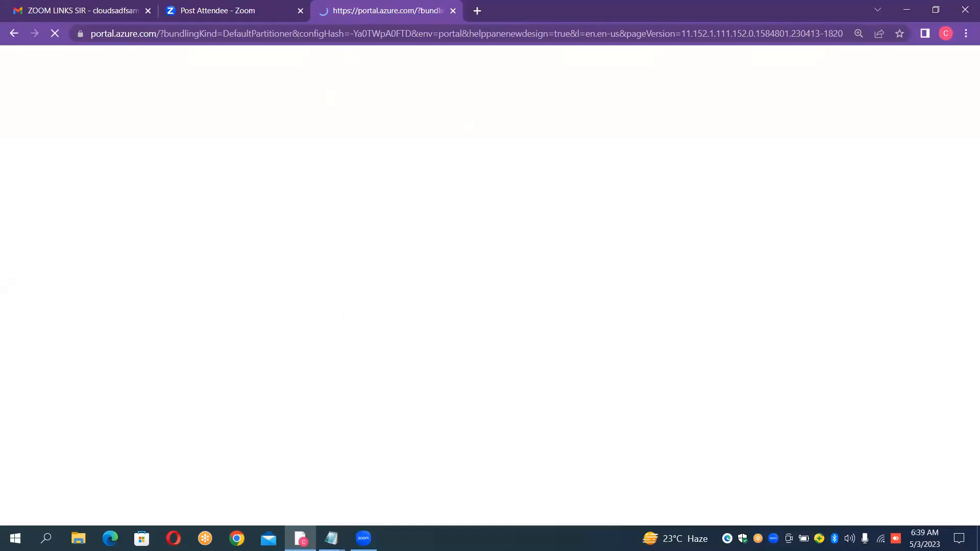
pyautogui.click(300, 538)
pyautogui.click(301, 539)
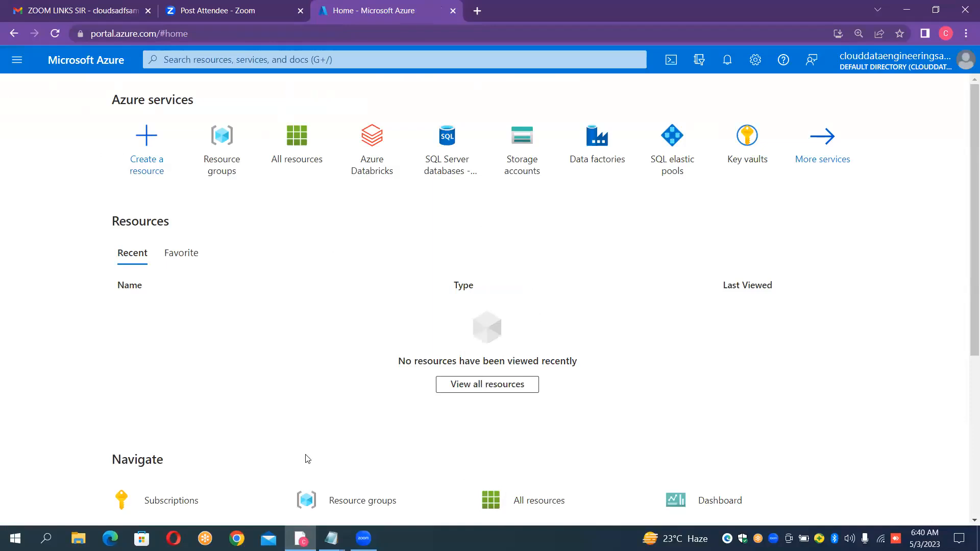
# - Start a new resource group and name it AmzonToAzureBlobRG
pyautogui.click(235, 148)
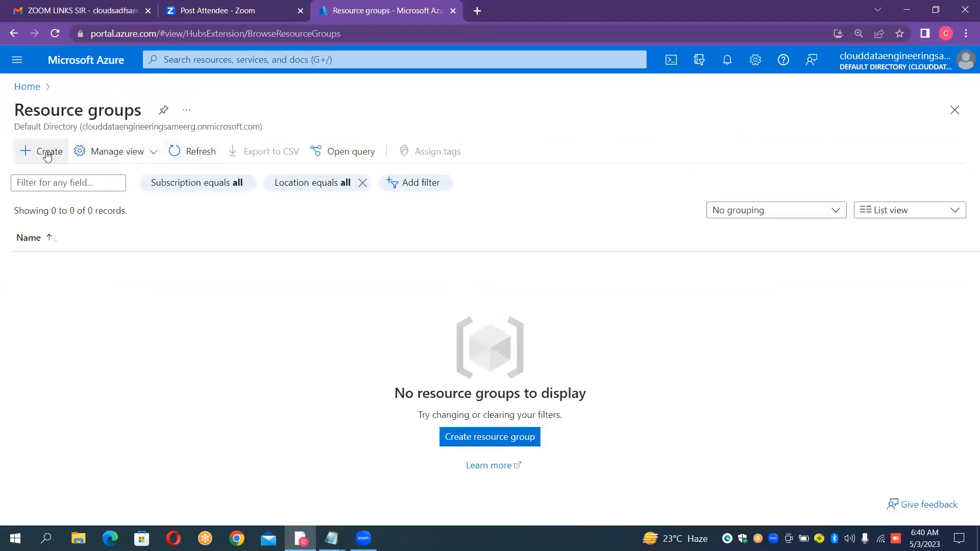
pyautogui.click(47, 154)
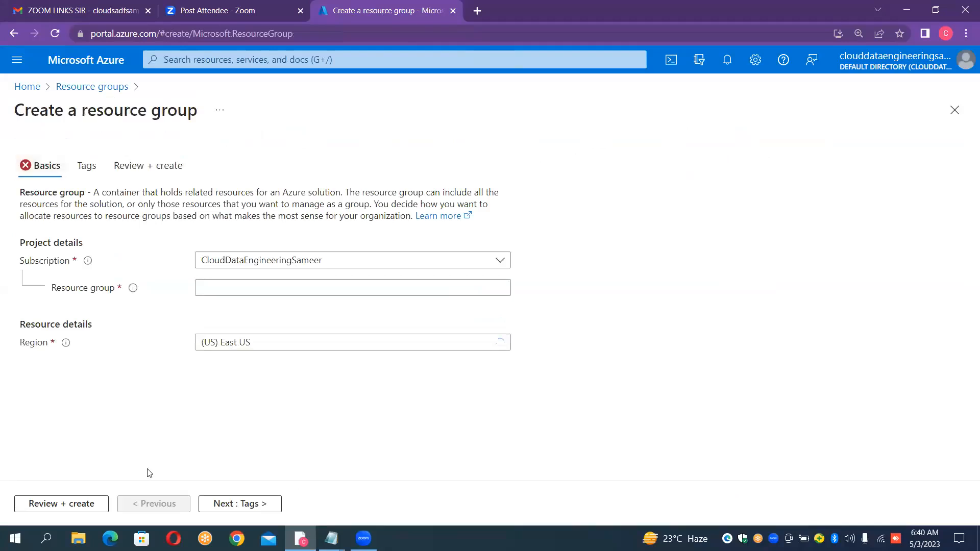
pyautogui.click(336, 287)
pyautogui.click(336, 287)
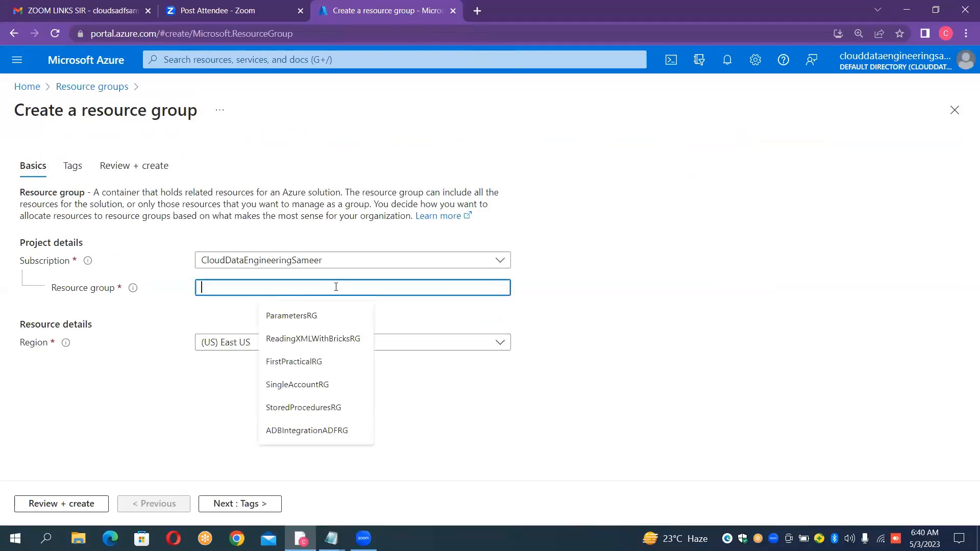
pyautogui.write('A')
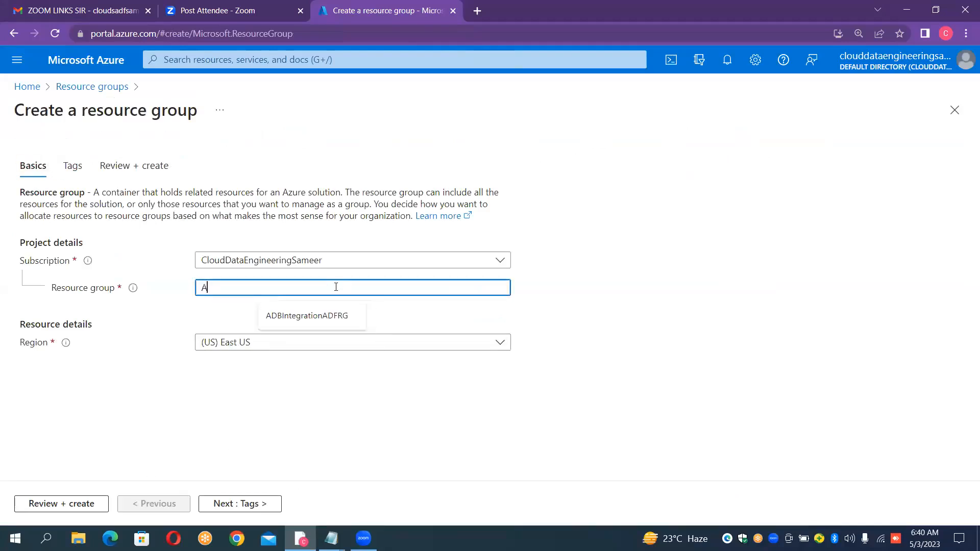
pyautogui.write('mzonTo')
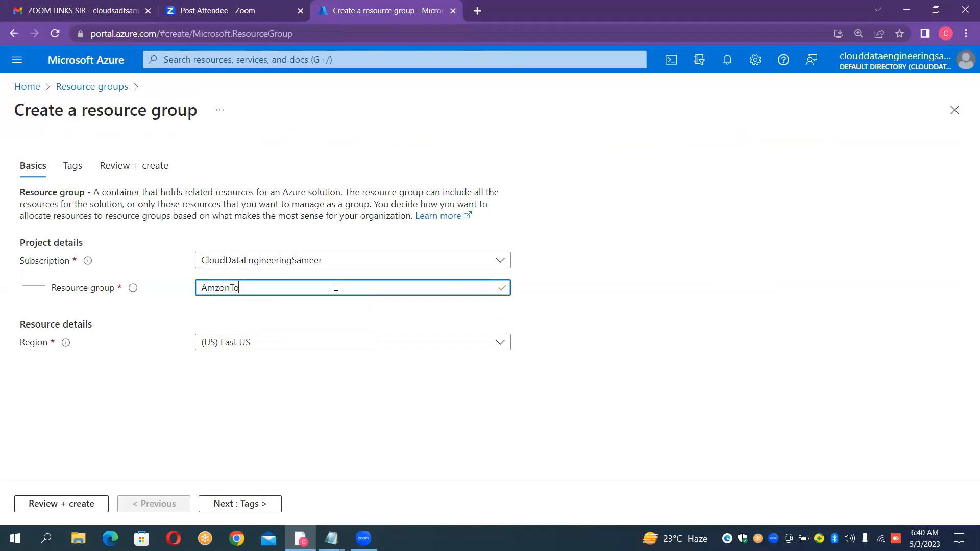
pyautogui.write('AzureBlobRG')
# - Review and create the AmzonToAzureBlobRG resource group in East US, and open its overview
pyautogui.click(86, 507)
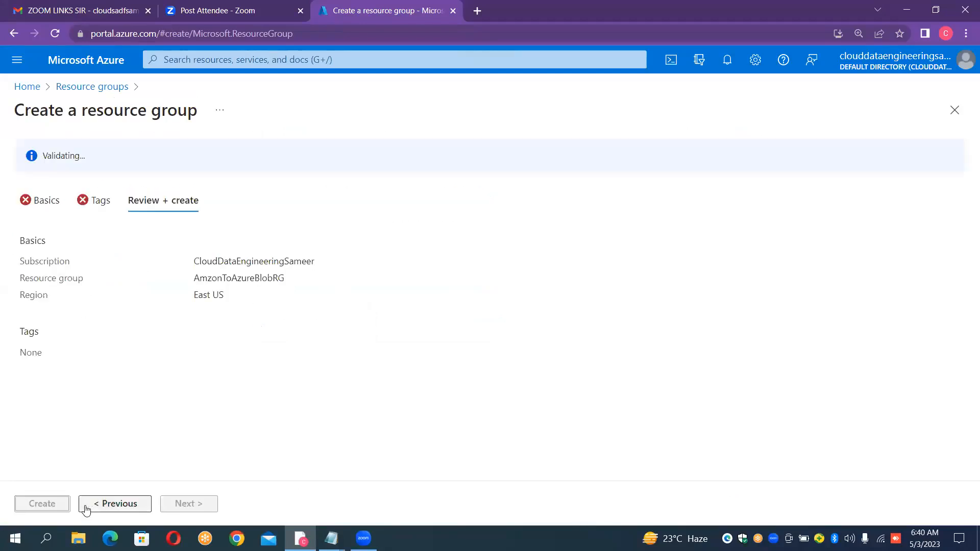
pyautogui.click(50, 506)
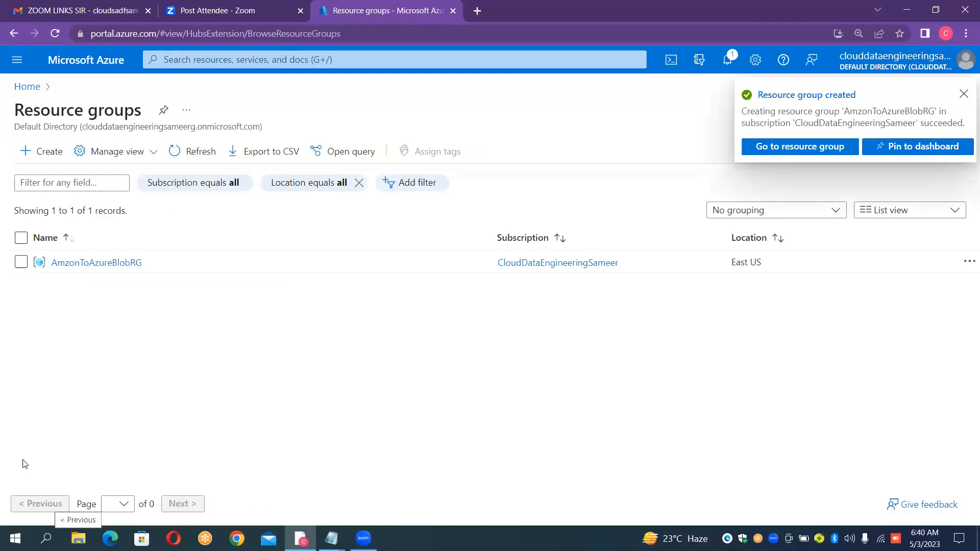
pyautogui.click(818, 154)
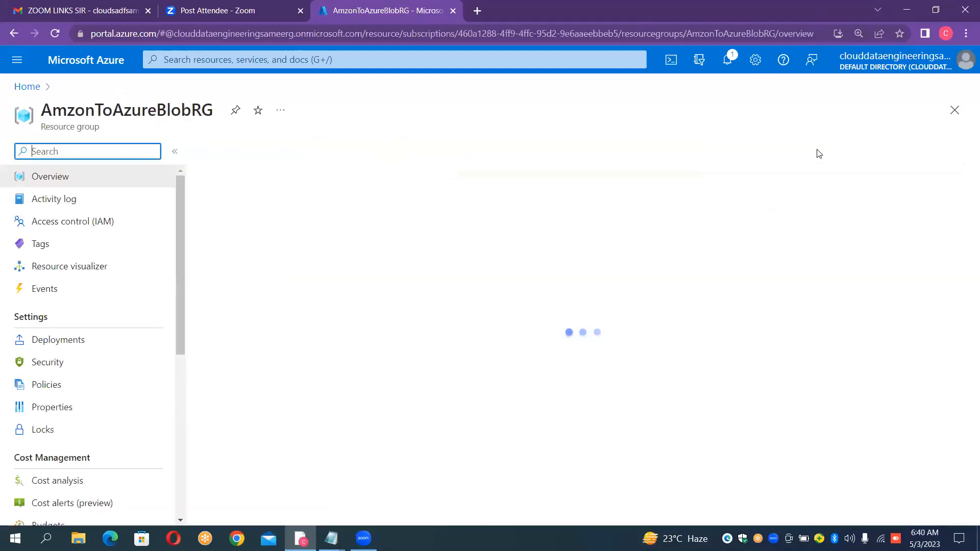
# - Look up "amazon" in a new browser tab and go to the suggested durgabucket99 S3 bucket objects page
pyautogui.click(472, 15)
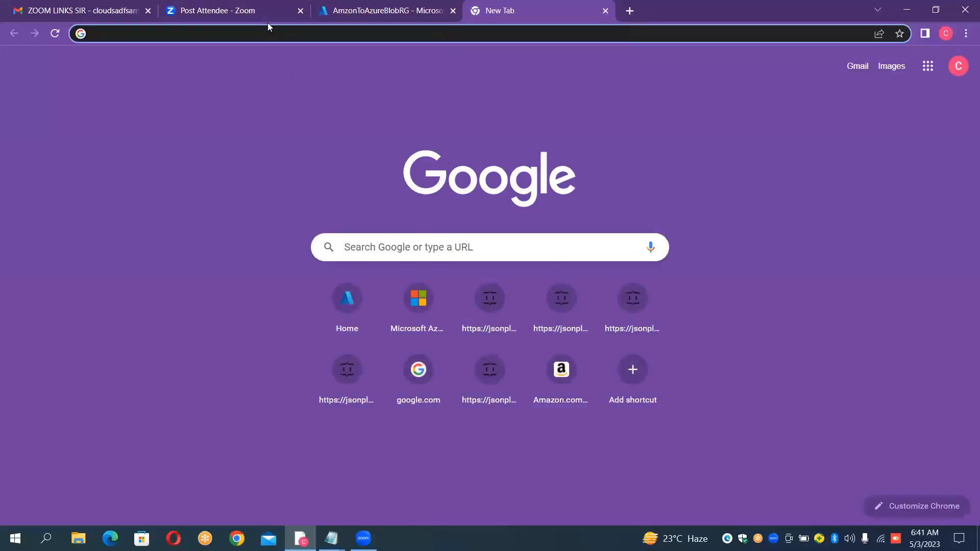
pyautogui.write('amazon')
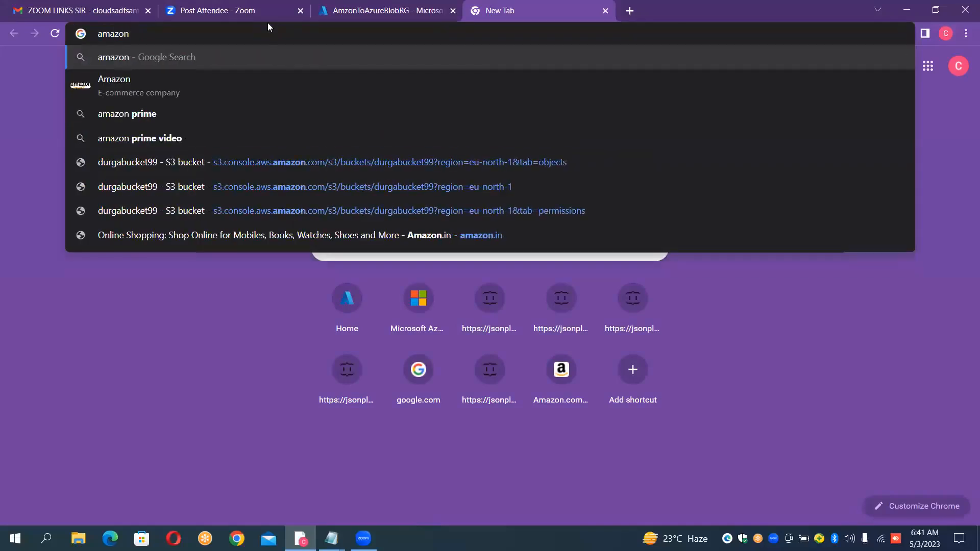
pyautogui.click(167, 162)
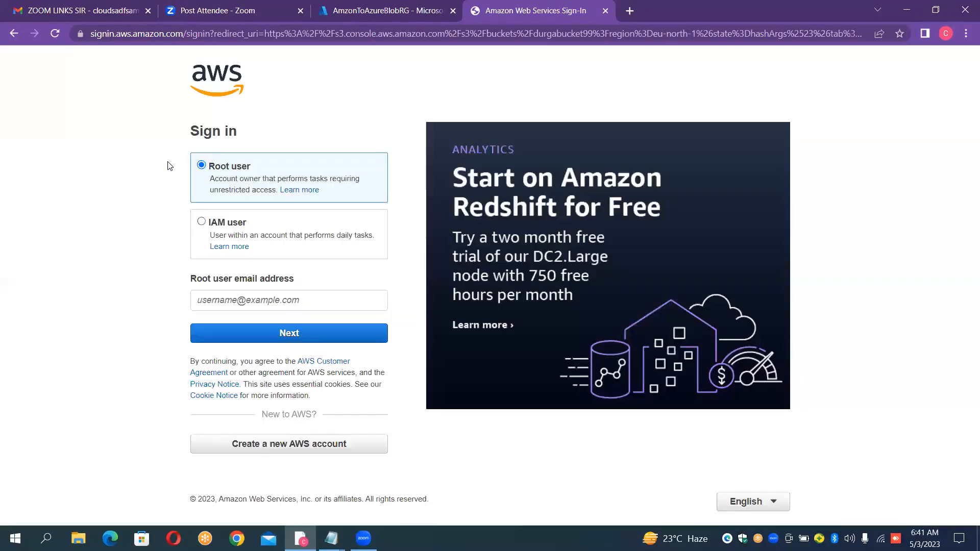
# - Submit the root user's e-mail address and enter the account password to sign in to AWS
pyautogui.click(298, 343)
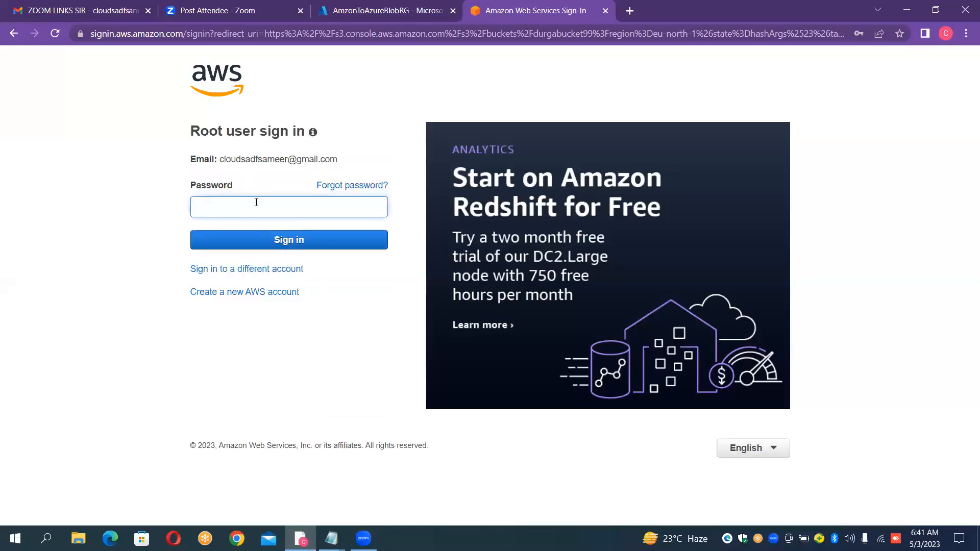
pyautogui.write('••••••••••')
pyautogui.click(257, 237)
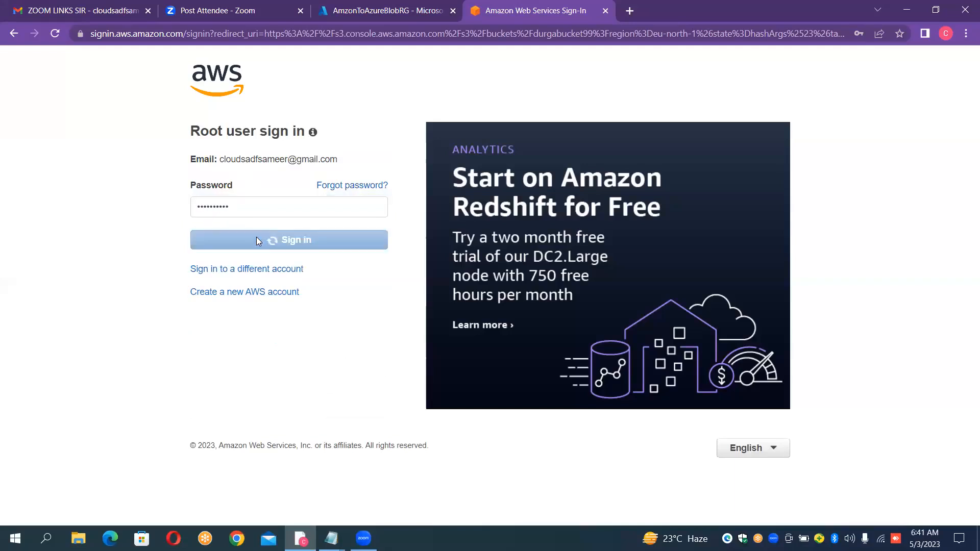
pyautogui.write('••••••')
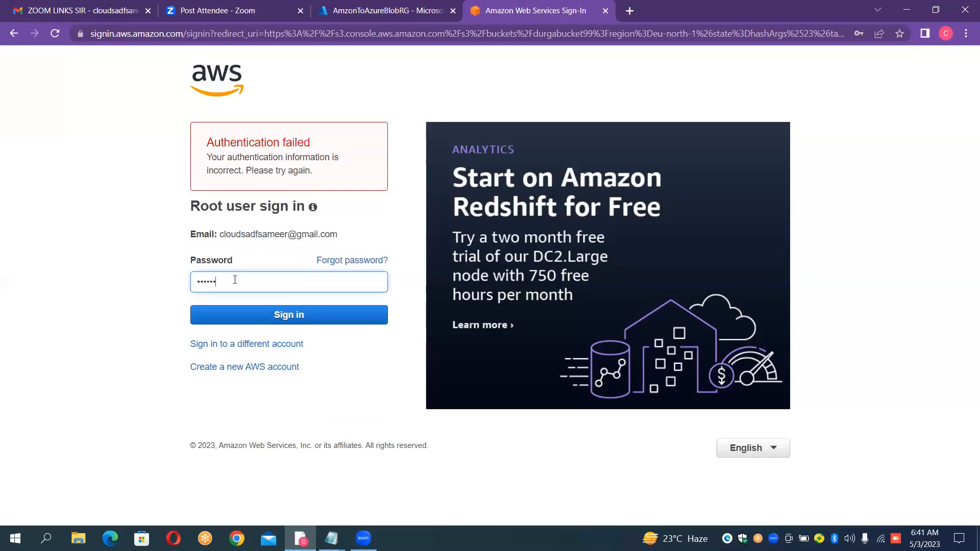
pyautogui.write('•••••')
pyautogui.press('Return')
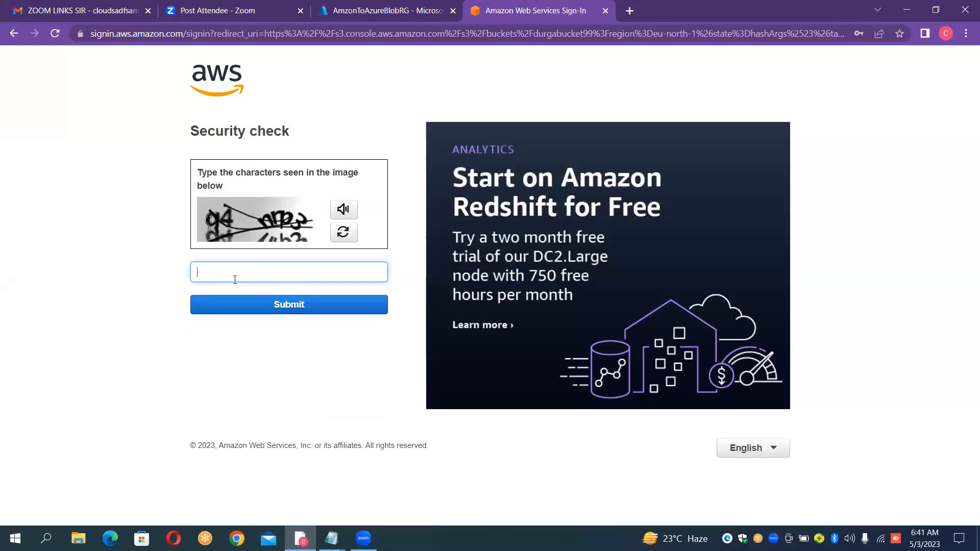
# - Refresh the security check image until it is legible, and submit its verification characters
pyautogui.click(343, 234)
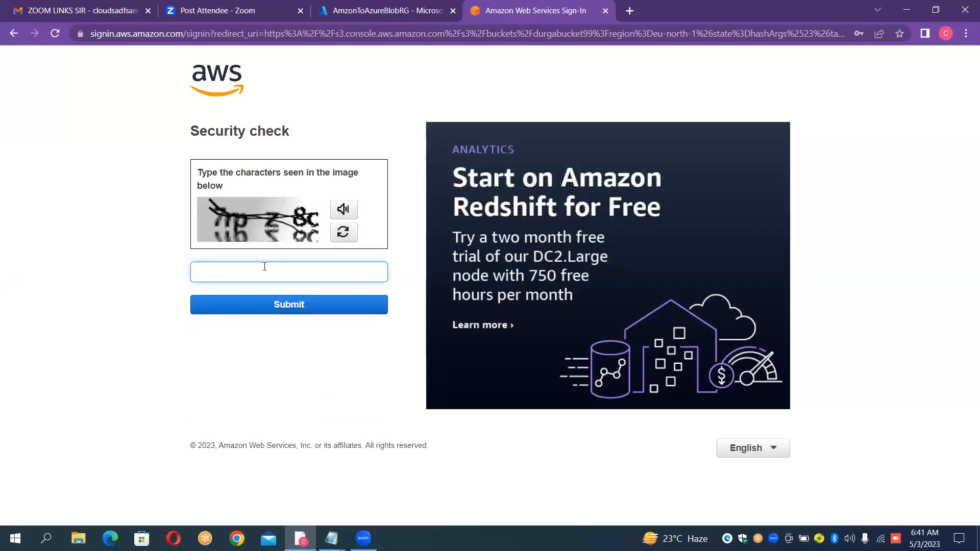
pyautogui.click(342, 234)
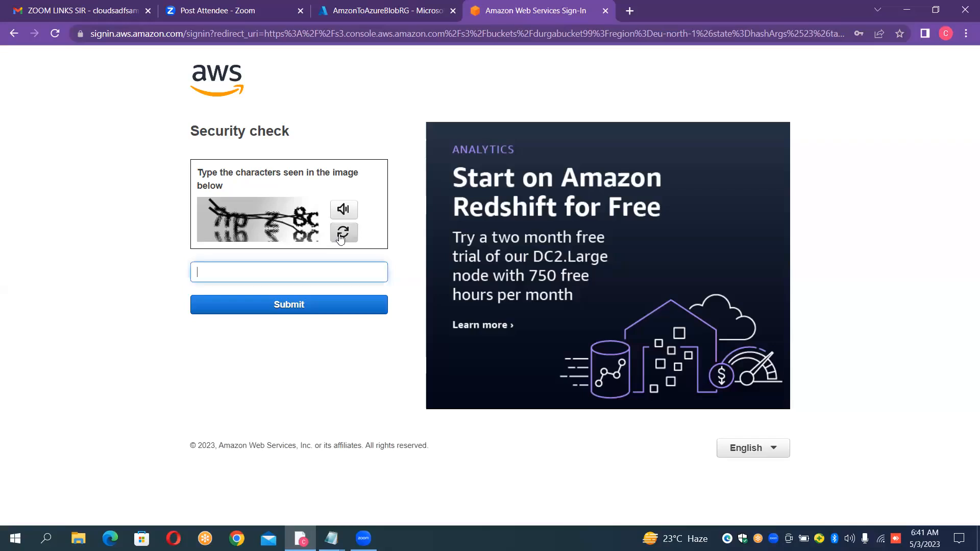
pyautogui.click(341, 236)
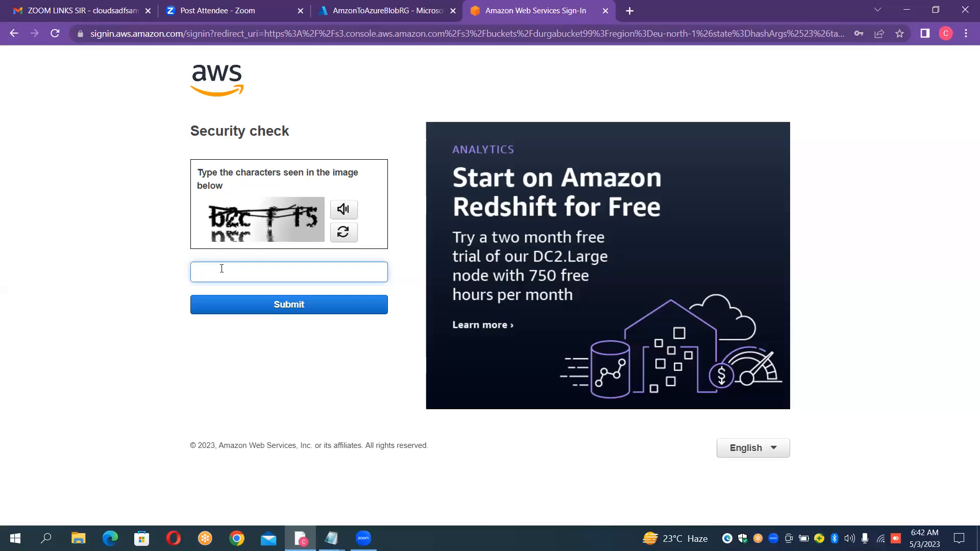
pyautogui.write('b2cff5')
pyautogui.click(267, 309)
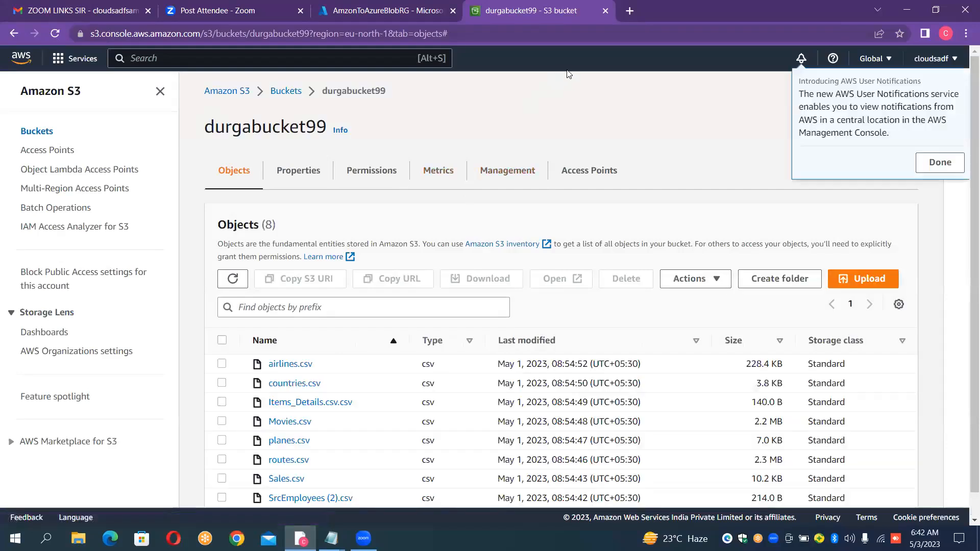
# - Dismiss the AWS User Notifications introduction, and collapse and reopen the Amazon S3 navigation
pyautogui.click(942, 163)
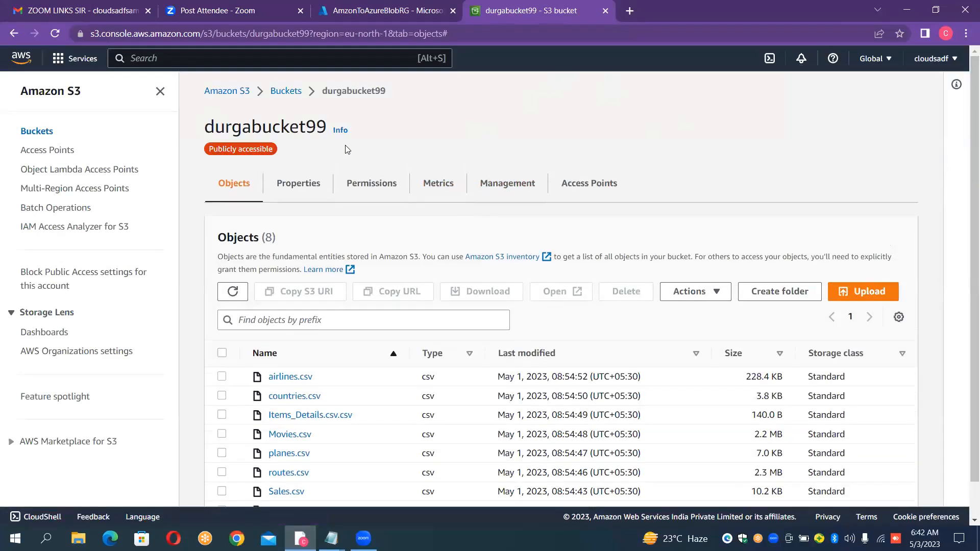
pyautogui.click(160, 92)
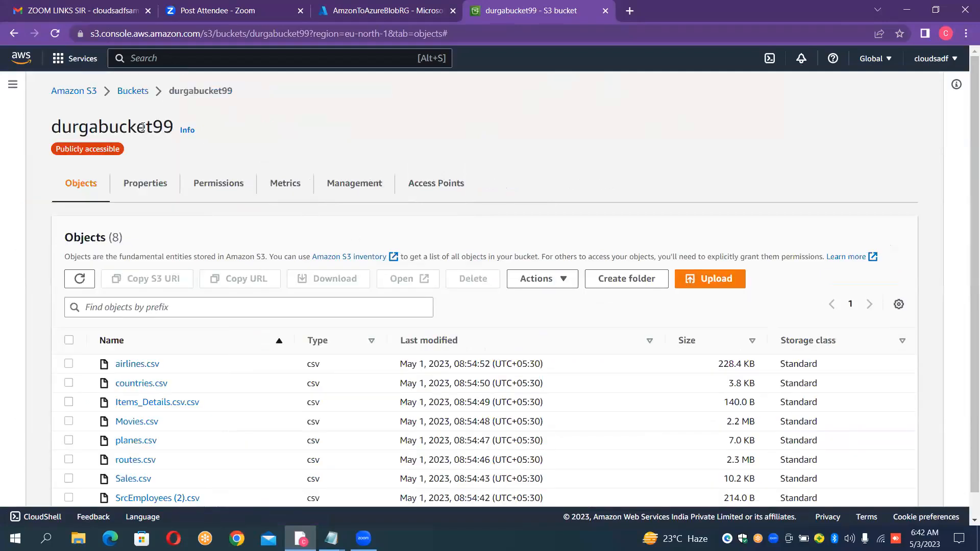
pyautogui.click(13, 84)
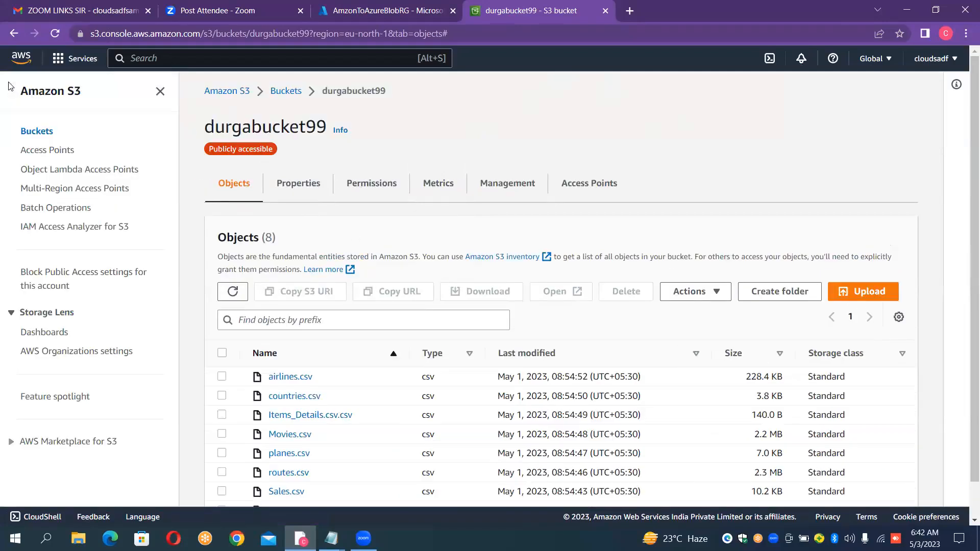
# - Start a new S3 bucket named bucketinformation90 in the South America (São Paulo) sa-east-1 region
pyautogui.click(244, 96)
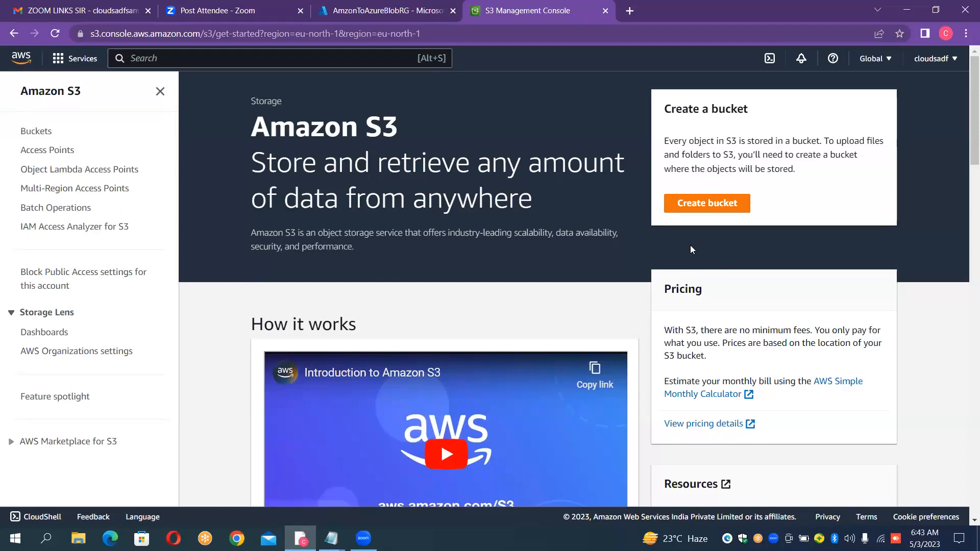
pyautogui.click(722, 204)
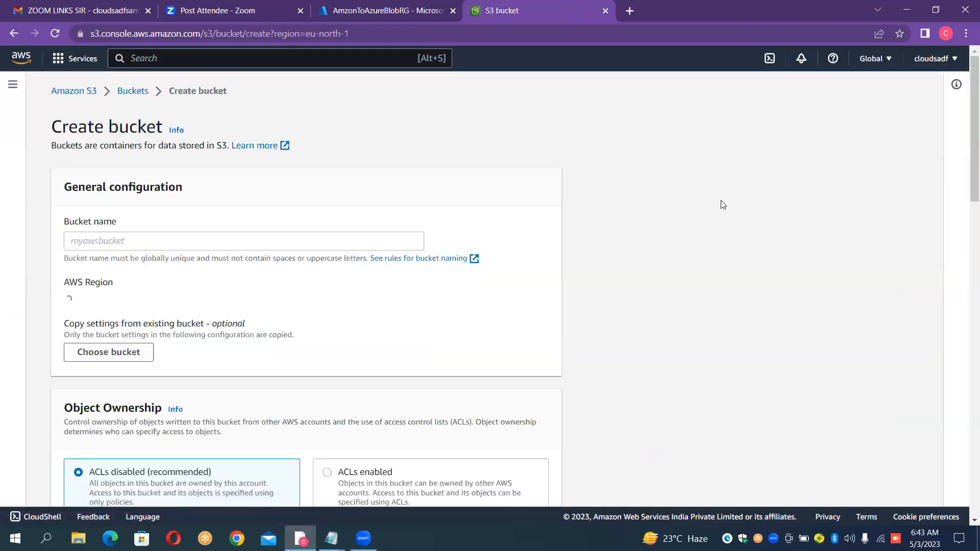
pyautogui.click(352, 245)
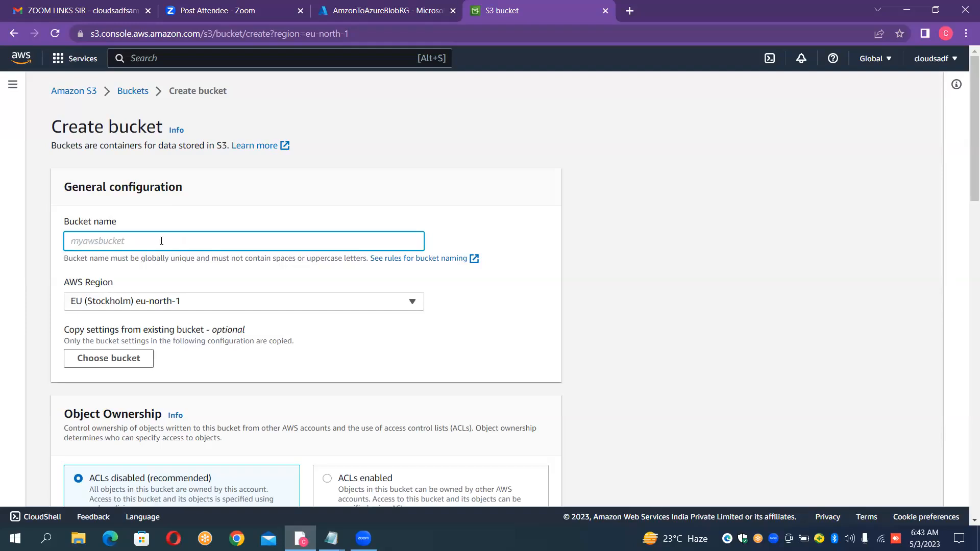
pyautogui.write('bucketinformation90')
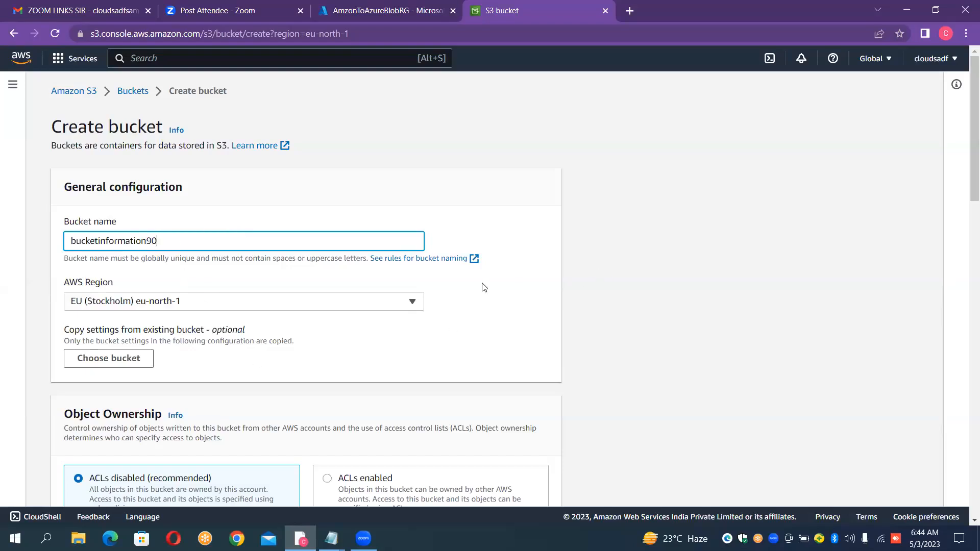
pyautogui.click(184, 302)
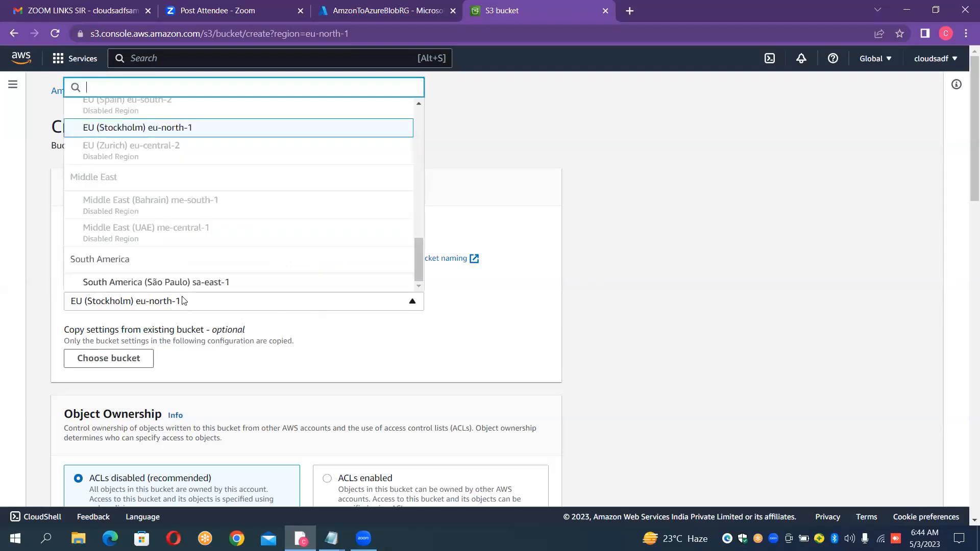
pyautogui.click(174, 285)
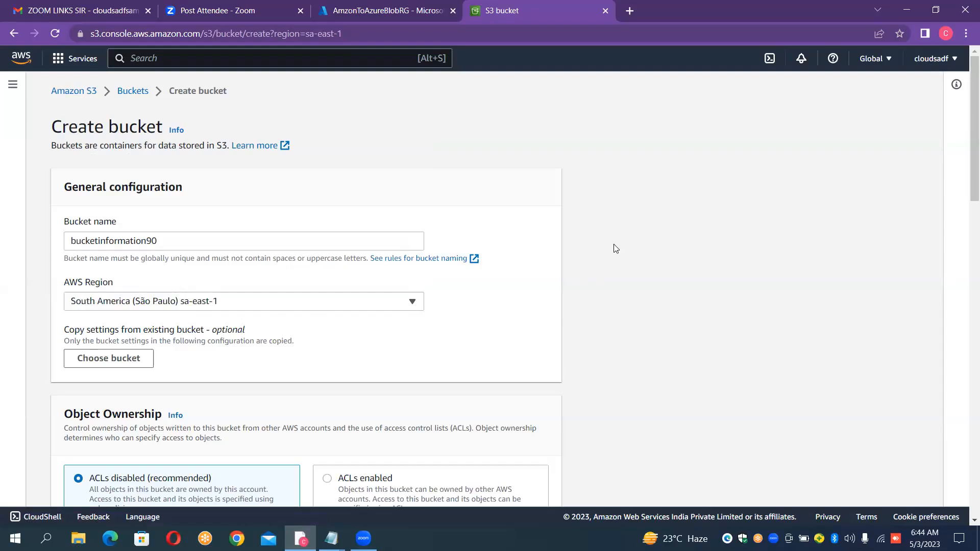
# - Turn off Block all public access for the new bucket and acknowledge that its objects might become public
pyautogui.scroll(-4, 616, 248)
pyautogui.scroll(-3, 617, 249)
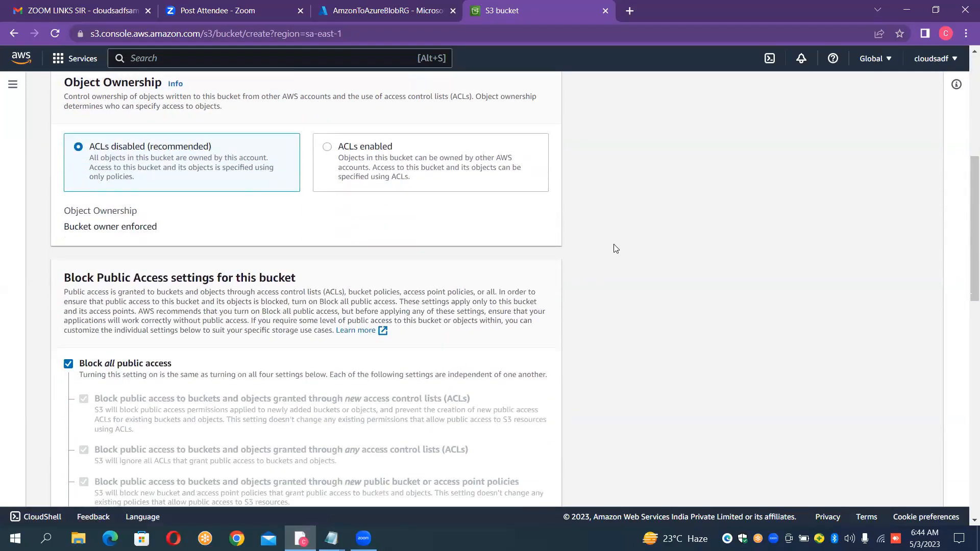
pyautogui.scroll(-3, 617, 249)
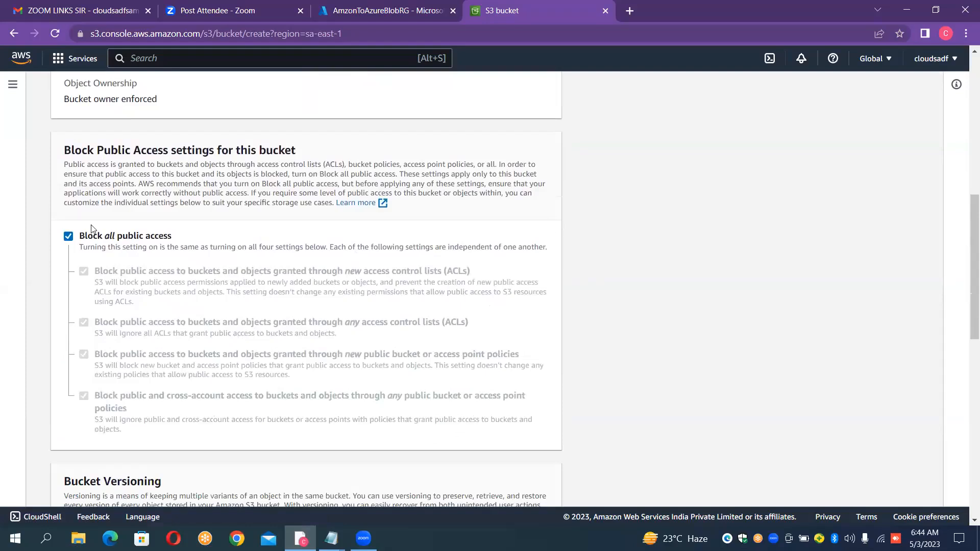
pyautogui.click(68, 237)
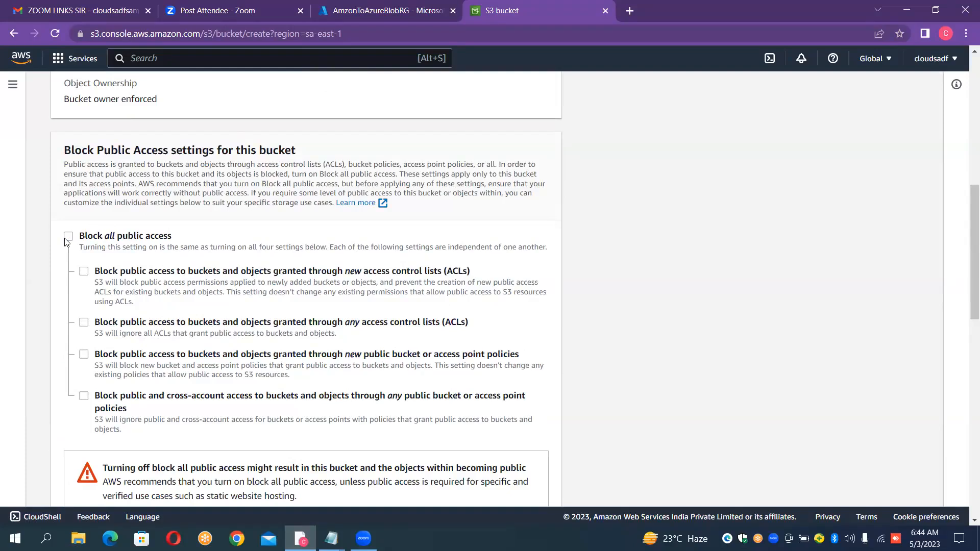
pyautogui.click(64, 239)
pyautogui.scroll(-2, 596, 154)
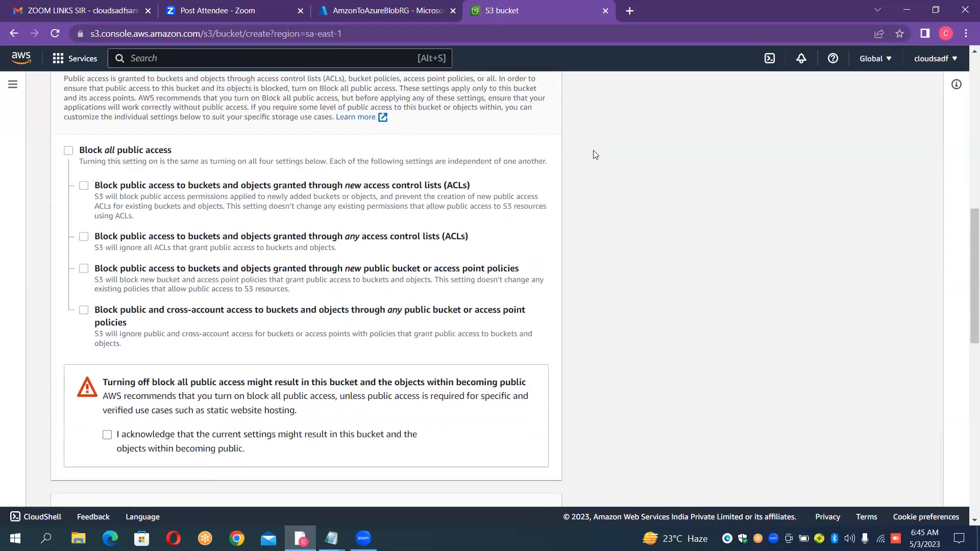
pyautogui.scroll(-1, 596, 155)
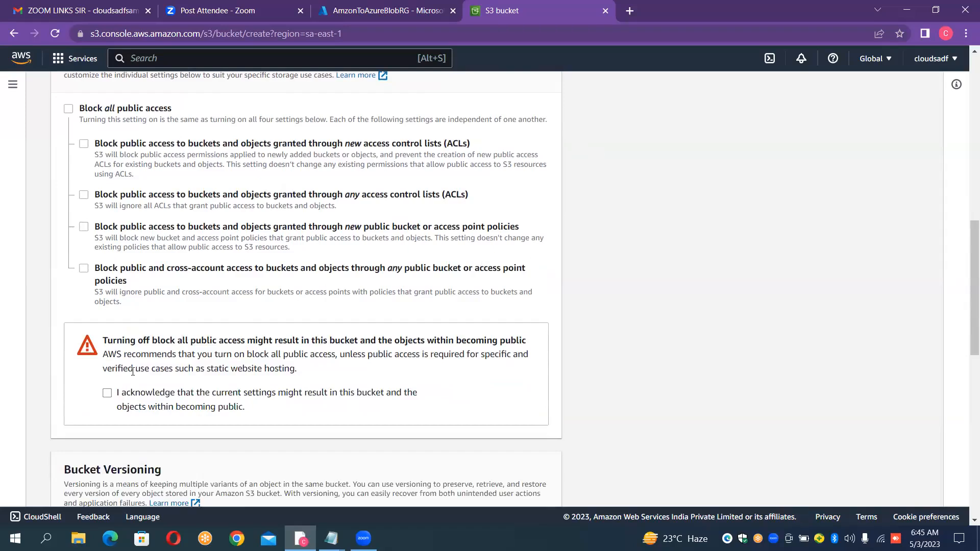
pyautogui.click(107, 393)
# - Create the bucket, keeping the default versioning, tag and encryption settings
pyautogui.scroll(-6, 776, 214)
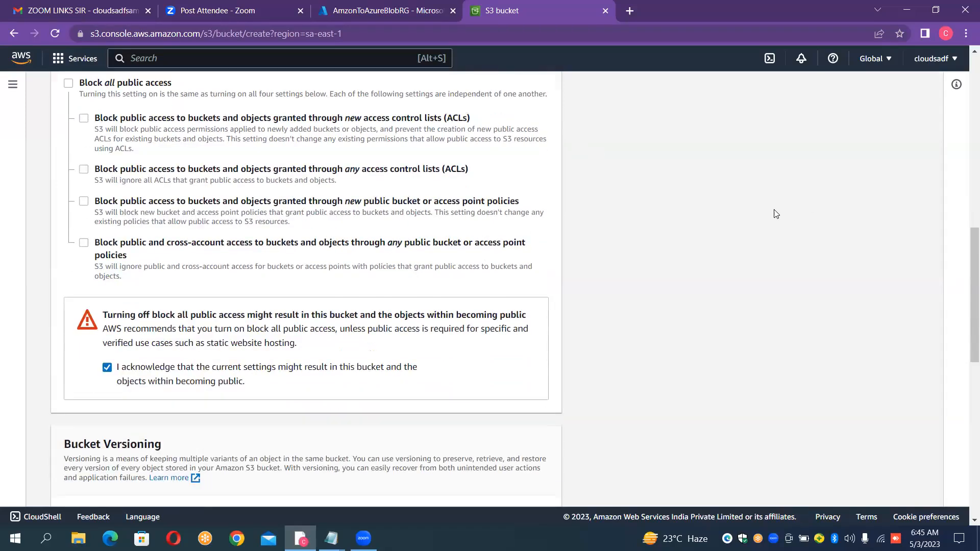
pyautogui.scroll(-5, 776, 214)
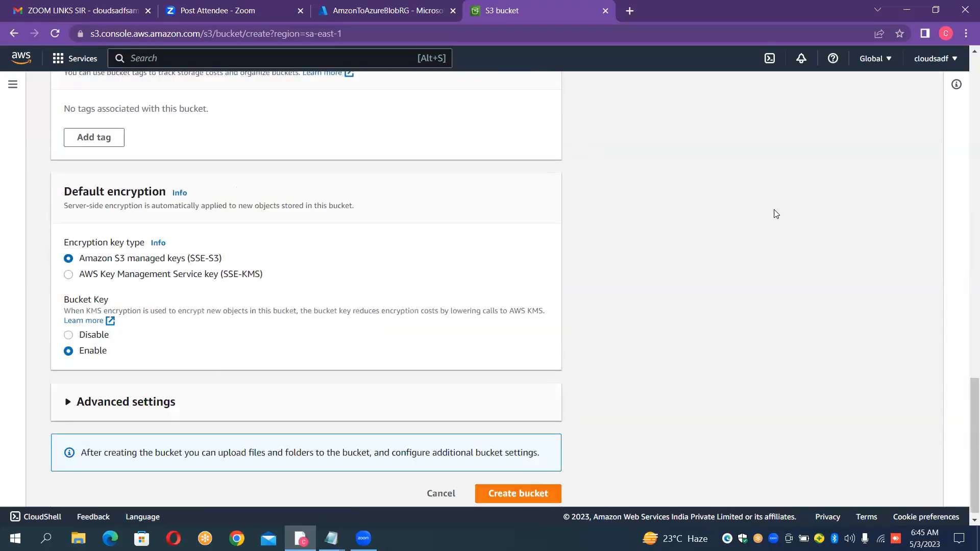
pyautogui.click(539, 488)
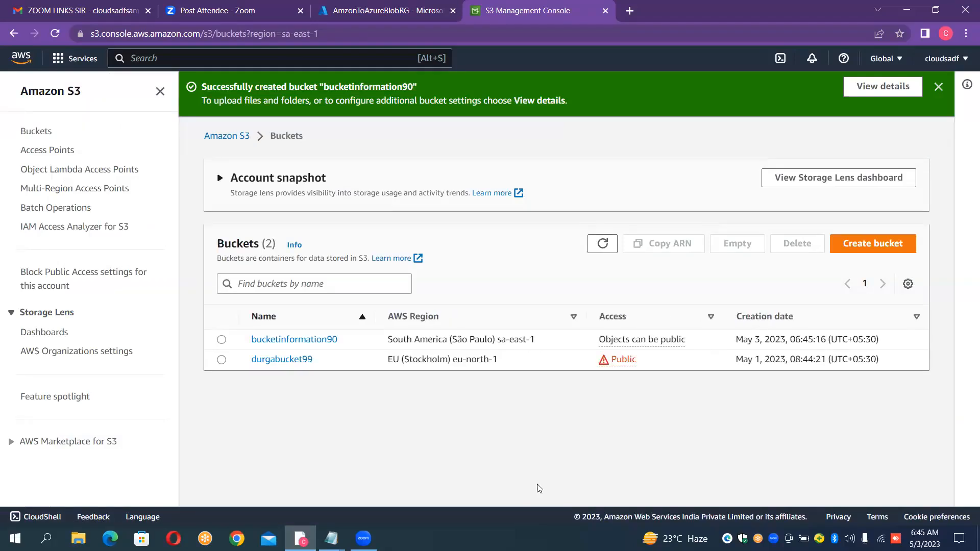
# - Open the bucketinformation90 bucket and go to its permissions
pyautogui.click(286, 347)
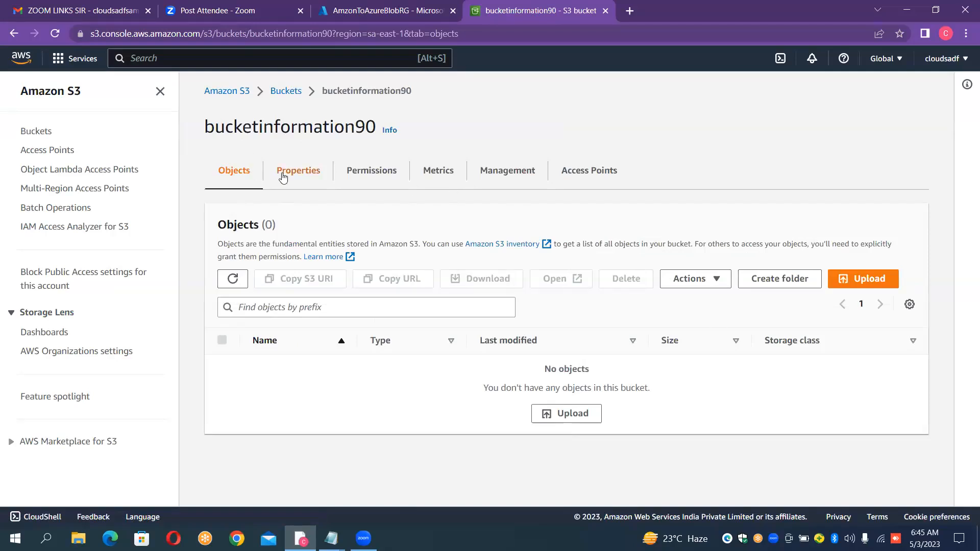
pyautogui.click(286, 90)
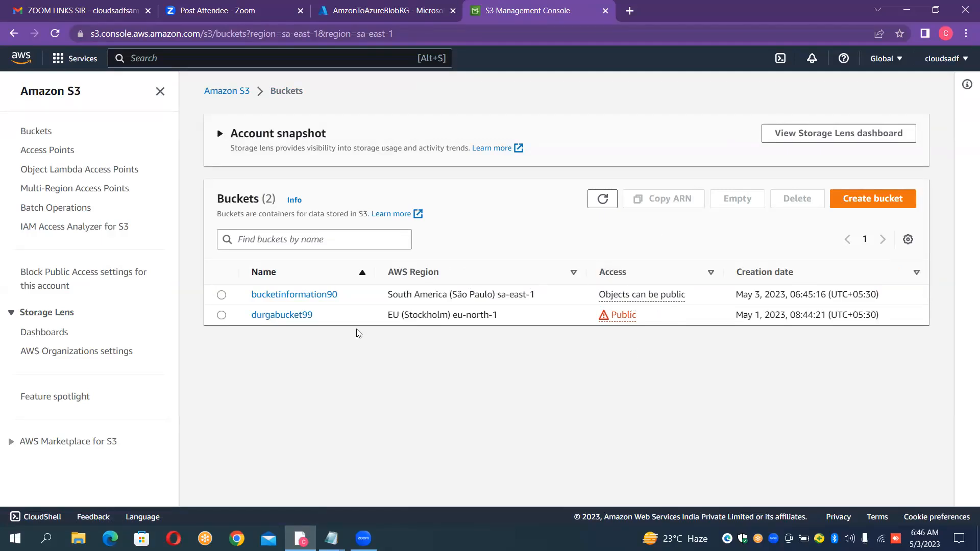
pyautogui.click(270, 301)
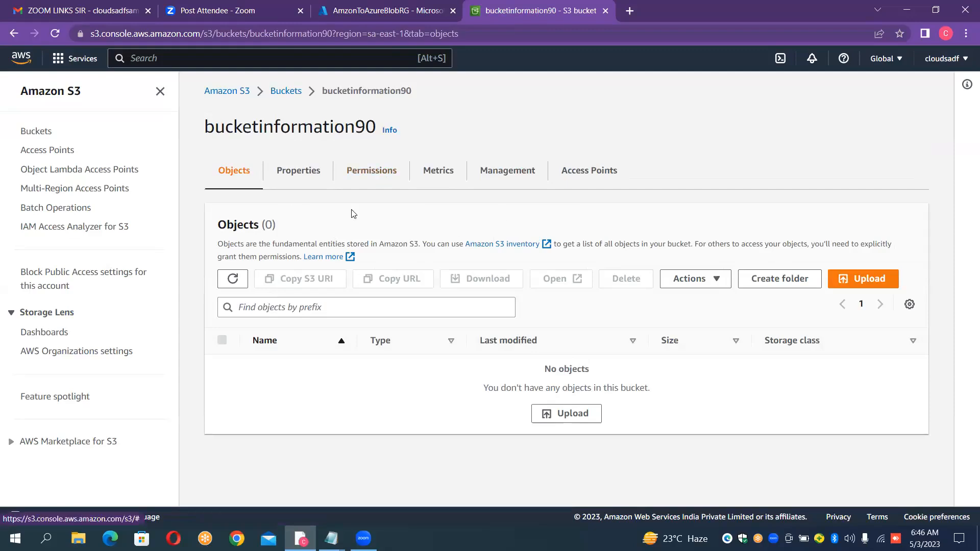
pyautogui.click(355, 179)
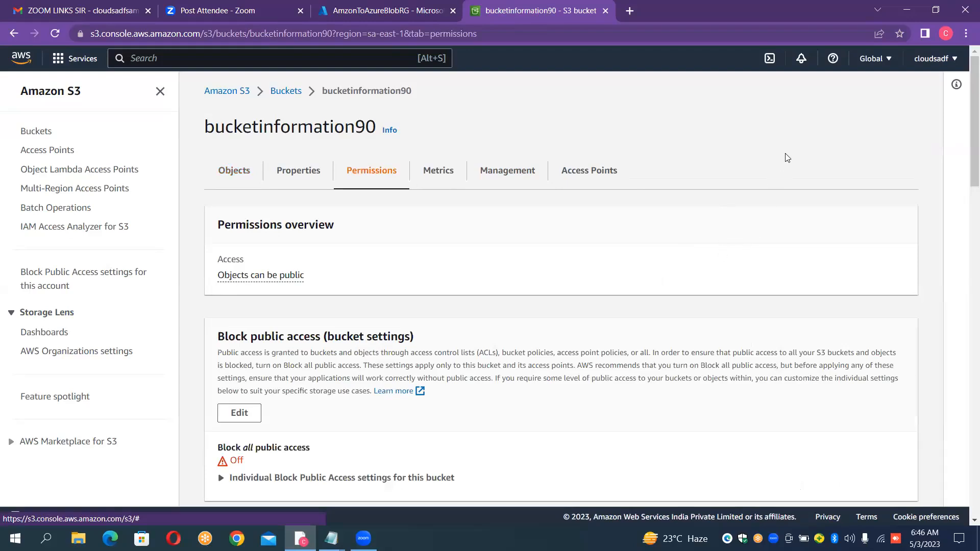
# - Examine the bucket's public access, bucket policy, object ownership and access control list settings
pyautogui.scroll(-2, 788, 155)
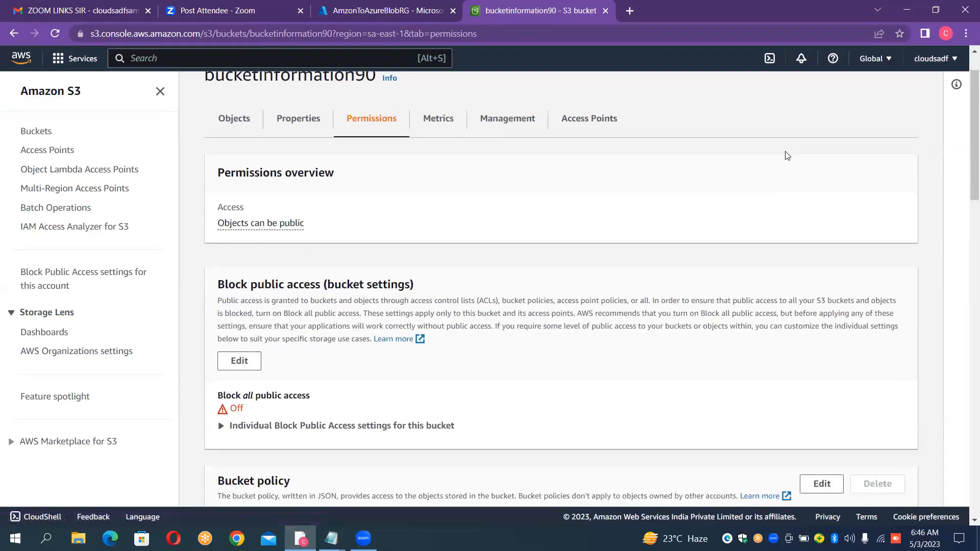
pyautogui.scroll(-1, 788, 155)
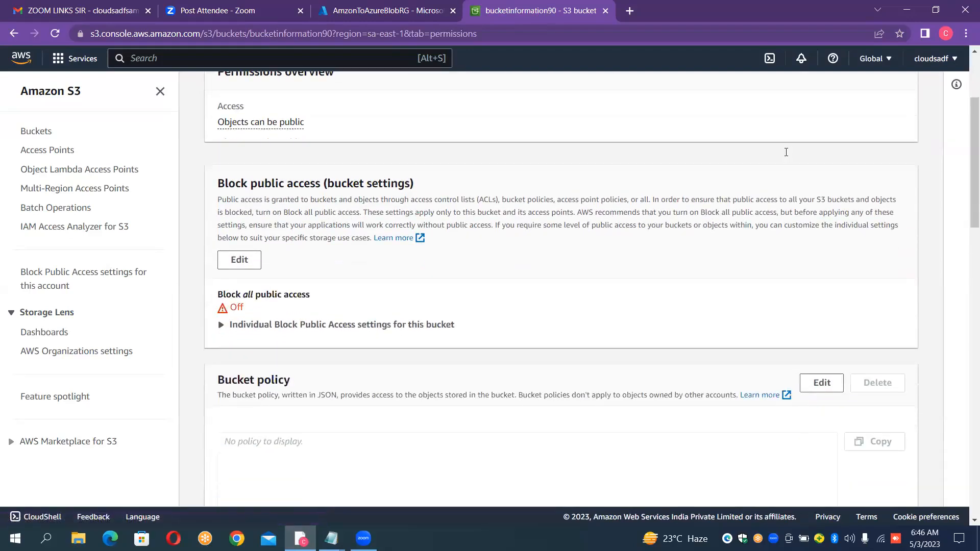
pyautogui.scroll(-8, 786, 152)
pyautogui.scroll(-3, 787, 151)
pyautogui.scroll(-2, 787, 152)
pyautogui.scroll(-1, 787, 155)
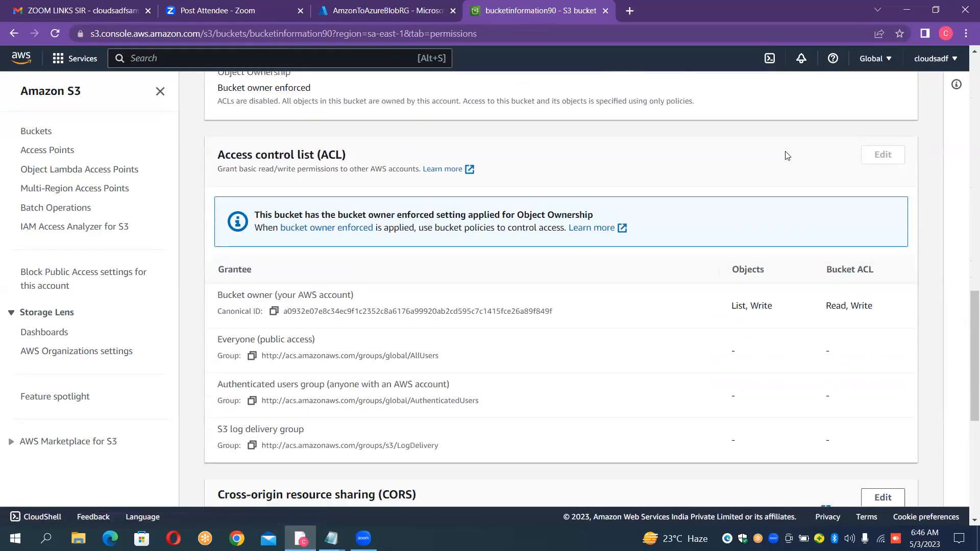
pyautogui.scroll(-1, 787, 155)
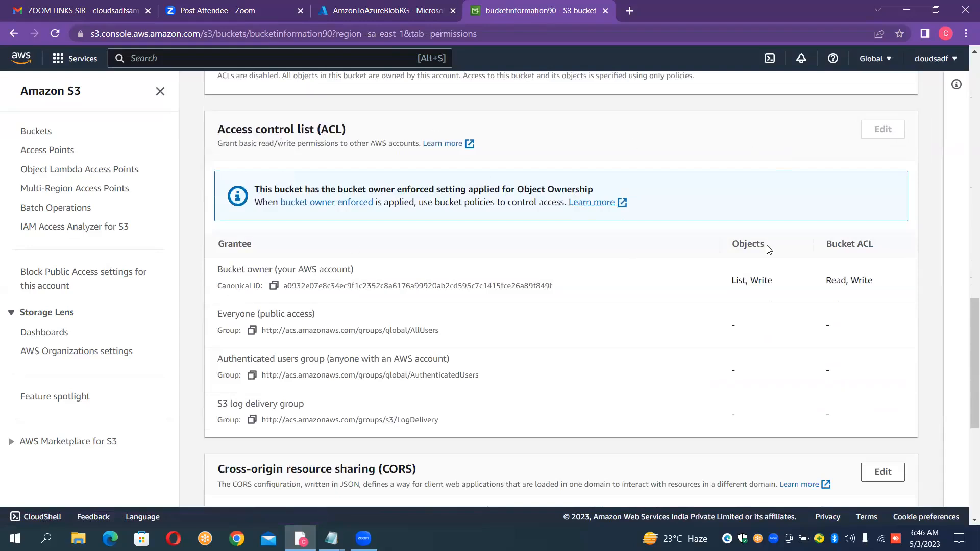
pyautogui.moveTo(966, 356); pyautogui.dragTo(966, 315)
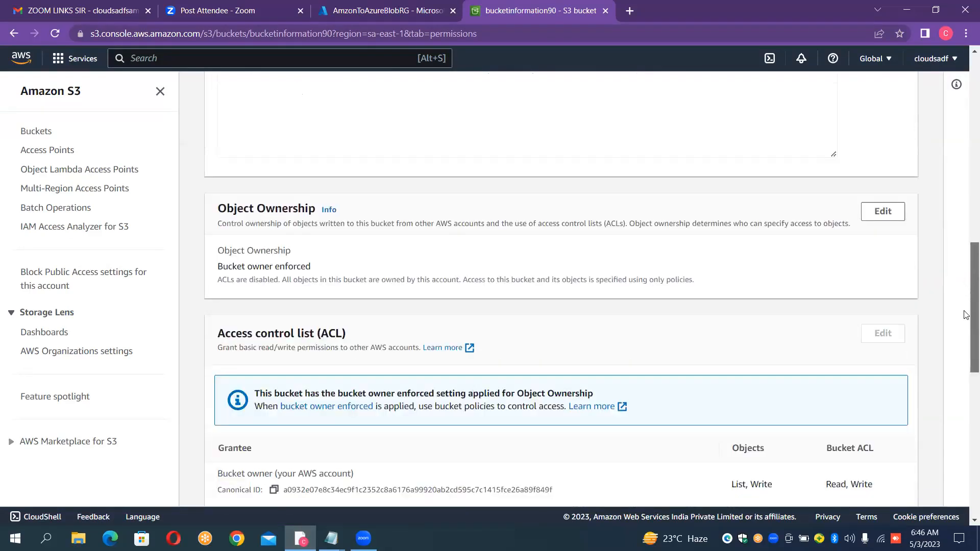
pyautogui.scroll(-1, 967, 315)
pyautogui.scroll(-1, 966, 315)
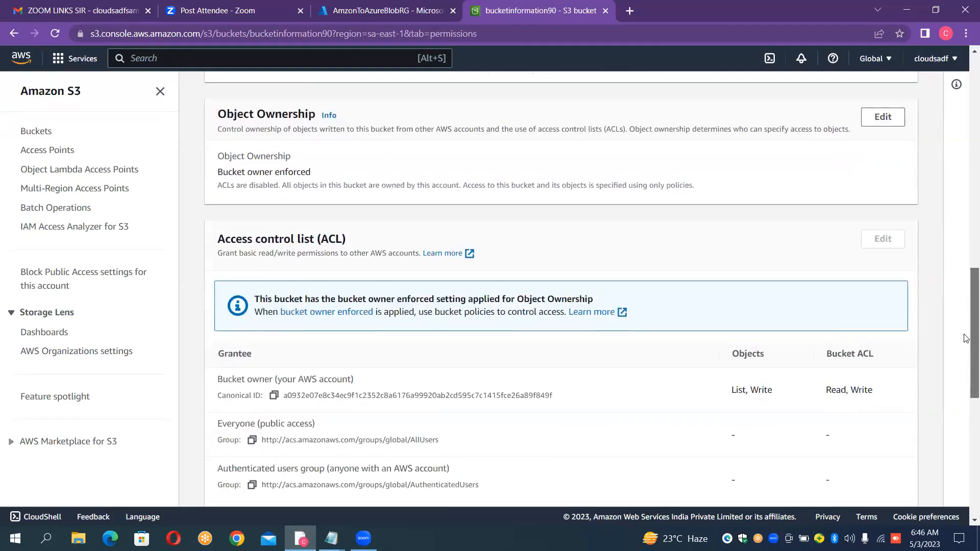
pyautogui.scroll(-2, 967, 357)
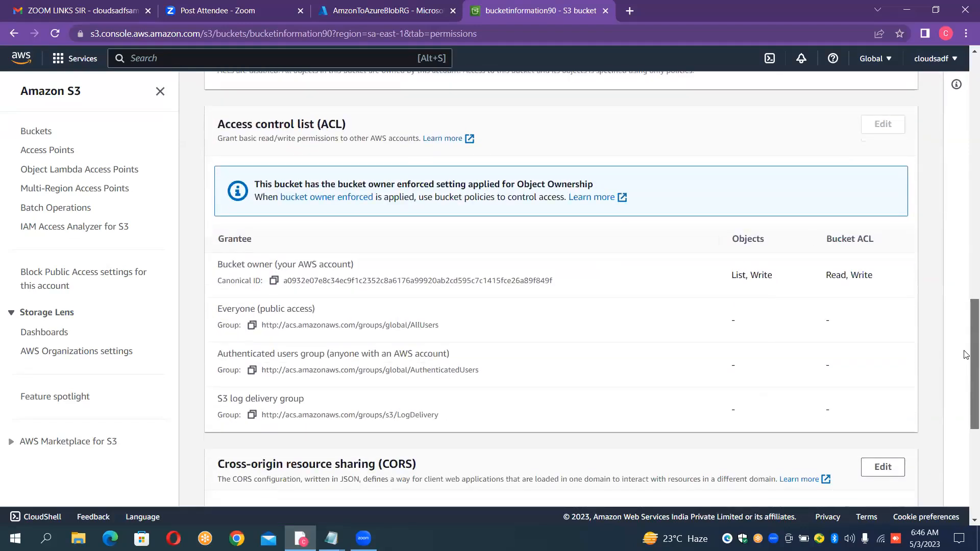
pyautogui.scroll(1, 967, 354)
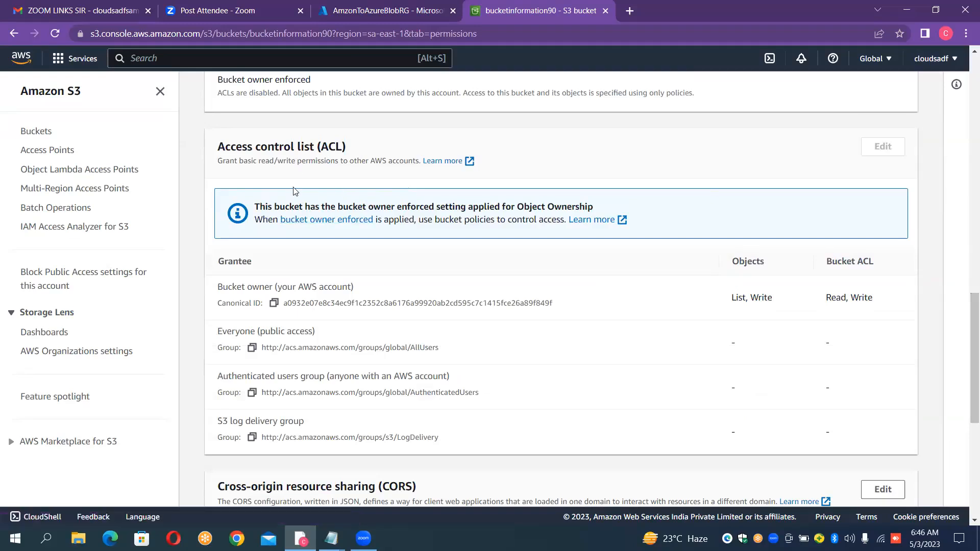
# - Enable ACLs in the bucket's object ownership settings, acknowledge that ACLs will be restored, and save with Bucket owner preferred
pyautogui.click(300, 221)
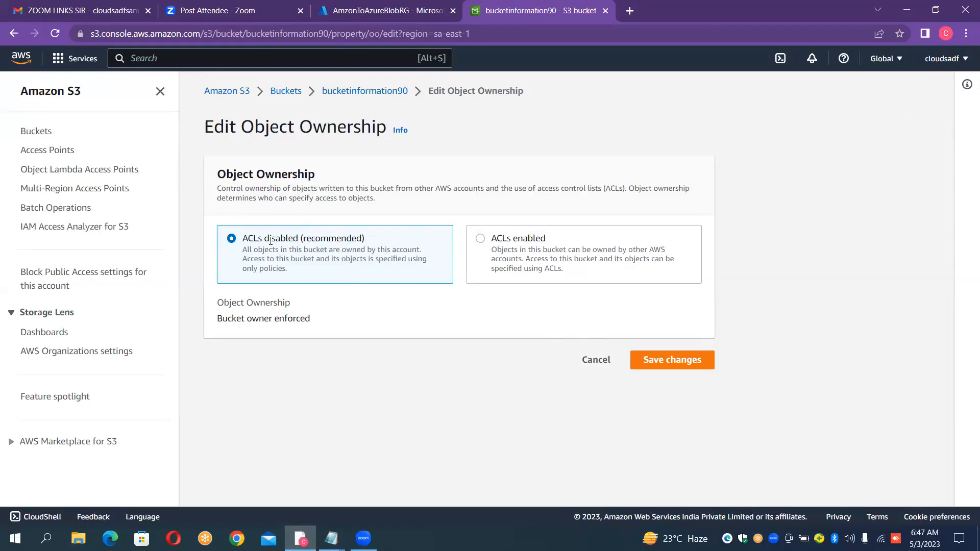
pyautogui.click(481, 240)
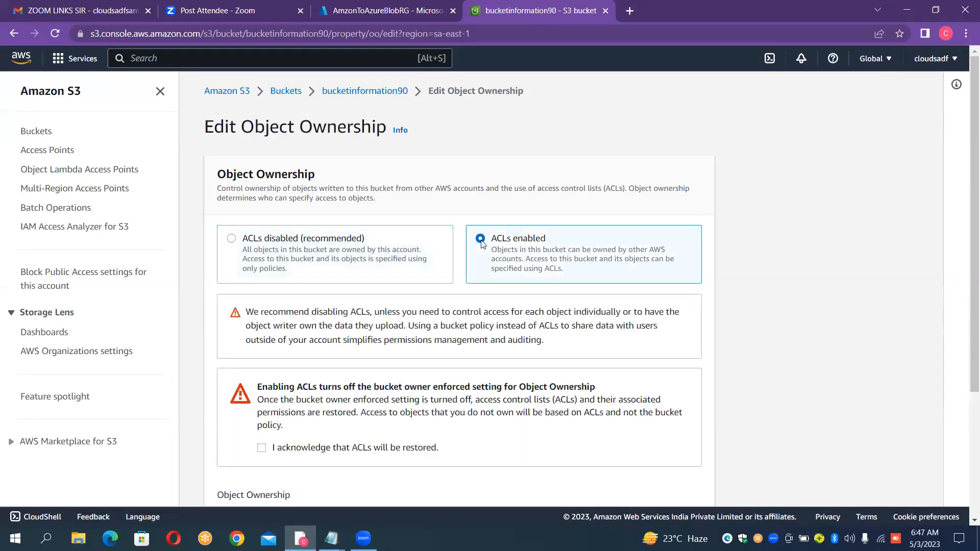
pyautogui.click(262, 449)
pyautogui.scroll(-4, 776, 330)
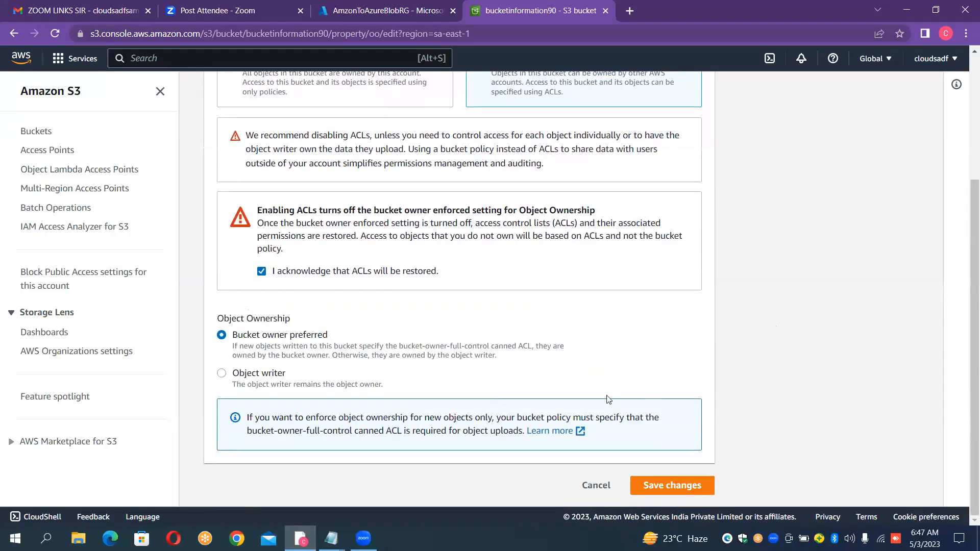
pyautogui.click(652, 486)
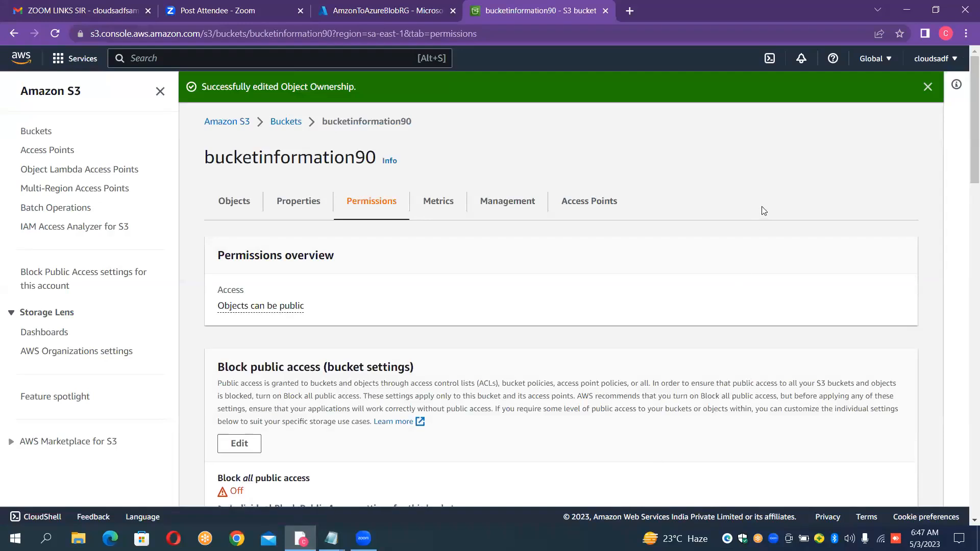
# - Edit the bucket's access control list to grant Everyone List on objects and Read on the bucket ACL, acknowledge the effects, and save
pyautogui.scroll(-7, 772, 250)
pyautogui.scroll(-8, 771, 246)
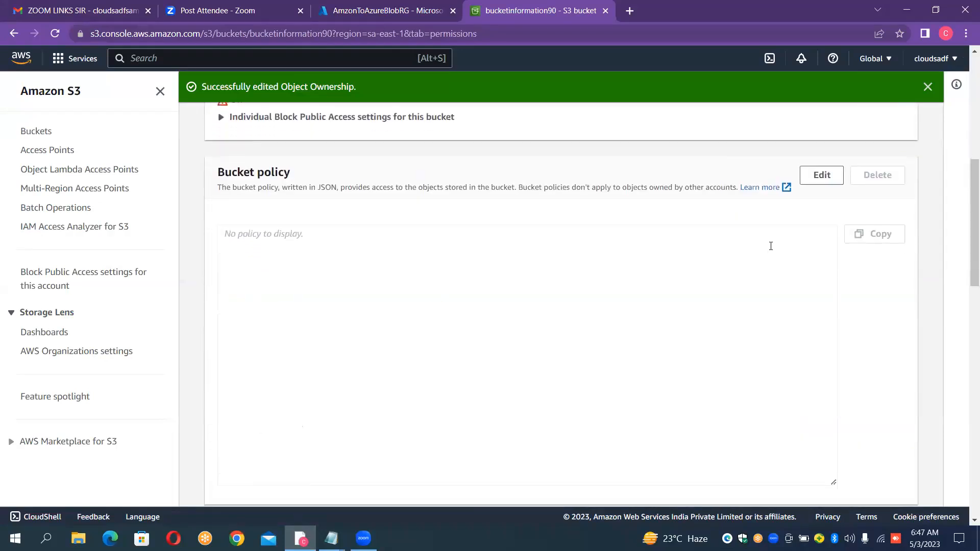
pyautogui.scroll(-1, 772, 249)
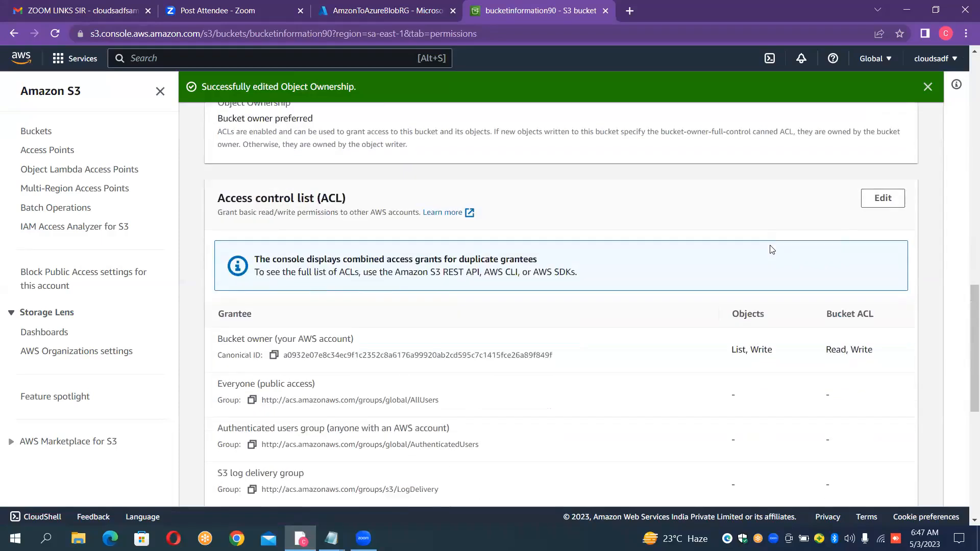
pyautogui.click(876, 203)
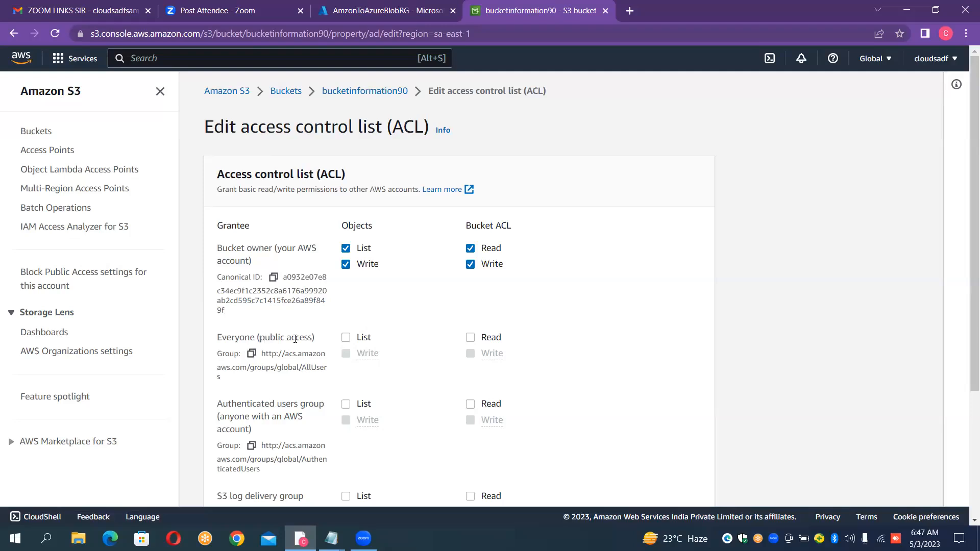
pyautogui.click(345, 338)
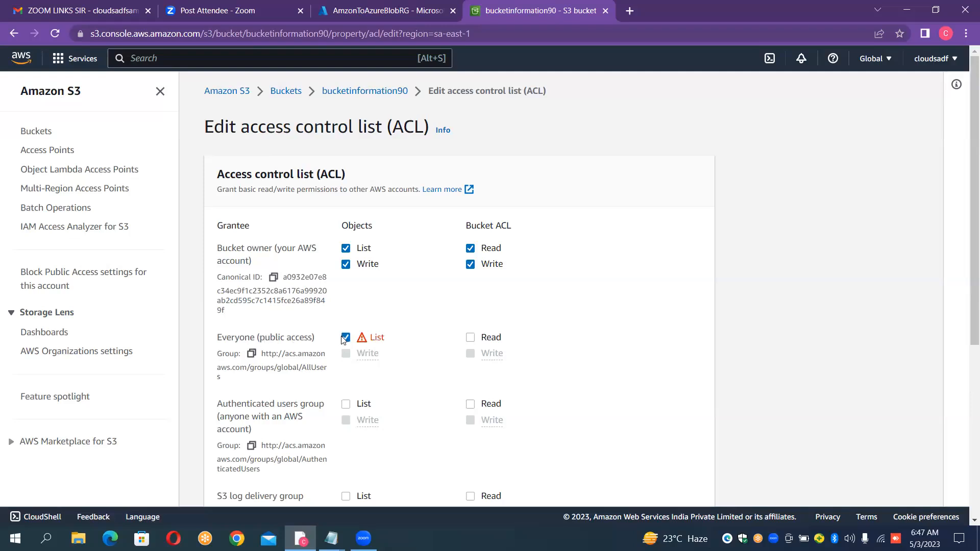
pyautogui.click(470, 338)
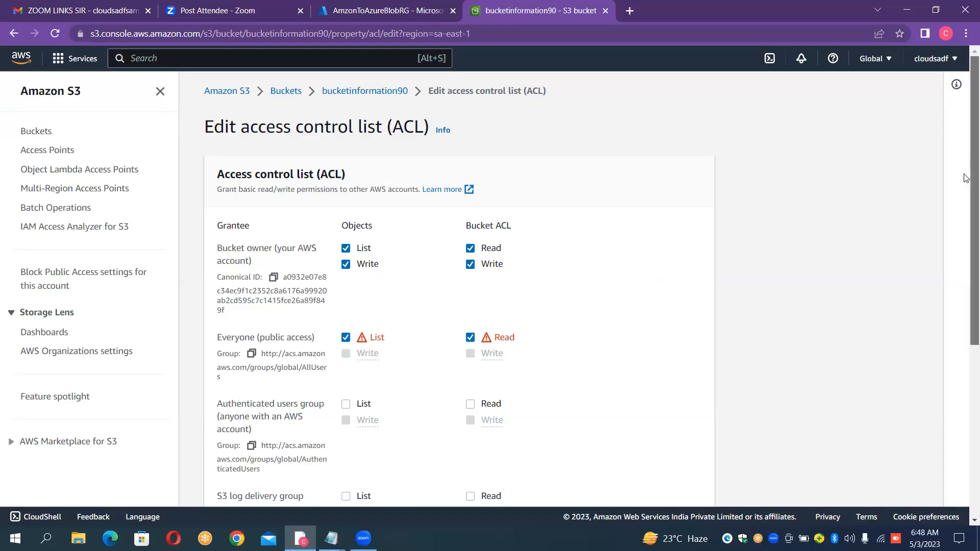
pyautogui.moveTo(967, 177); pyautogui.dragTo(967, 346)
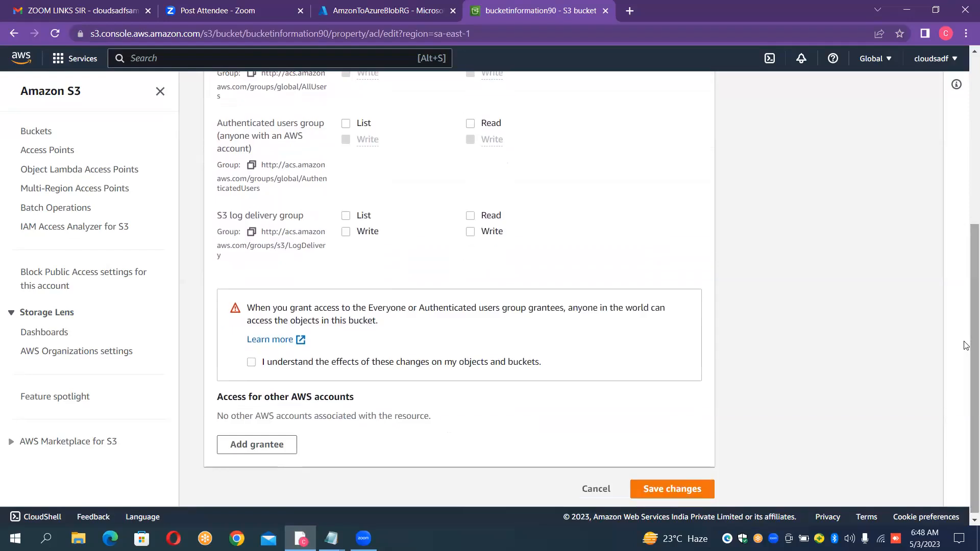
pyautogui.click(251, 362)
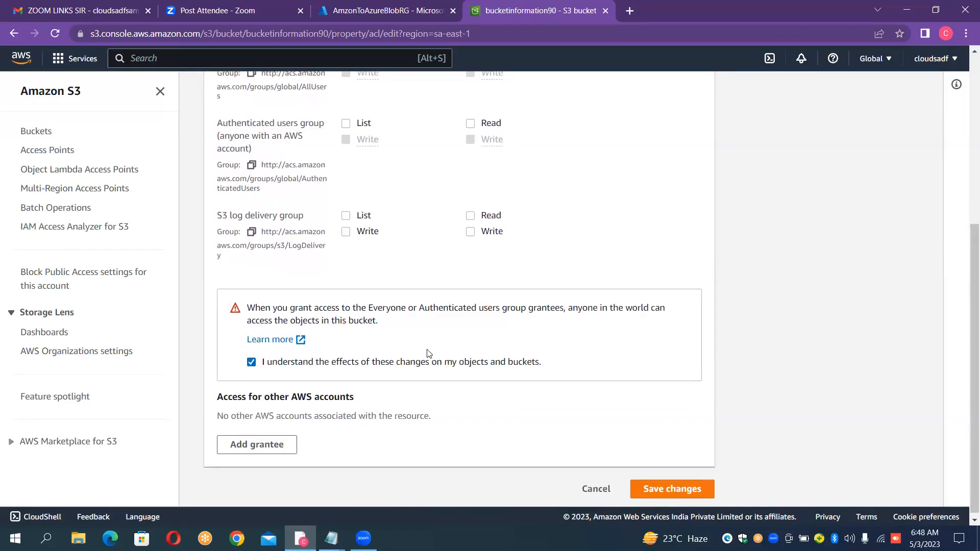
pyautogui.click(675, 488)
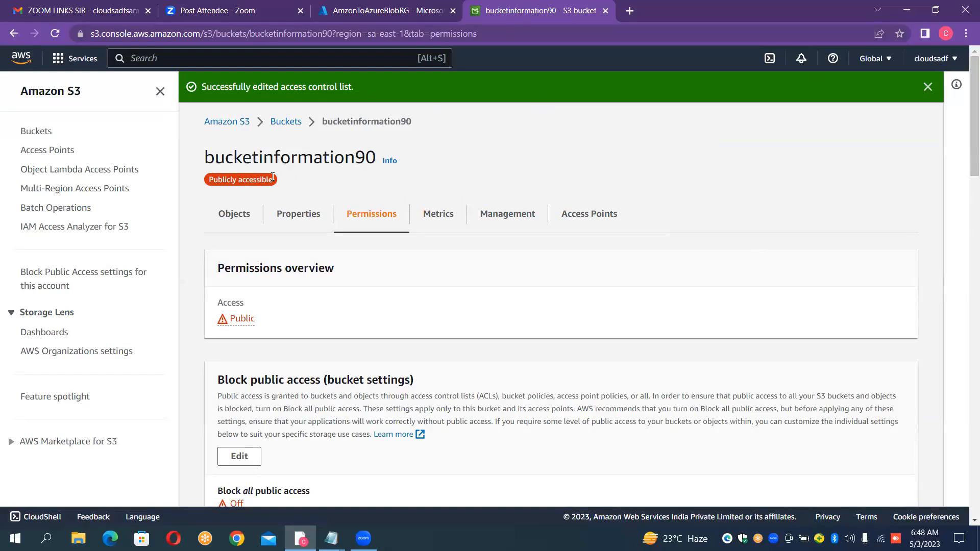
# - Reopen bucketinformation90 from the bucket list and open its bucket policy for editing
pyautogui.click(292, 123)
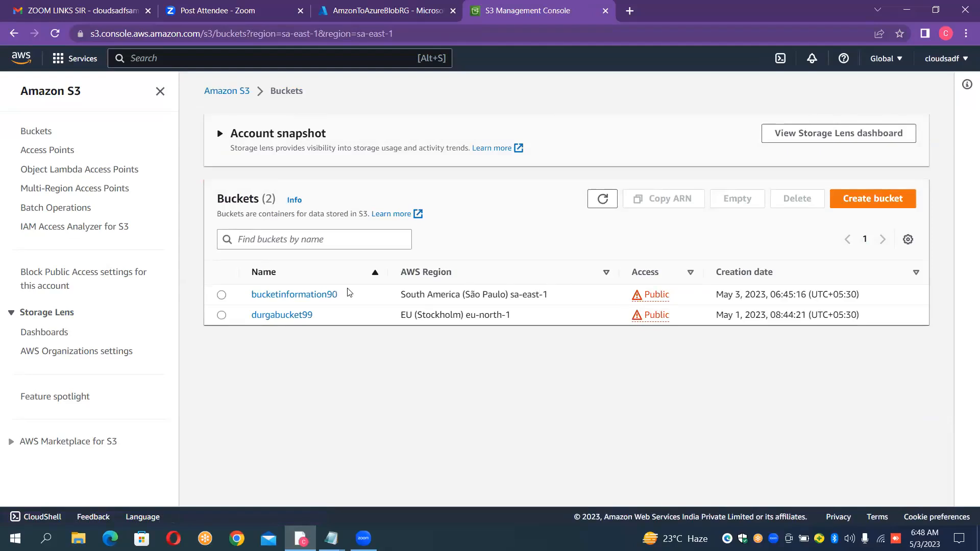
pyautogui.click(286, 297)
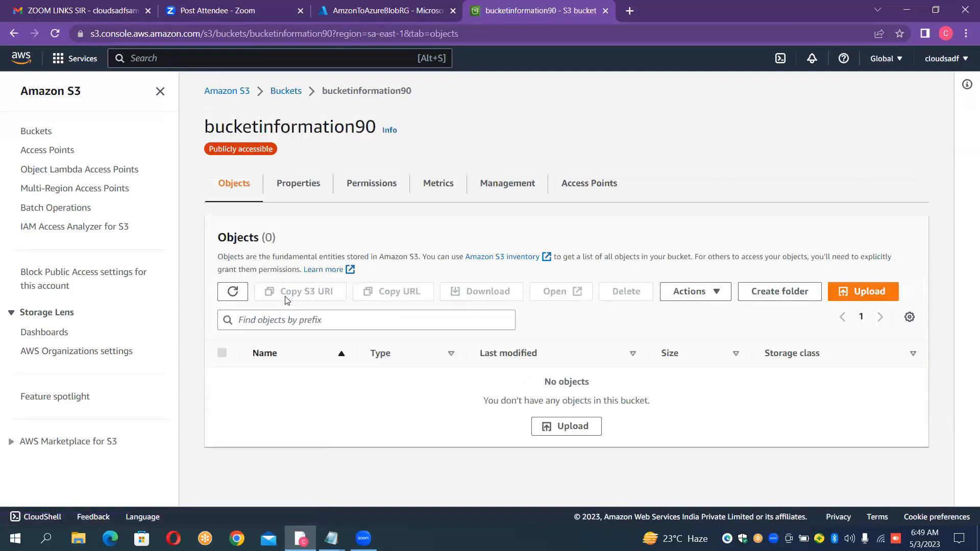
pyautogui.click(352, 185)
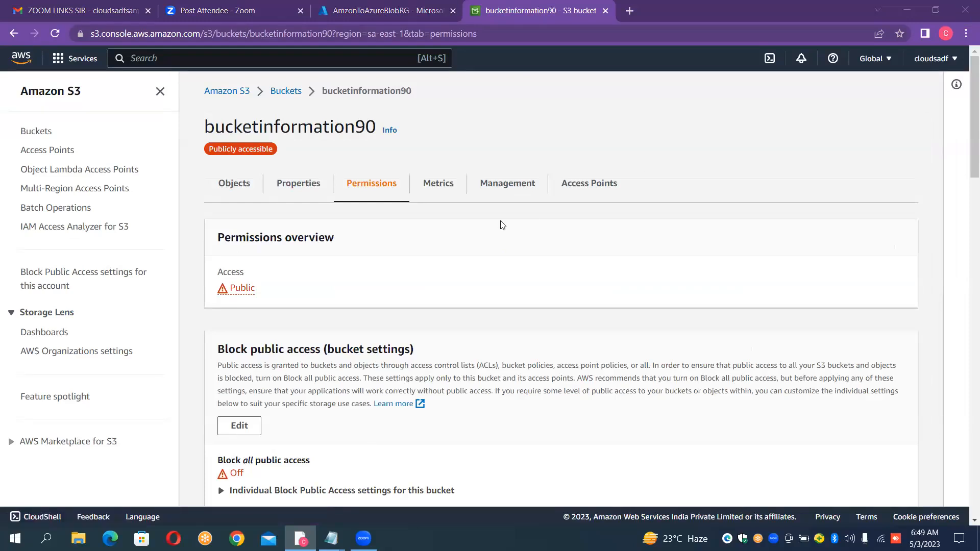
pyautogui.scroll(-1, 463, 233)
pyautogui.scroll(-5, 462, 233)
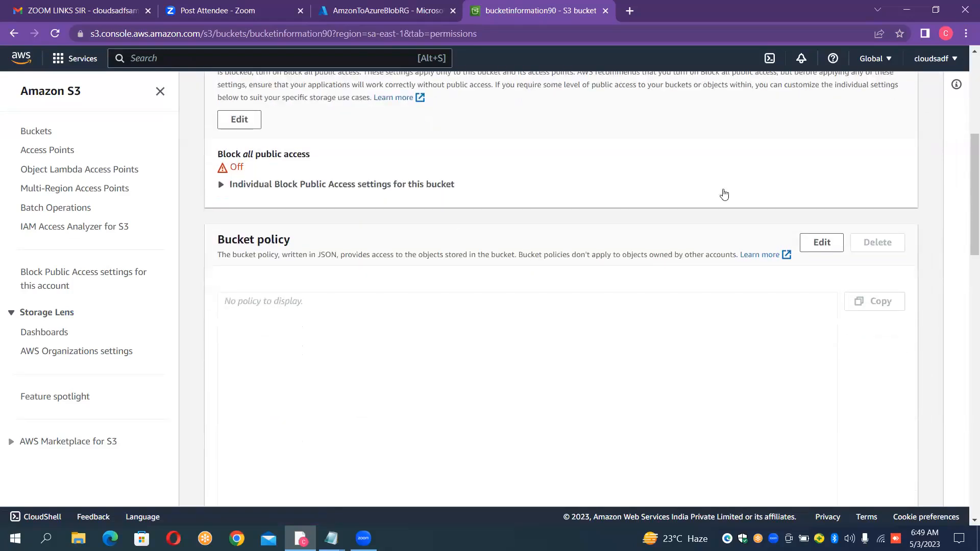
pyautogui.click(817, 244)
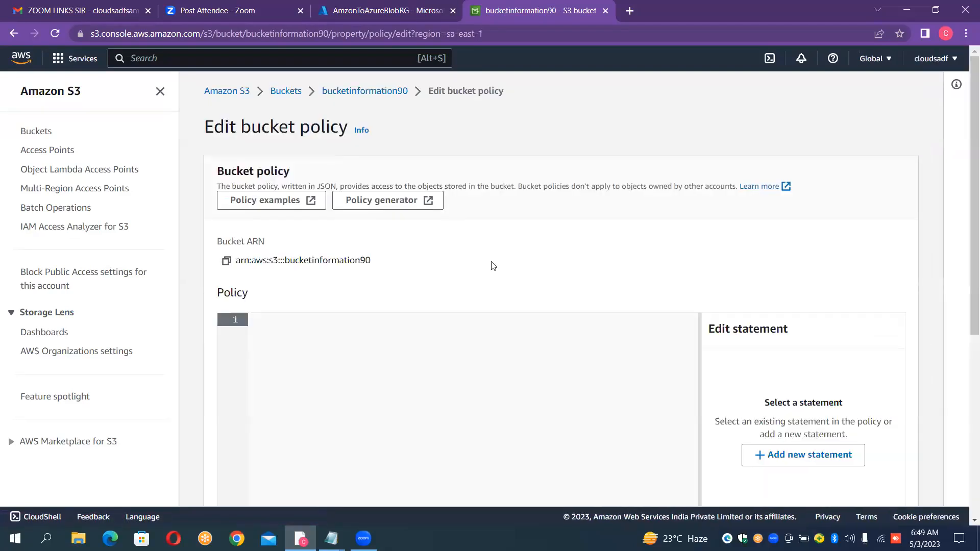
# - Copy the bucket ARN and paste it into the untitled Notepad document
pyautogui.click(226, 262)
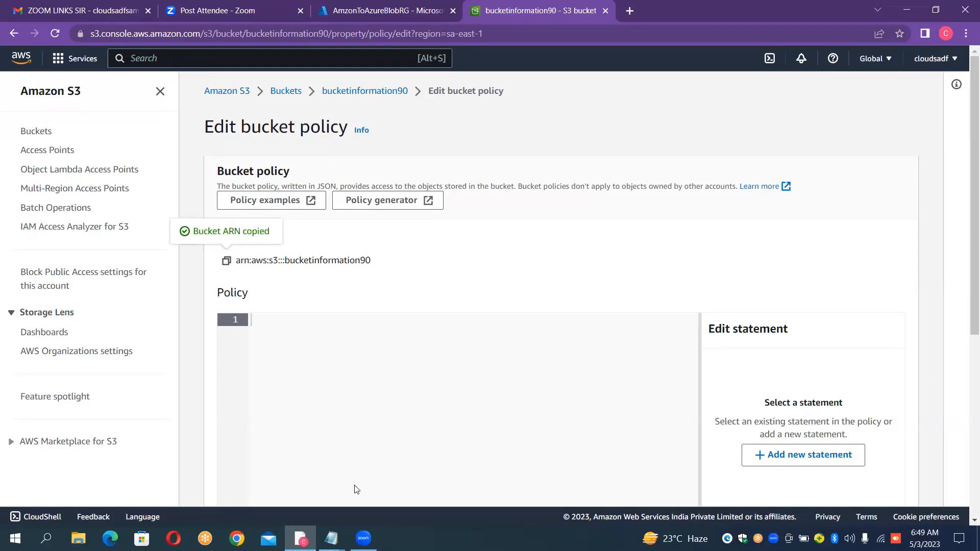
pyautogui.moveTo(332, 538)
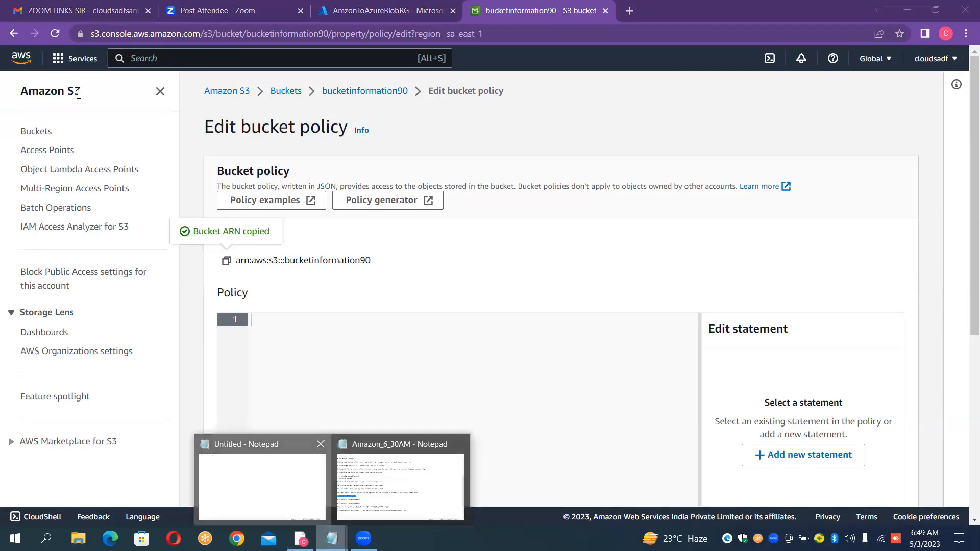
pyautogui.hotkey('ctrl', 'v')
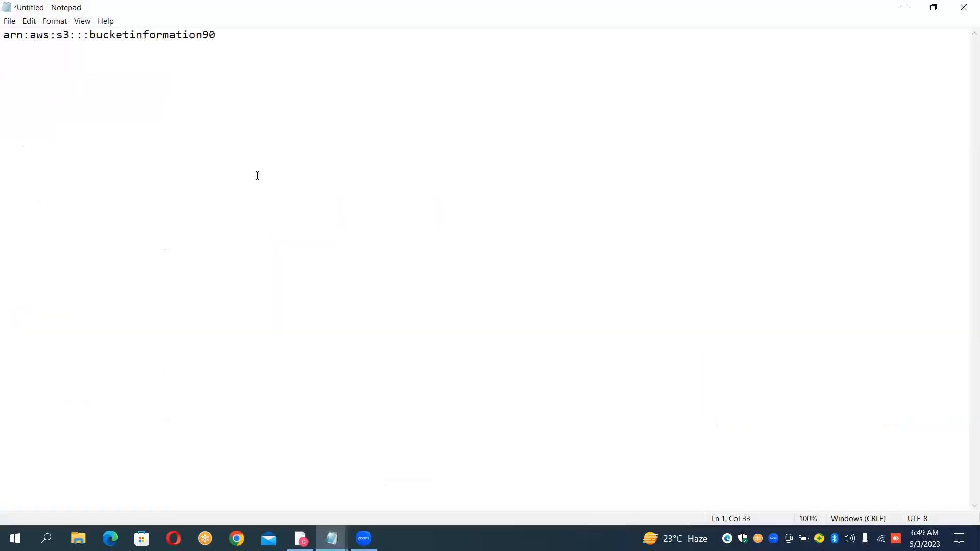
# - Switch back to the browser, open the AWS Policy Generator from the bucket policy editor, and set the policy type to S3 Bucket Policy
pyautogui.click(301, 538)
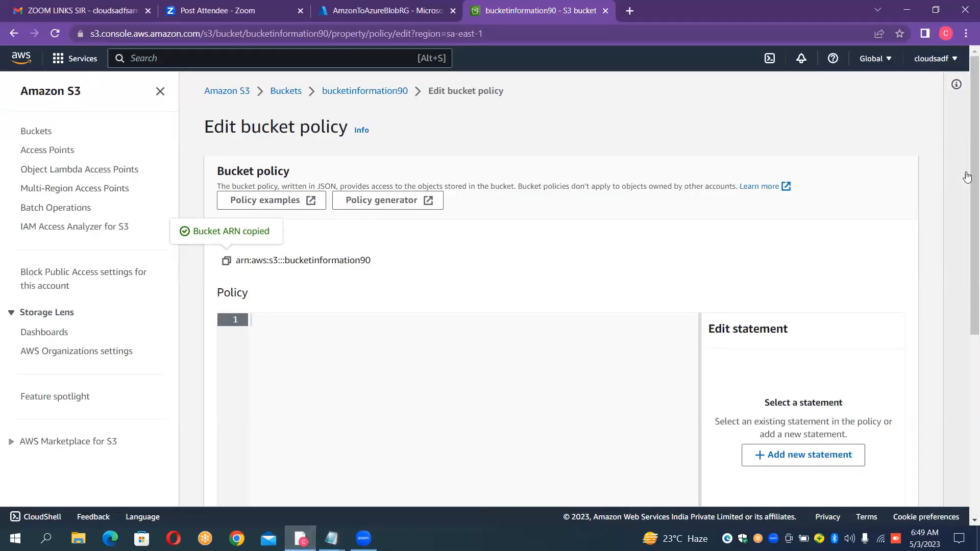
pyautogui.moveTo(966, 203); pyautogui.dragTo(967, 155)
pyautogui.click(401, 207)
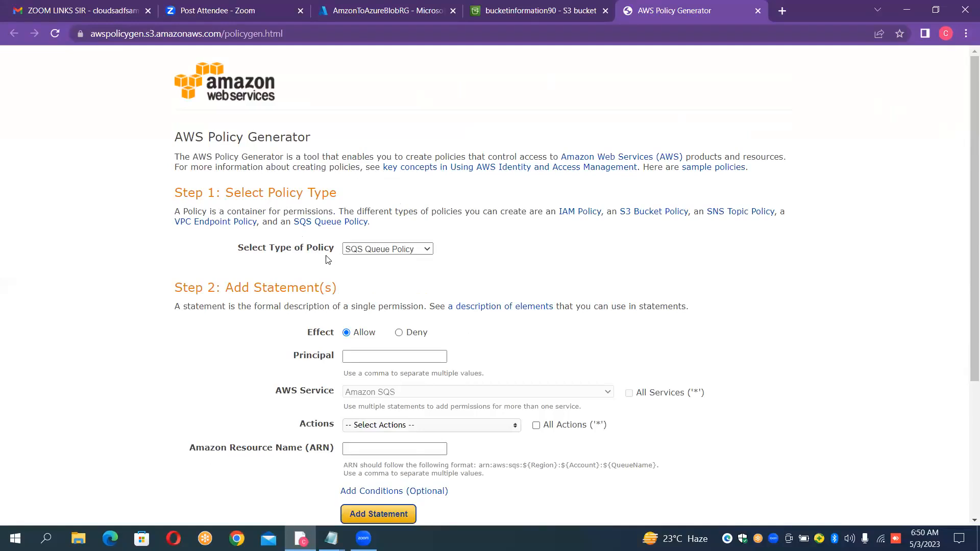
pyautogui.click(398, 251)
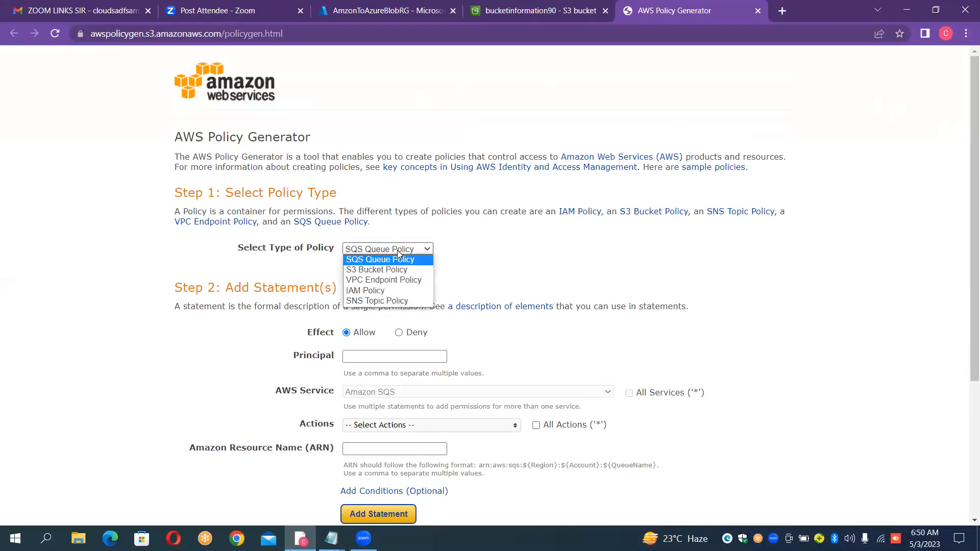
pyautogui.click(386, 269)
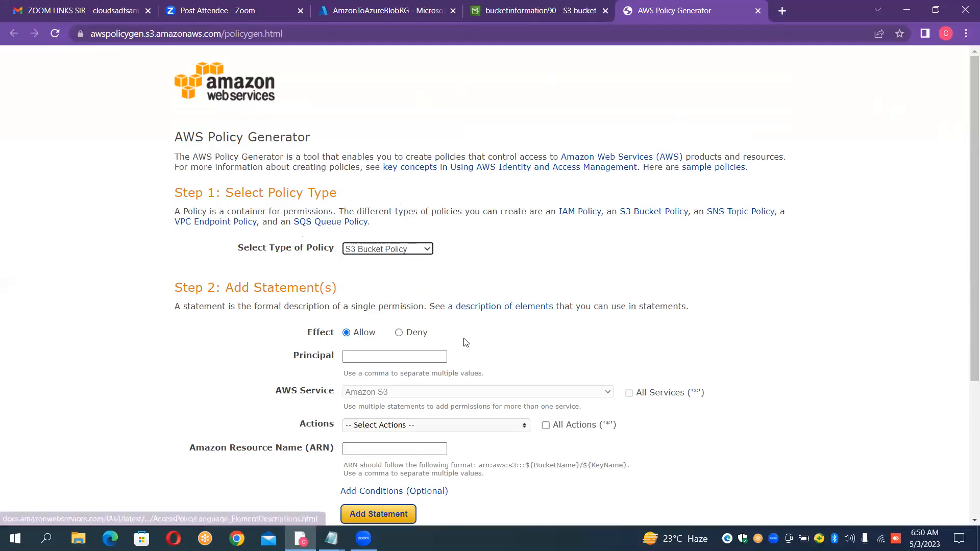
# - Set the statement's principal to * and select the GetObject and PutObject actions
pyautogui.click(359, 357)
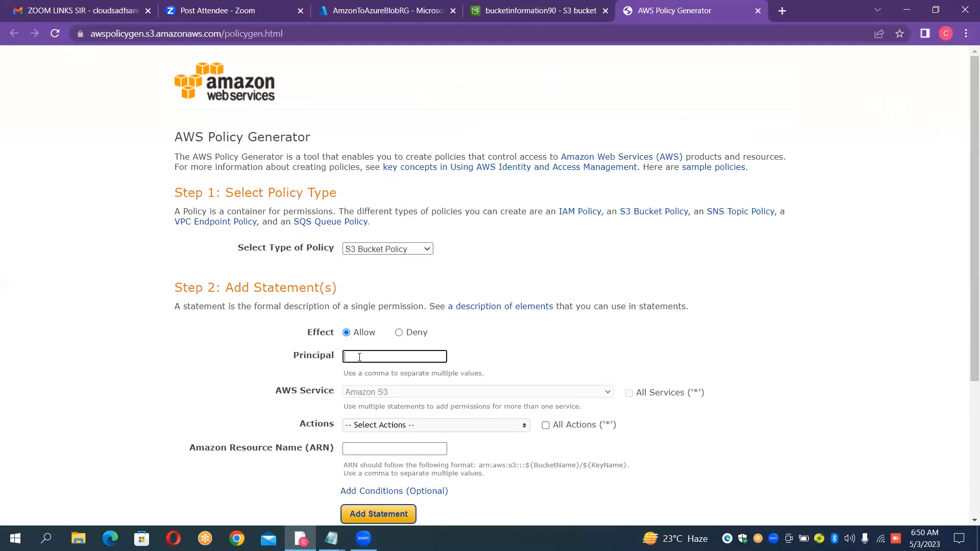
pyautogui.write('*')
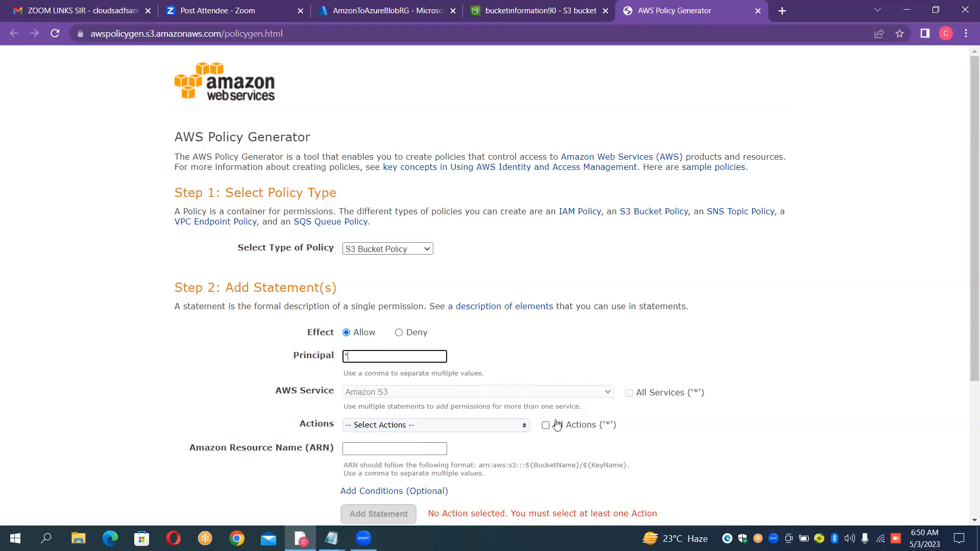
pyautogui.click(515, 431)
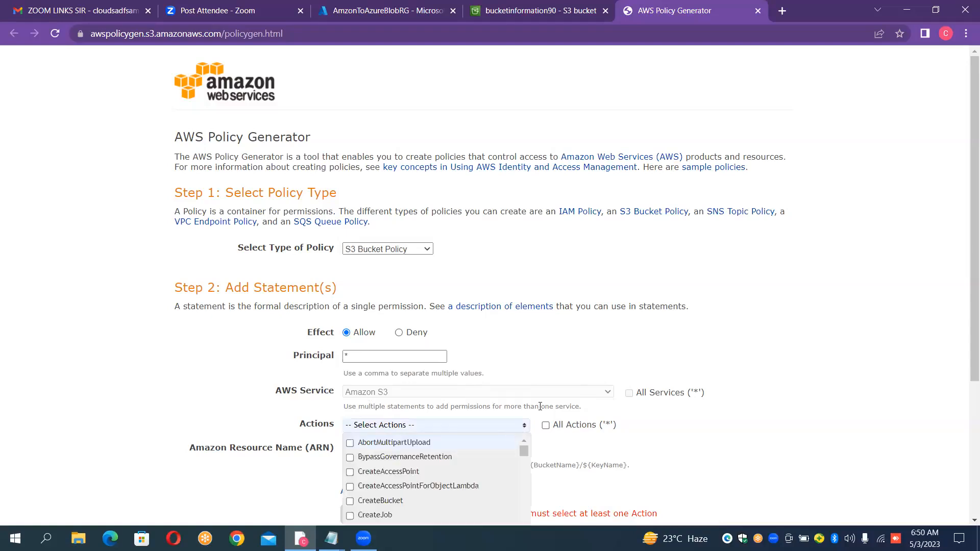
pyautogui.moveTo(967, 280); pyautogui.dragTo(967, 357)
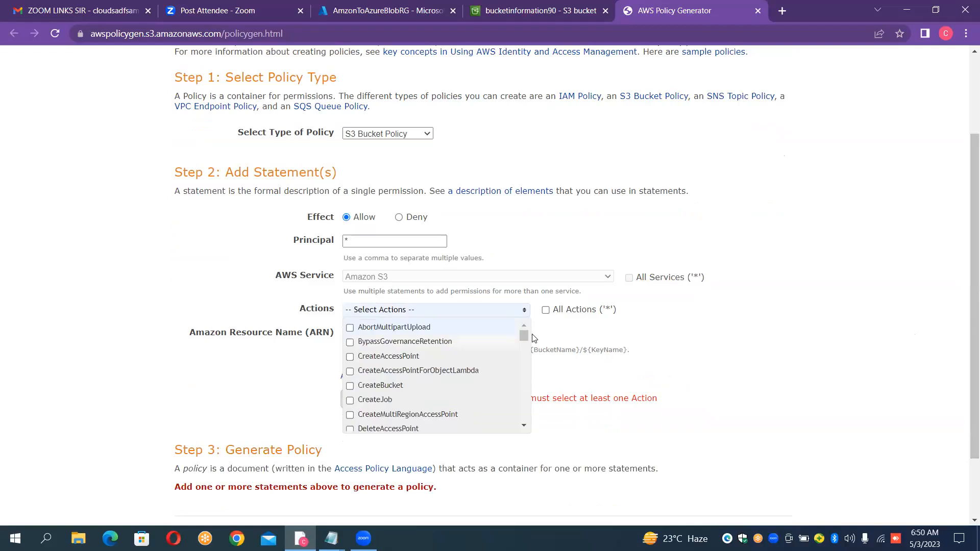
pyautogui.moveTo(525, 338); pyautogui.dragTo(535, 378)
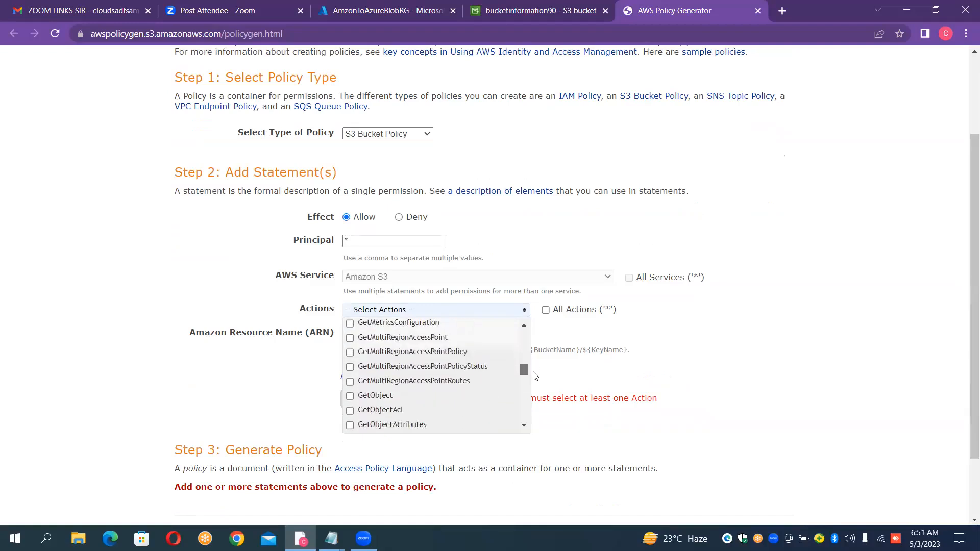
pyautogui.click(350, 396)
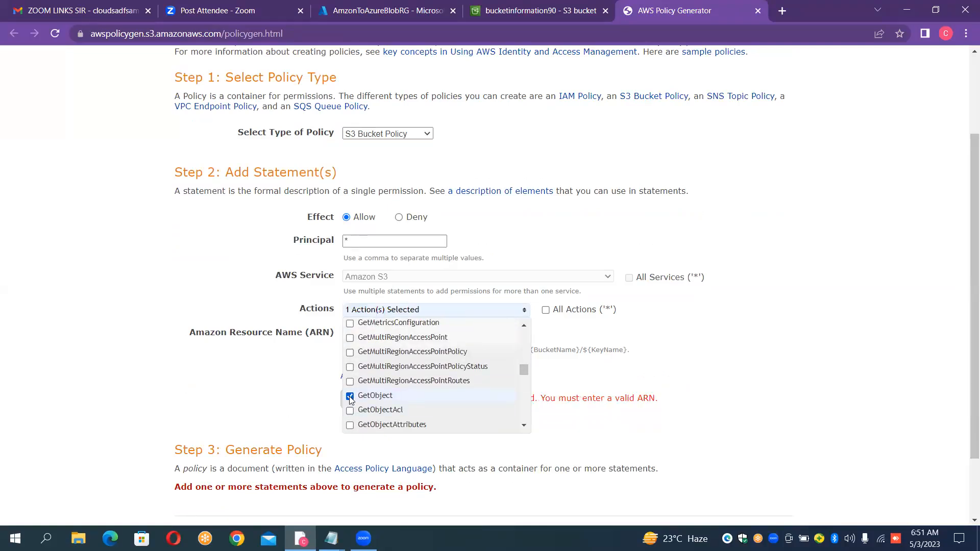
pyautogui.moveTo(529, 375); pyautogui.dragTo(520, 407)
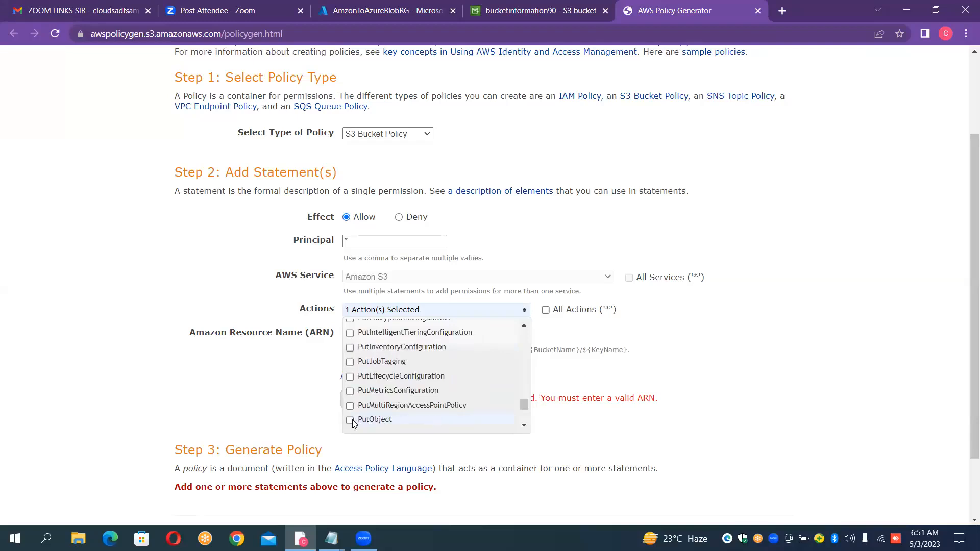
pyautogui.click(819, 320)
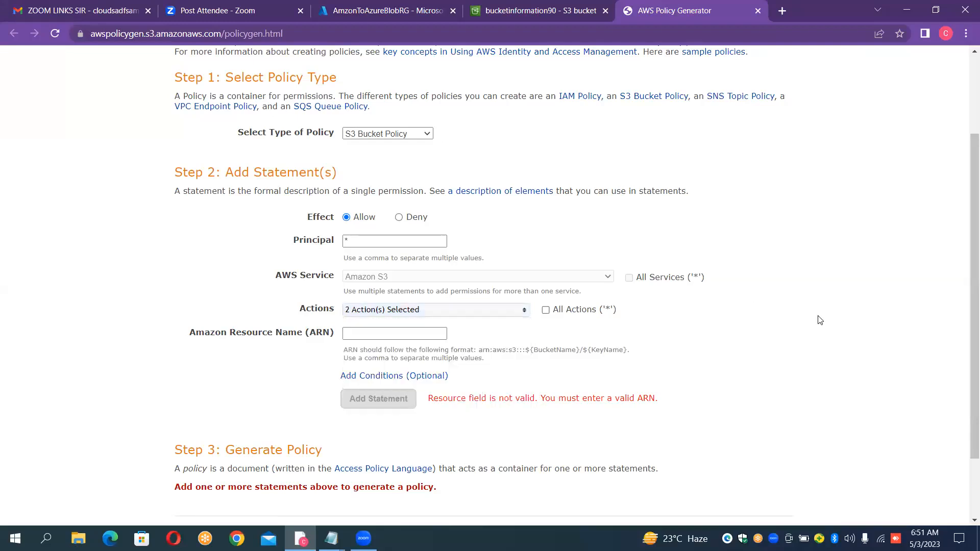
# - Add the statement with the ARN arn:aws:s3:::bucketinformation90 and generate the policy
pyautogui.click(401, 332)
pyautogui.write('arn:aws:s3:::bucketinformation90')
pyautogui.click(392, 406)
pyautogui.scroll(-4, 392, 407)
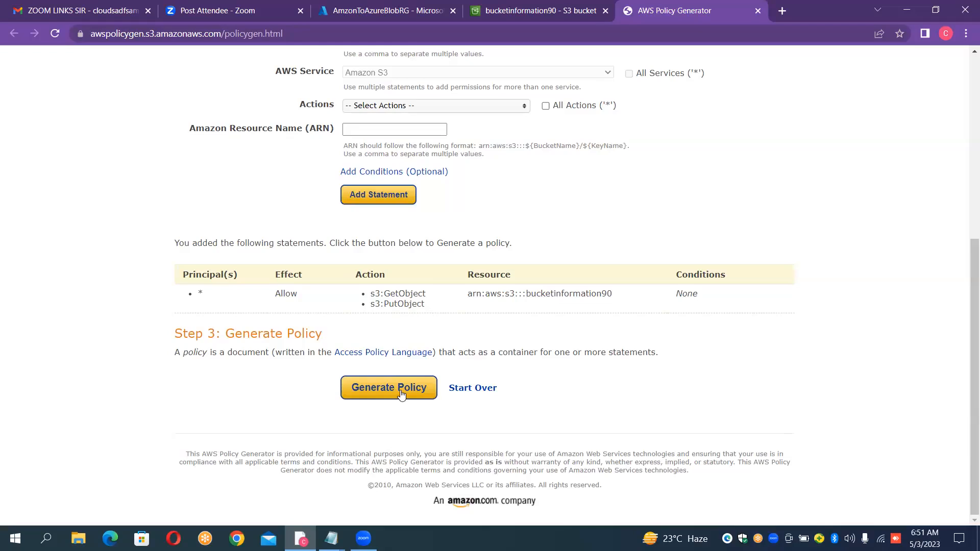
pyautogui.click(400, 390)
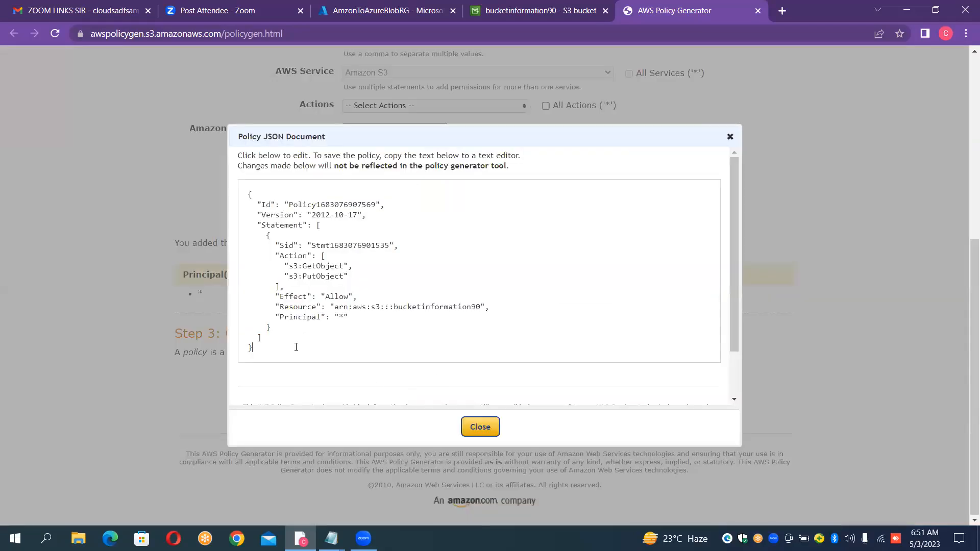
# - Copy the generated policy JSON and paste it into the empty bucket policy editor of bucketinformation90
pyautogui.moveTo(297, 347); pyautogui.dragTo(246, 188)
pyautogui.hotkey('ctrl', 'c')
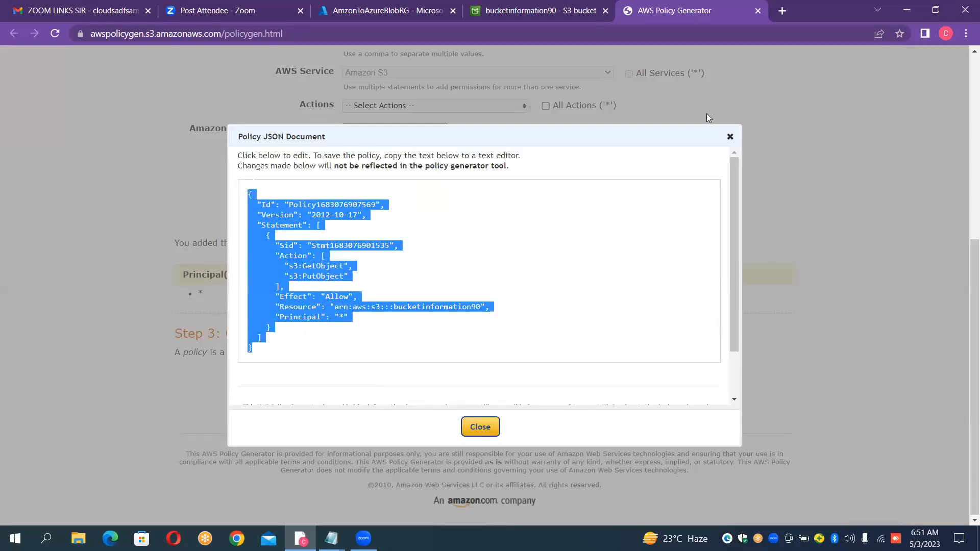
pyautogui.click(730, 135)
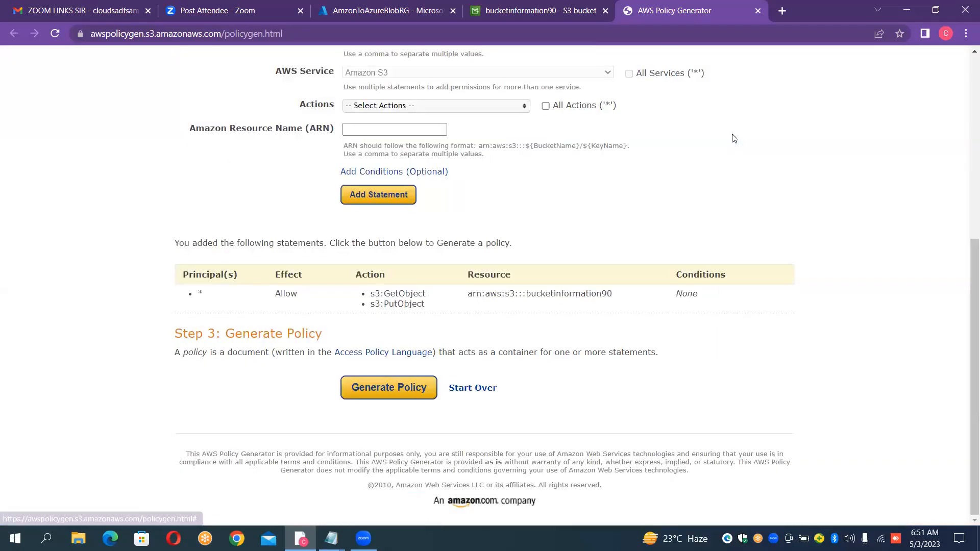
pyautogui.click(531, 5)
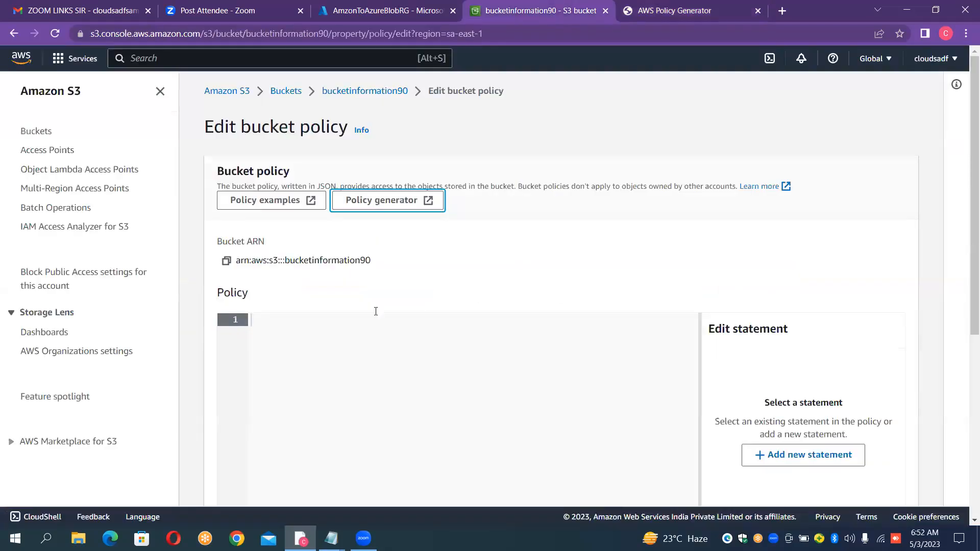
pyautogui.click(343, 333)
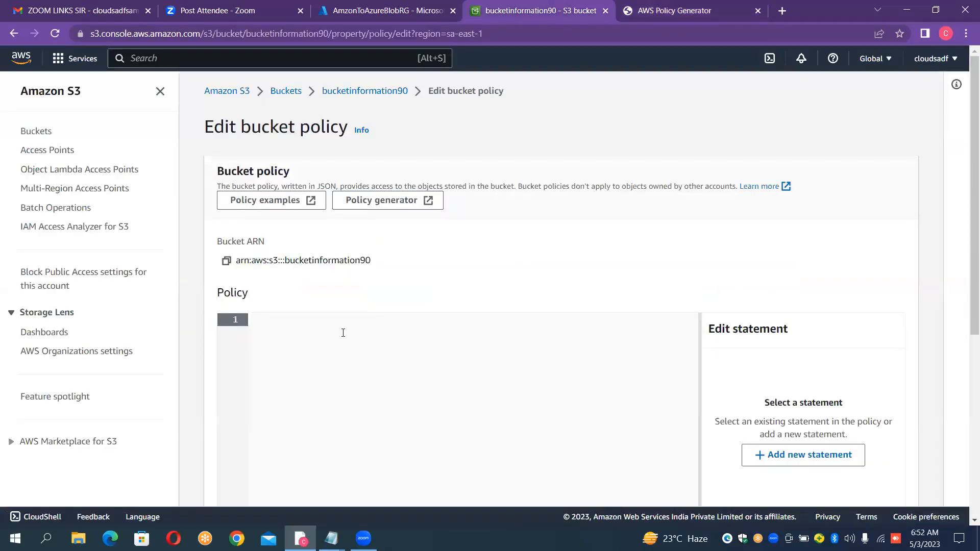
pyautogui.hotkey('ctrl', 'v')
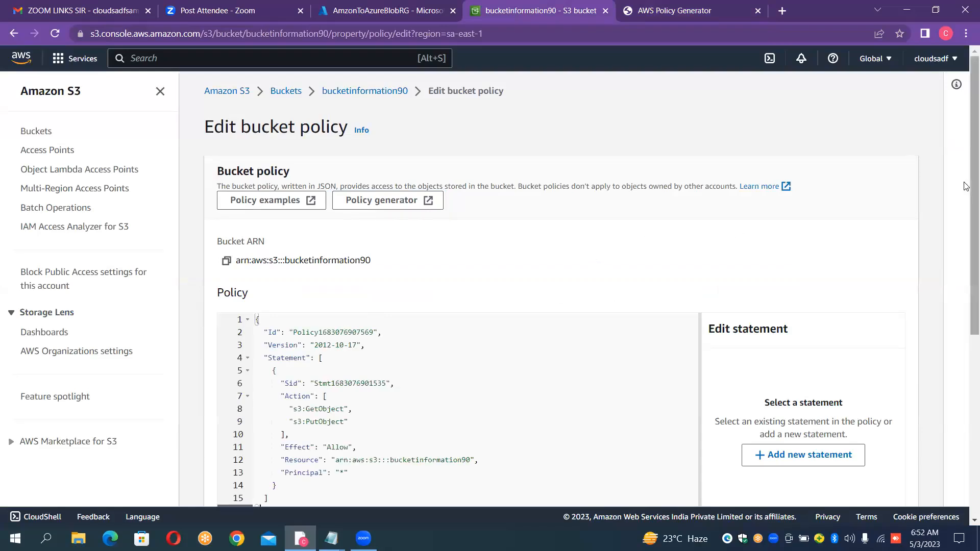
# - Try to save the bucket policy changes and review the policy text
pyautogui.moveTo(966, 215); pyautogui.dragTo(967, 387)
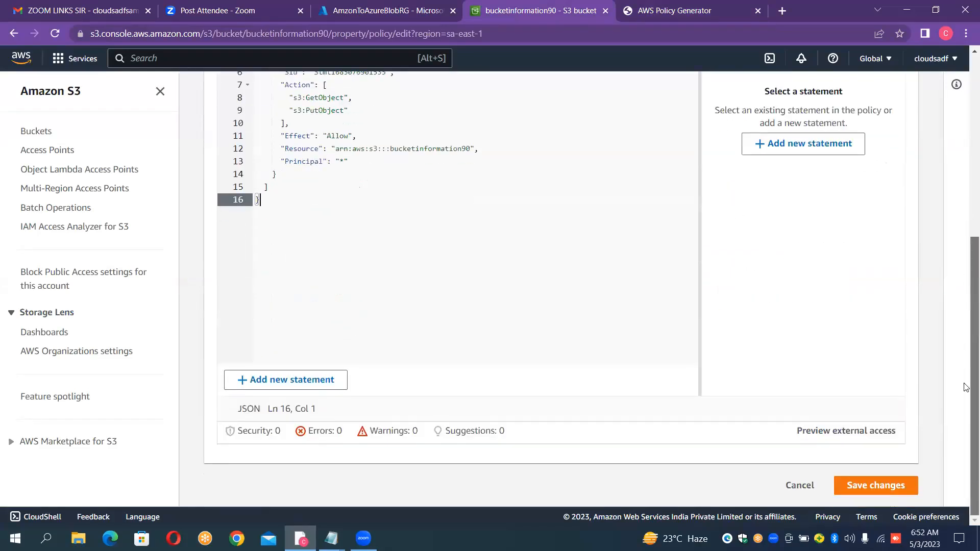
pyautogui.click(884, 487)
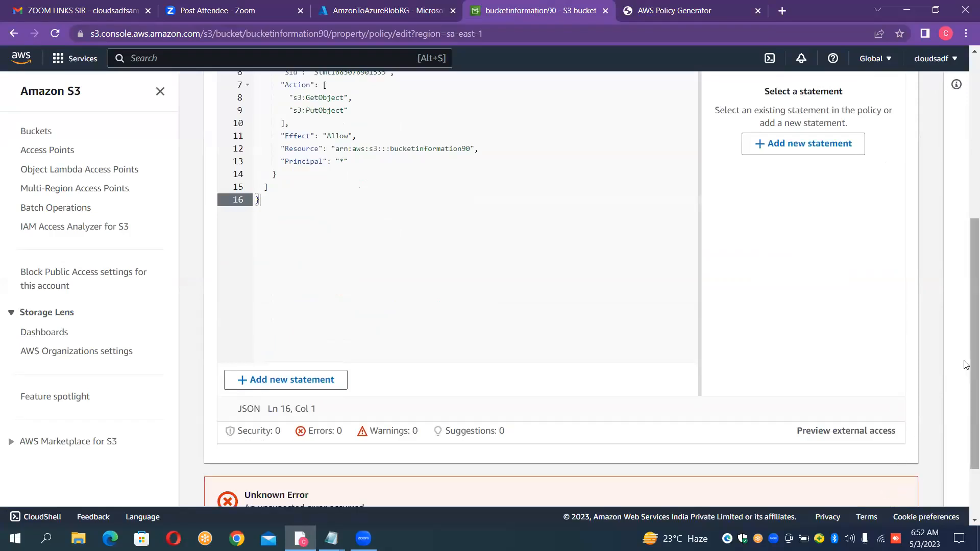
pyautogui.scroll(-2, 966, 378)
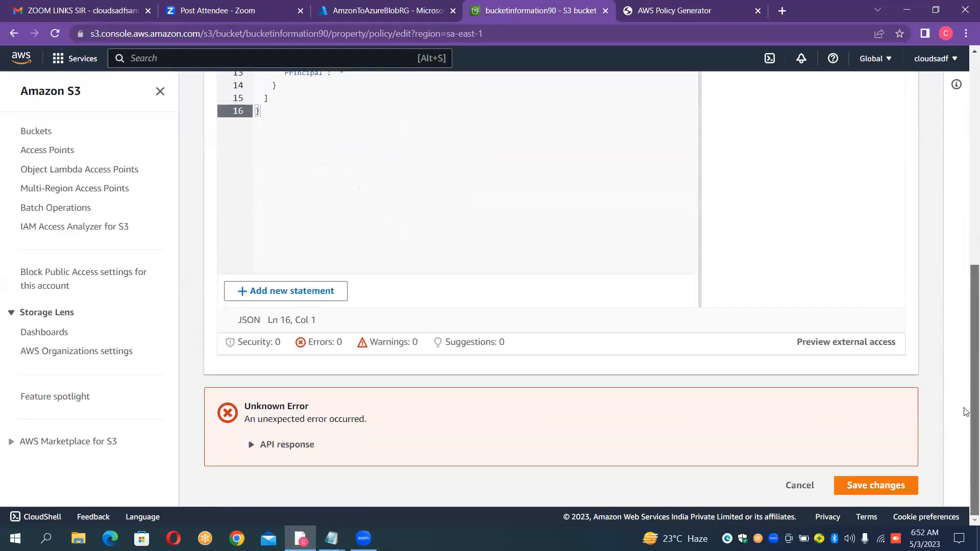
pyautogui.moveTo(966, 397); pyautogui.dragTo(962, 217)
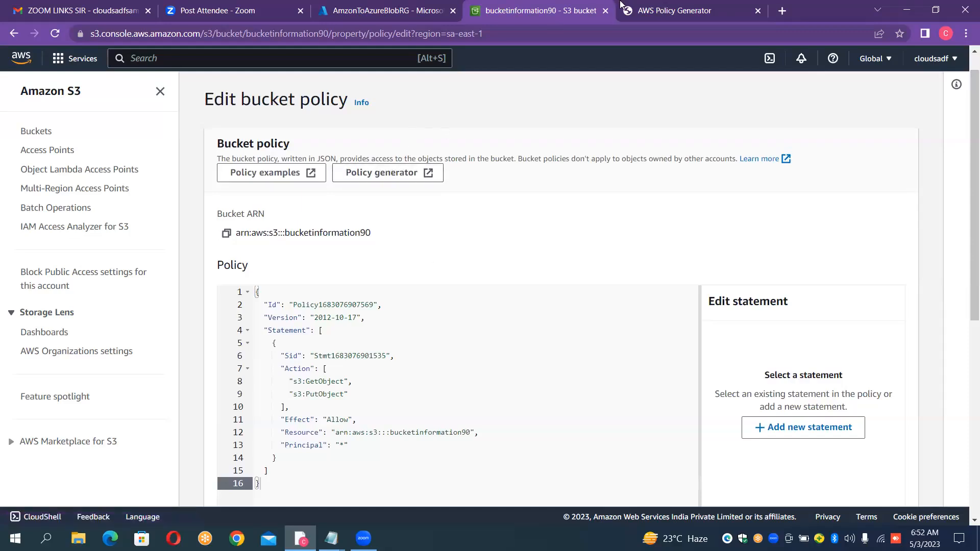
# - Return to the AWS Policy Generator, generate the policy again from the same statement, and copy its JSON
pyautogui.click(642, 8)
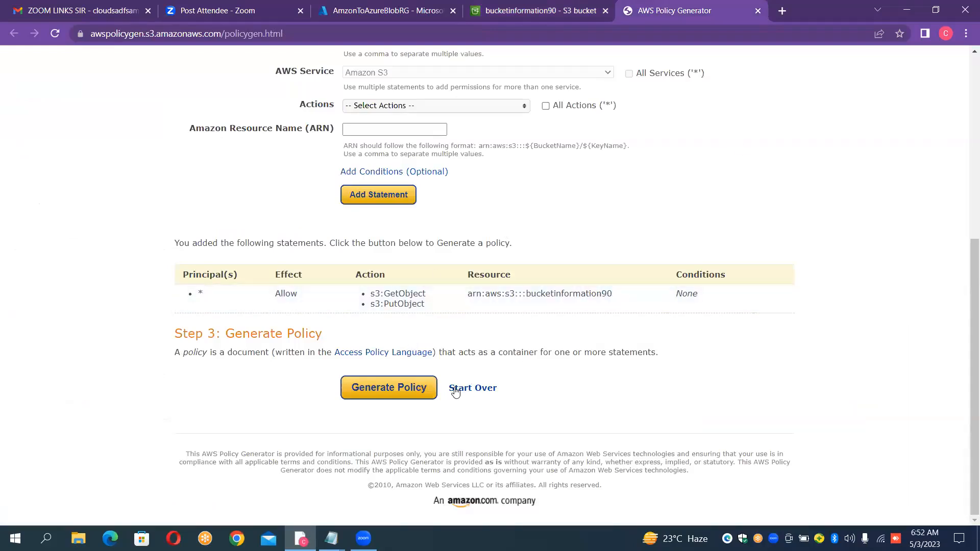
pyautogui.click(421, 393)
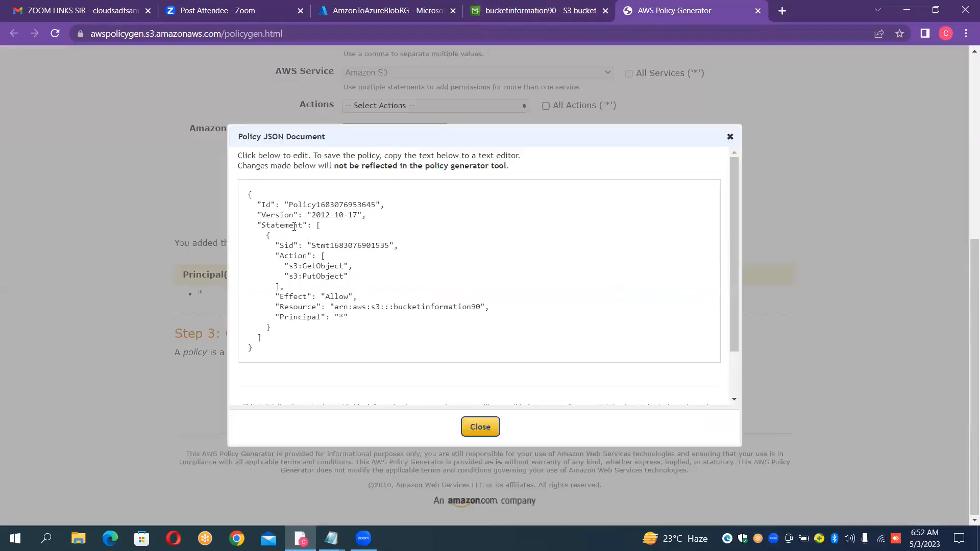
pyautogui.moveTo(326, 209); pyautogui.dragTo(466, 372)
pyautogui.hotkey('ctrl', 'c')
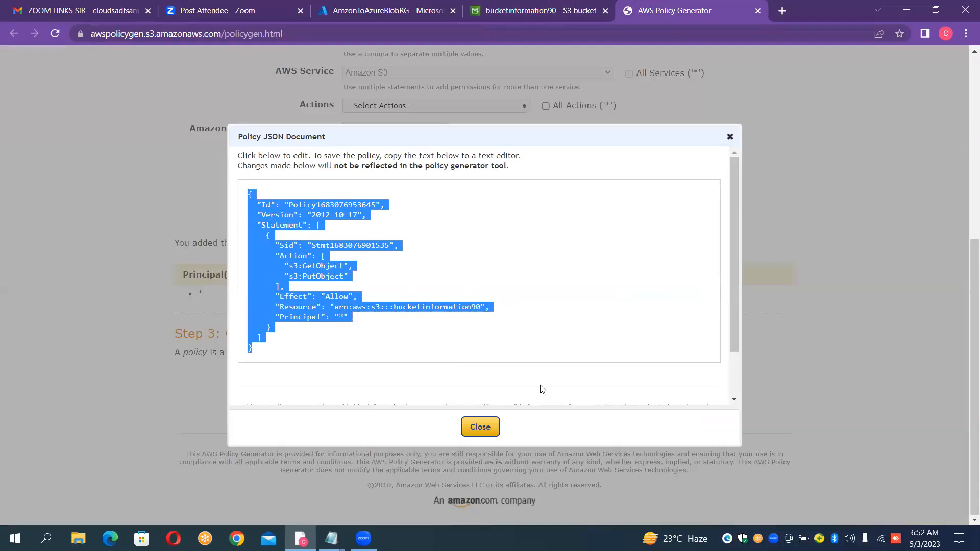
# - Replace the whole text in the bucket policy editor with the newly generated policy JSON
pyautogui.click(533, 10)
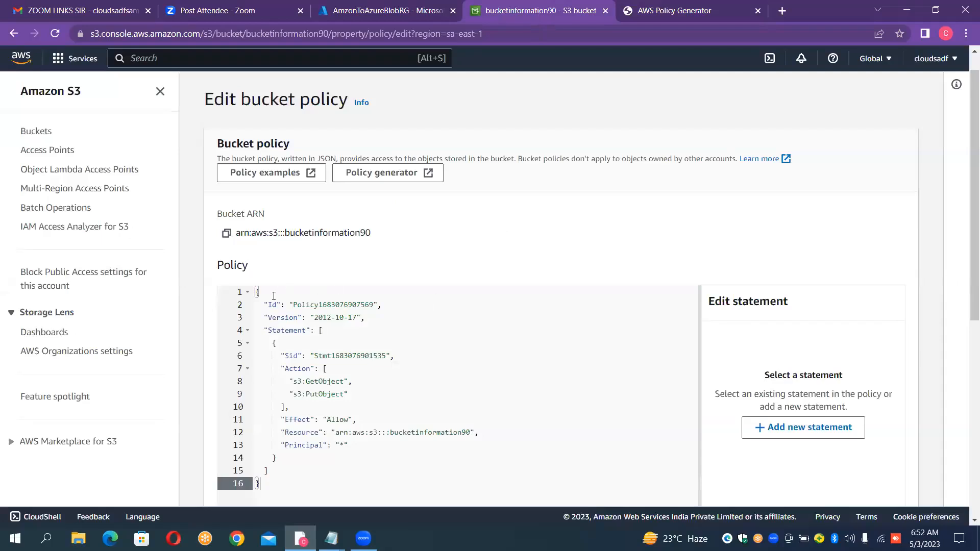
pyautogui.click(254, 292)
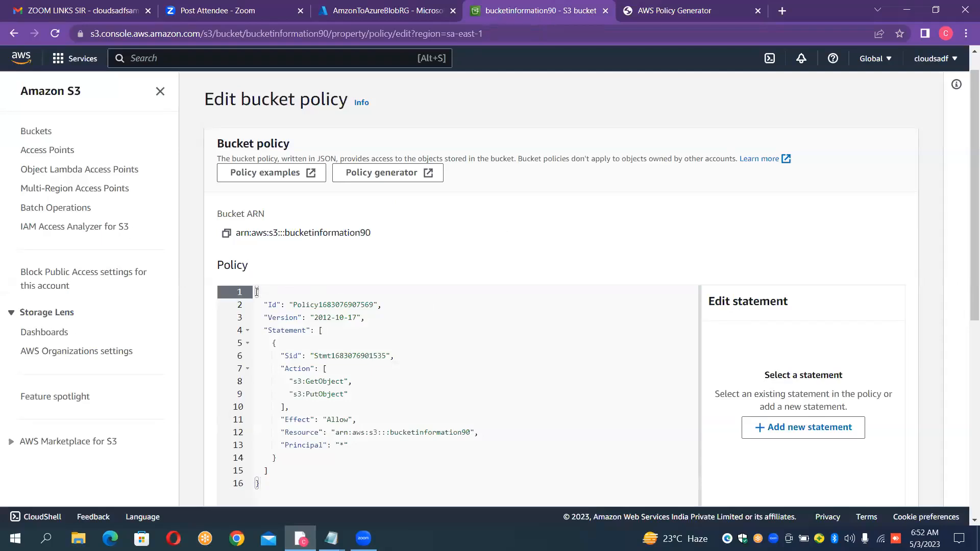
pyautogui.moveTo(259, 292); pyautogui.dragTo(467, 498)
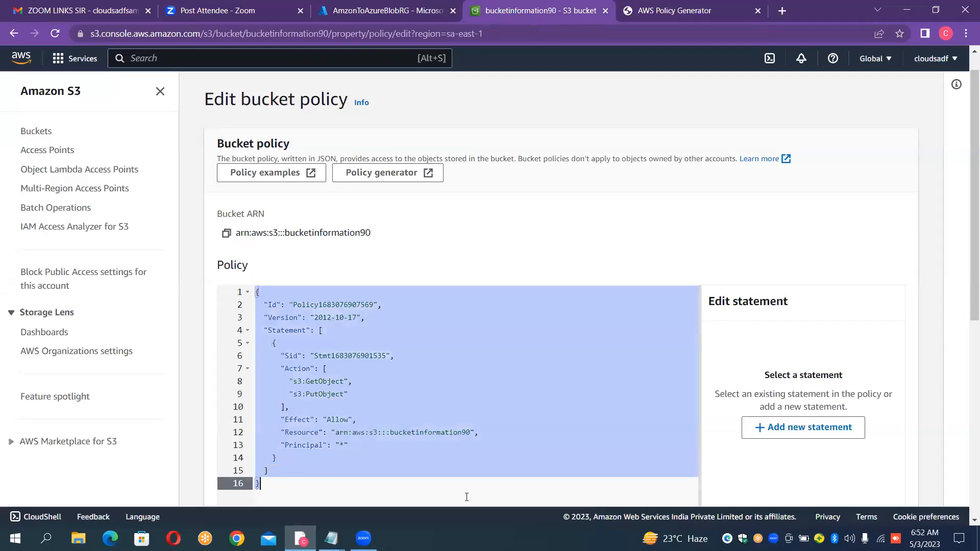
pyautogui.press('Delete')
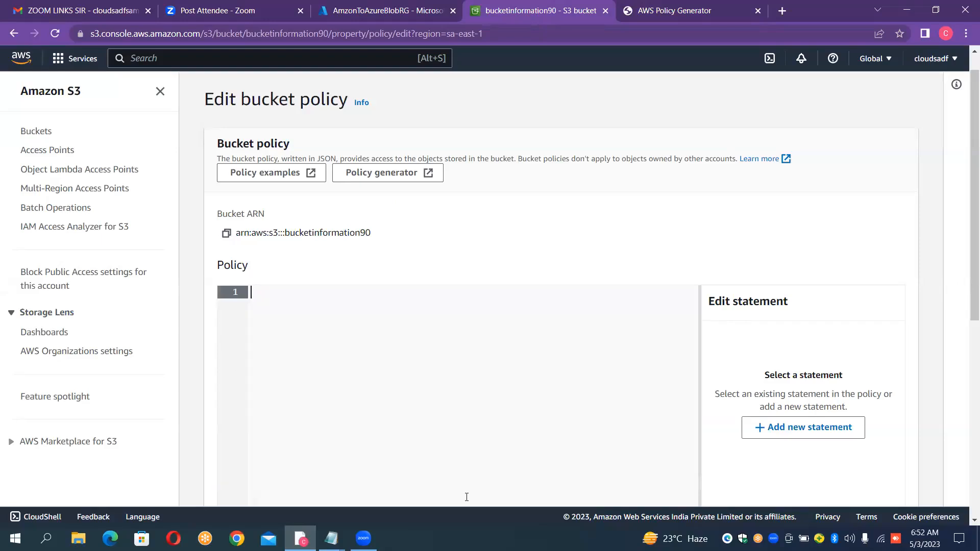
pyautogui.hotkey('ctrl', 'v')
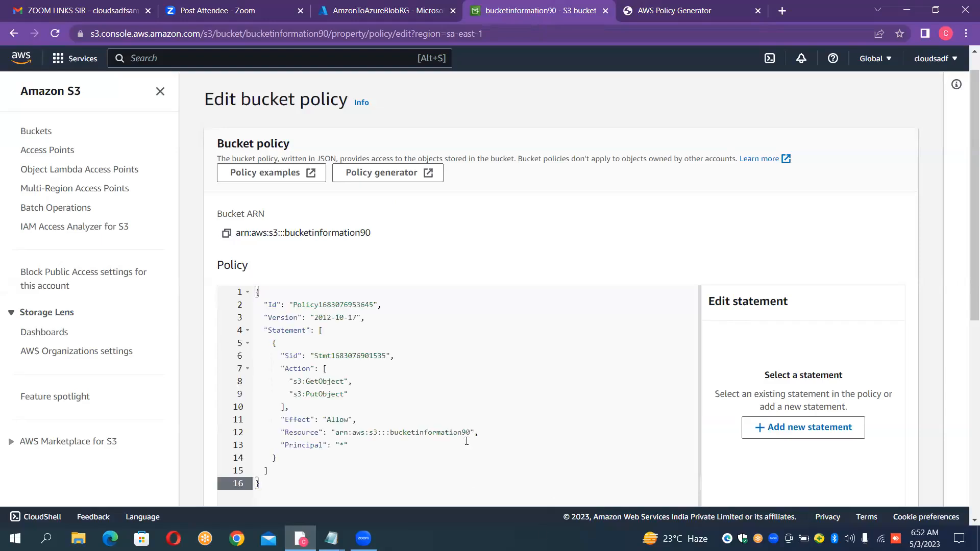
# - Try to save the replaced bucket policy and expand the API response details of the error
pyautogui.moveTo(966, 206); pyautogui.dragTo(938, 382)
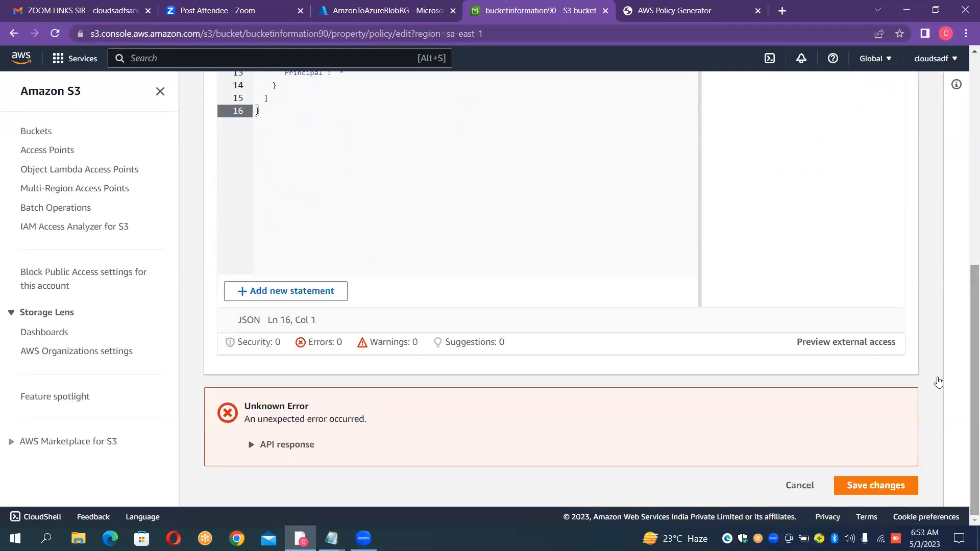
pyautogui.click(895, 485)
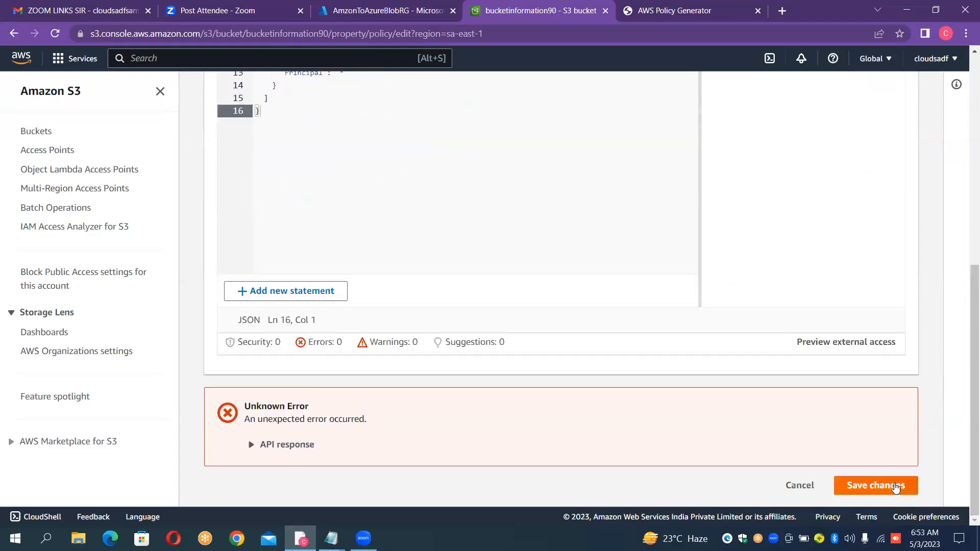
pyautogui.click(249, 446)
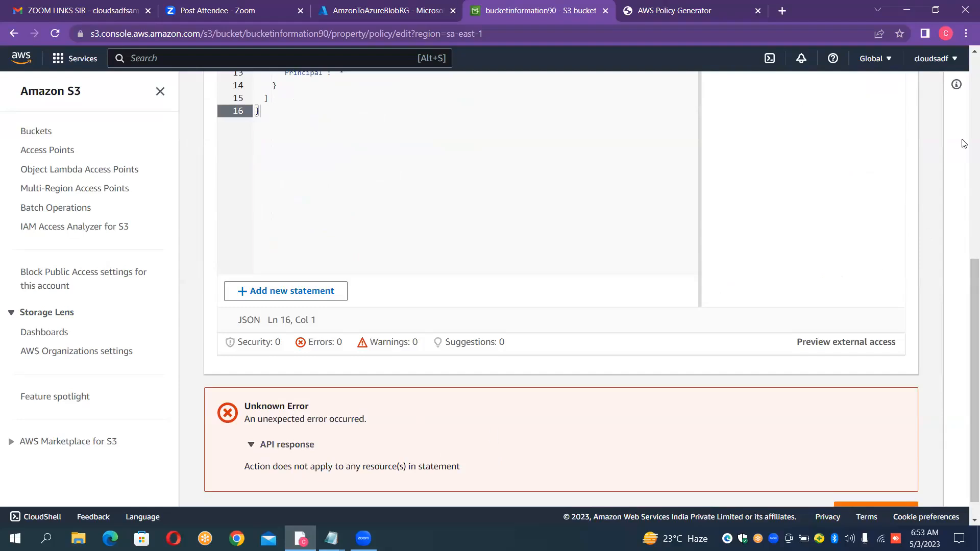
pyautogui.rightClick(939, 1)
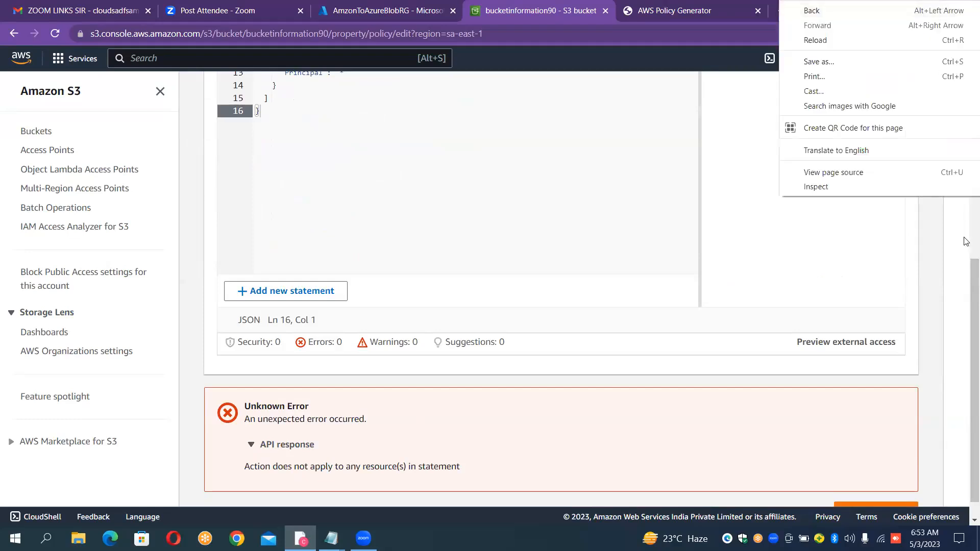
pyautogui.click(967, 269)
pyautogui.rightClick(965, 124)
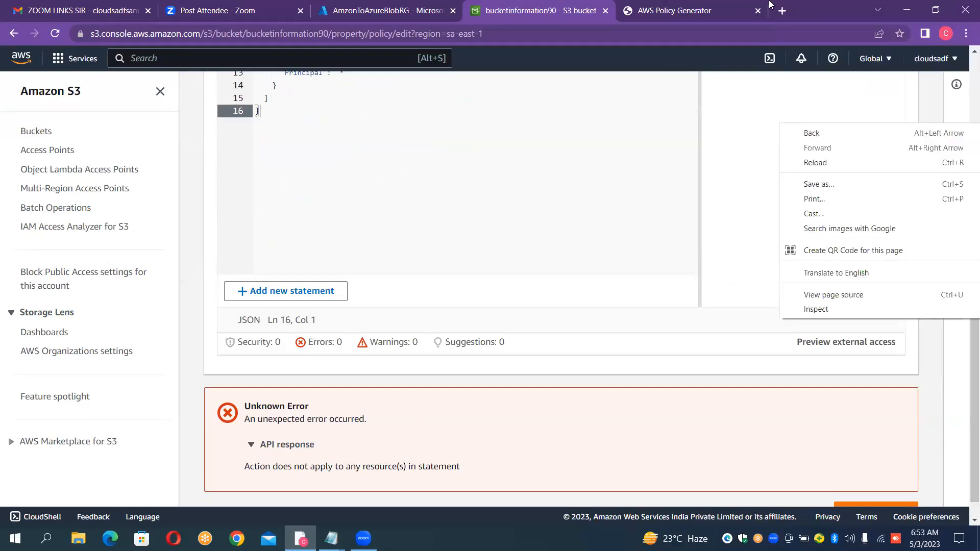
# - Close the policy JSON document in the AWS Policy Generator and start over to clear the added statement
pyautogui.click(699, 6)
pyautogui.click(698, 6)
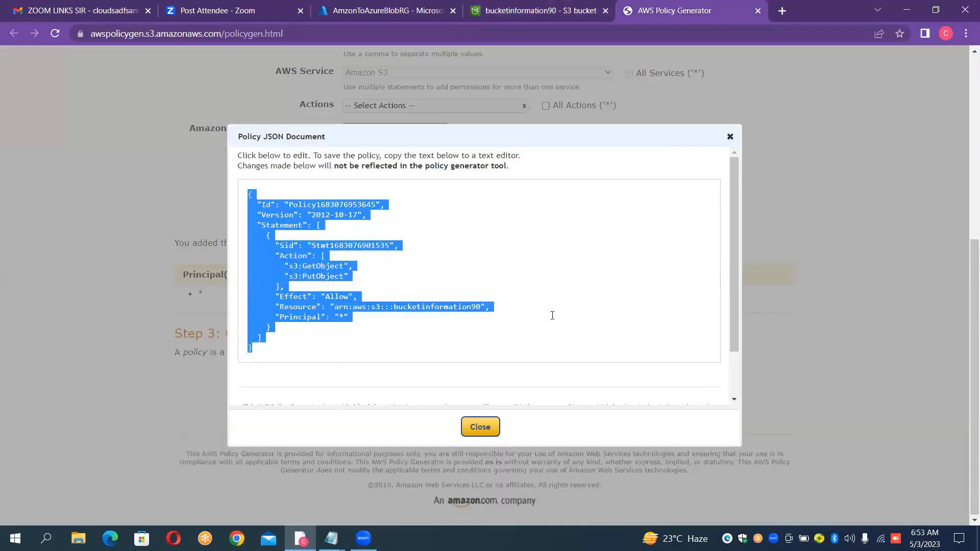
pyautogui.click(480, 427)
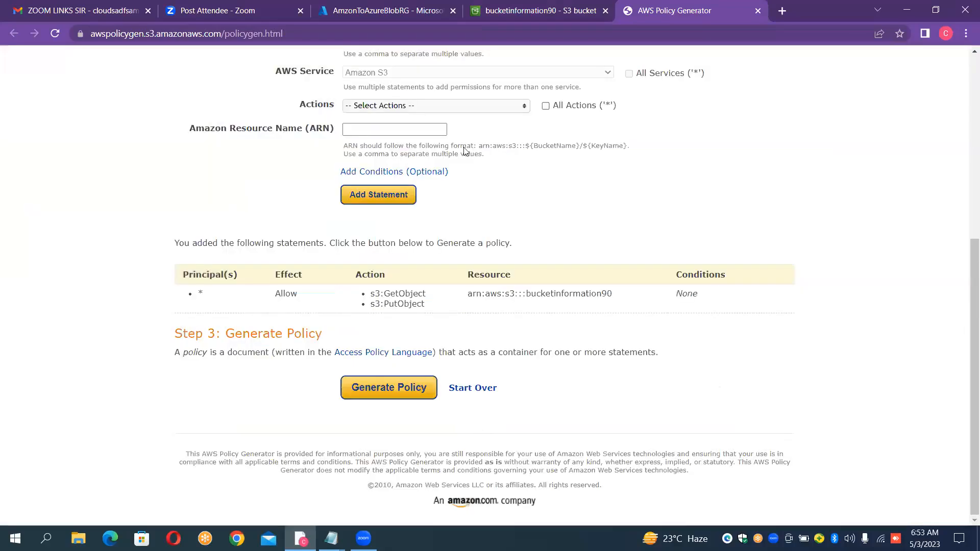
pyautogui.click(401, 127)
pyautogui.click(485, 395)
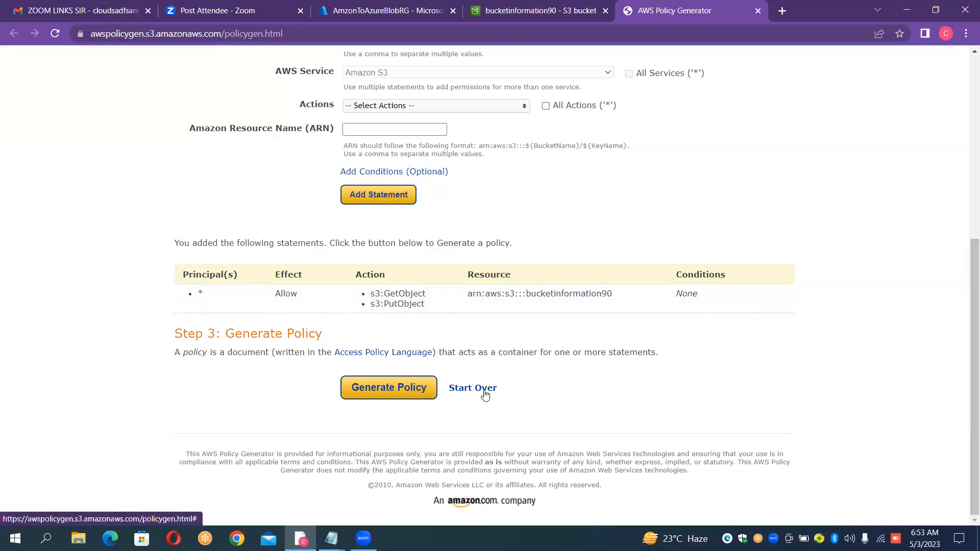
pyautogui.click(553, 107)
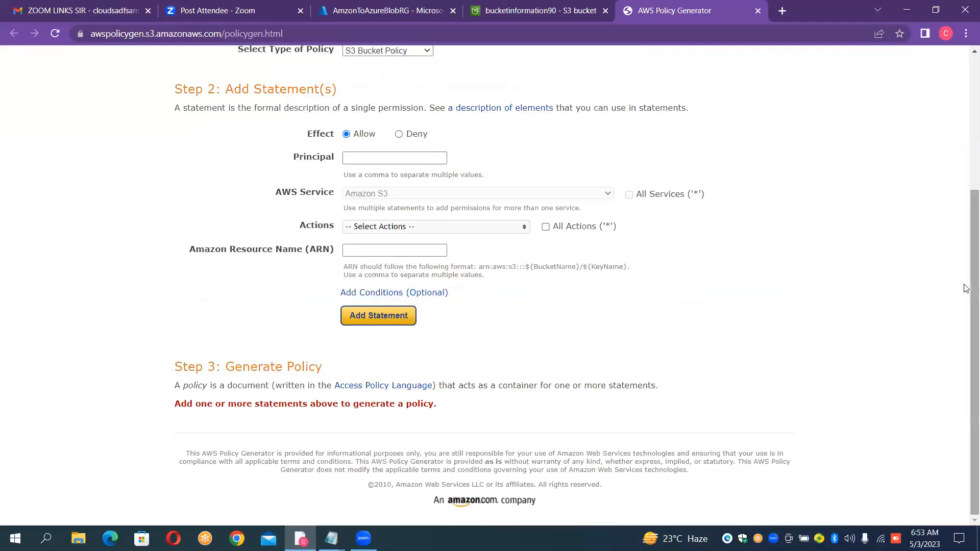
# - Set the principal of the new S3 Bucket Policy statement to *
pyautogui.moveTo(966, 289); pyautogui.dragTo(967, 231)
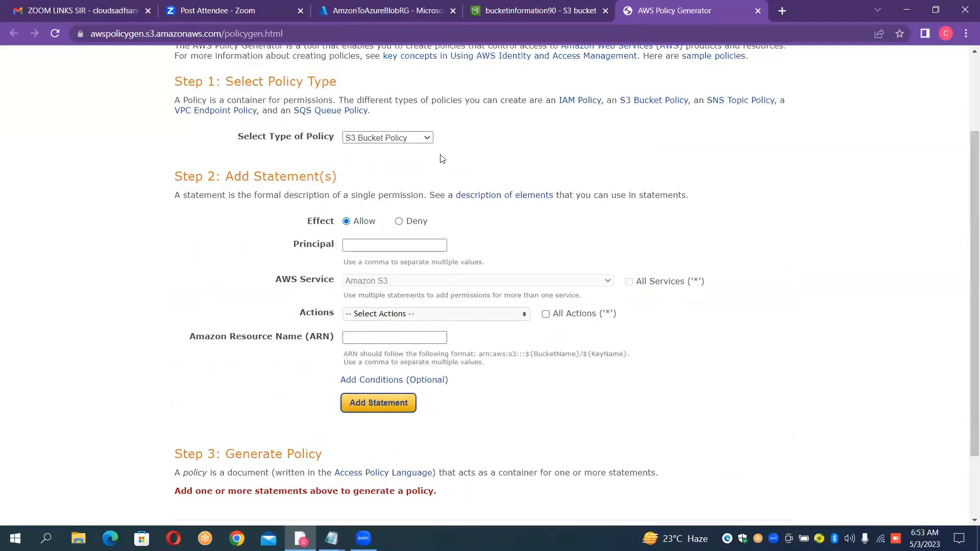
pyautogui.click(404, 251)
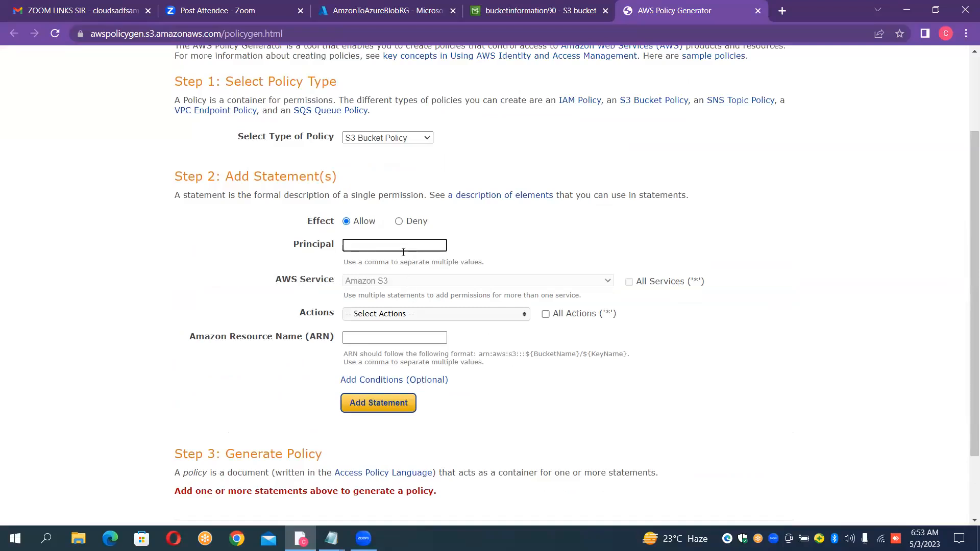
pyautogui.write('*')
pyautogui.press('Return')
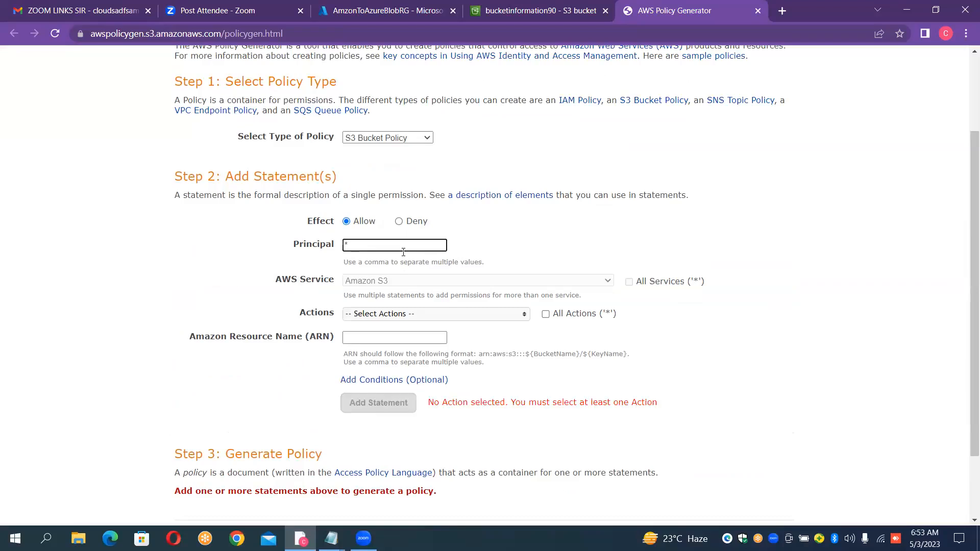
# - Select the GetObject and PutObject actions for the new statement
pyautogui.click(387, 315)
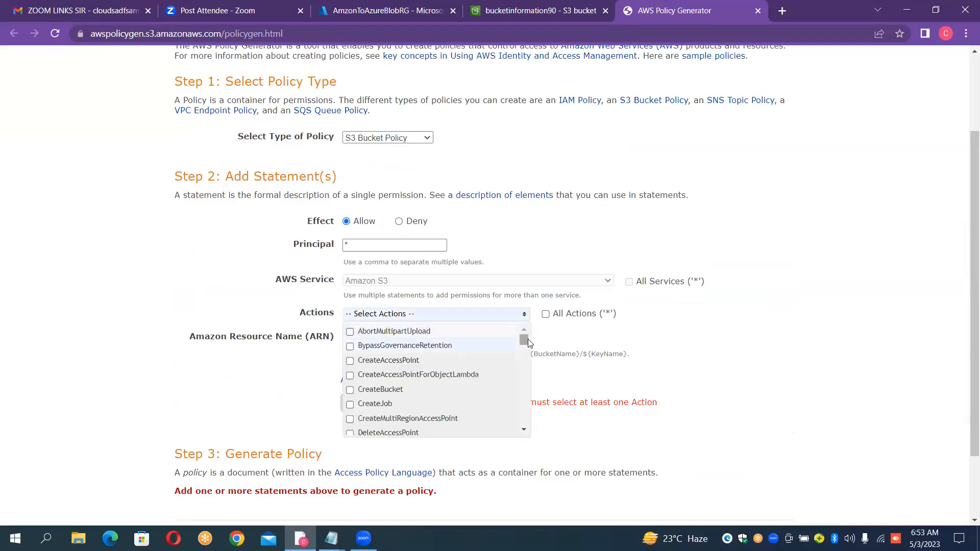
pyautogui.moveTo(528, 340); pyautogui.dragTo(535, 380)
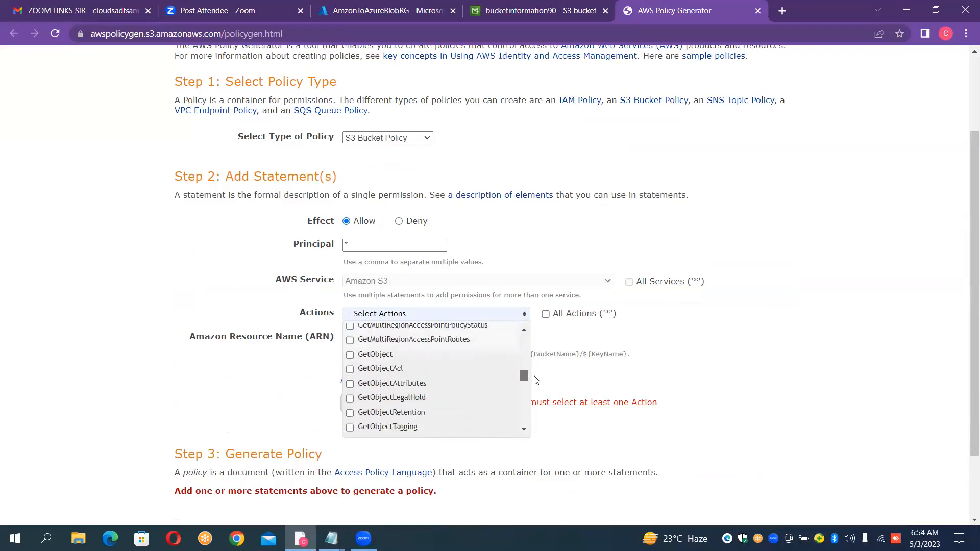
pyautogui.click(350, 355)
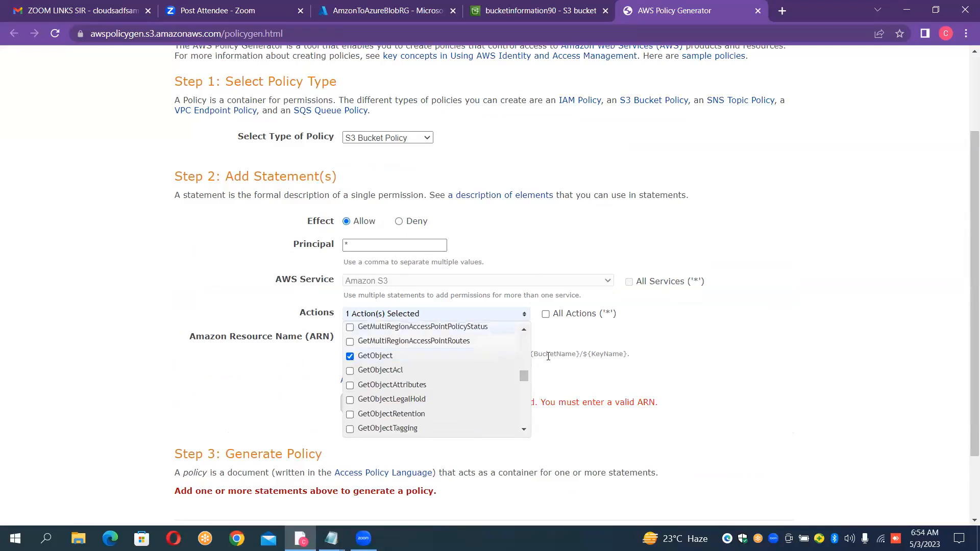
pyautogui.moveTo(526, 377); pyautogui.dragTo(535, 414)
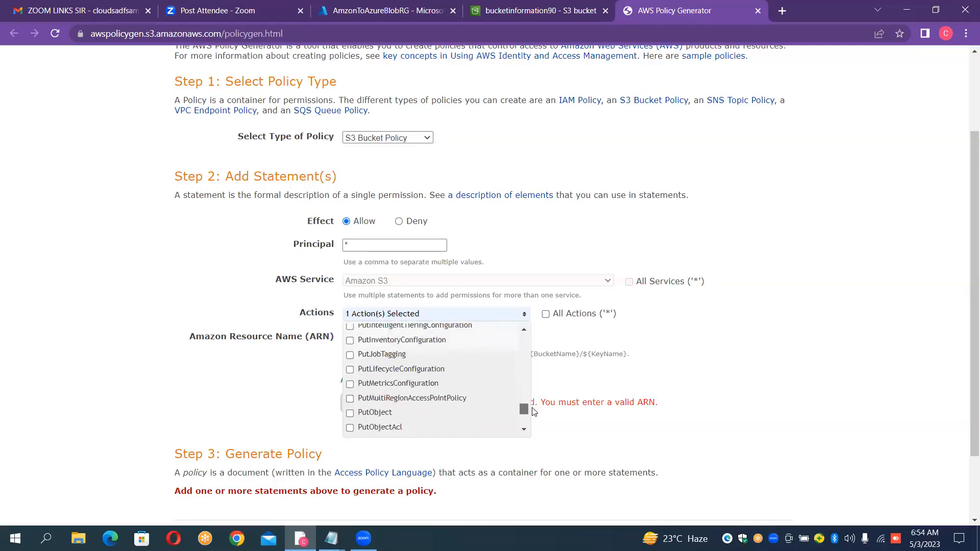
pyautogui.click(350, 414)
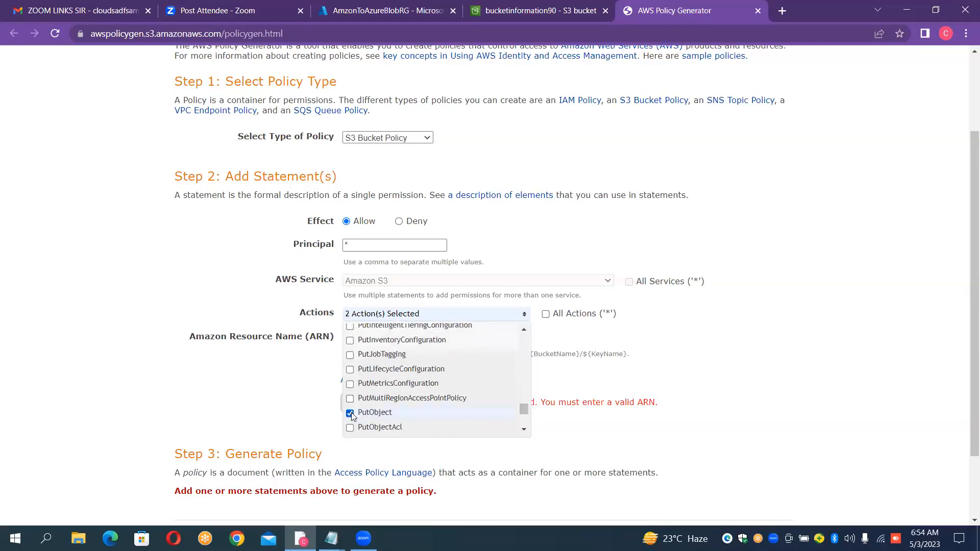
pyautogui.click(696, 360)
# - Copy the bucket ARN from Notepad into the policy statement as arn:aws:s3:::bucketinformation90/* and add the statement
pyautogui.click(380, 339)
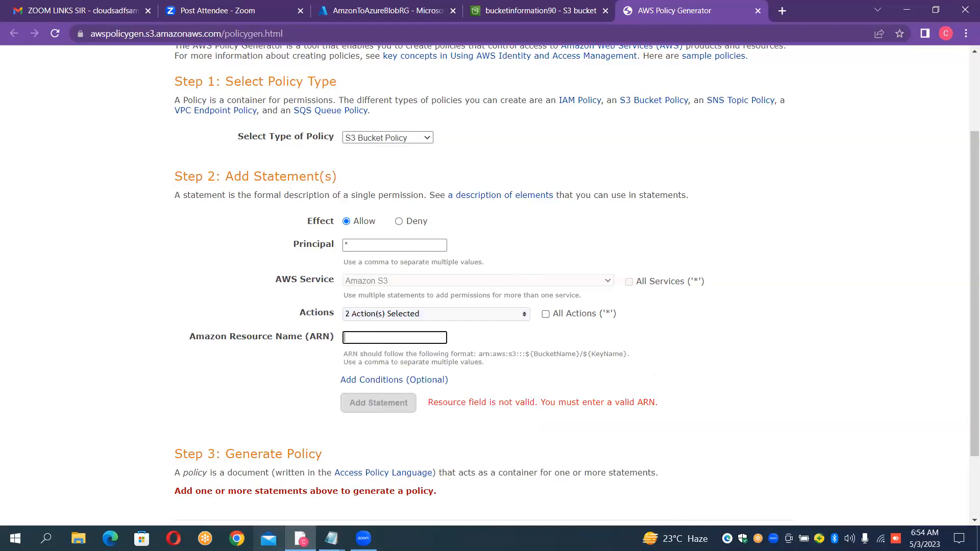
pyautogui.moveTo(341, 541)
pyautogui.click(269, 468)
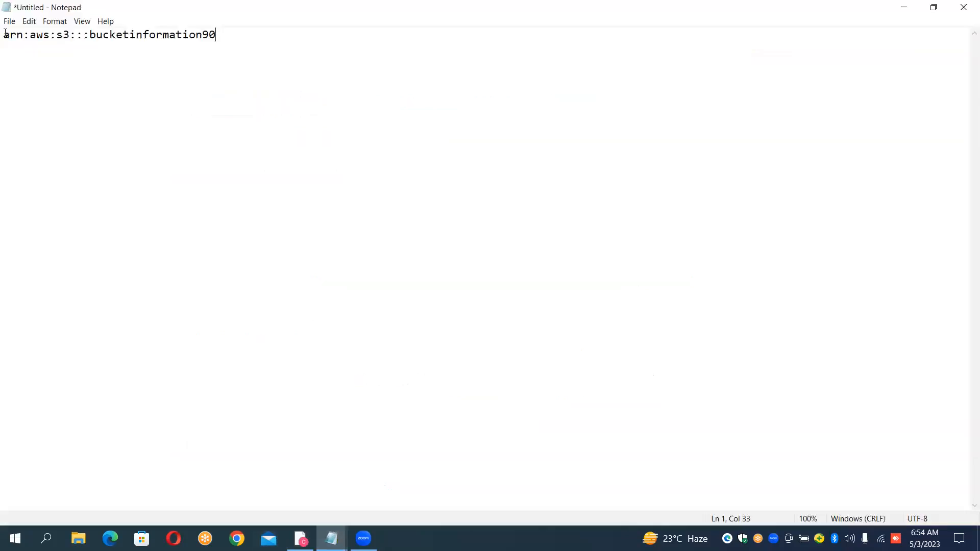
pyautogui.moveTo(5, 34); pyautogui.dragTo(220, 43)
pyautogui.hotkey('ctrl', 'c')
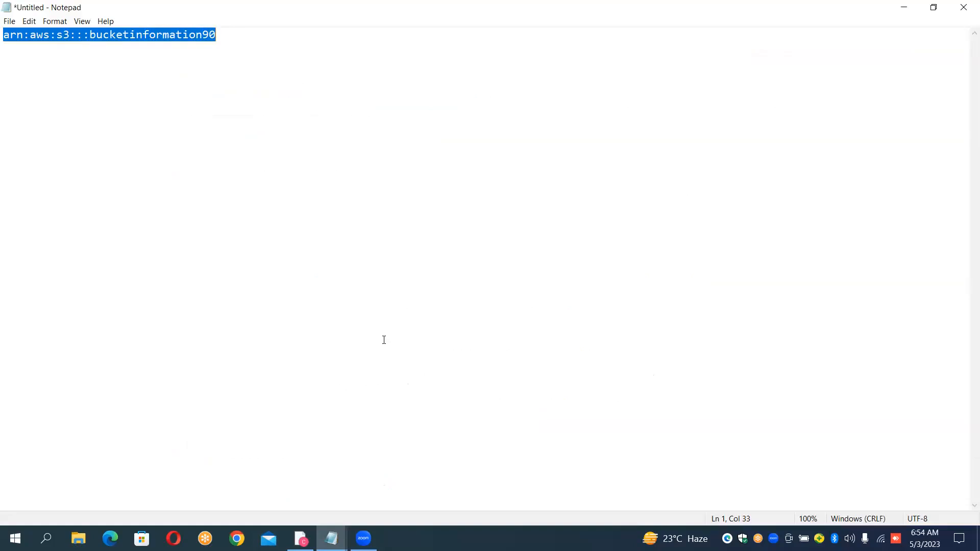
pyautogui.hotkey('alt', 'Tab')
pyautogui.hotkey('ctrl', 'v')
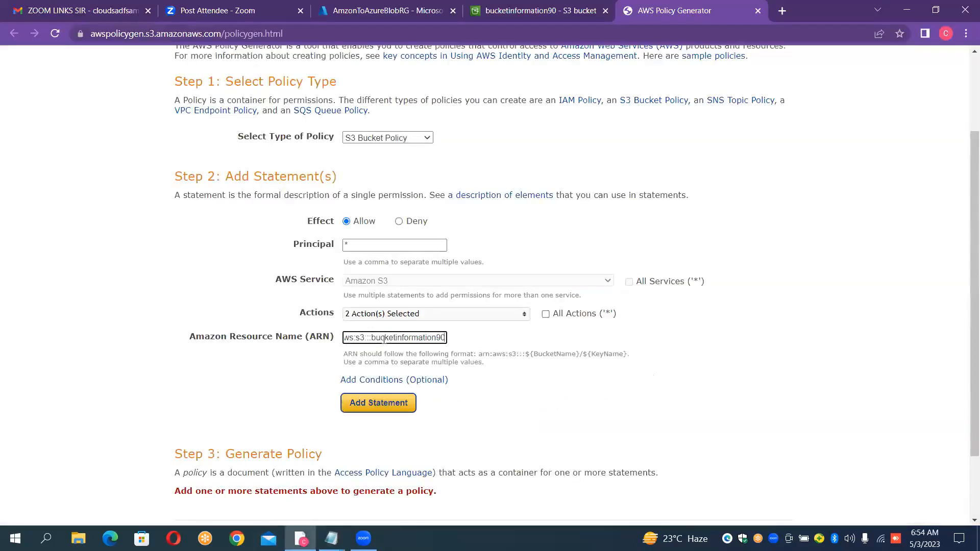
pyautogui.write('/')
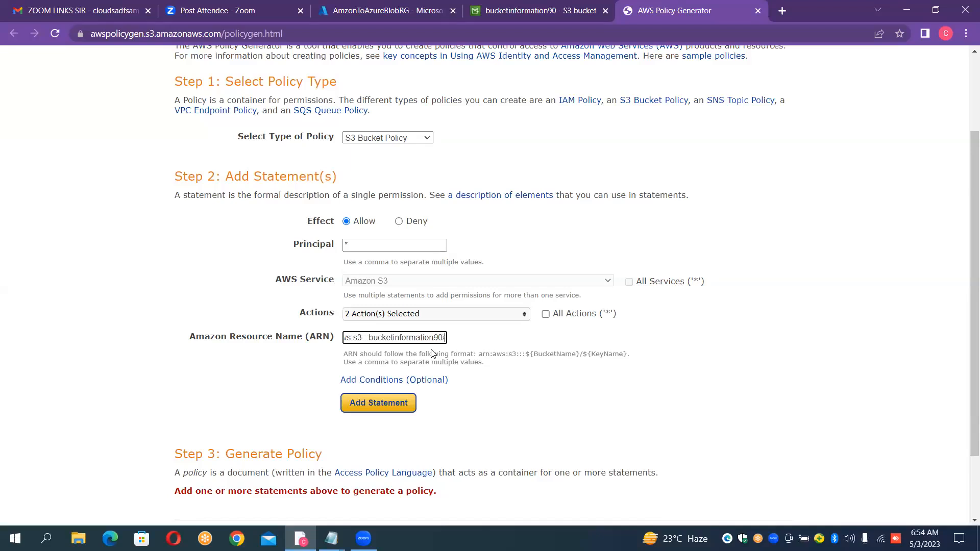
pyautogui.write('*')
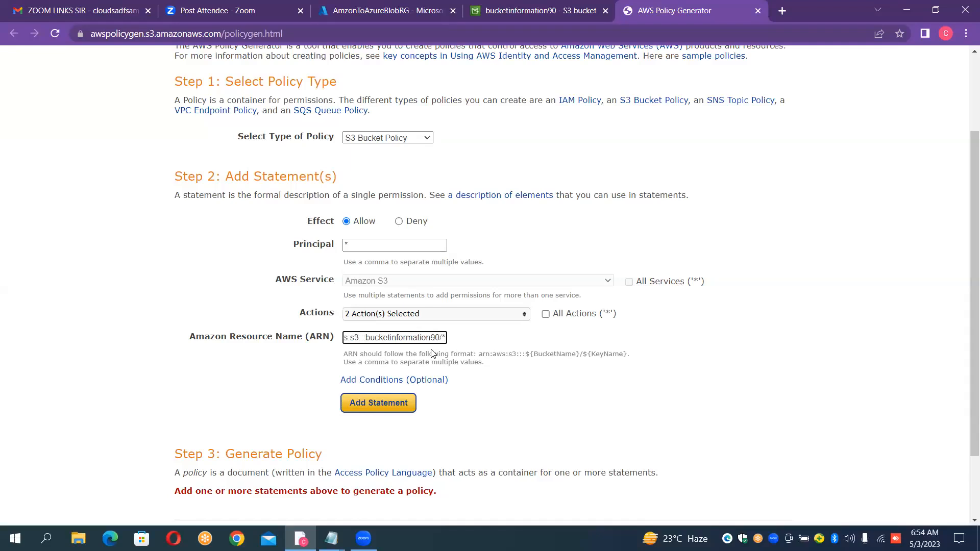
pyautogui.click(399, 415)
# - Generate the policy from the added statement, copy its full JSON text and close the document
pyautogui.scroll(-4, 398, 409)
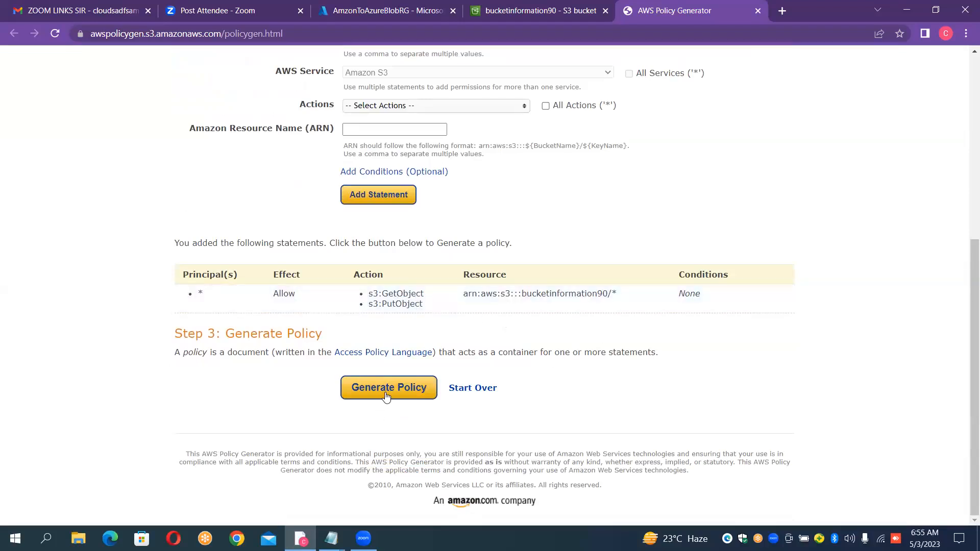
pyautogui.click(385, 392)
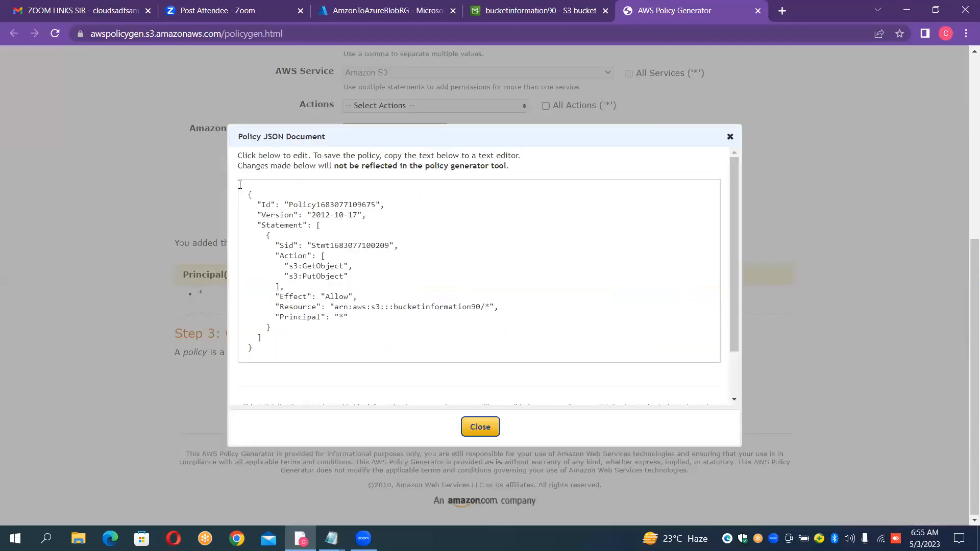
pyautogui.moveTo(248, 191); pyautogui.dragTo(402, 357)
pyautogui.hotkey('ctrl', 'c')
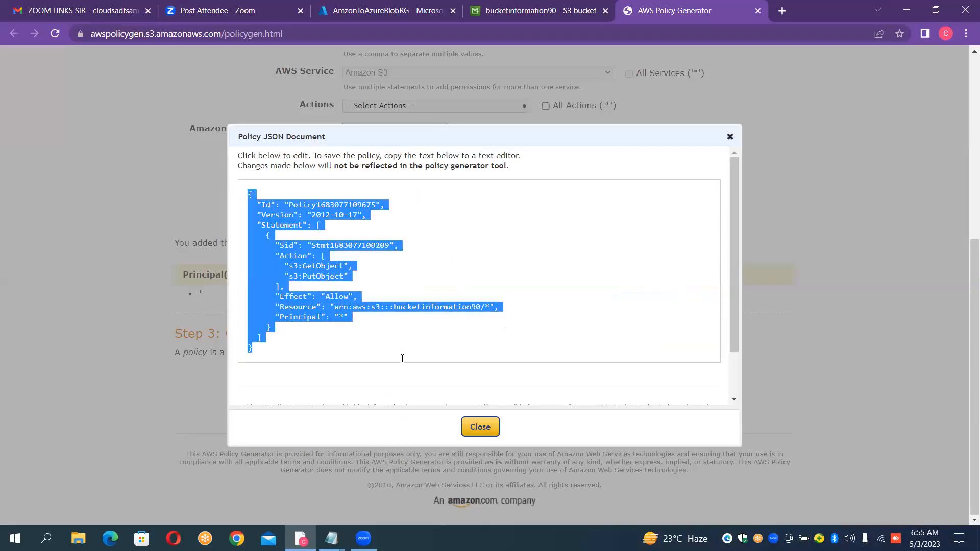
pyautogui.click(473, 427)
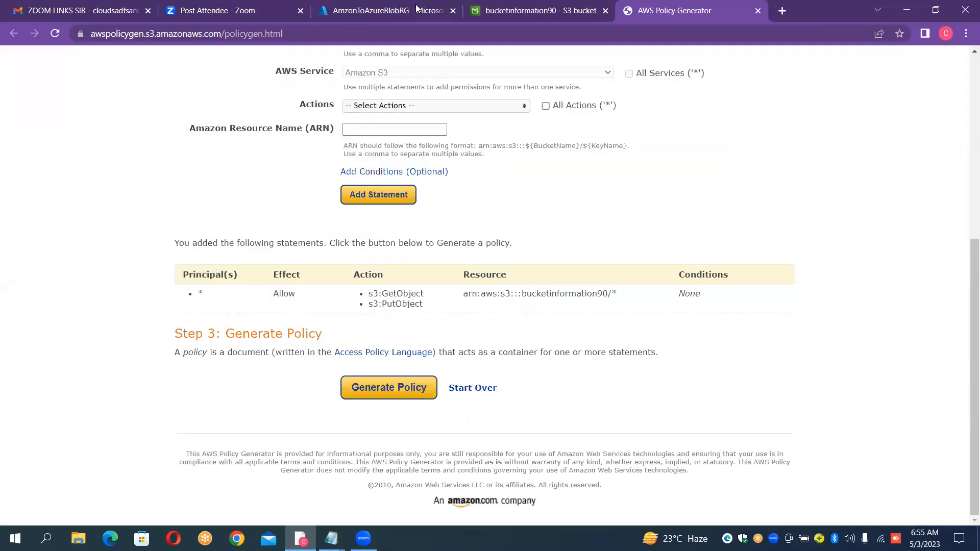
# - Replace the entire bucket policy of bucketinformation90 in the S3 console with the copied JSON and save the changes
pyautogui.click(523, 9)
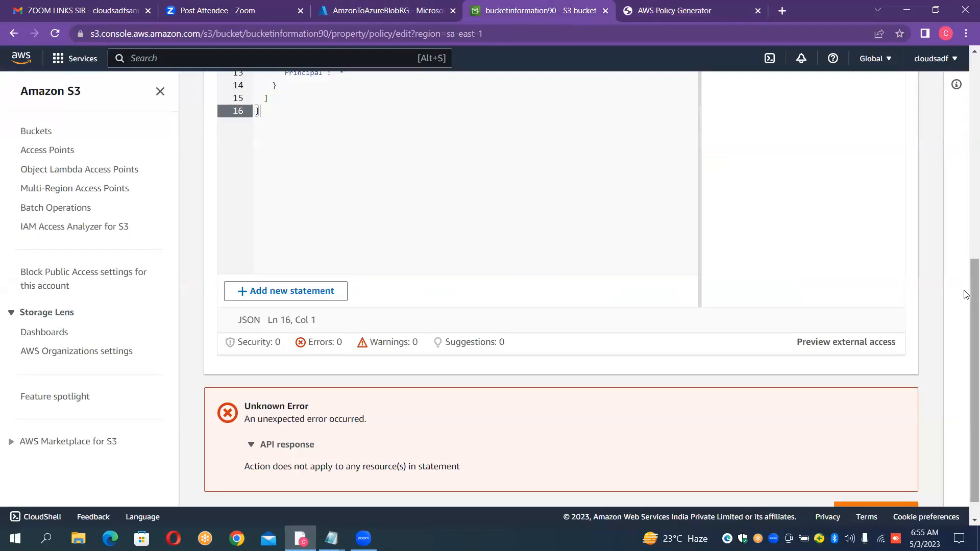
pyautogui.moveTo(965, 295); pyautogui.dragTo(967, 189)
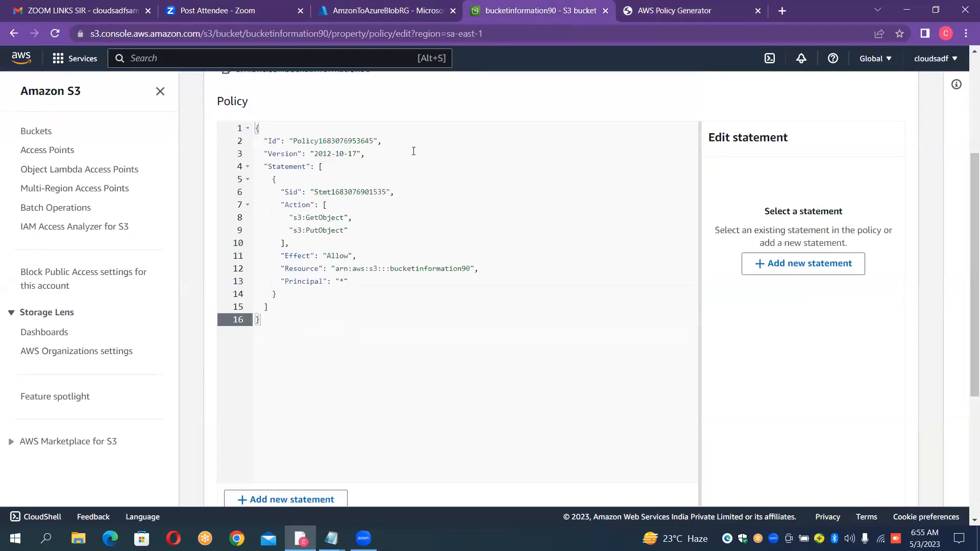
pyautogui.click(255, 128)
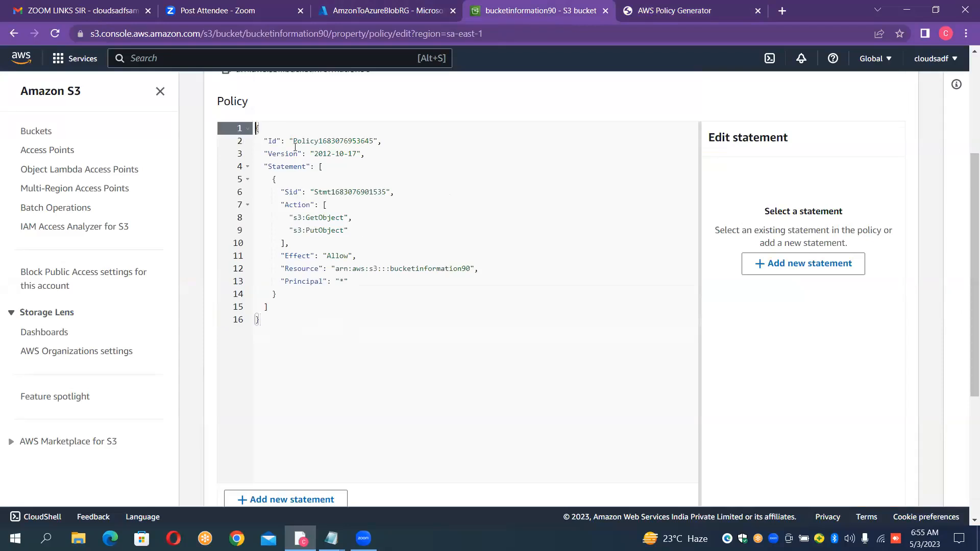
pyautogui.hotkey('ctrl', 'a')
pyautogui.press('BackSpace')
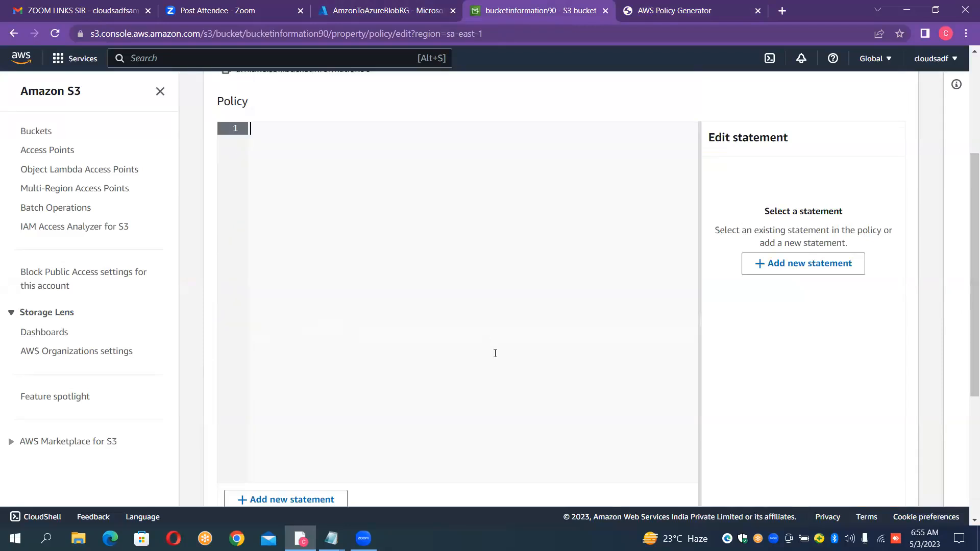
pyautogui.hotkey('ctrl', 'v')
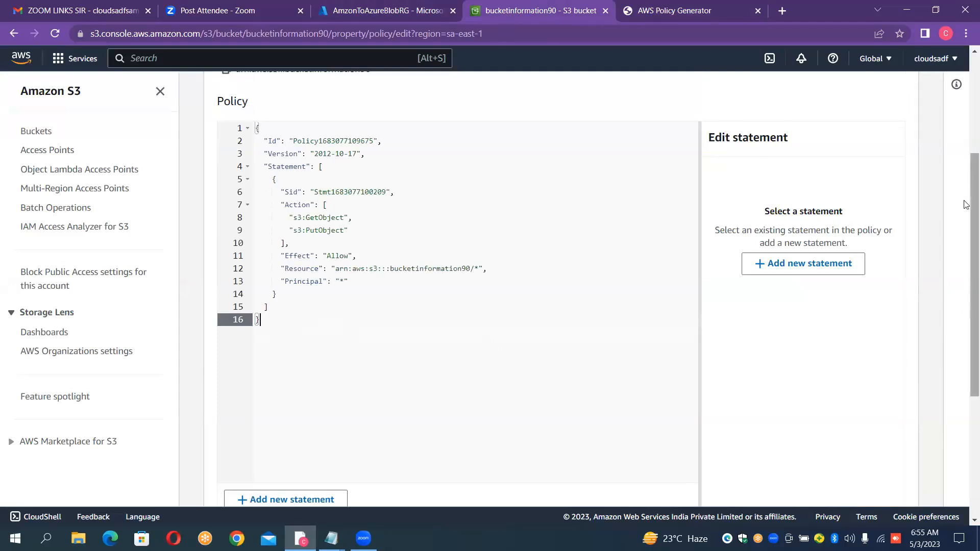
pyautogui.moveTo(966, 204); pyautogui.dragTo(967, 322)
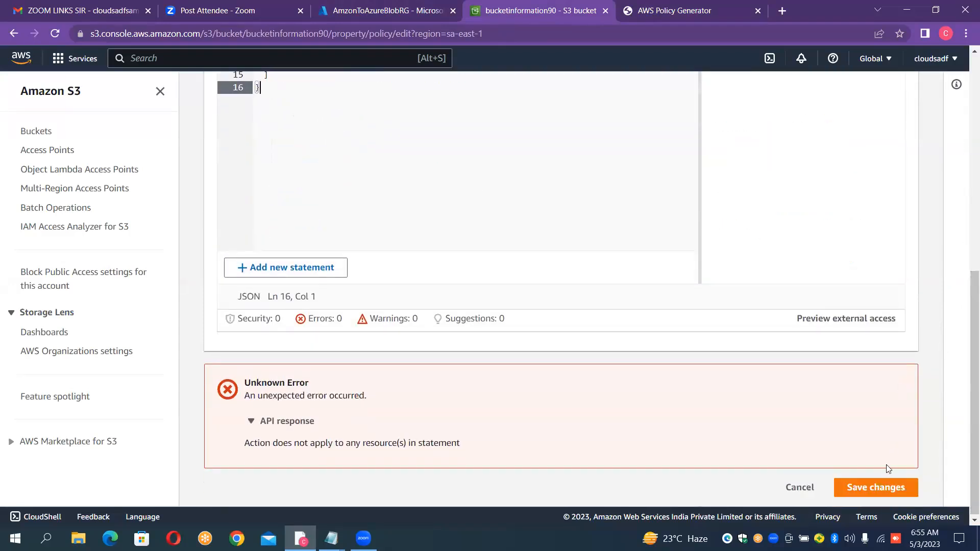
pyautogui.click(887, 484)
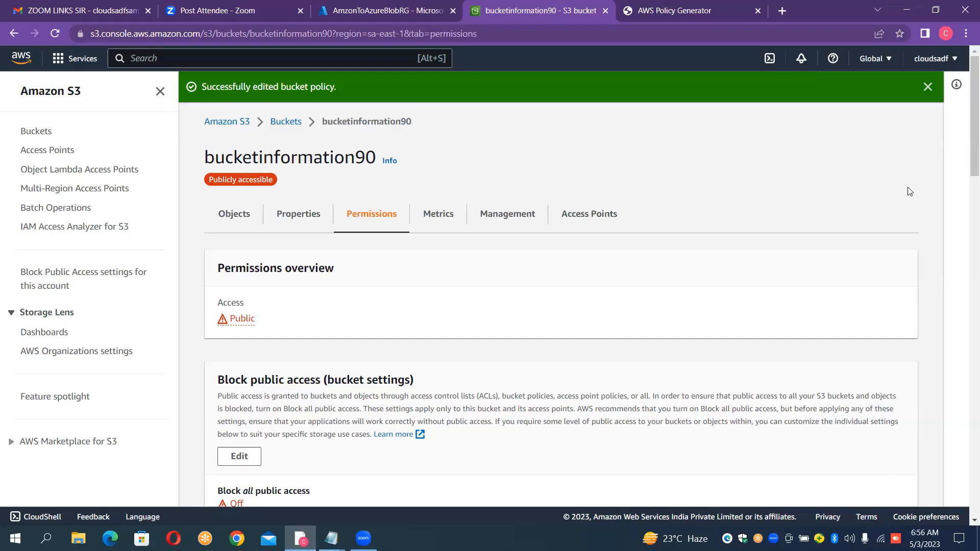
# - Return to the bucket list, open bucketinformation90 and start a new upload
pyautogui.click(286, 121)
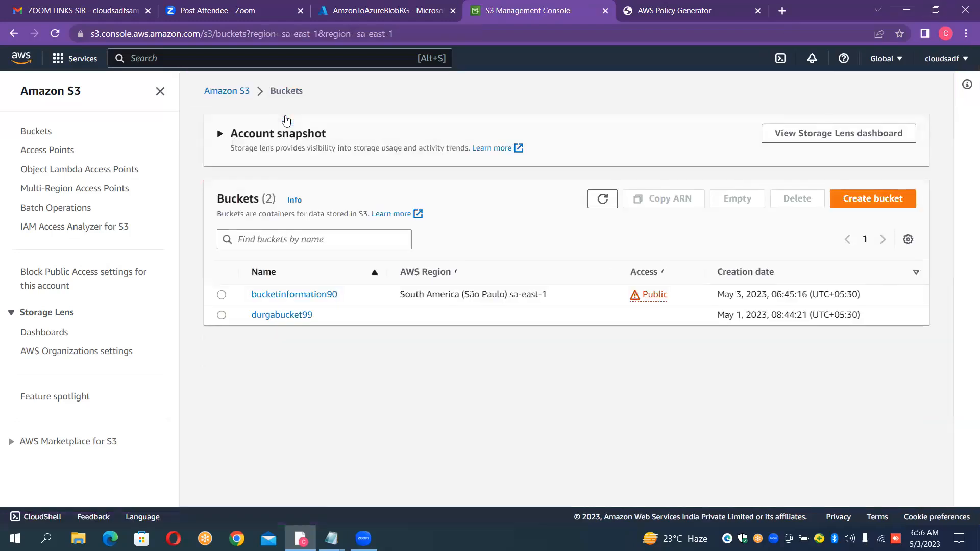
pyautogui.click(311, 296)
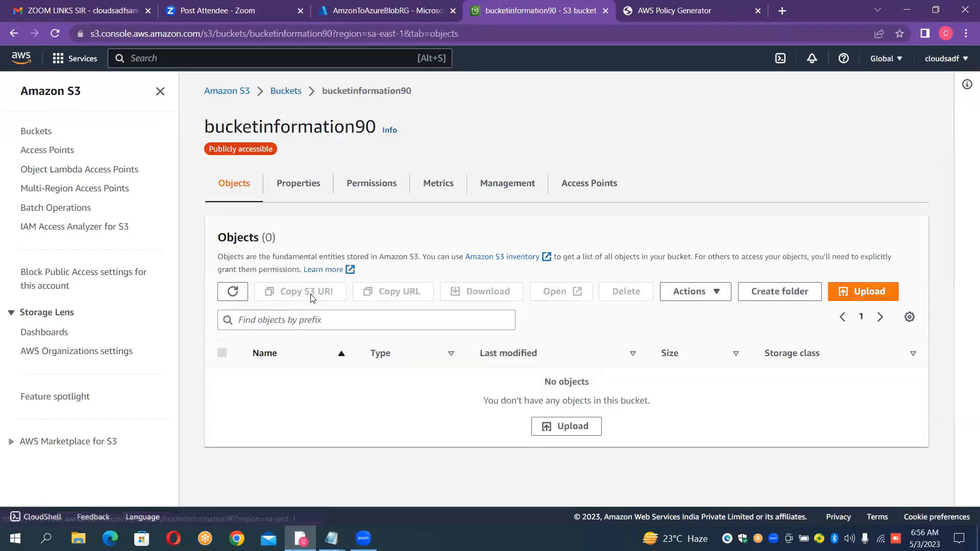
pyautogui.click(868, 290)
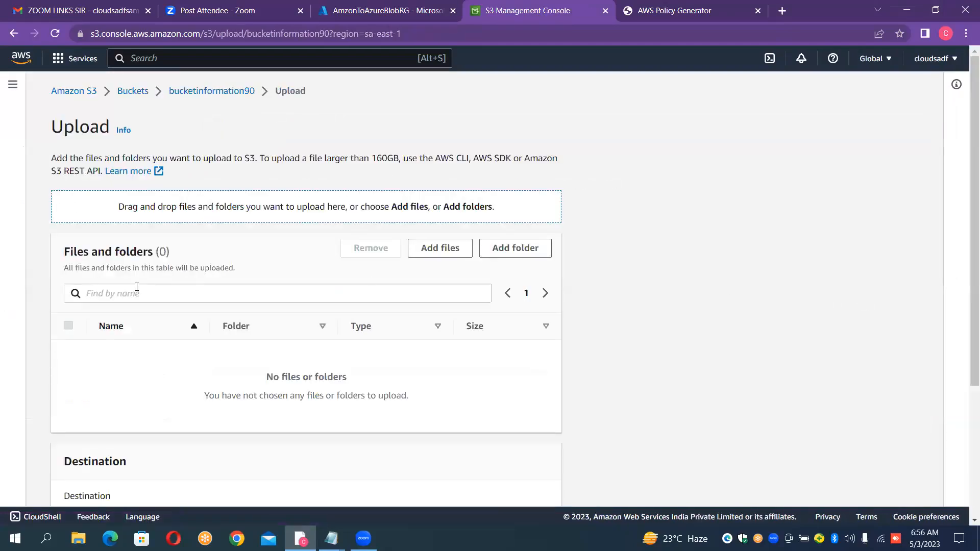
# - Add the files Sales, routes, planes, Movies, Items_Details, export, Employees20, Employees10 and Employees_sql from the Data_Files folder to the upload
pyautogui.click(451, 253)
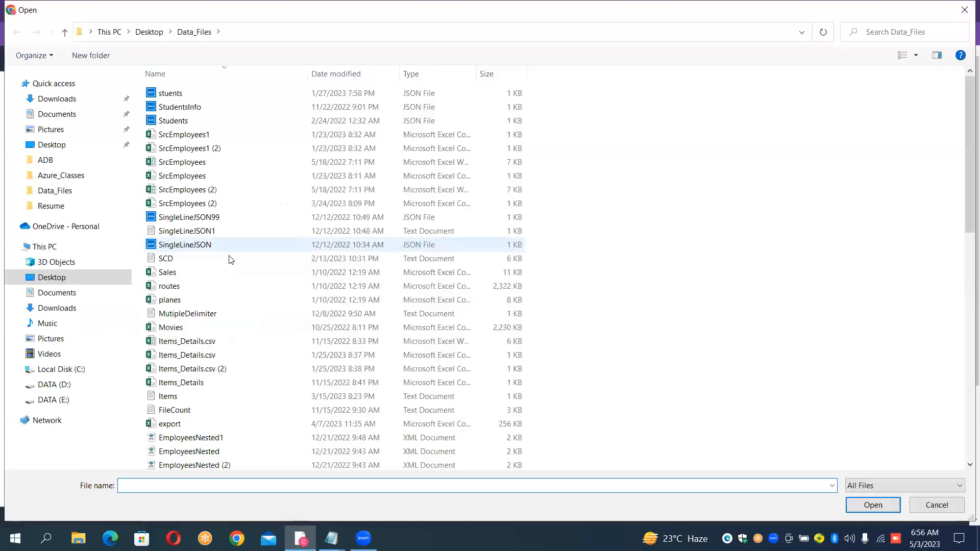
pyautogui.click(196, 304)
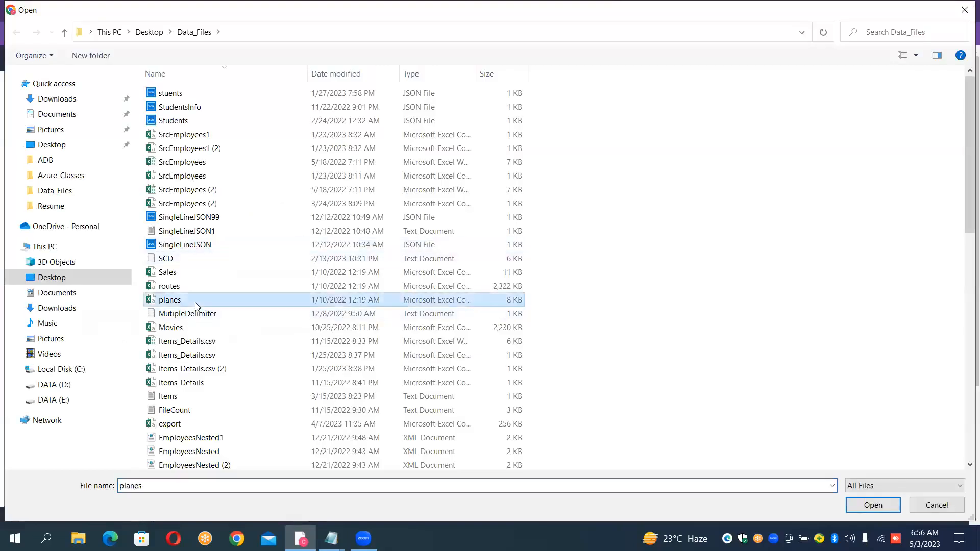
pyautogui.click(196, 285)
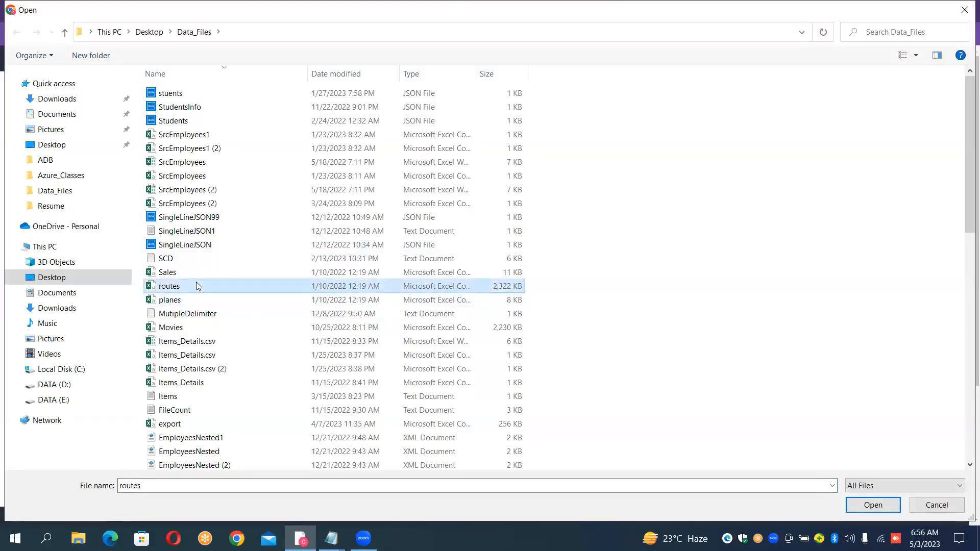
pyautogui.keyDown('ctrl'); pyautogui.click(194, 300); pyautogui.keyUp('ctrl')
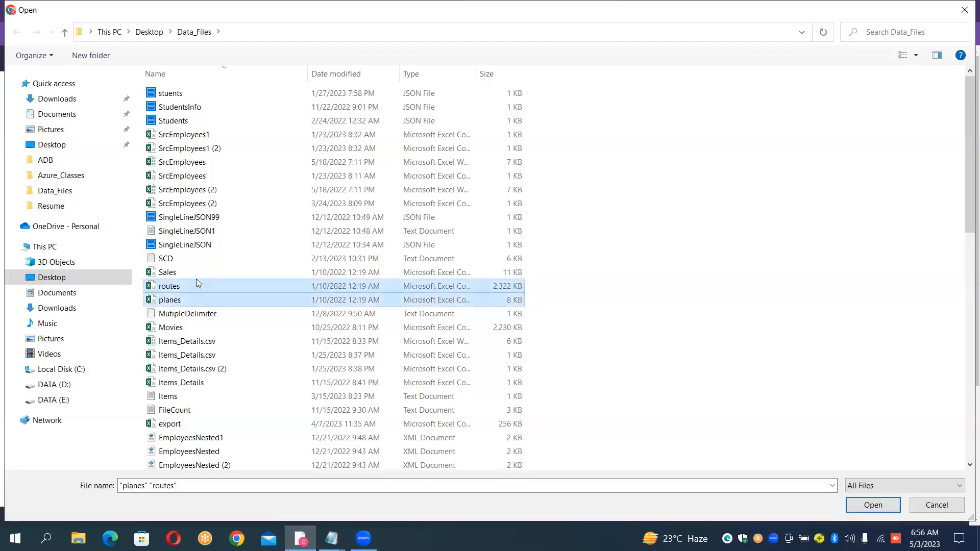
pyautogui.keyDown('ctrl'); pyautogui.click(197, 276); pyautogui.keyUp('ctrl')
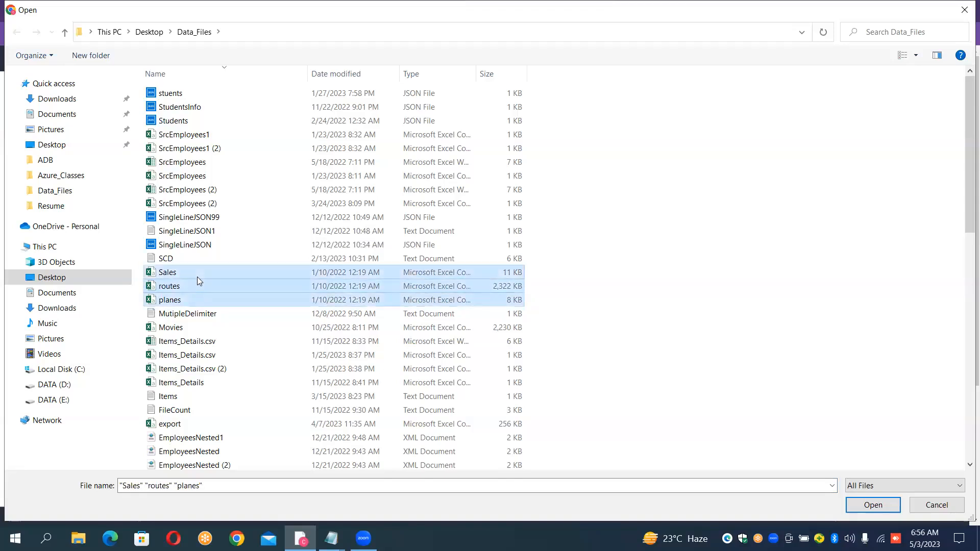
pyautogui.keyDown('ctrl'); pyautogui.click(191, 329); pyautogui.keyUp('ctrl')
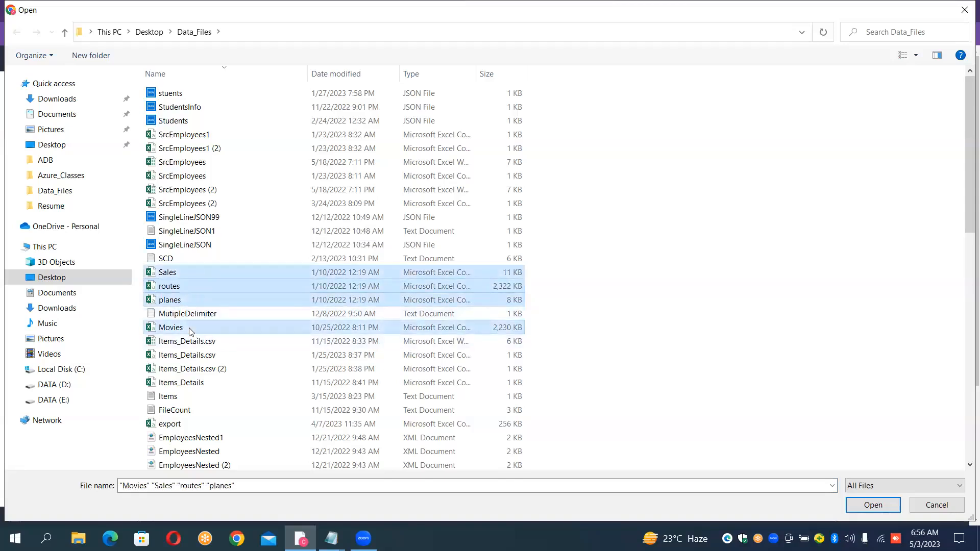
pyautogui.keyDown('ctrl'); pyautogui.click(194, 384); pyautogui.keyUp('ctrl')
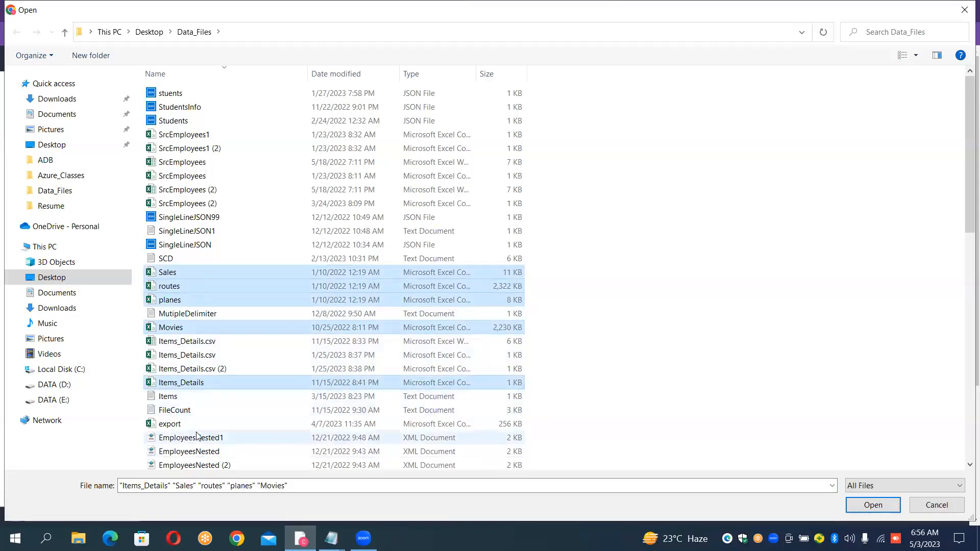
pyautogui.keyDown('ctrl'); pyautogui.click(182, 429); pyautogui.keyUp('ctrl')
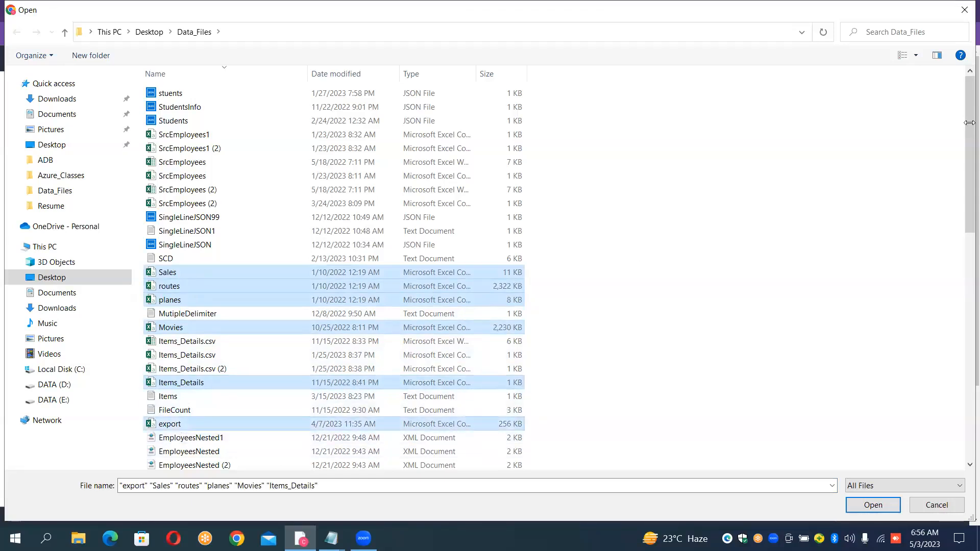
pyautogui.moveTo(967, 136); pyautogui.dragTo(970, 216)
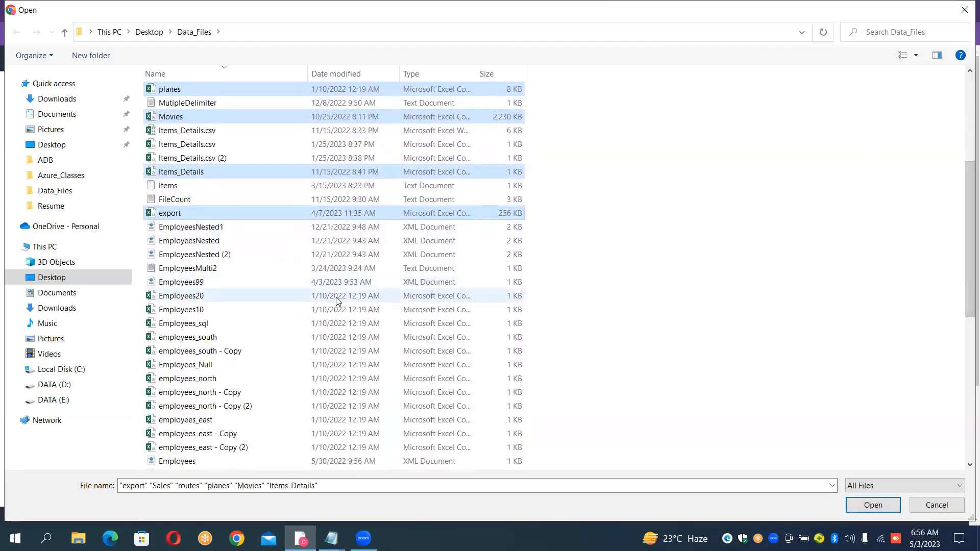
pyautogui.keyDown('ctrl'); pyautogui.click(228, 299); pyautogui.keyUp('ctrl')
pyautogui.keyDown('ctrl'); pyautogui.click(221, 311); pyautogui.keyUp('ctrl')
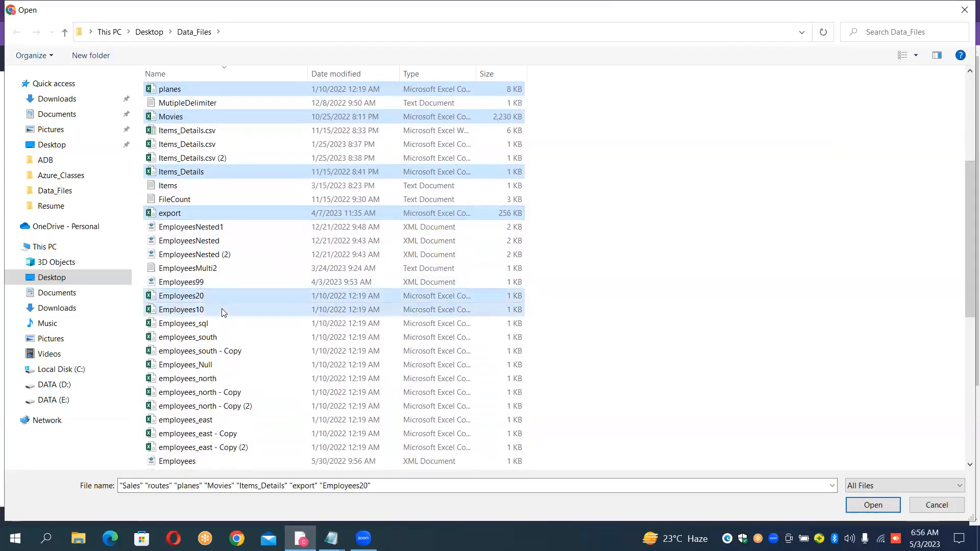
pyautogui.keyDown('ctrl'); pyautogui.click(221, 325); pyautogui.keyUp('ctrl')
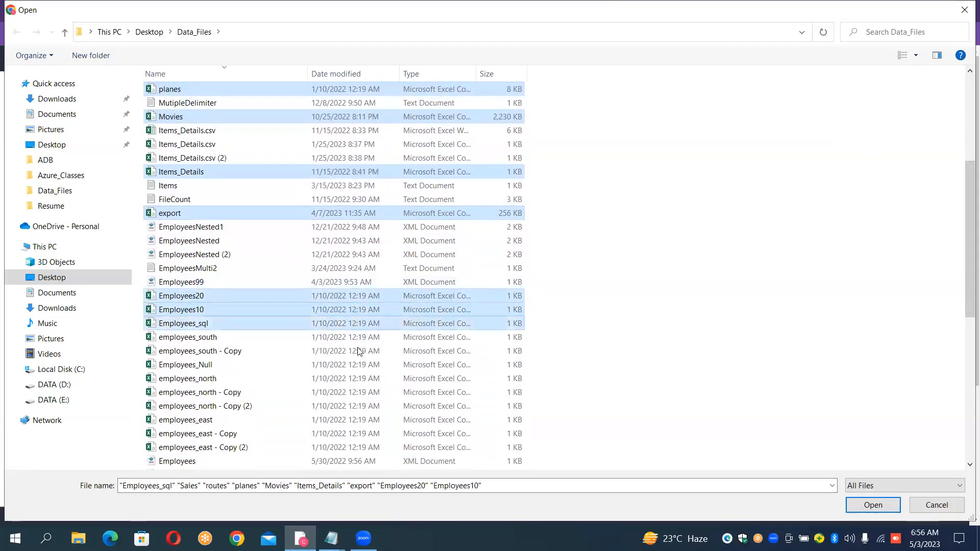
pyautogui.click(873, 506)
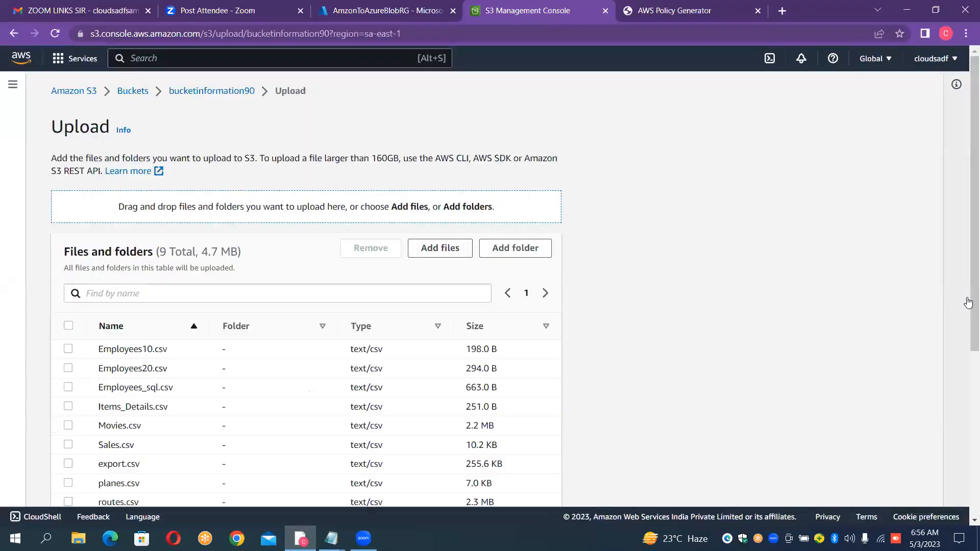
# - Upload the added CSV files to bucketinformation90 and close the upload status page
pyautogui.moveTo(967, 298); pyautogui.dragTo(966, 514)
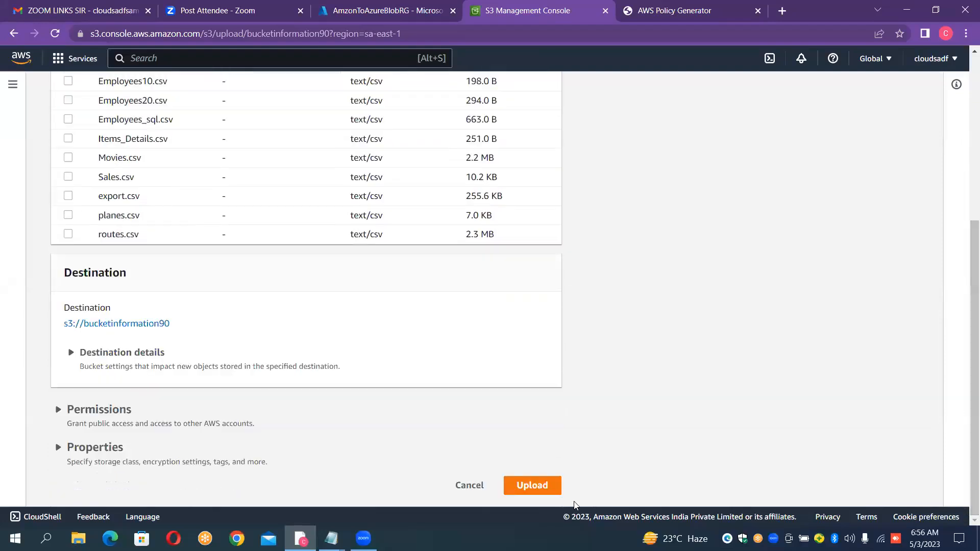
pyautogui.click(543, 496)
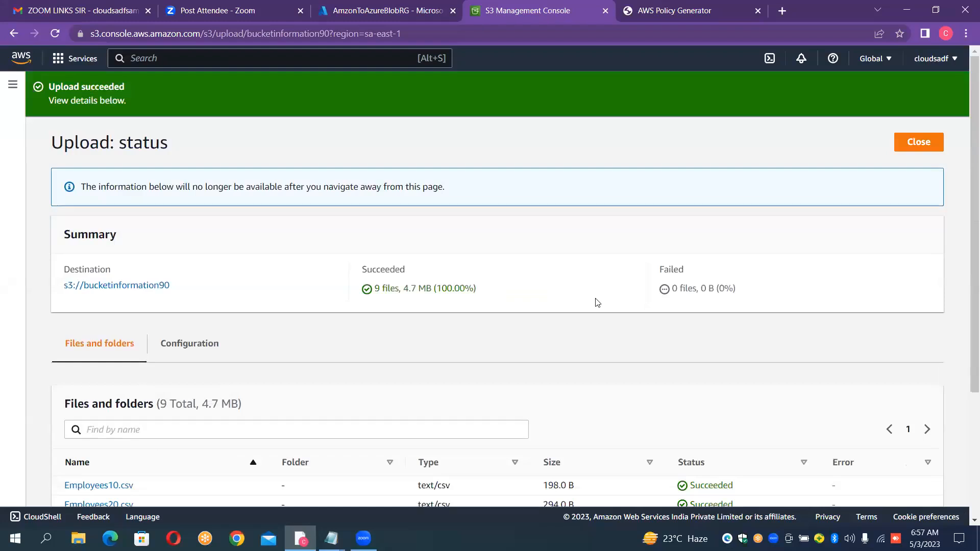
pyautogui.click(916, 144)
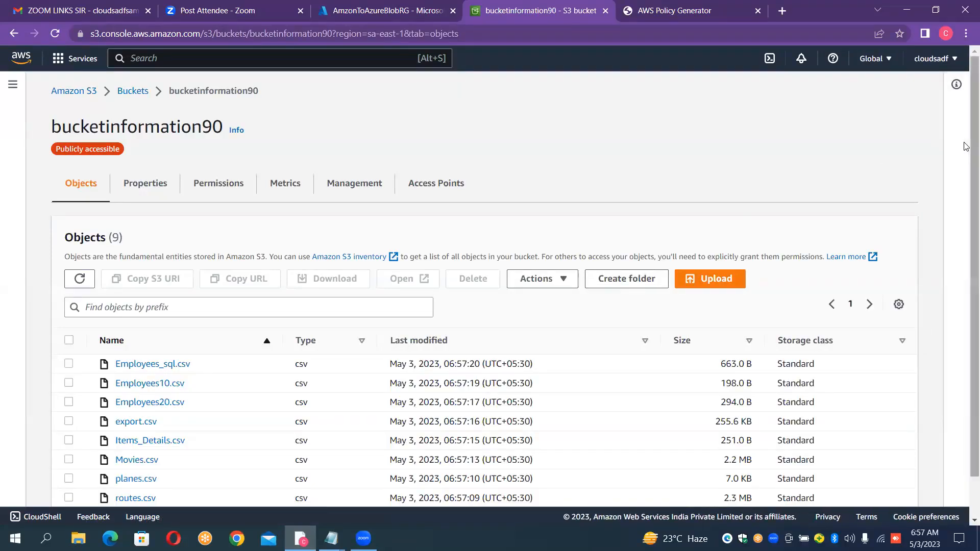
# - Close the AWS Policy Generator page, then open the Azure portal in a new tab and start creating a storage account
pyautogui.scroll(-1, 968, 220)
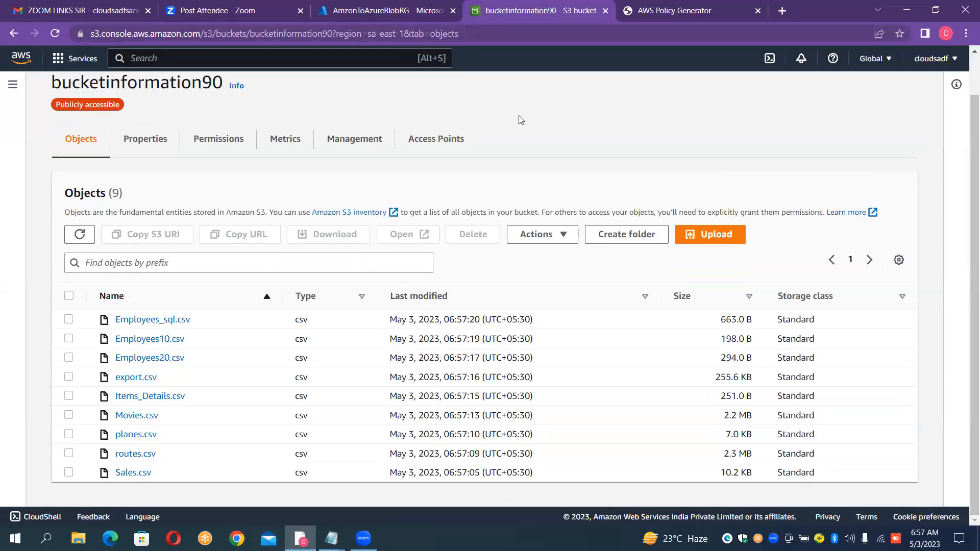
pyautogui.click(760, 14)
pyautogui.click(629, 11)
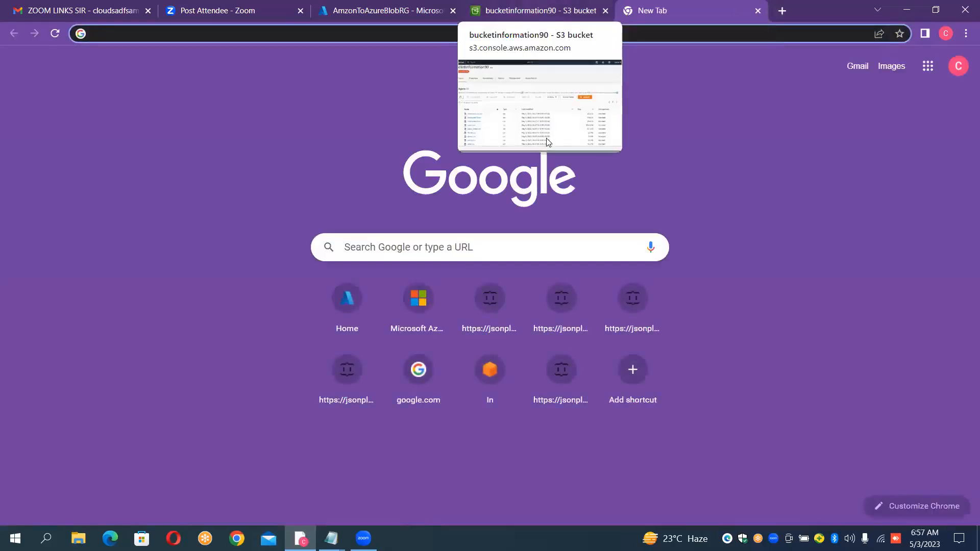
pyautogui.click(358, 300)
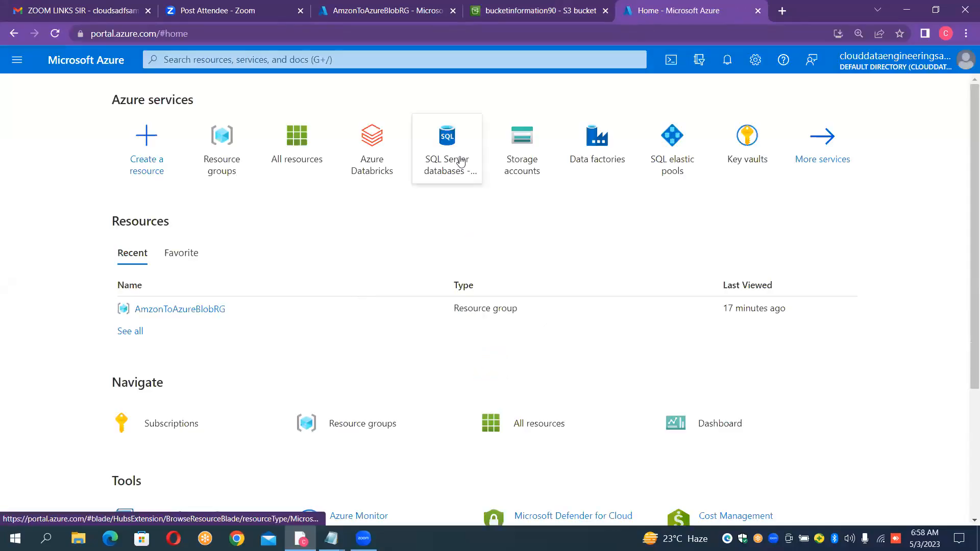
pyautogui.click(509, 153)
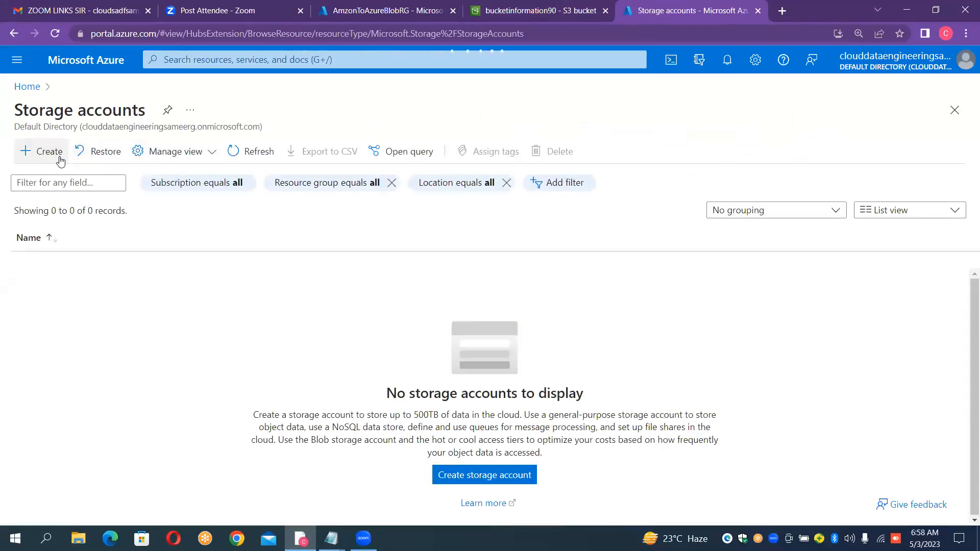
pyautogui.click(60, 160)
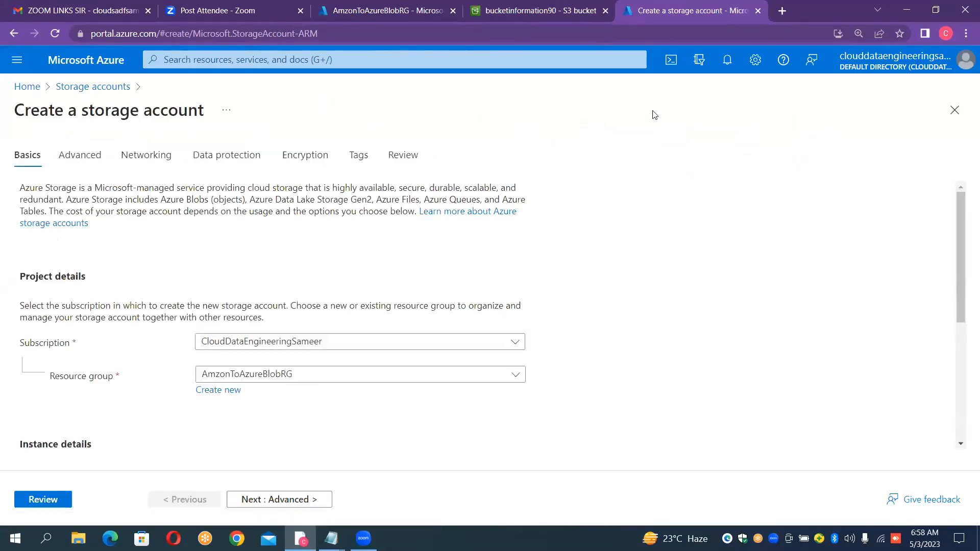
# - Name the new storage account sinkblobtarget, keeping the AmzonToAzureBlobRG resource group and the East US region
pyautogui.doubleClick(645, 158)
pyautogui.click(799, 215)
pyautogui.scroll(-3, 799, 215)
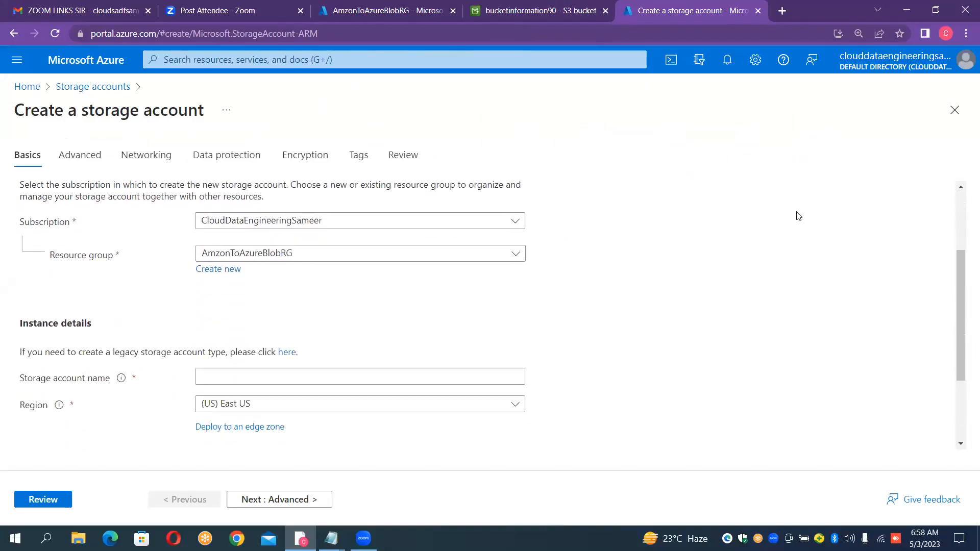
pyautogui.click(354, 346)
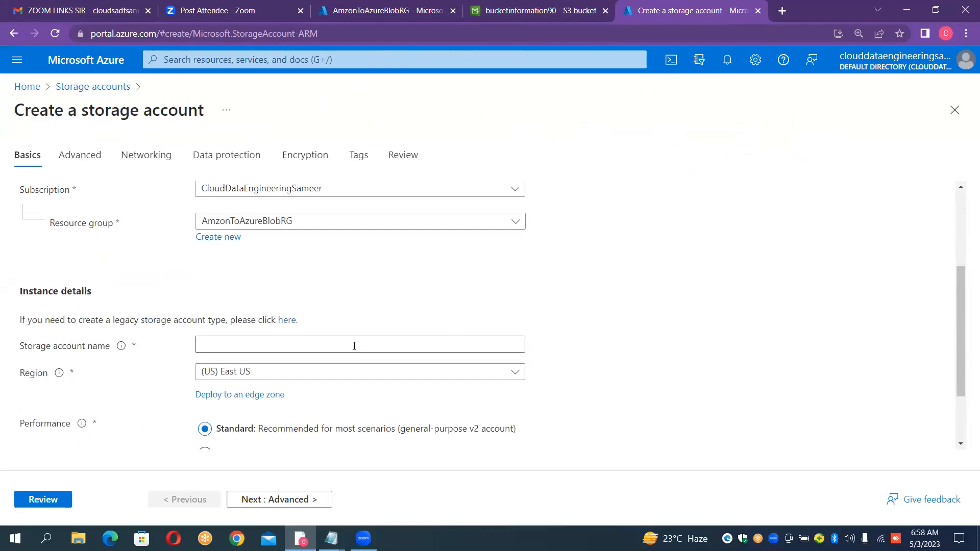
pyautogui.write('sink')
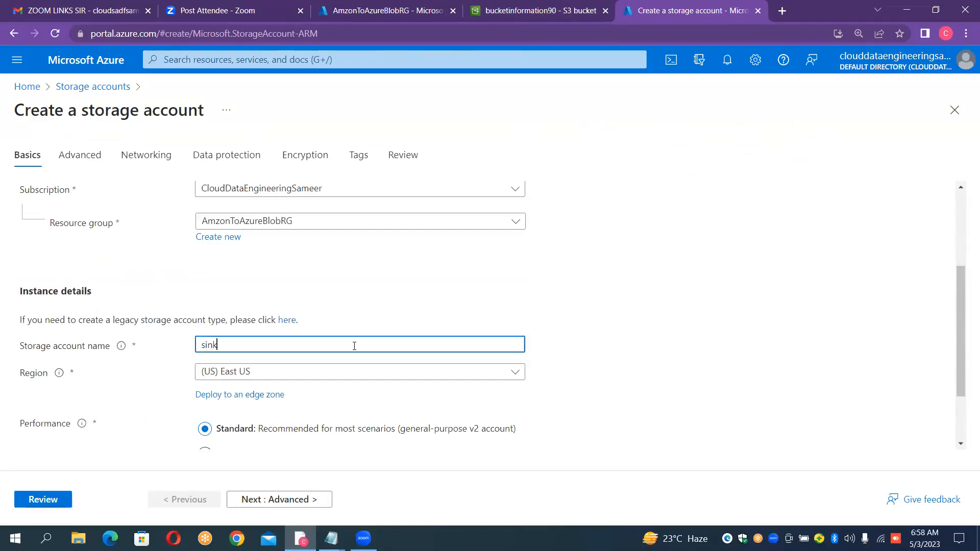
pyautogui.write('blob')
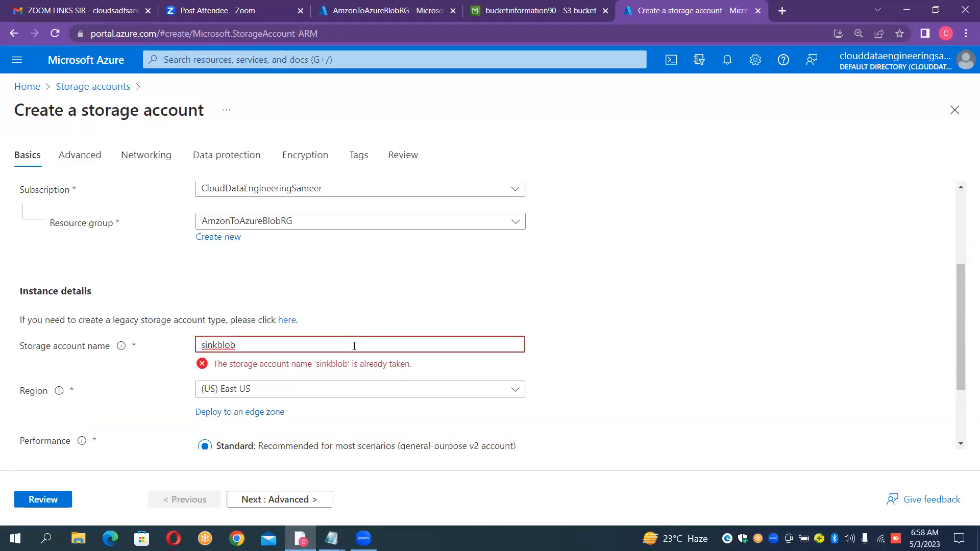
pyautogui.write('target')
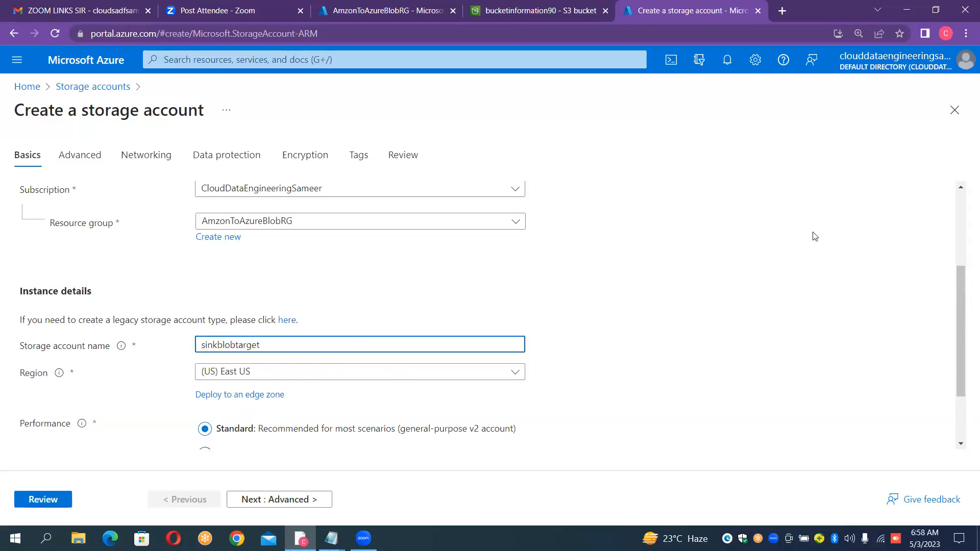
pyautogui.click(847, 216)
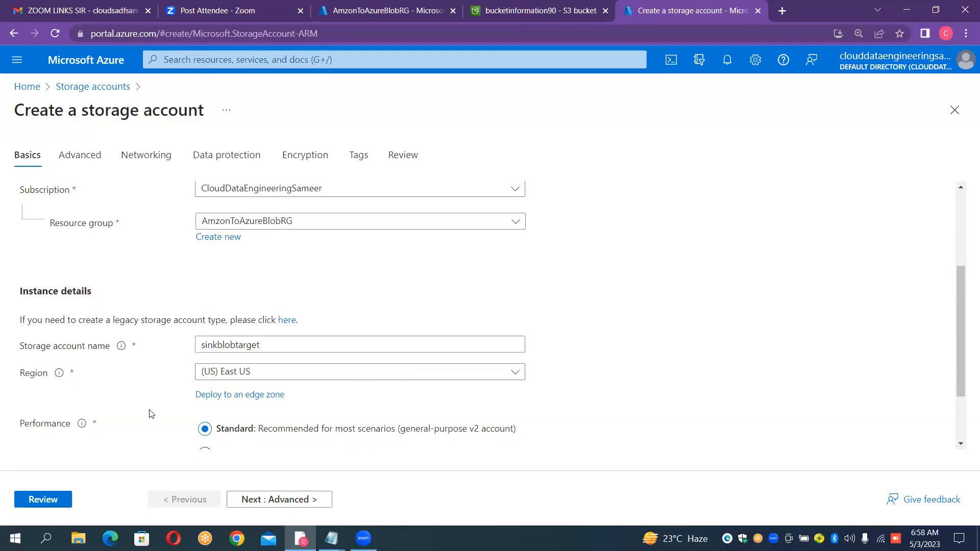
# - Review and create the sinkblobtarget storage account, and open the resource once it is deployed
pyautogui.click(27, 505)
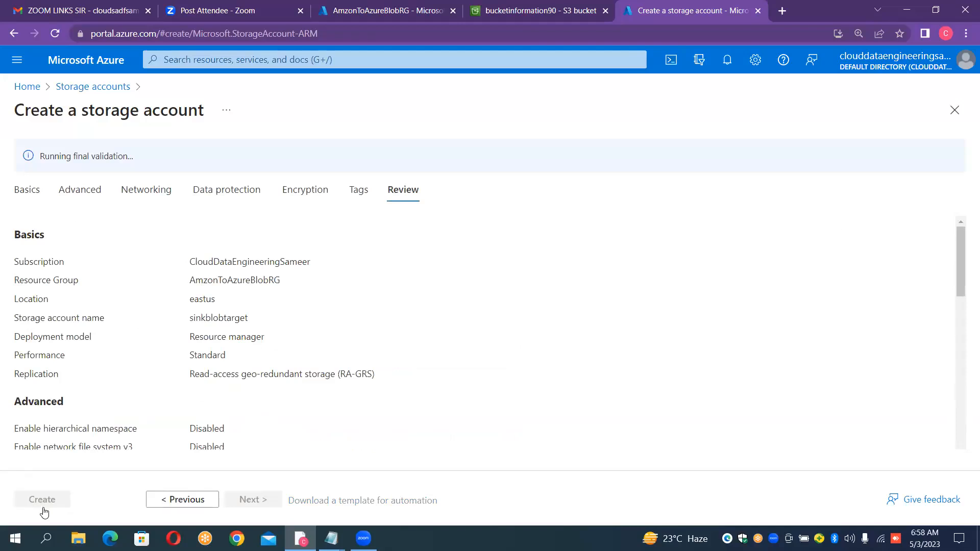
pyautogui.click(46, 503)
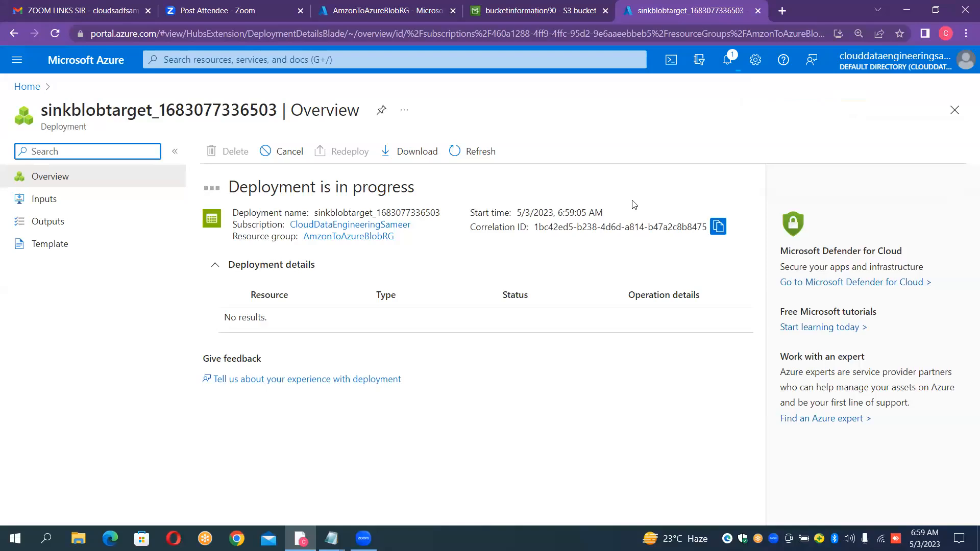
pyautogui.click(634, 205)
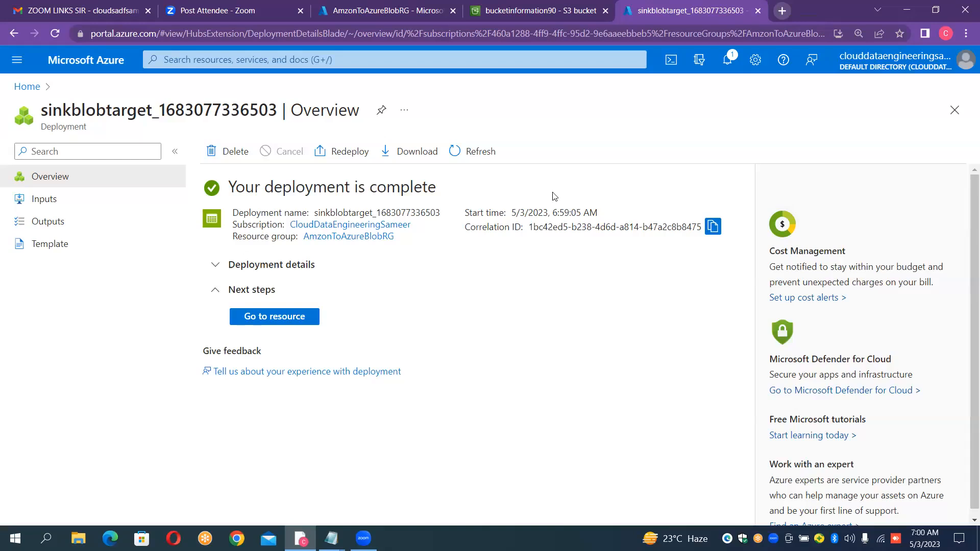
pyautogui.click(262, 317)
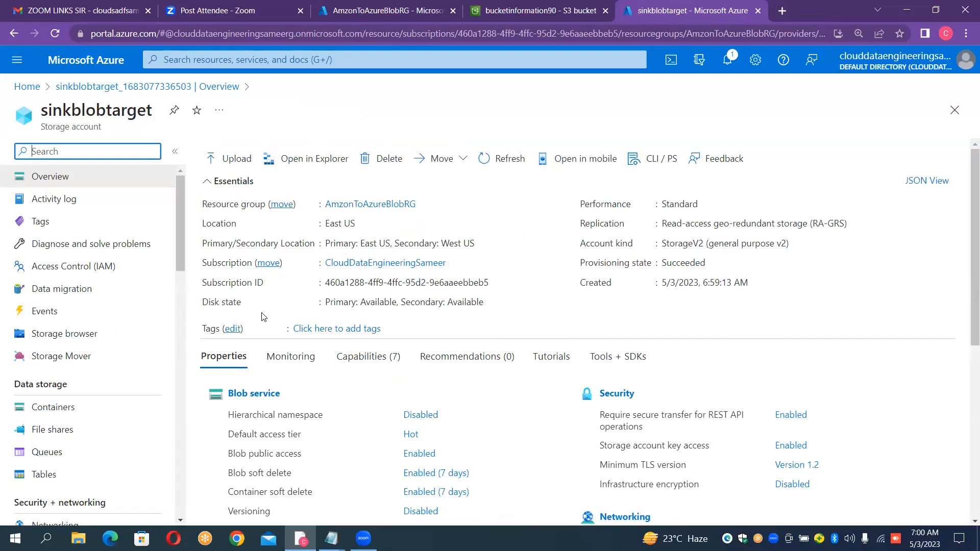
# - Create a private container named output in the sinkblobtarget storage account and open it
pyautogui.click(69, 418)
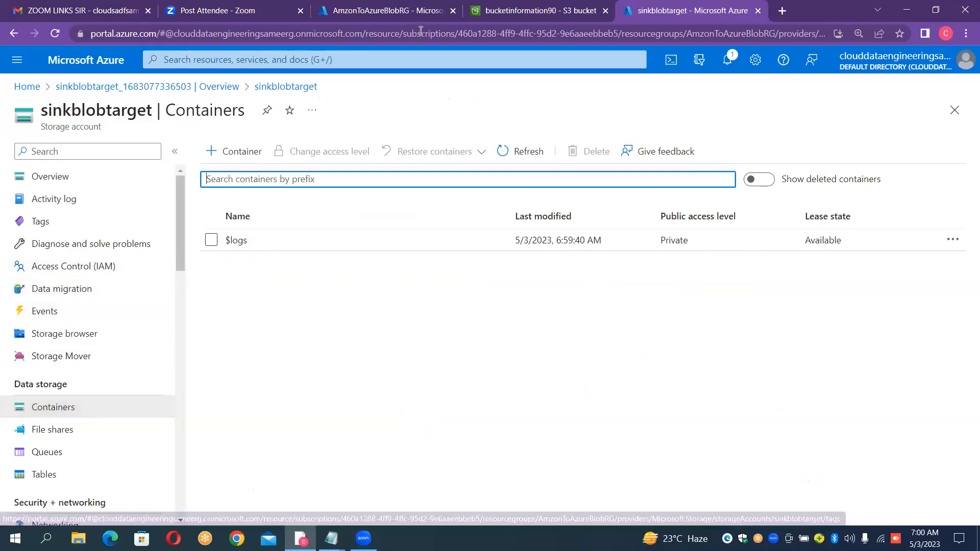
pyautogui.click(248, 155)
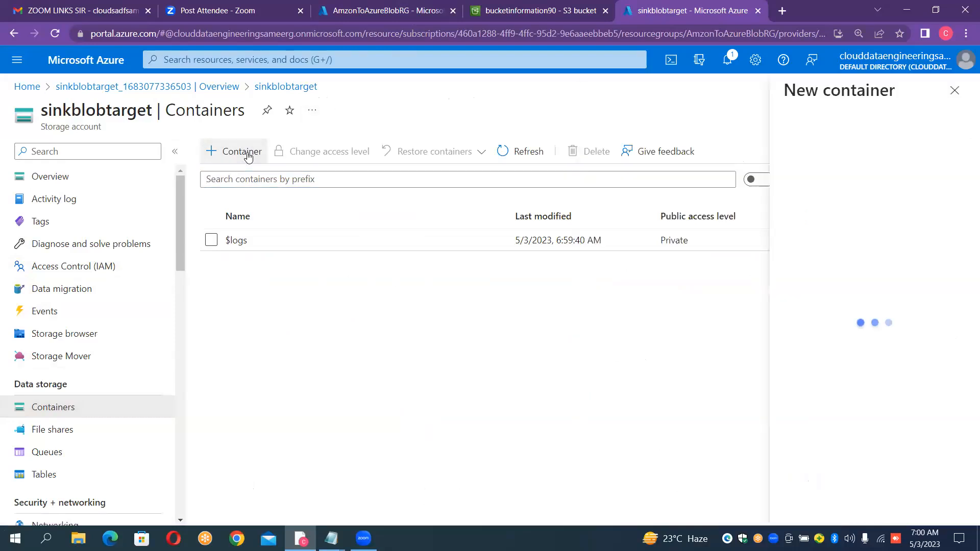
pyautogui.write('out')
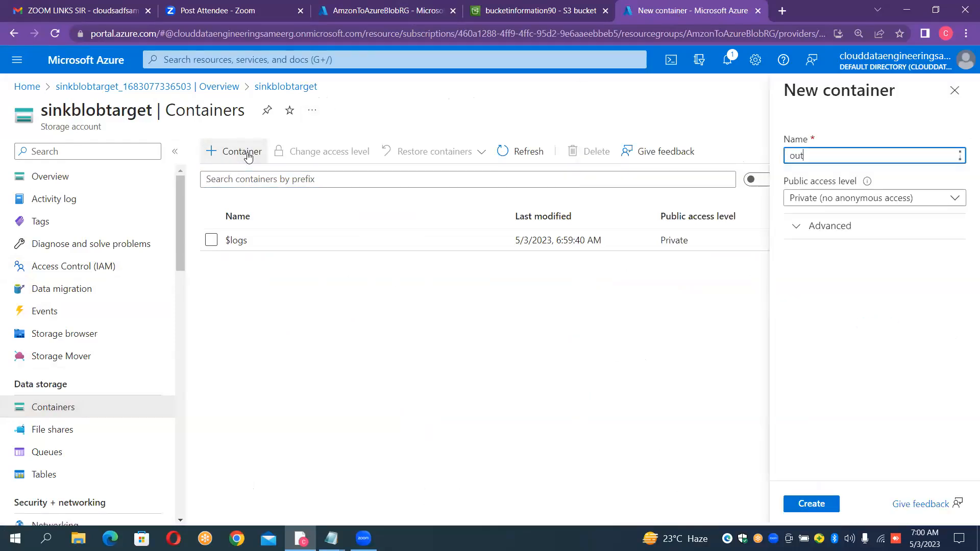
pyautogui.write('piut')
pyautogui.press('BackSpace')
pyautogui.press('BackSpace')
pyautogui.press('BackSpace')
pyautogui.write('ut')
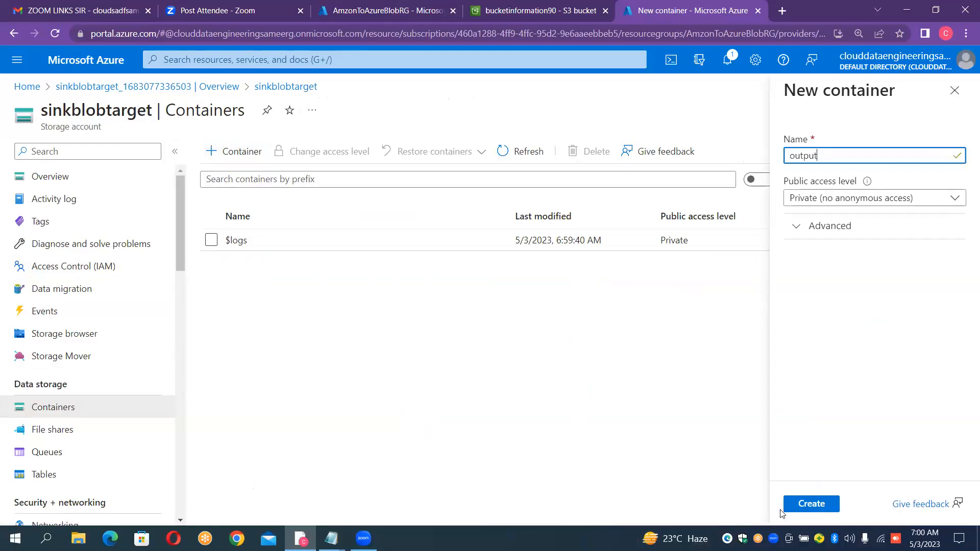
pyautogui.click(809, 509)
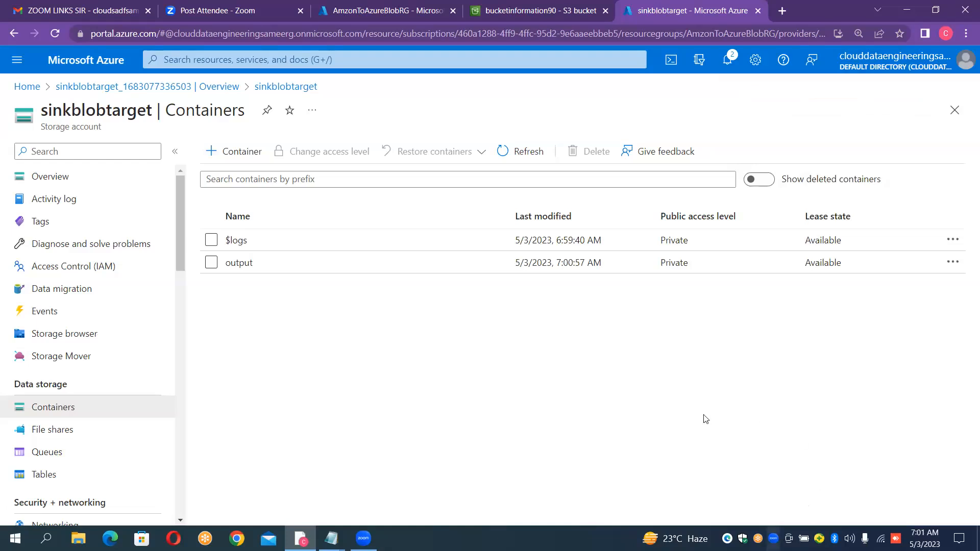
pyautogui.click(308, 267)
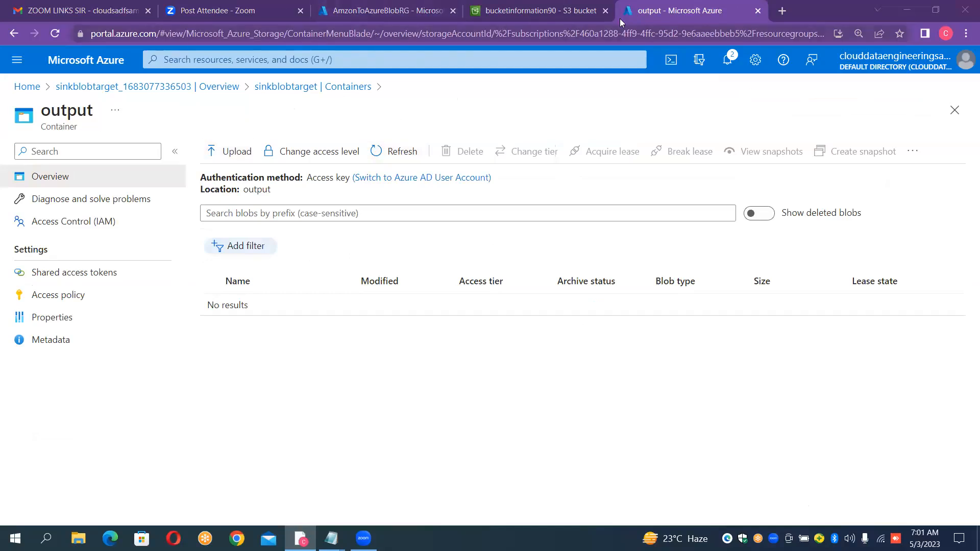
# - Open the Azure portal home in another new tab and start creating a data factory
pyautogui.click(781, 12)
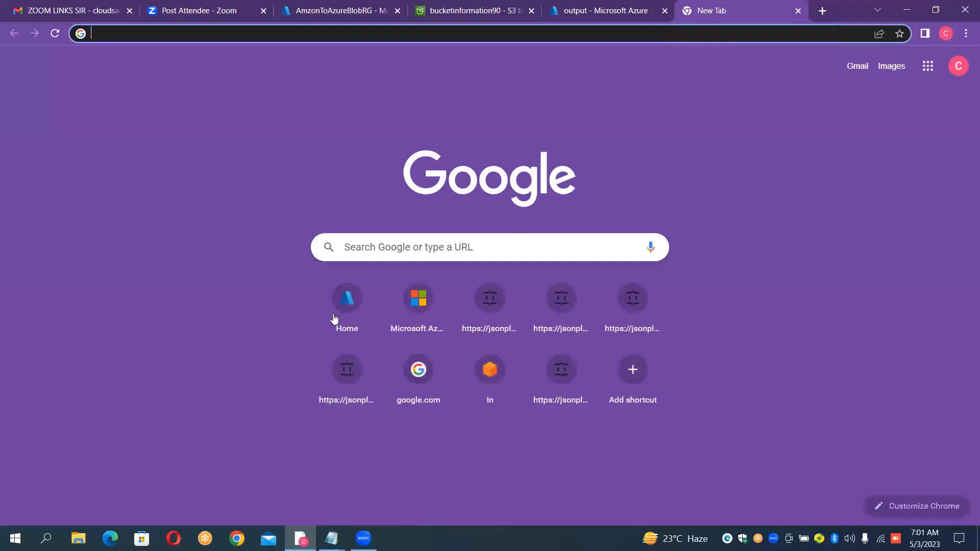
pyautogui.click(336, 312)
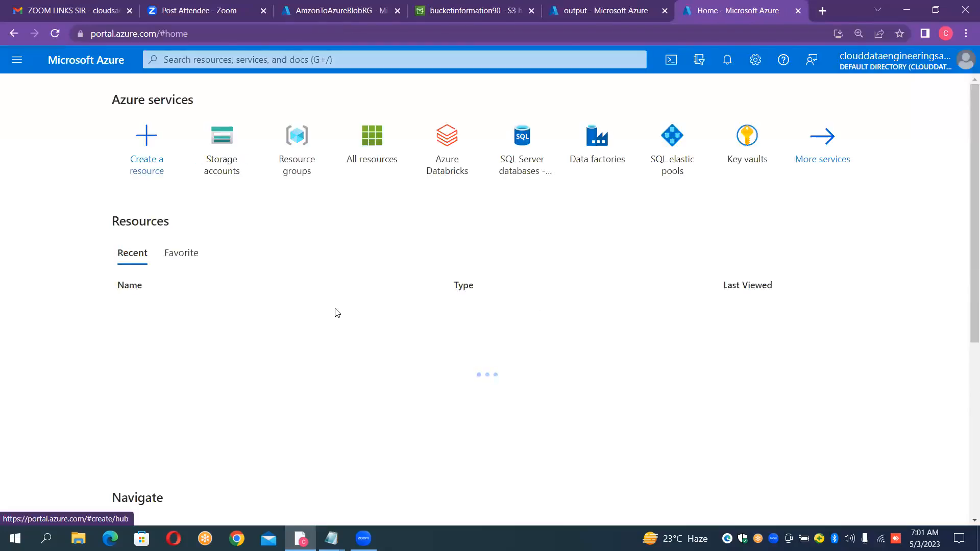
pyautogui.click(591, 144)
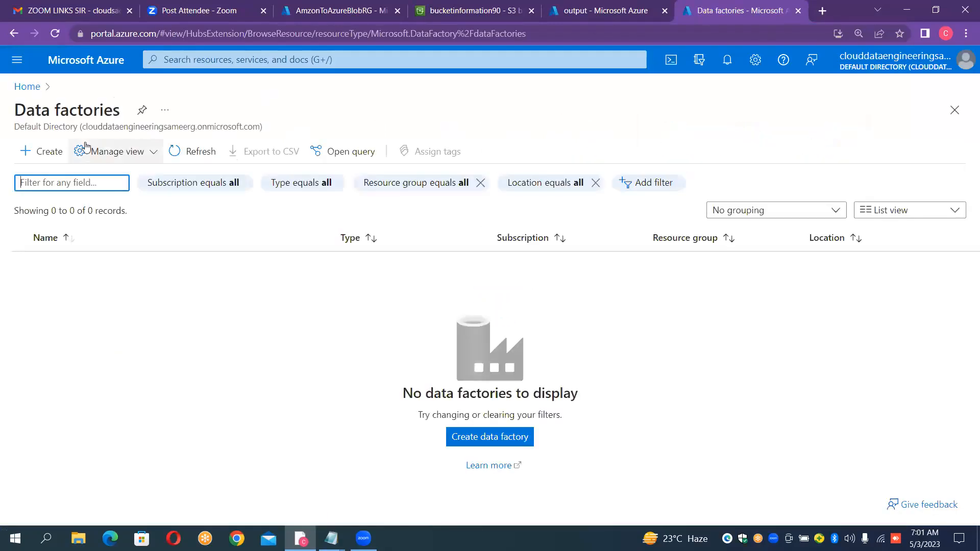
pyautogui.click(49, 159)
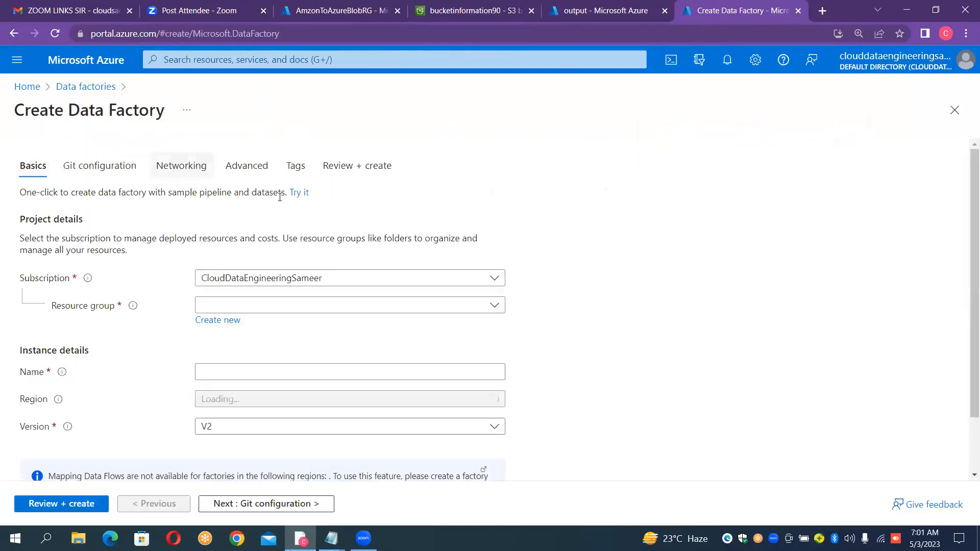
# - Assign the data factory to the AmzonToAzureBlobRG resource group and name it InstanceAmazonToAzureBlob
pyautogui.click(293, 306)
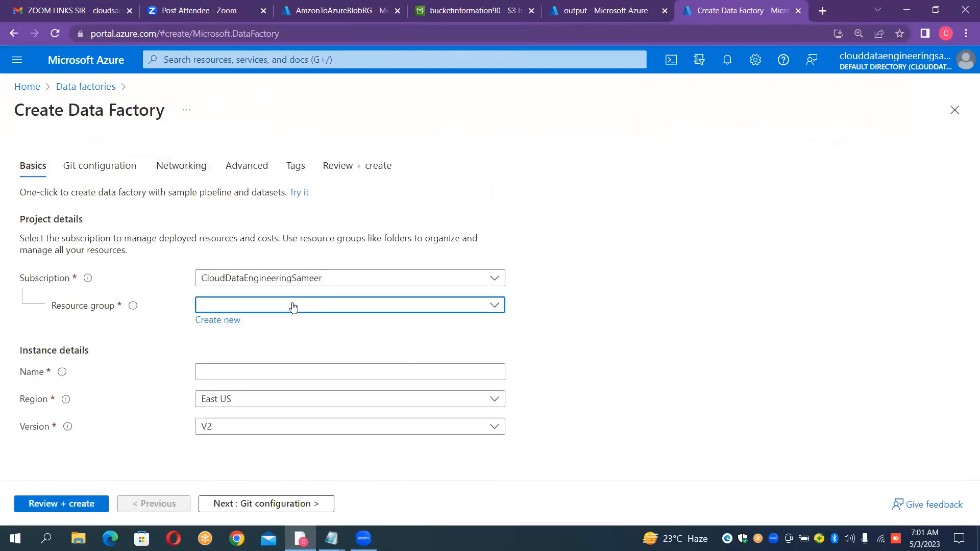
pyautogui.click(260, 350)
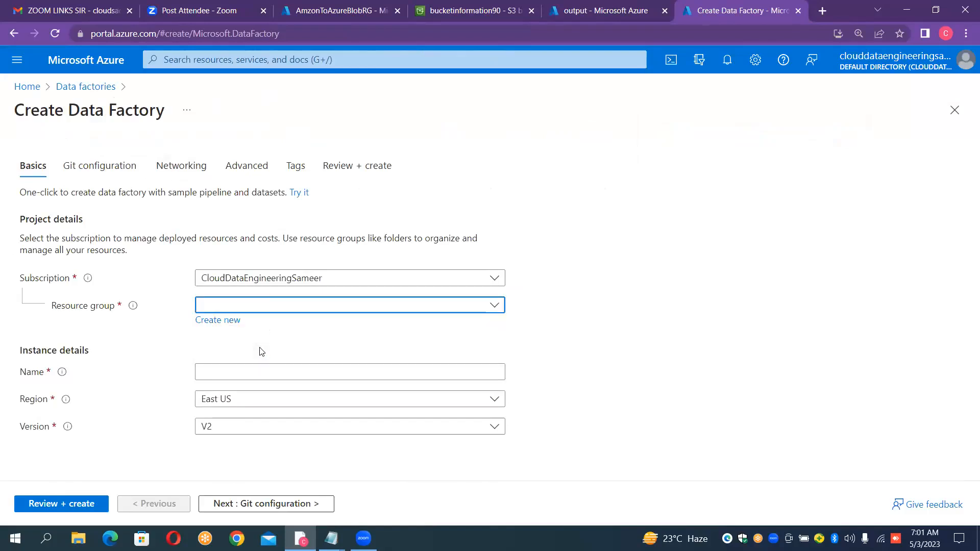
pyautogui.click(250, 378)
pyautogui.write('Instance')
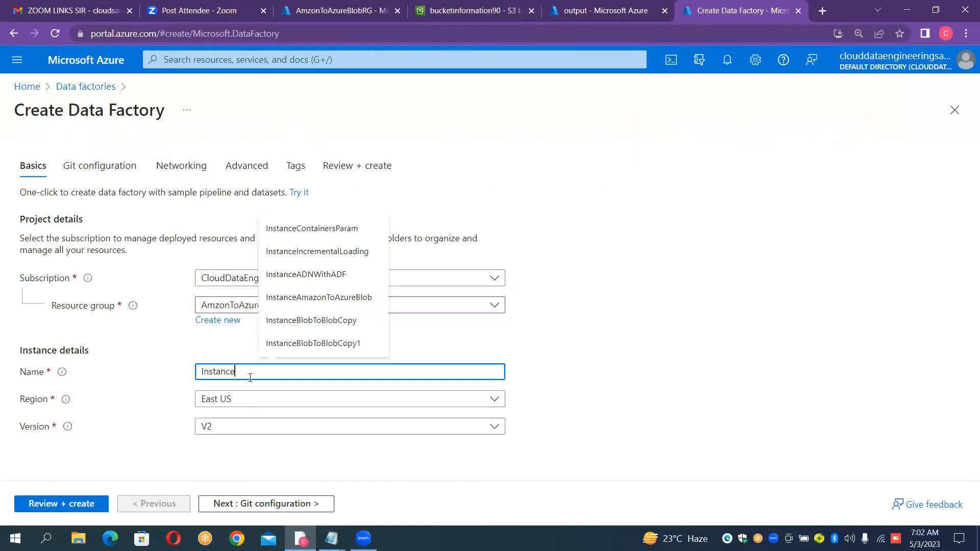
pyautogui.write('Ama')
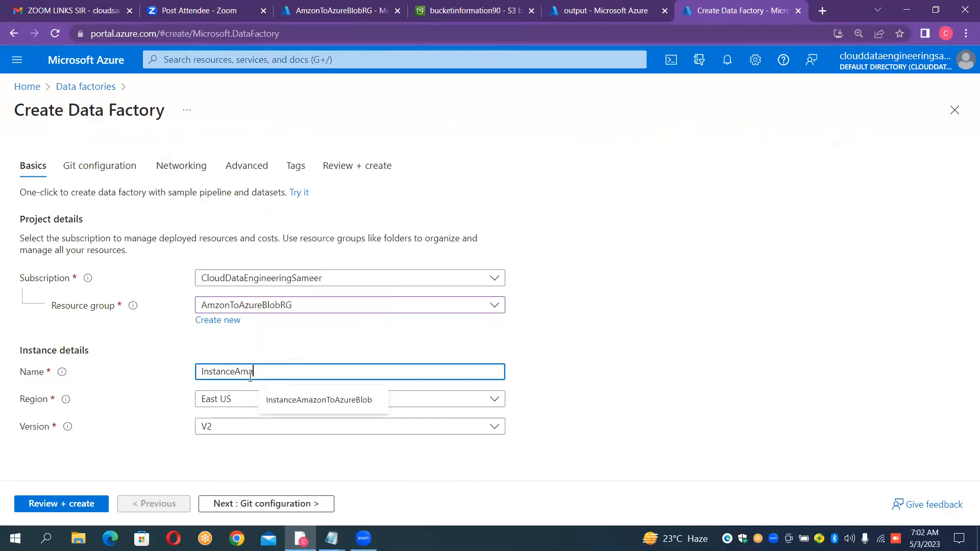
pyautogui.write('zonT')
pyautogui.click(278, 400)
pyautogui.click(282, 401)
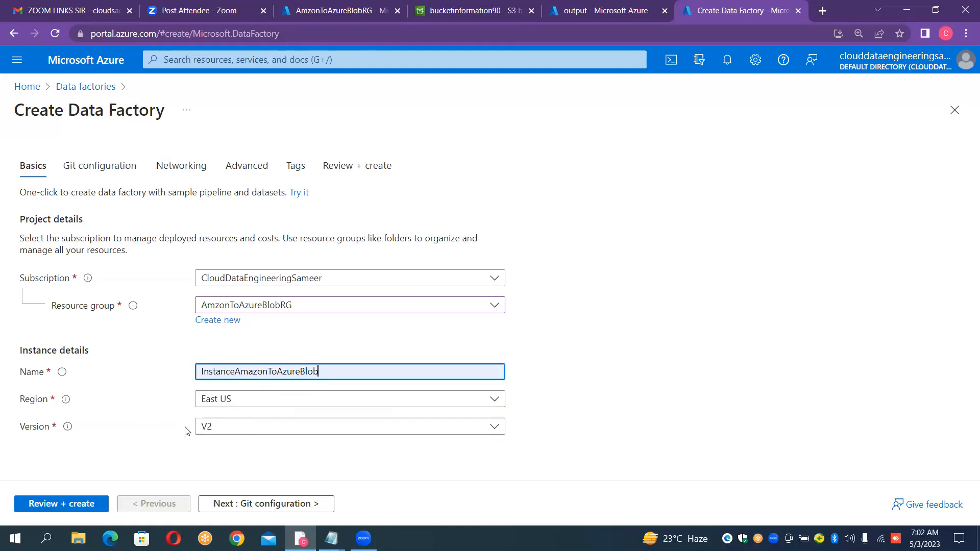
# - Validate the settings of the InstanceAmazonToAzureBlob data factory, rechecking the basics if needed, and create it
pyautogui.click(74, 505)
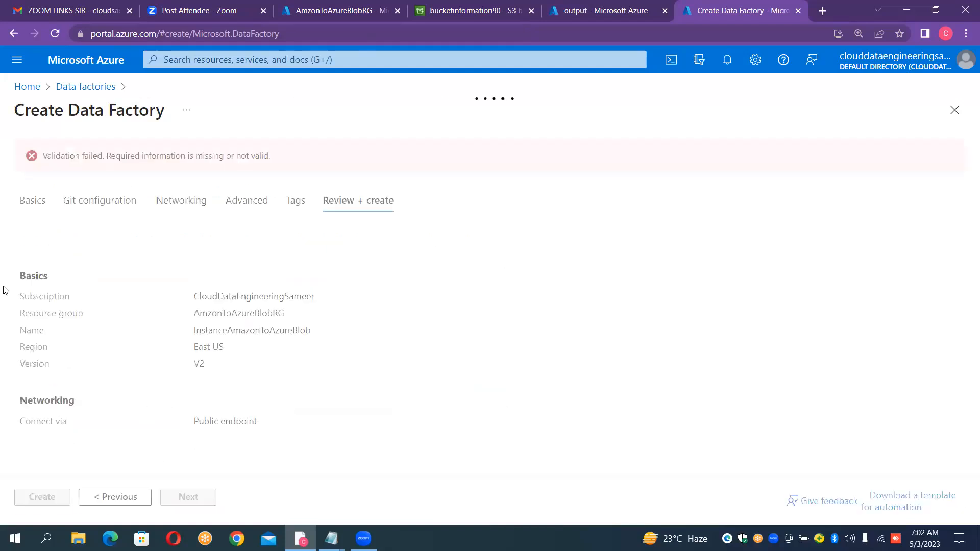
pyautogui.click(36, 202)
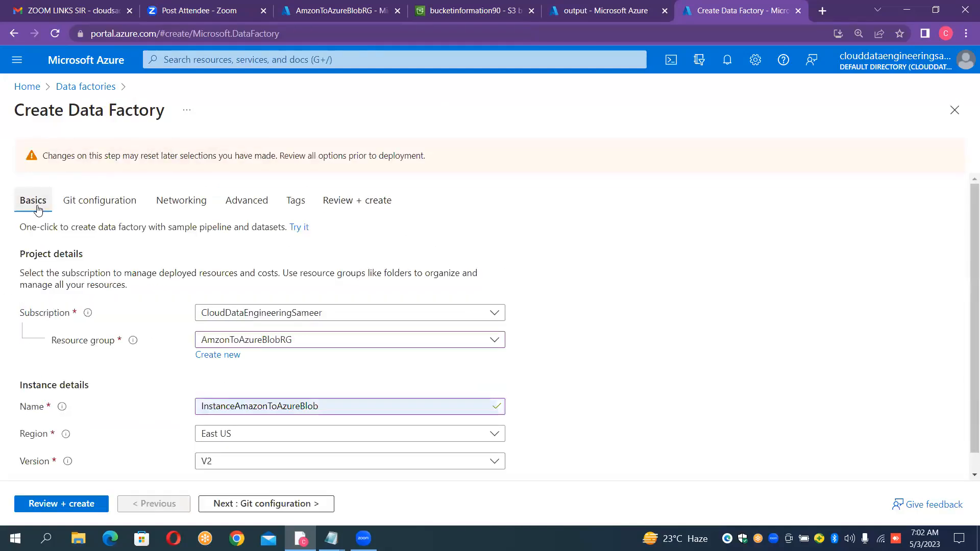
pyautogui.click(74, 504)
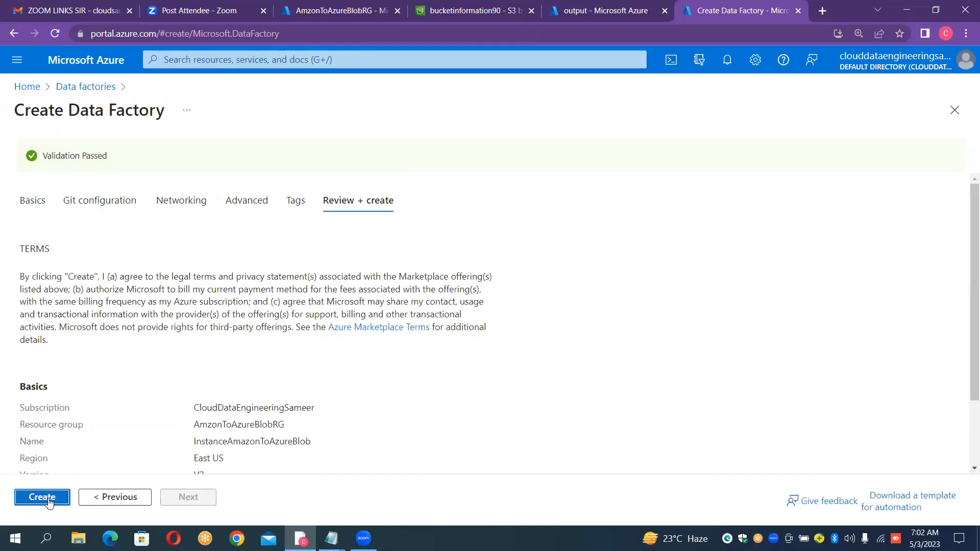
pyautogui.click(41, 498)
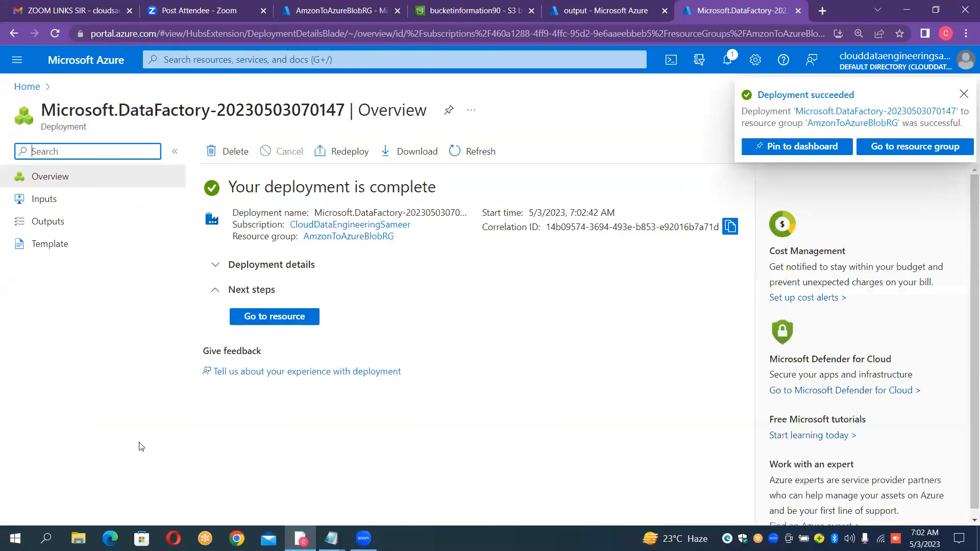
# - Open the deployed InstanceAmazonToAzureBlob resource and launch Azure Data Factory Studio
pyautogui.click(289, 325)
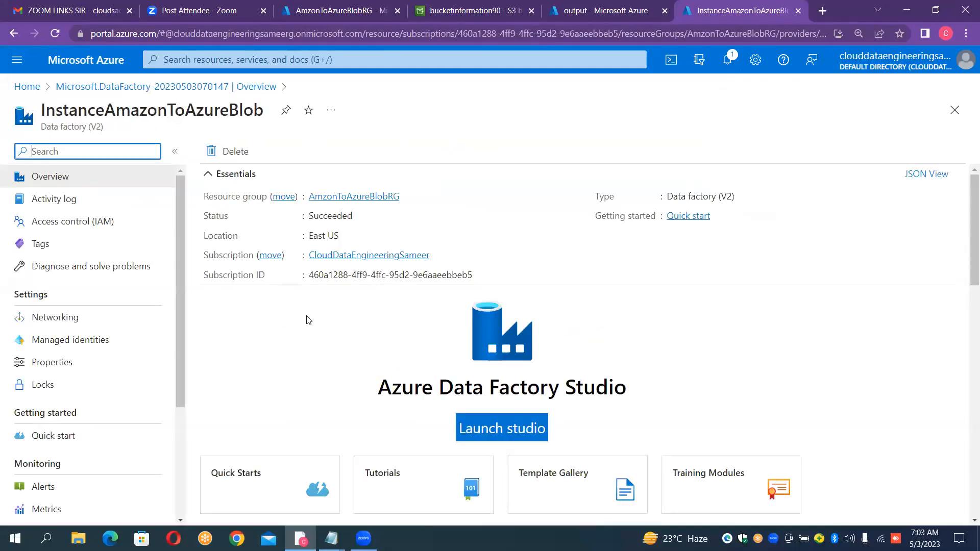
pyautogui.click(773, 346)
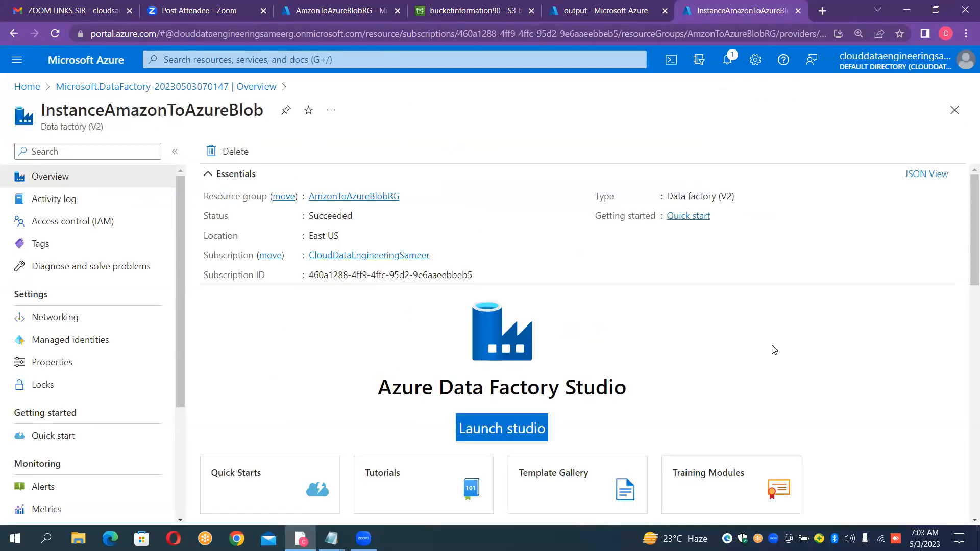
pyautogui.scroll(-1, 774, 350)
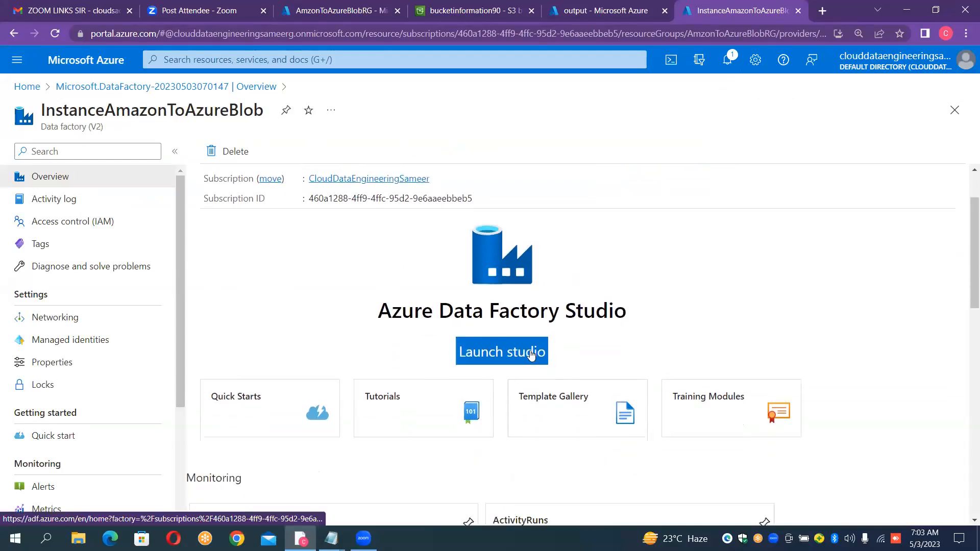
pyautogui.click(531, 353)
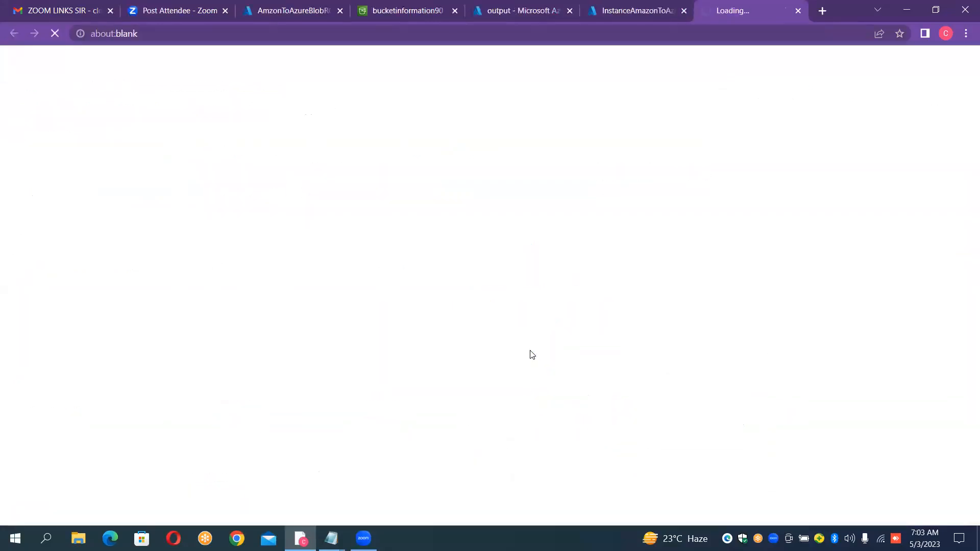
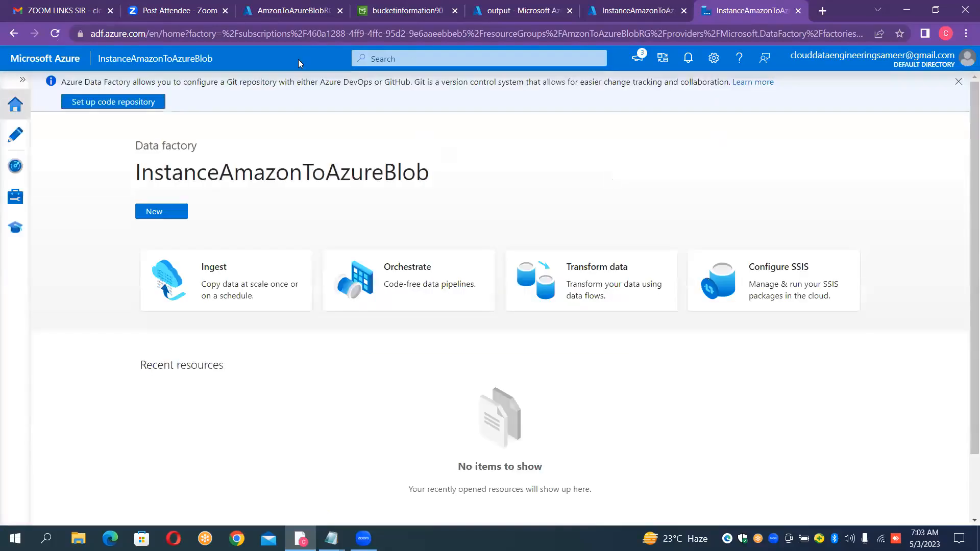
# - Open the data factory's linked services management page and start creating a new linked service
pyautogui.click(22, 81)
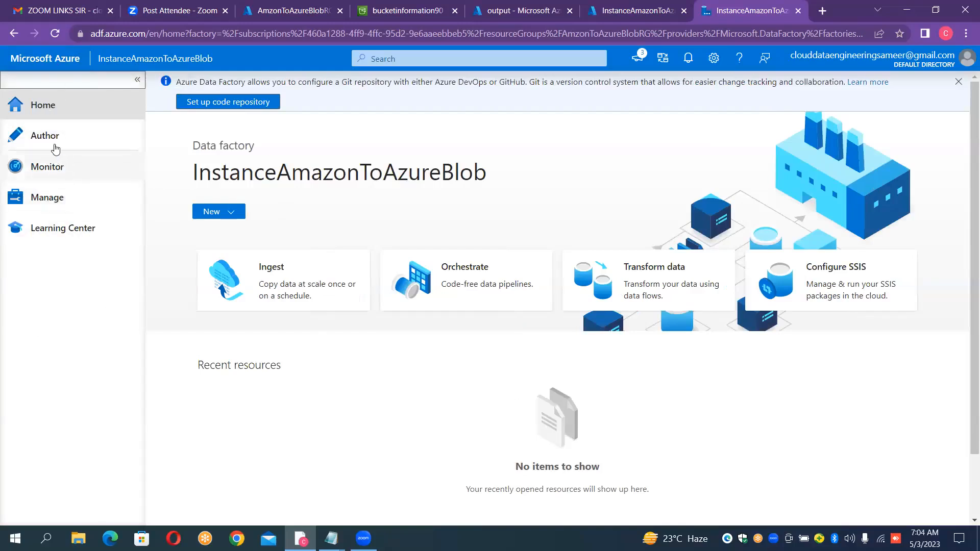
pyautogui.click(62, 203)
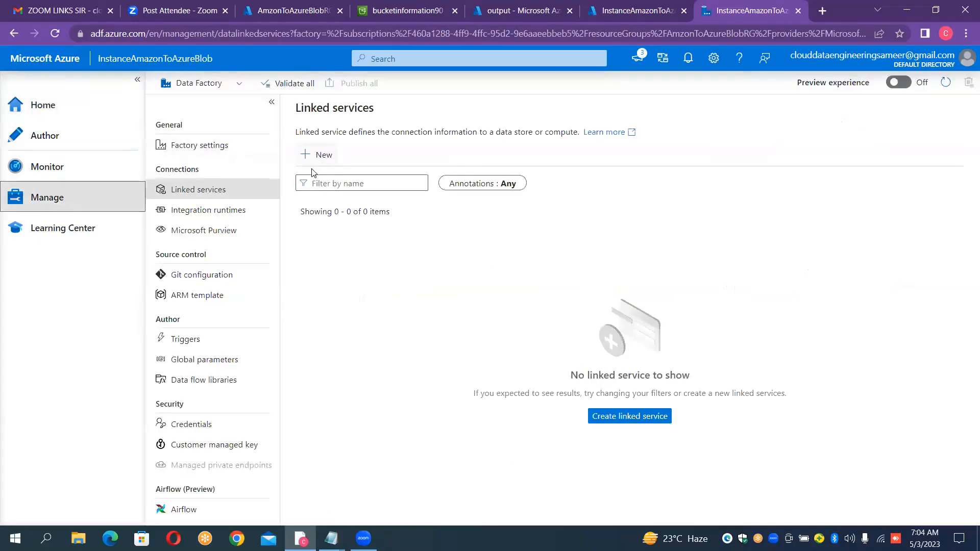
pyautogui.click(317, 160)
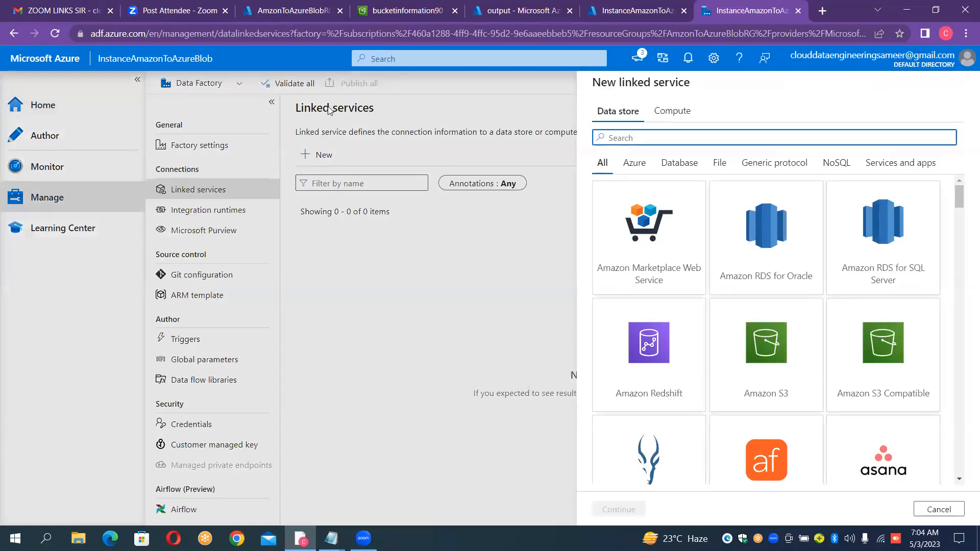
# - Review the source bucket bucketinformation90 and the output container, and return to the new linked service form
pyautogui.click(393, 13)
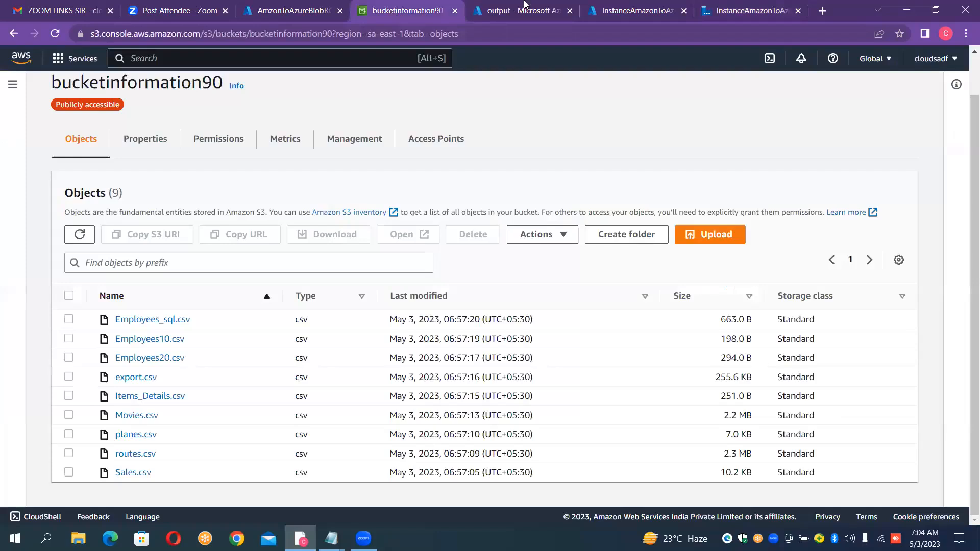
pyautogui.click(551, 16)
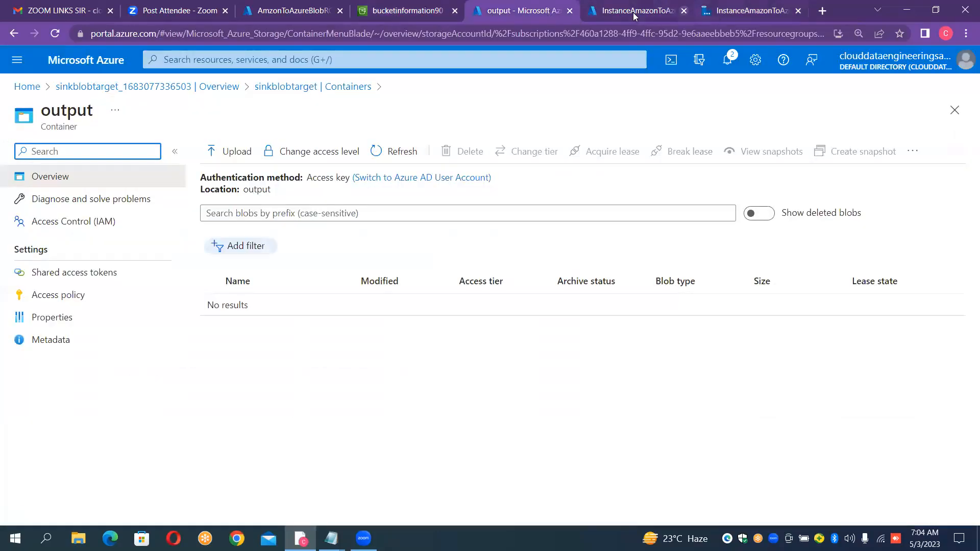
pyautogui.click(723, 19)
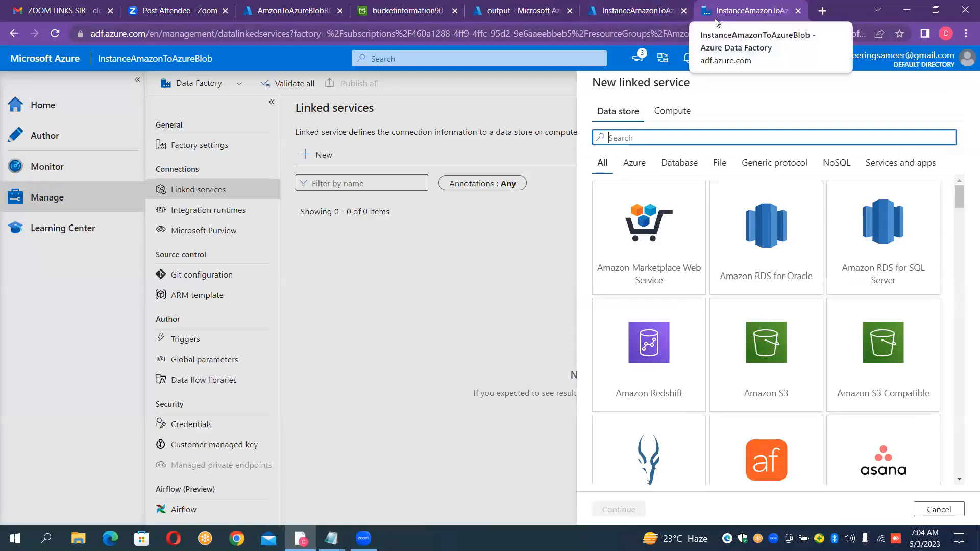
pyautogui.click(401, 146)
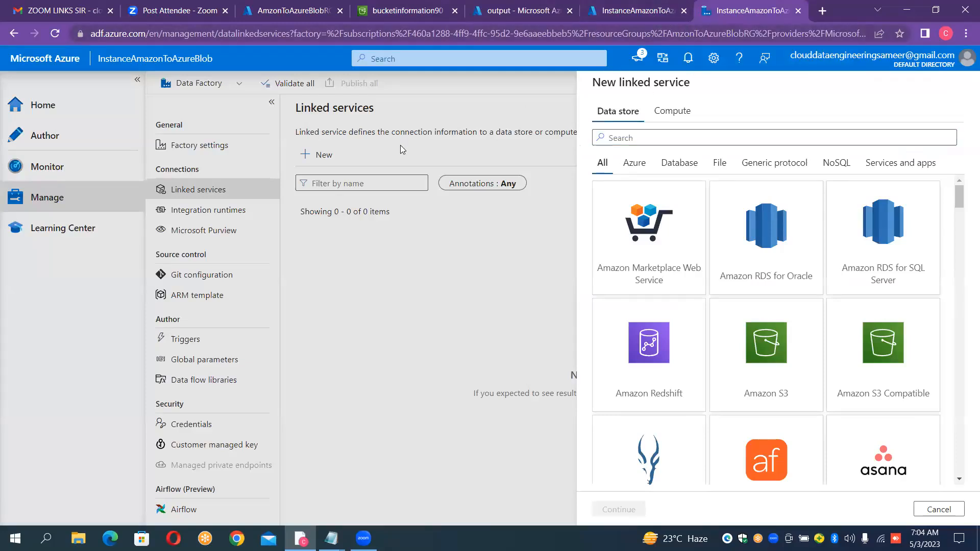
pyautogui.click(628, 138)
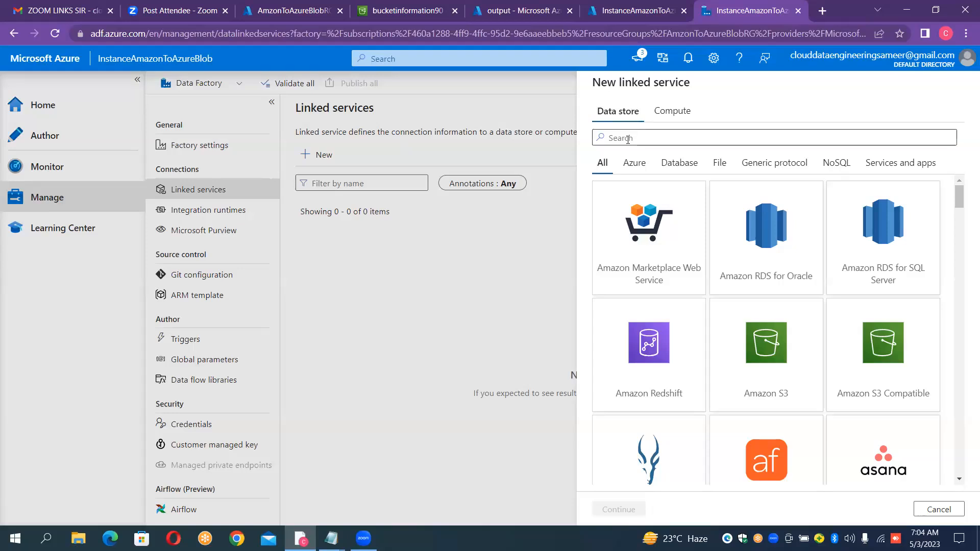
pyautogui.click(384, 14)
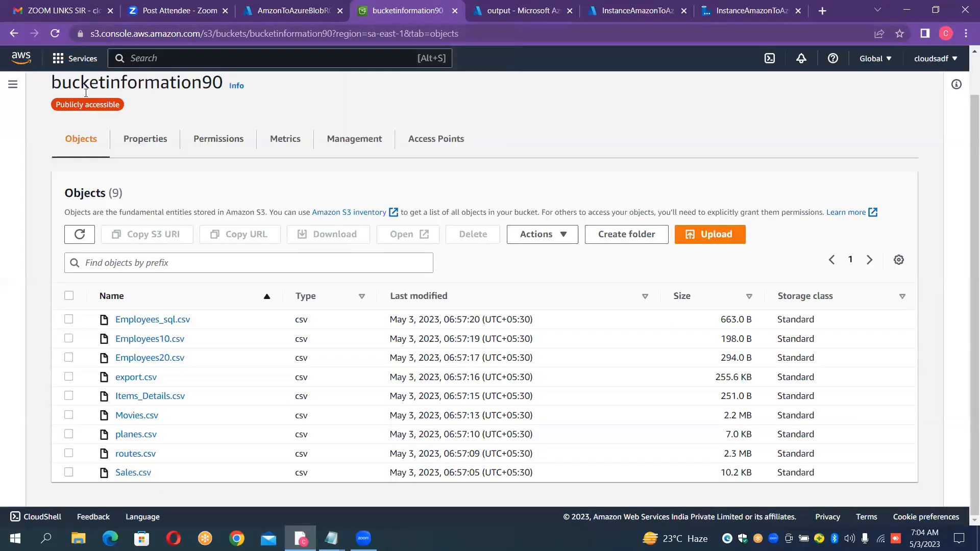
pyautogui.click(740, 10)
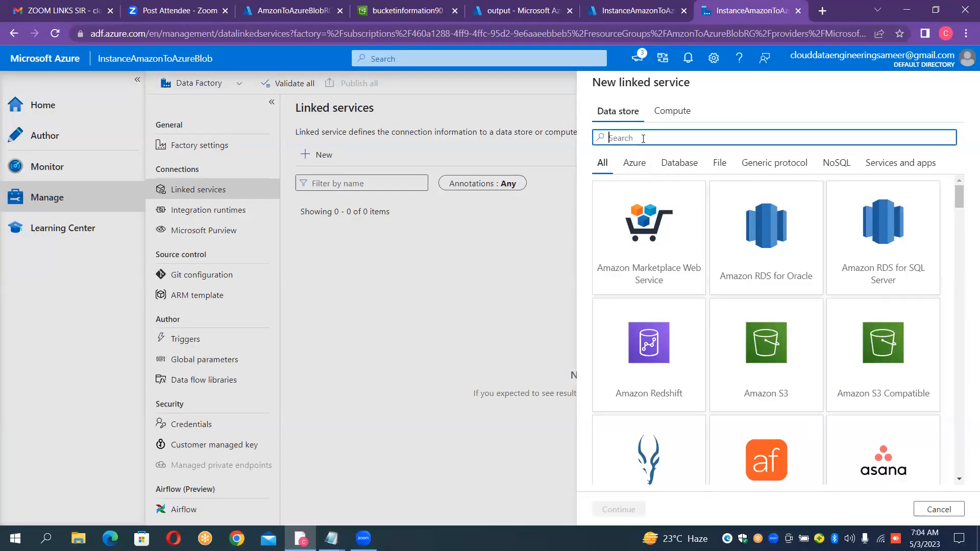
# - Search the data stores for s3 and choose Amazon S3 as the linked service type
pyautogui.write('s3')
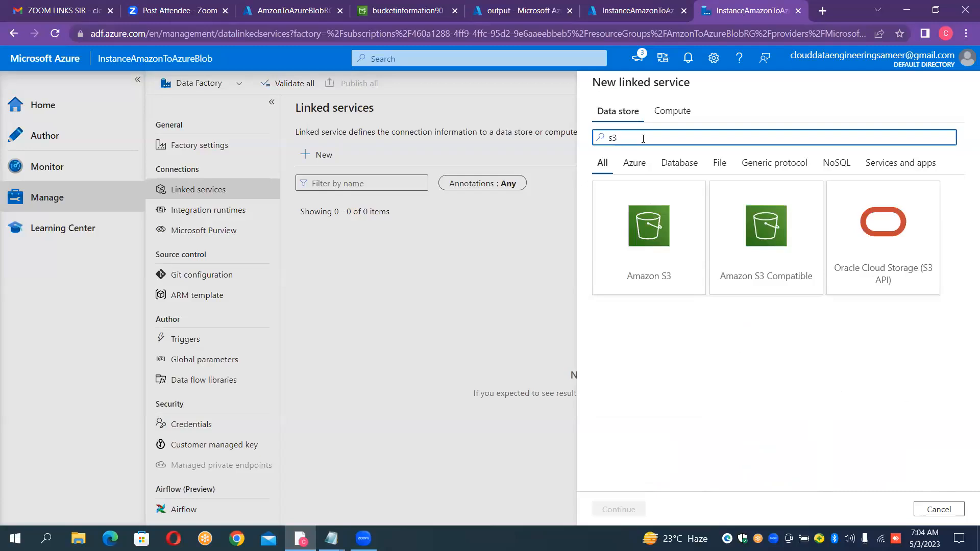
pyautogui.click(642, 245)
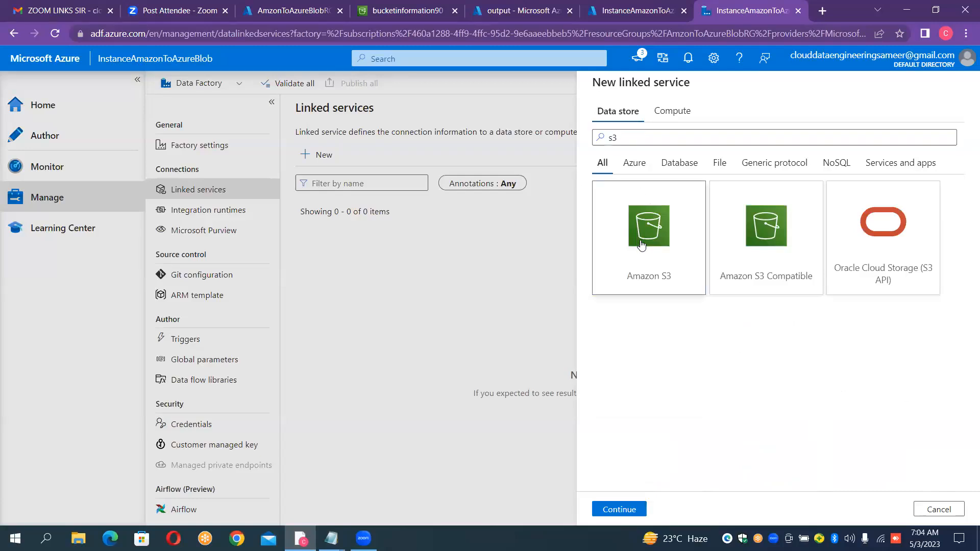
pyautogui.doubleClick(642, 245)
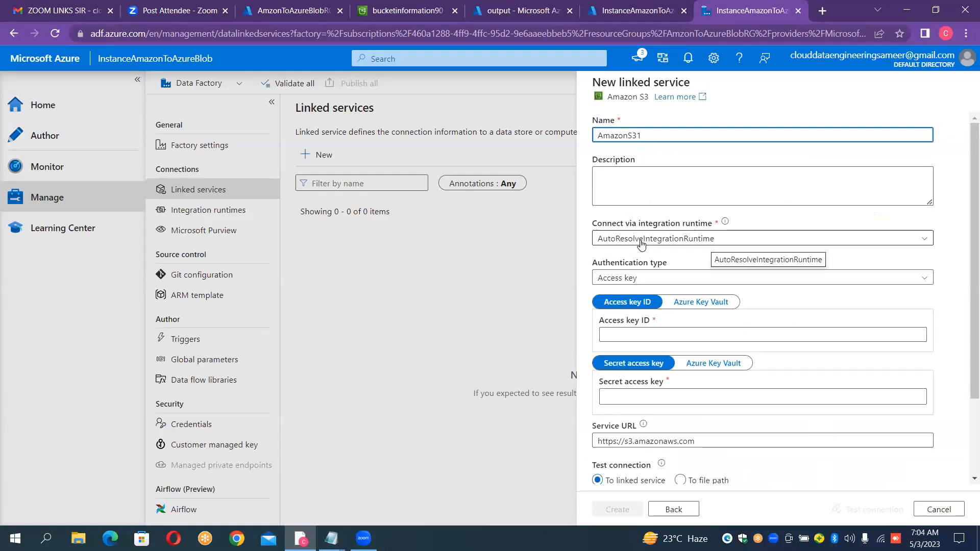
# - Name the Amazon S3 linked service LS_AMAZON_SOURCE
pyautogui.hotkey('ctrl', 'a')
pyautogui.press('BackSpace')
pyautogui.write('LS_AMAZON')
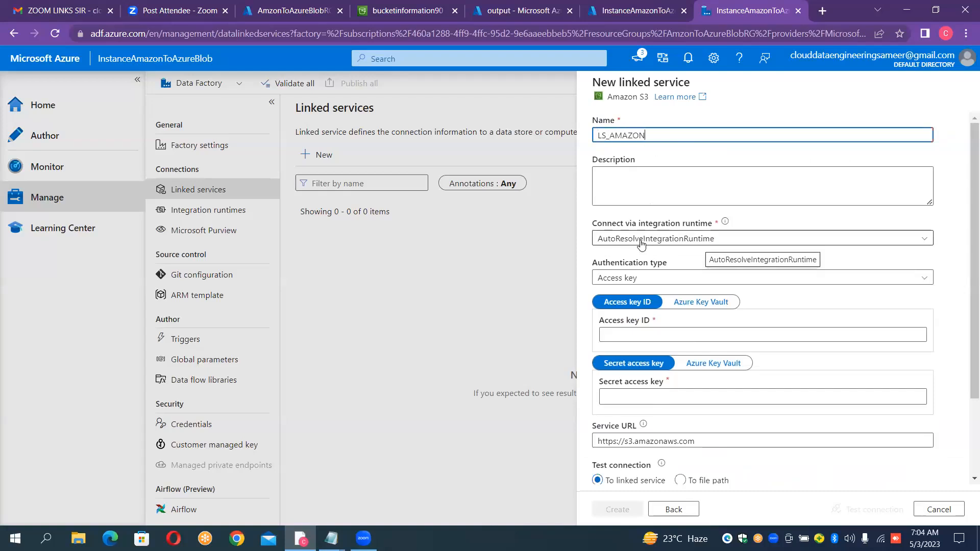
pyautogui.write('_SOURCE')
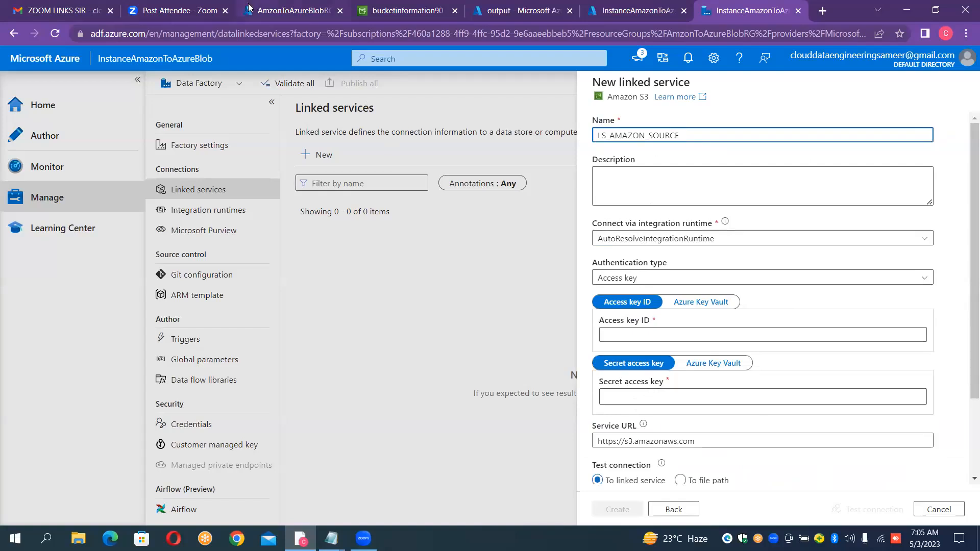
# - Open the AWS account's security credentials from the bucket page and select the existing access key
pyautogui.click(379, 16)
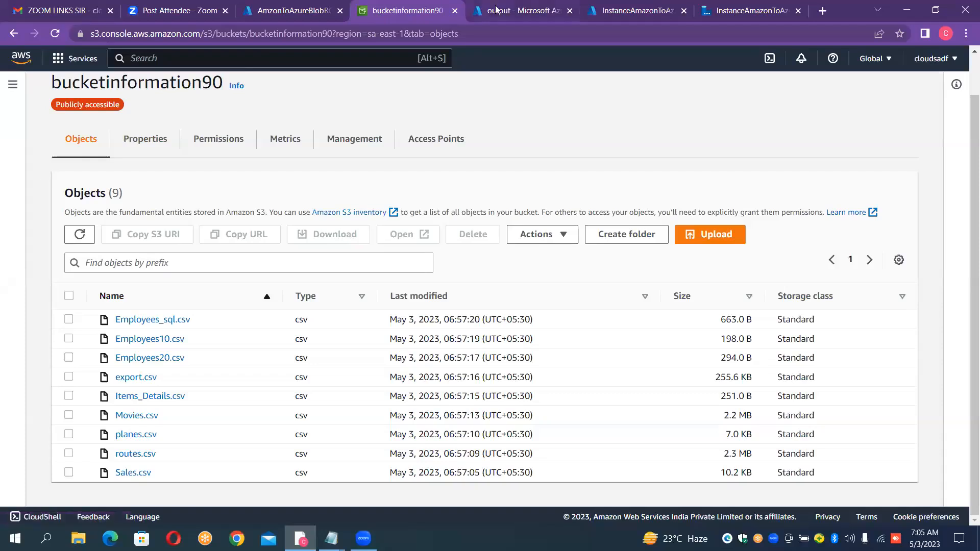
pyautogui.click(935, 59)
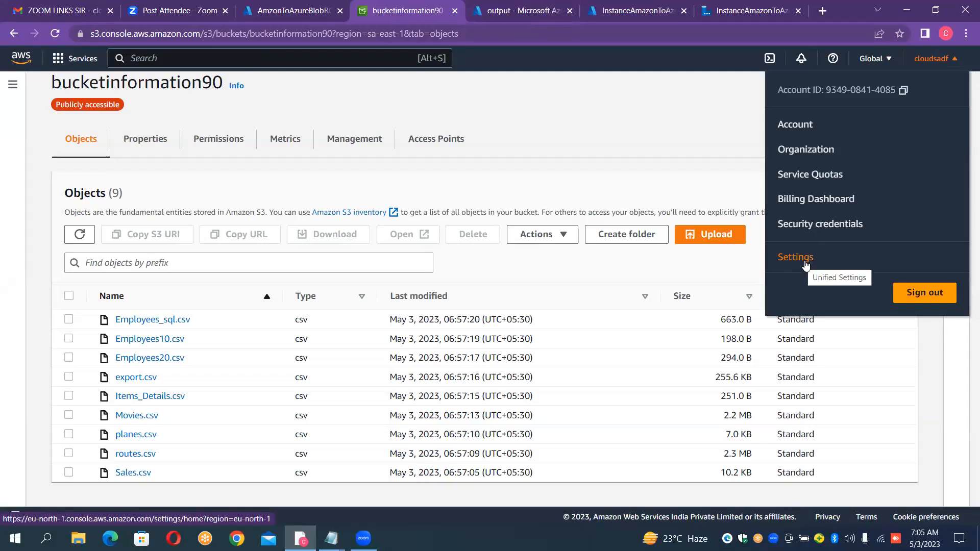
pyautogui.click(797, 225)
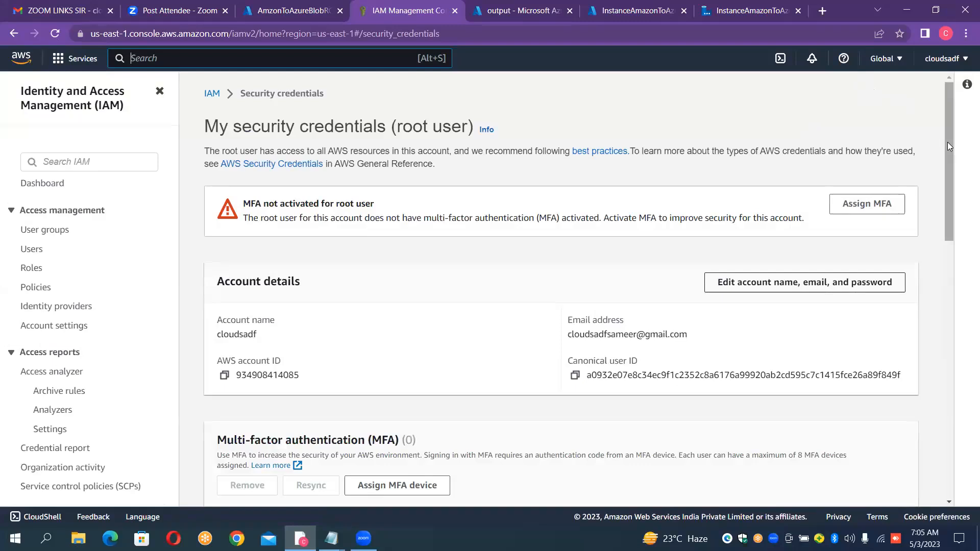
pyautogui.moveTo(948, 142); pyautogui.dragTo(966, 289)
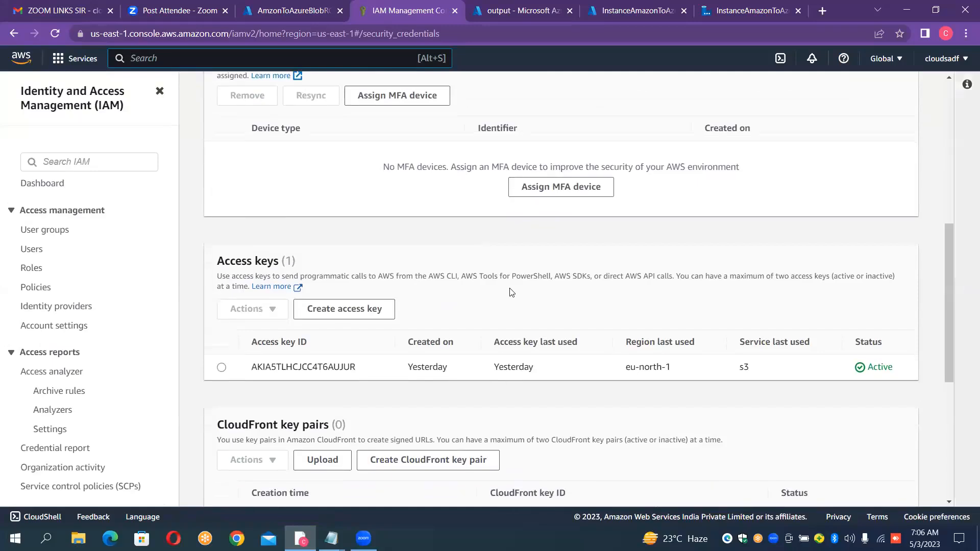
pyautogui.click(221, 367)
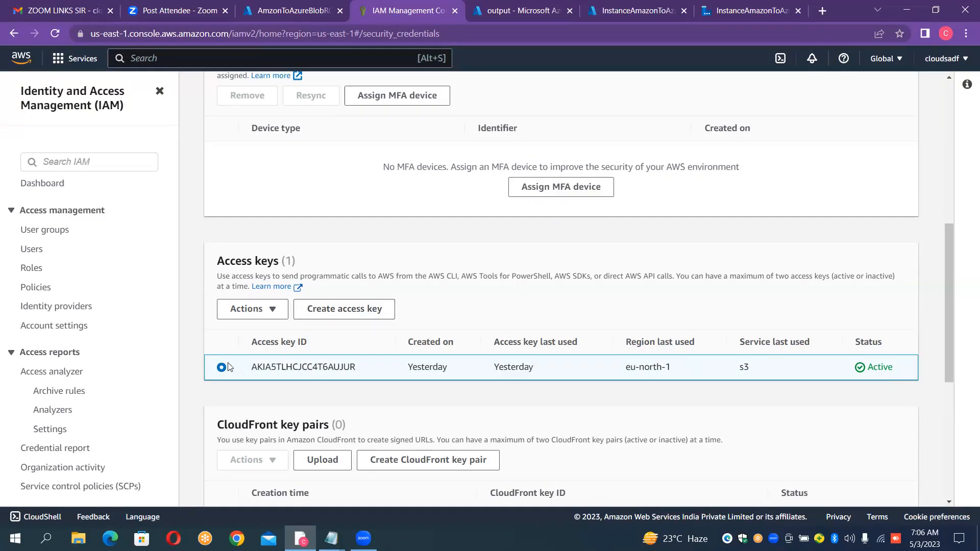
# - Create a new root user access key, acknowledging the best-practice notice, and reveal its secret access key
pyautogui.click(324, 312)
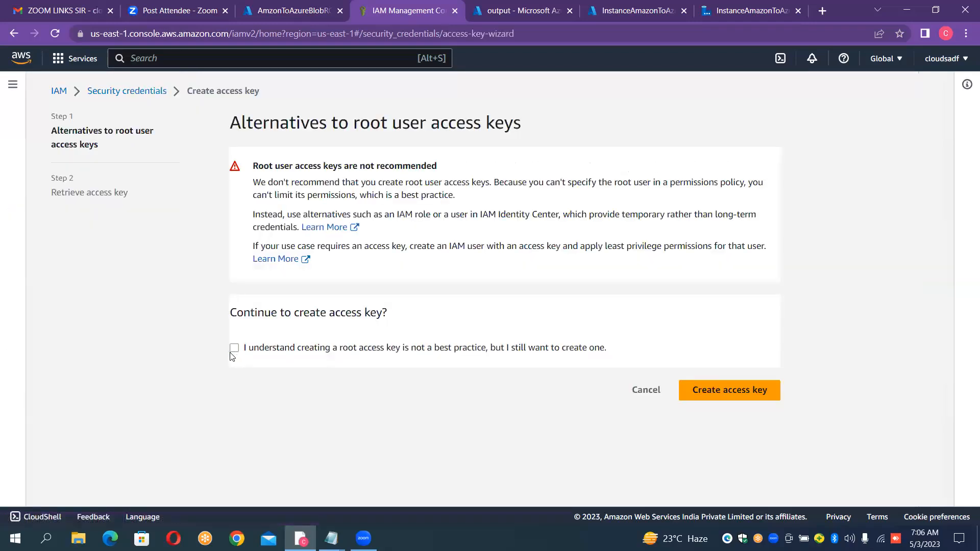
pyautogui.click(234, 349)
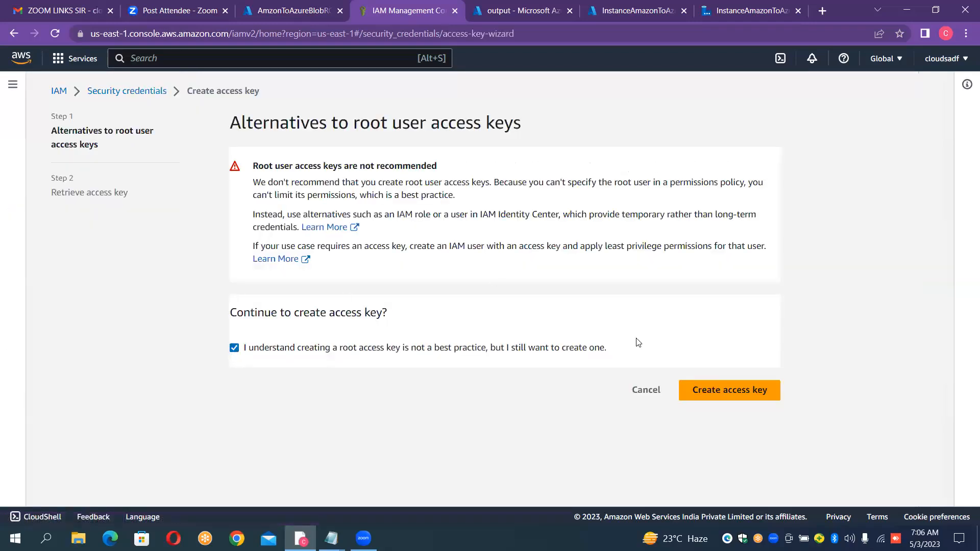
pyautogui.click(741, 398)
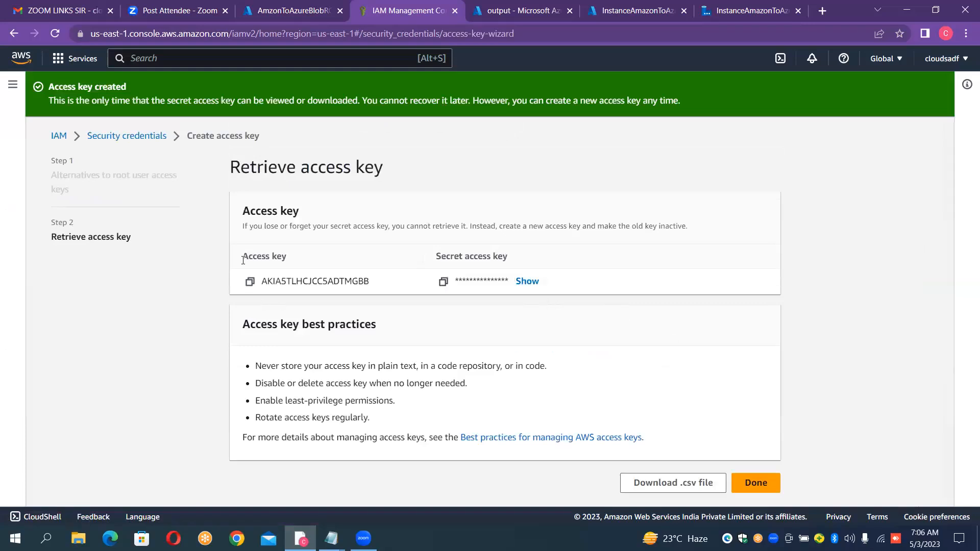
pyautogui.moveTo(245, 255); pyautogui.dragTo(543, 271)
pyautogui.click(527, 281)
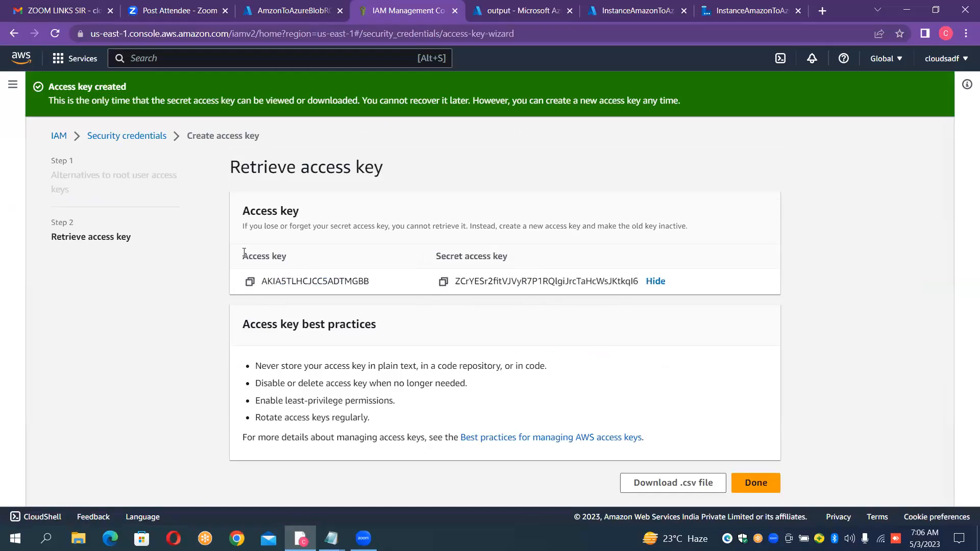
# - Copy the Access key and Secret access key headings into the untitled Notepad note below the bucket ARN, separated by an empty line
pyautogui.moveTo(244, 252); pyautogui.dragTo(518, 261)
pyautogui.hotkey('ctrl', 'c')
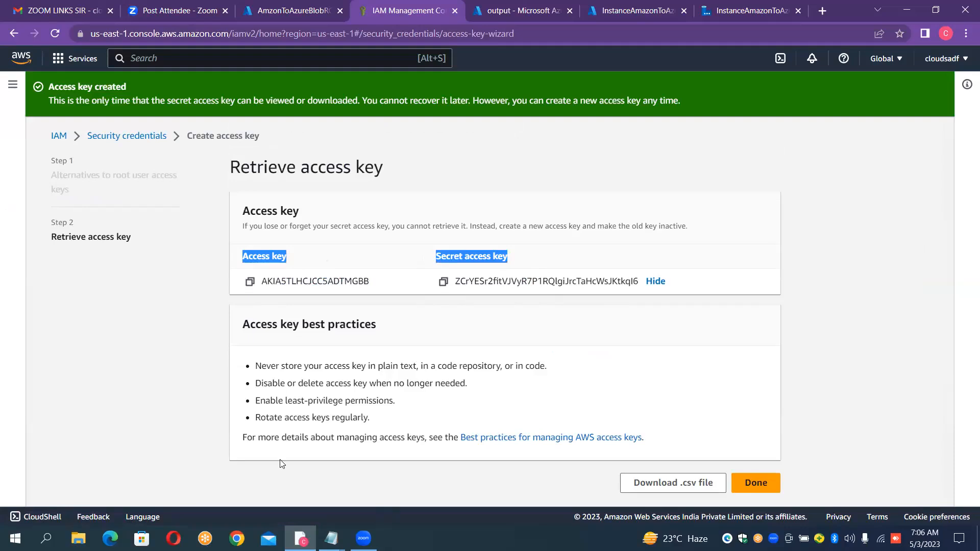
pyautogui.moveTo(331, 538)
pyautogui.click(265, 470)
pyautogui.click(265, 470)
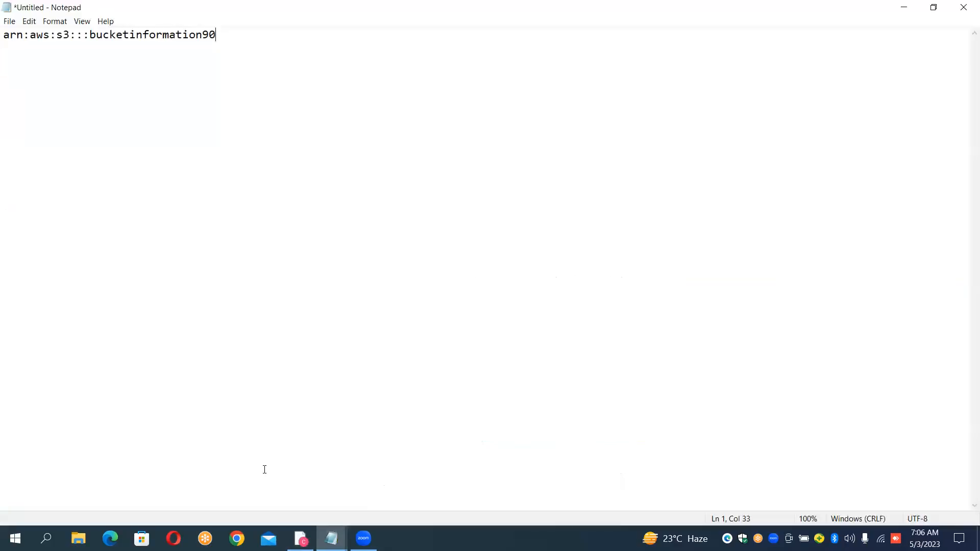
pyautogui.press('Return')
pyautogui.press('Return')
pyautogui.hotkey('ctrl', 'v')
pyautogui.press('Up')
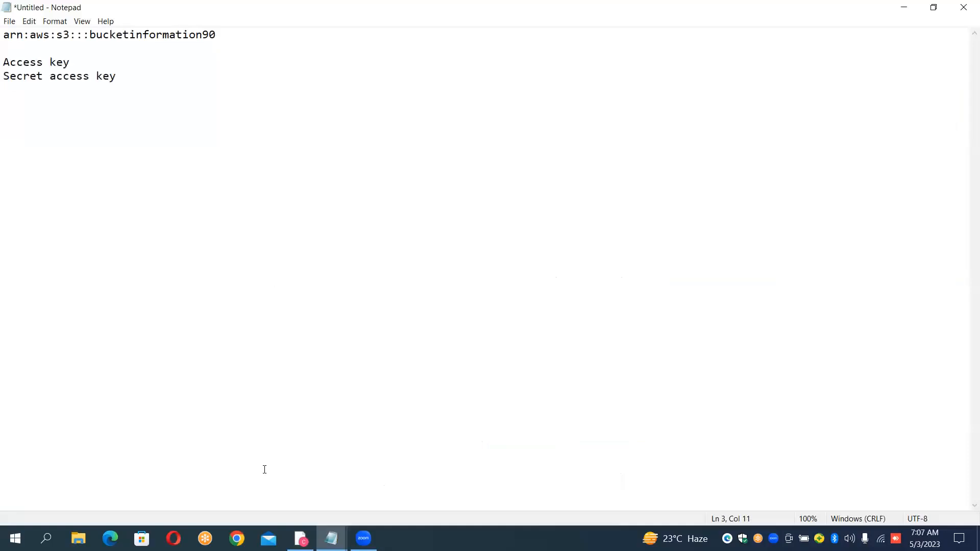
pyautogui.press('Return')
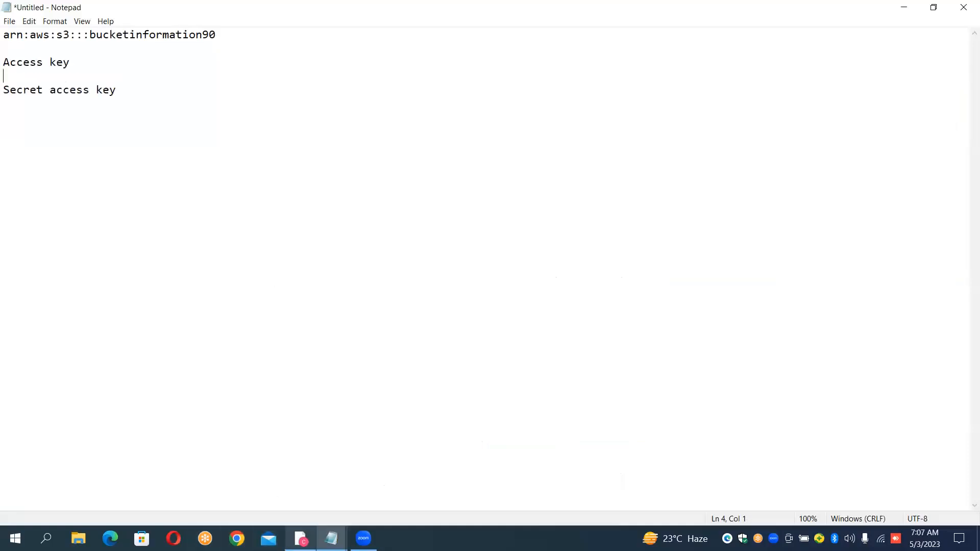
# - Copy the new access key from AWS and paste it after a colon on the Access key line in Notepad
pyautogui.click(301, 539)
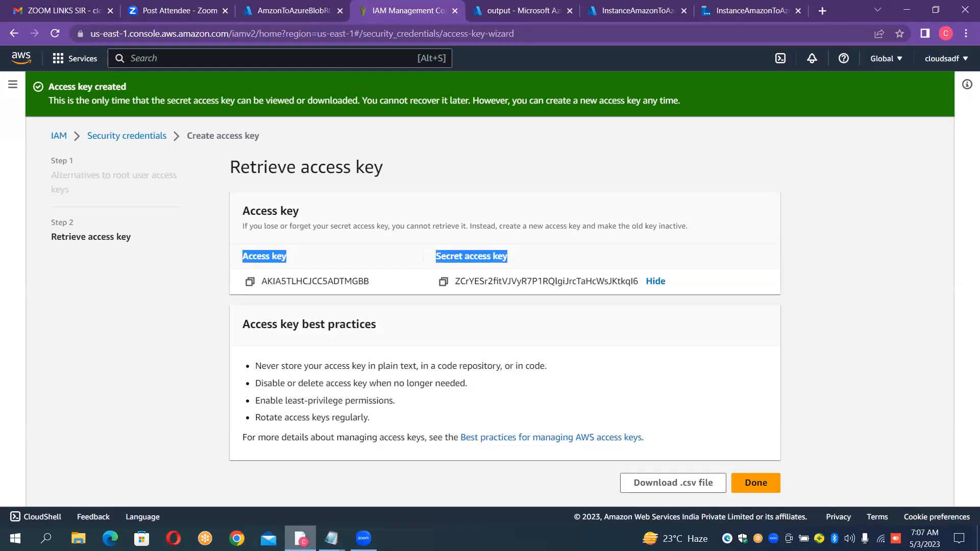
pyautogui.click(251, 282)
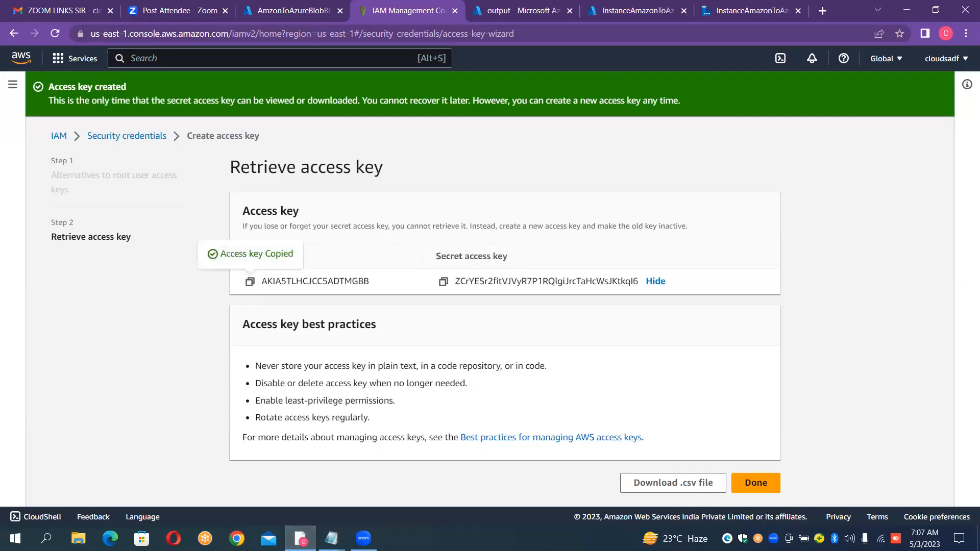
pyautogui.moveTo(332, 538)
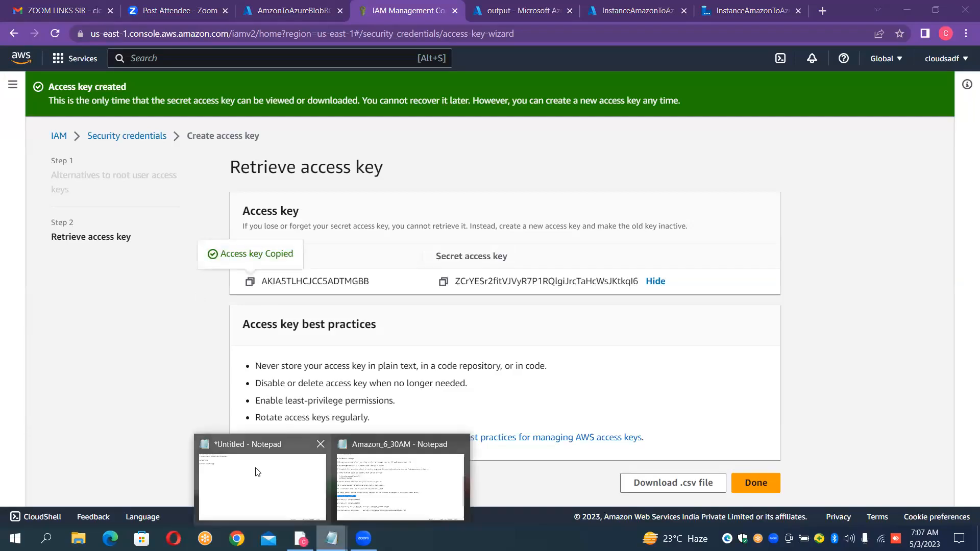
pyautogui.click(258, 473)
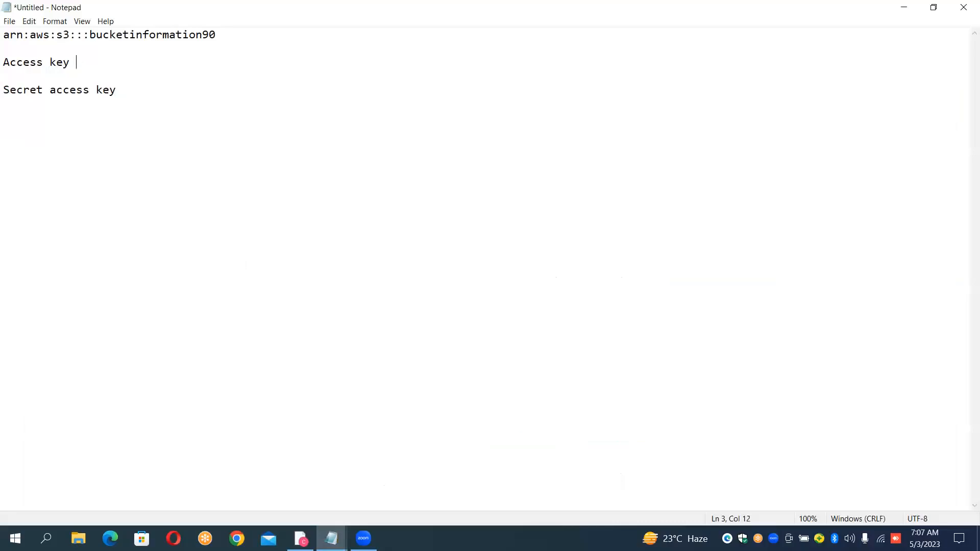
pyautogui.hotkey('ctrl', 'v')
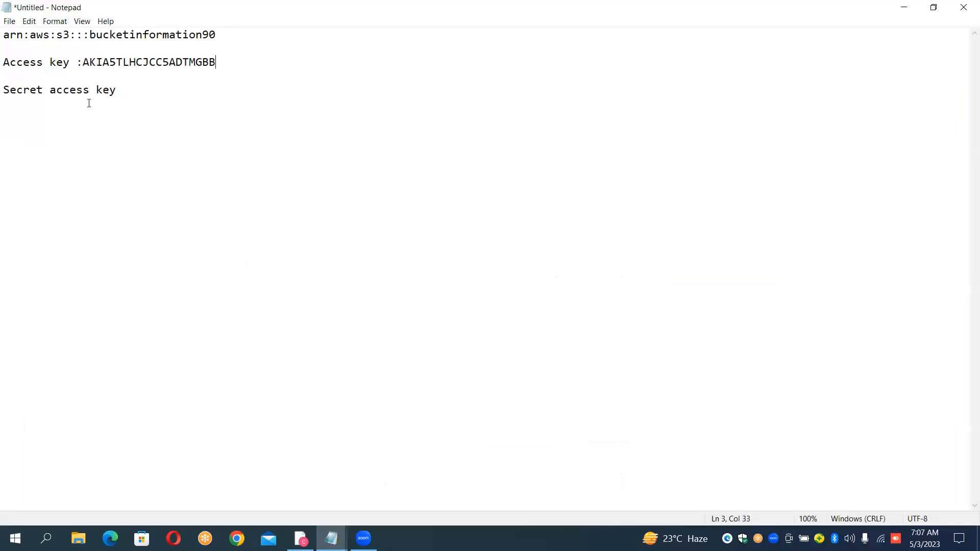
# - Copy the new secret access key from AWS after a colon on Notepad's Secret access key line, and finish the key creation wizard
pyautogui.click(125, 91)
pyautogui.hotkey('alt', 'Tab')
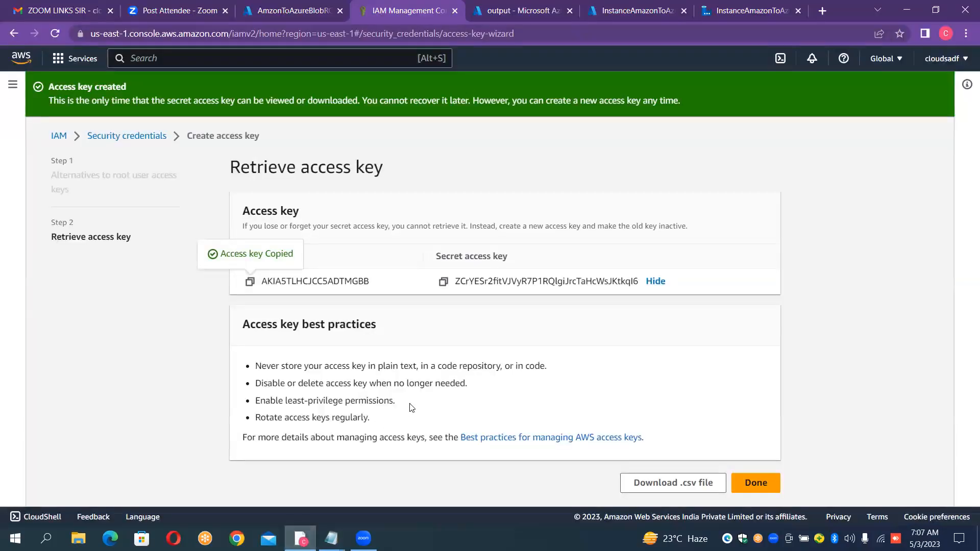
pyautogui.click(443, 284)
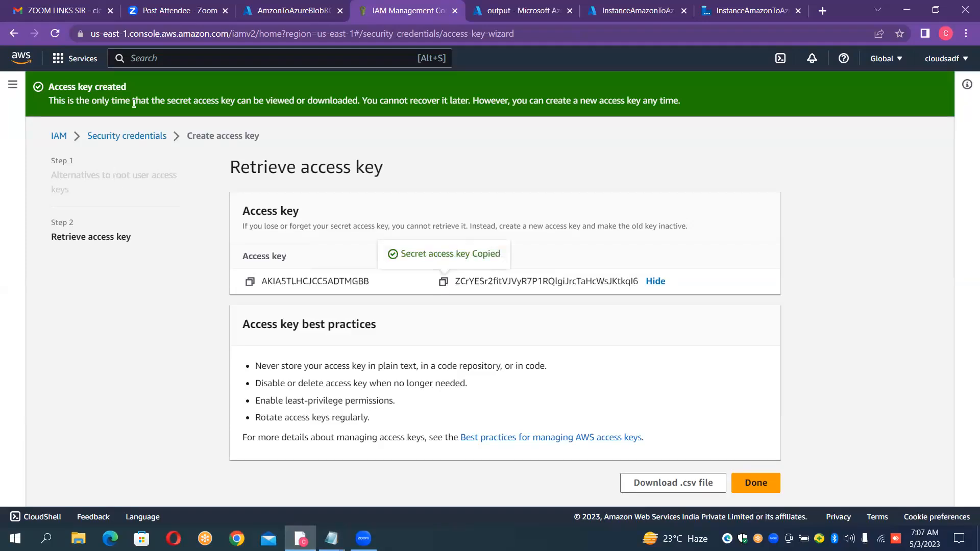
pyautogui.hotkey('alt', 'Tab')
pyautogui.hotkey('ctrl', 'v')
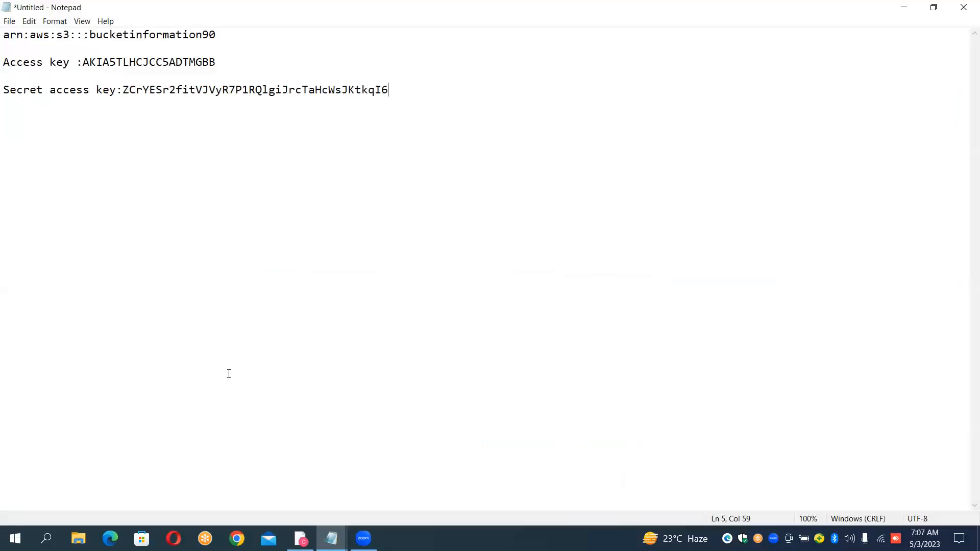
pyautogui.hotkey('alt', 'Tab')
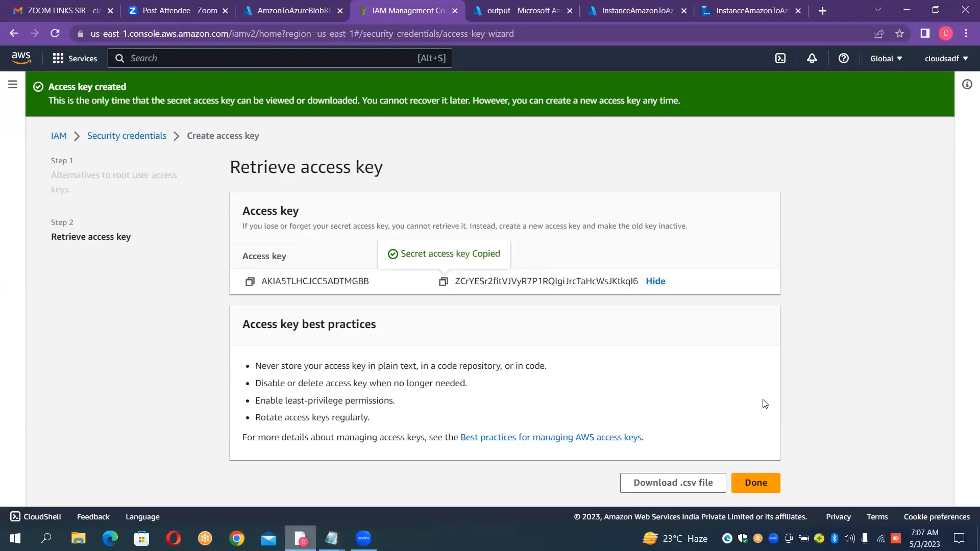
pyautogui.click(766, 484)
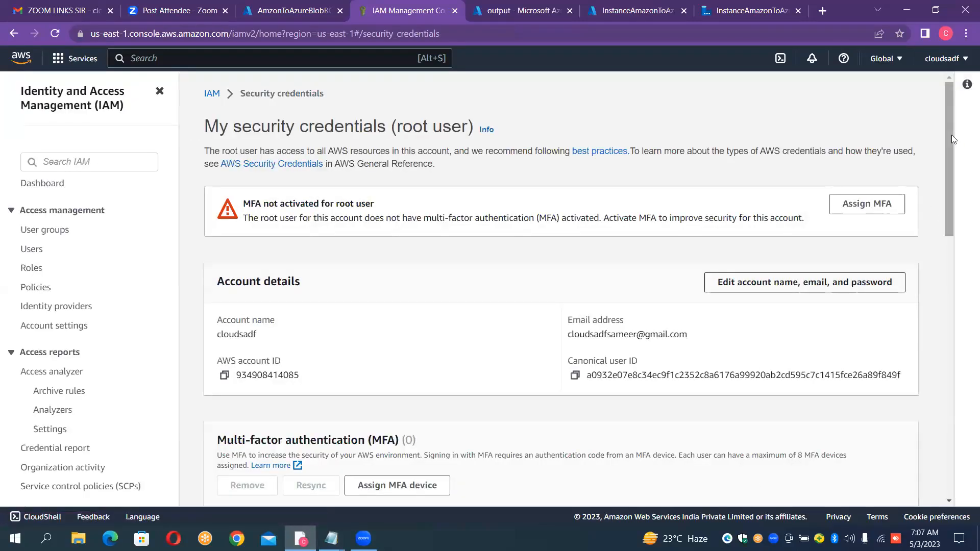
# - Start deleting the older access key created yesterday, copy its ID from the confirmation dialog, and deactivate the key
pyautogui.scroll(-7, 966, 238)
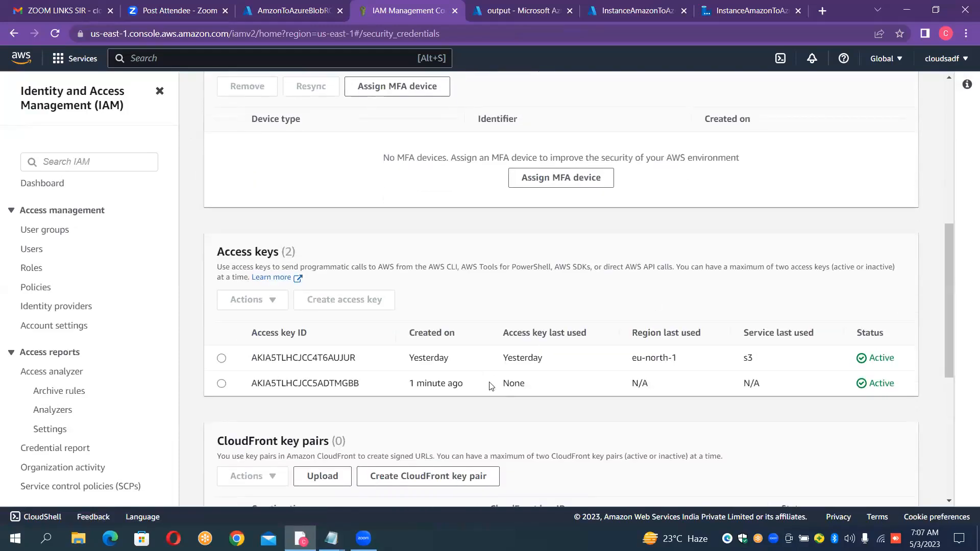
pyautogui.moveTo(461, 383)
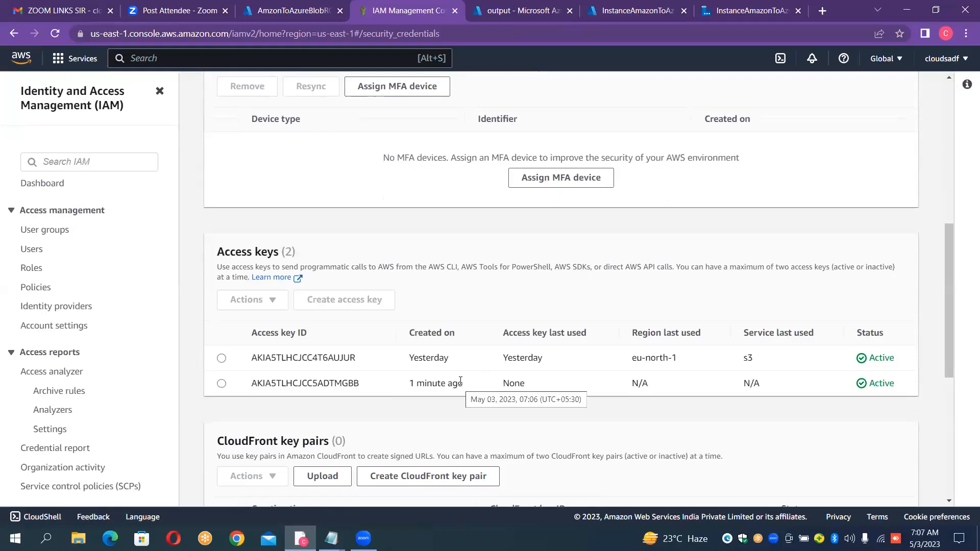
pyautogui.click(221, 359)
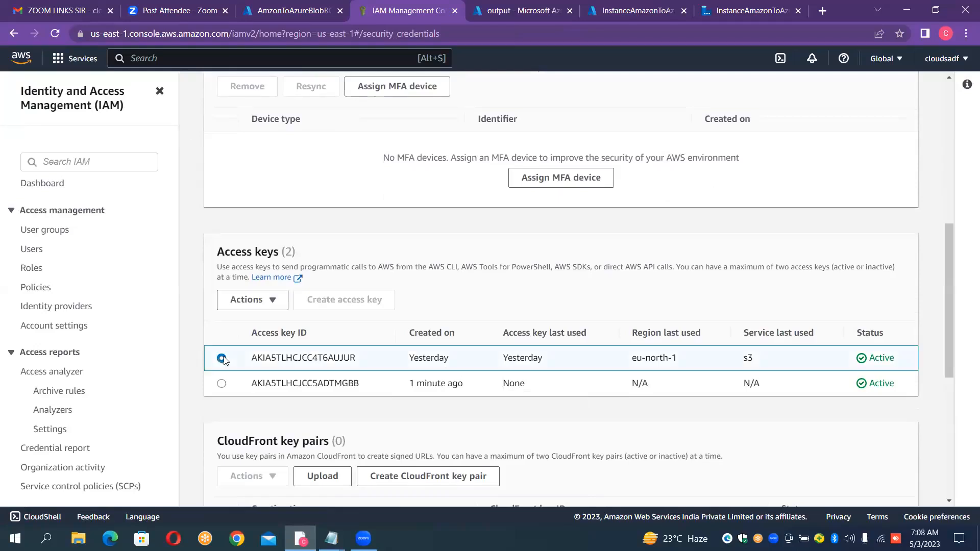
pyautogui.click(275, 302)
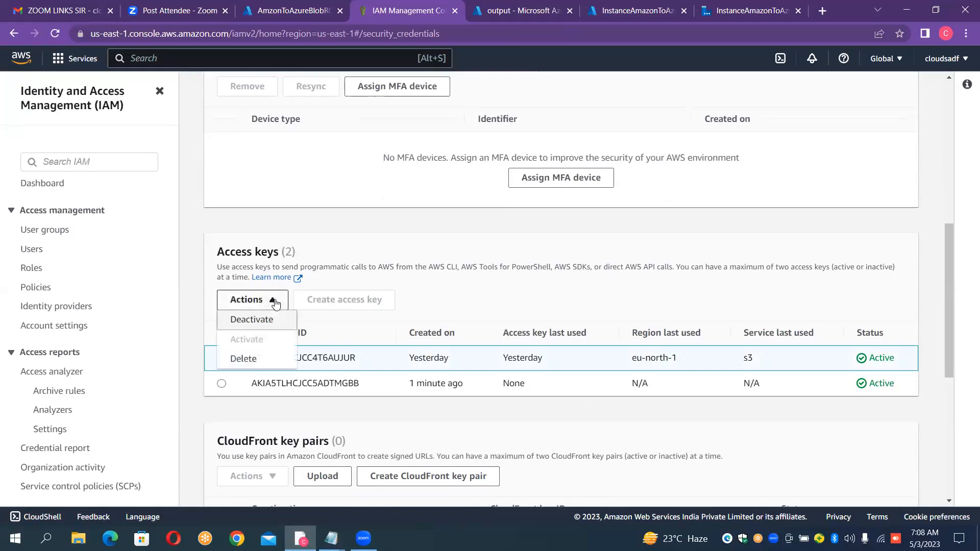
pyautogui.click(245, 359)
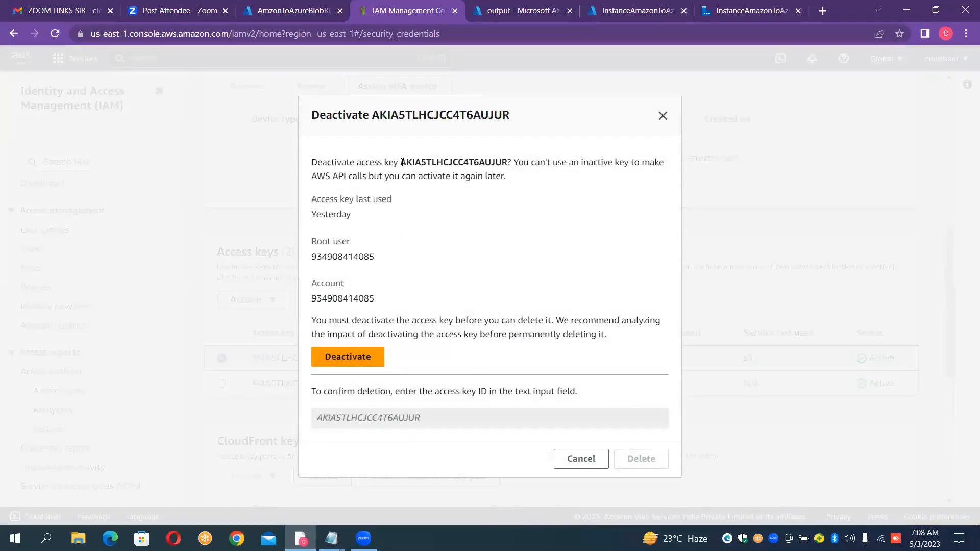
pyautogui.moveTo(402, 162); pyautogui.dragTo(512, 166)
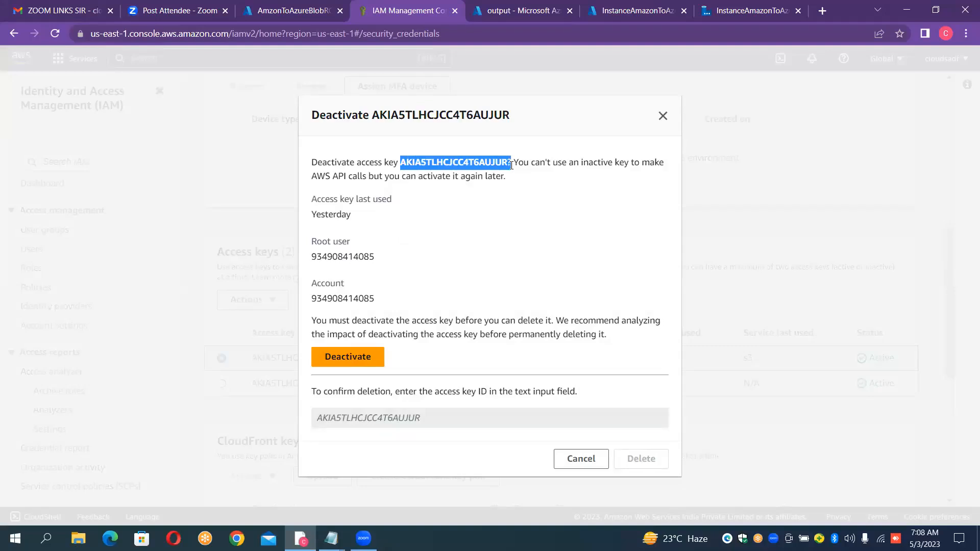
pyautogui.click(398, 416)
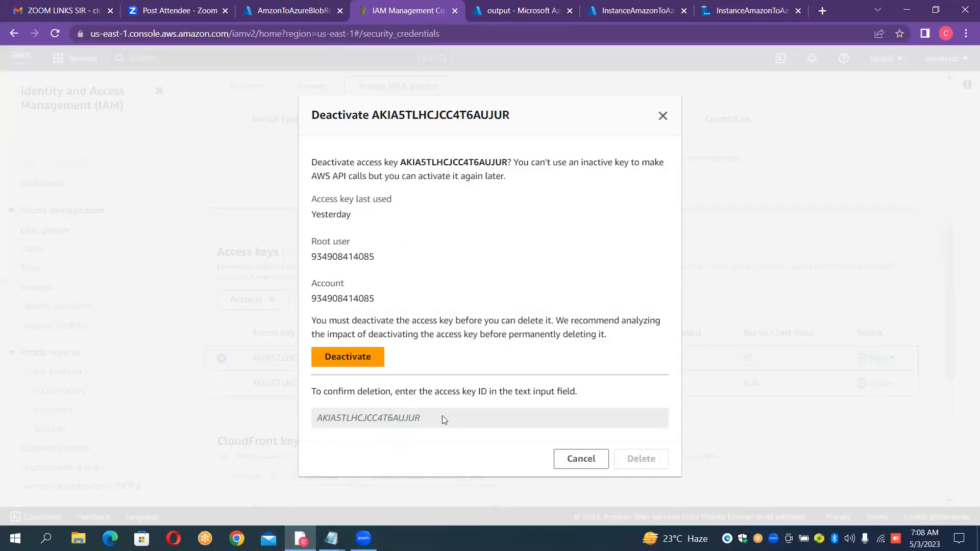
pyautogui.click(343, 360)
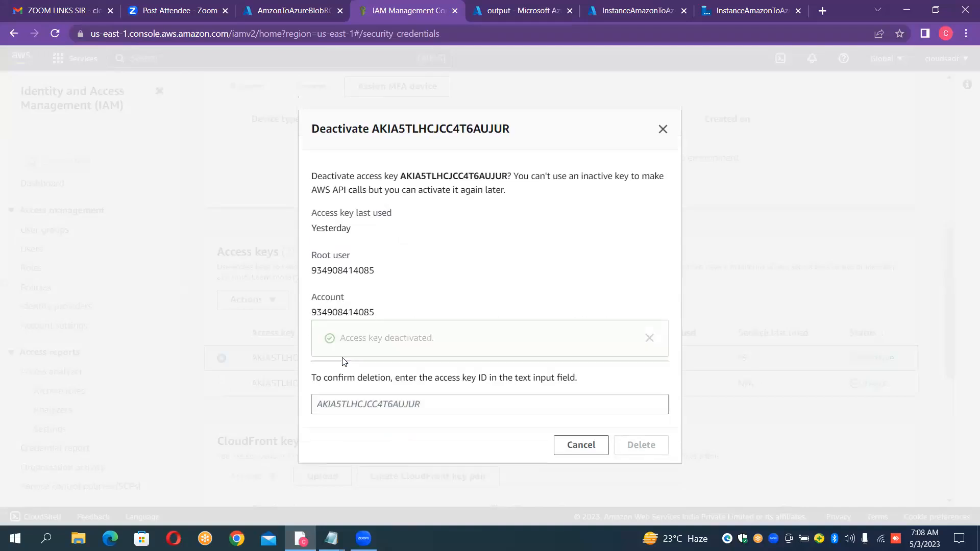
# - Enter the deactivated access key's ID as confirmation, without the trailing question mark, and delete the key
pyautogui.click(427, 406)
pyautogui.hotkey('ctrl', 'v')
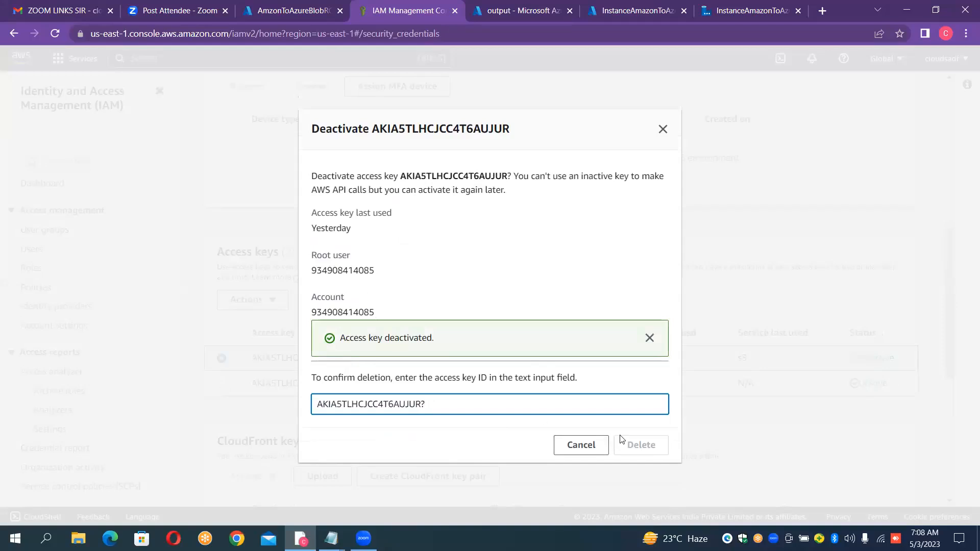
pyautogui.press('BackSpace')
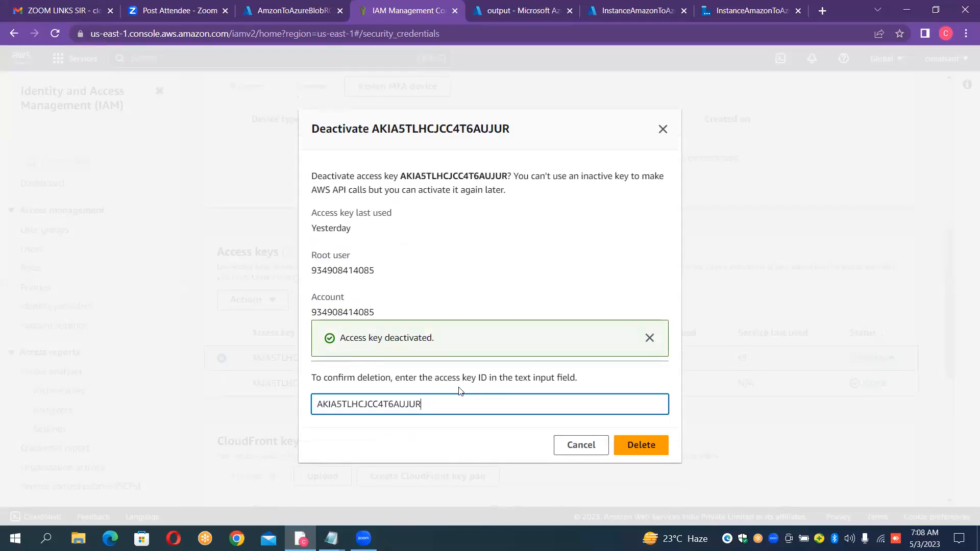
pyautogui.click(639, 447)
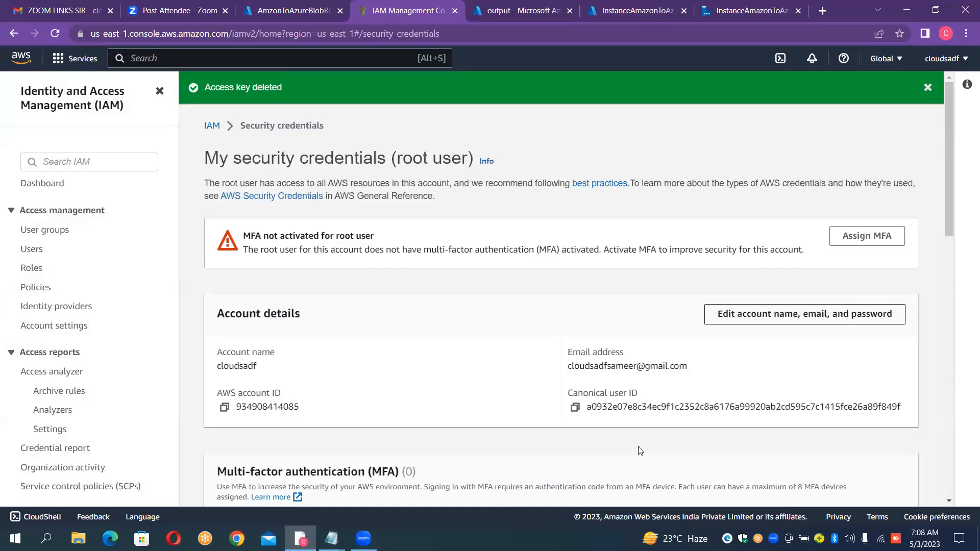
pyautogui.moveTo(948, 182); pyautogui.dragTo(968, 330)
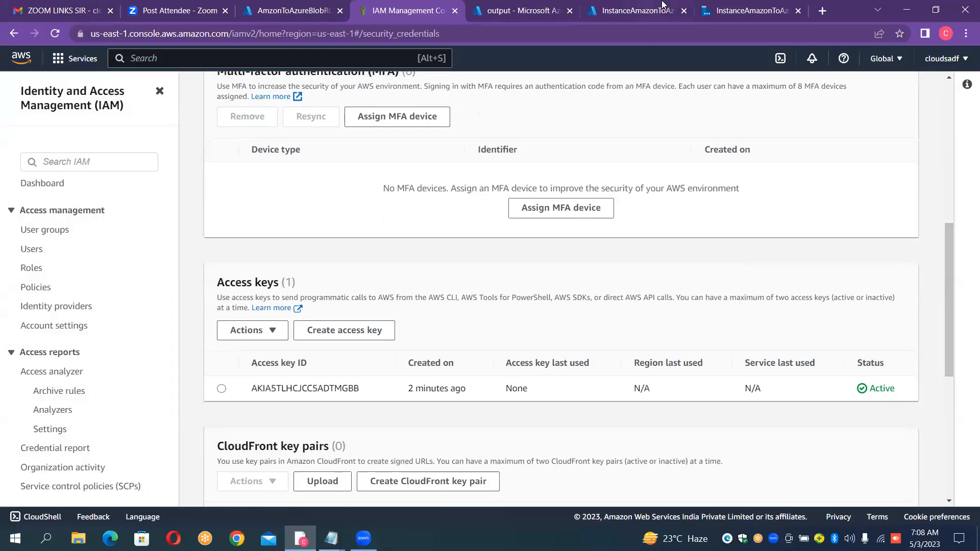
# - Switch to the Data Factory linked service form and paste the access key from Notepad as the Access key ID
pyautogui.click(729, 8)
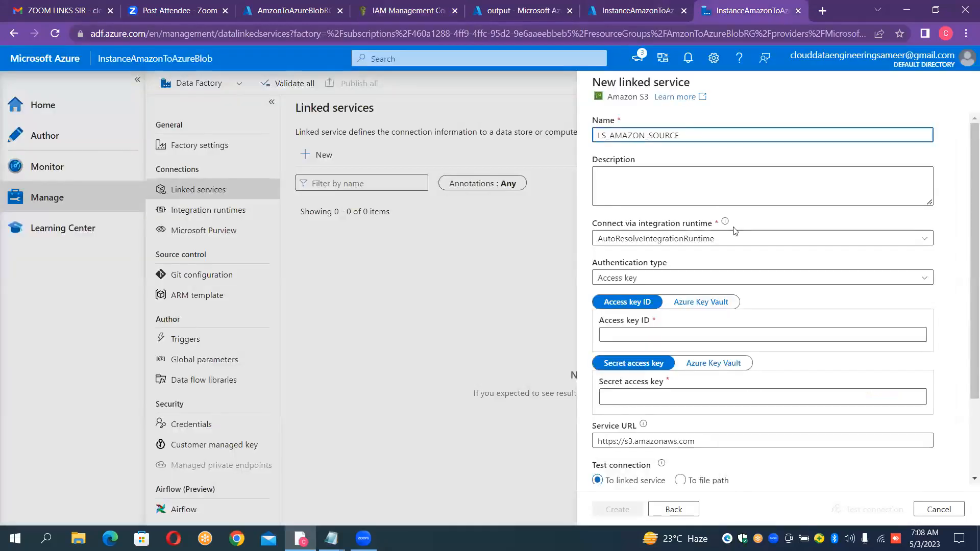
pyautogui.click(685, 334)
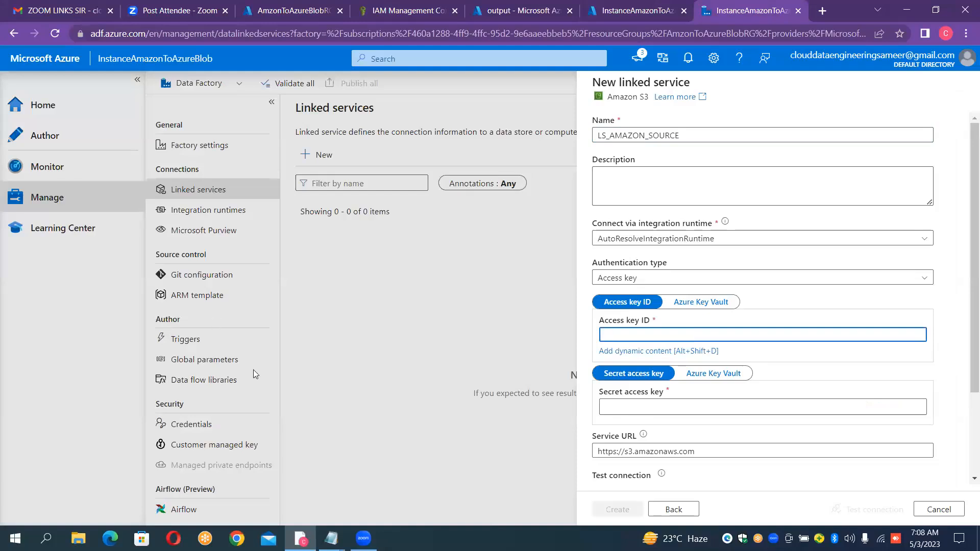
pyautogui.click(332, 538)
pyautogui.click(242, 480)
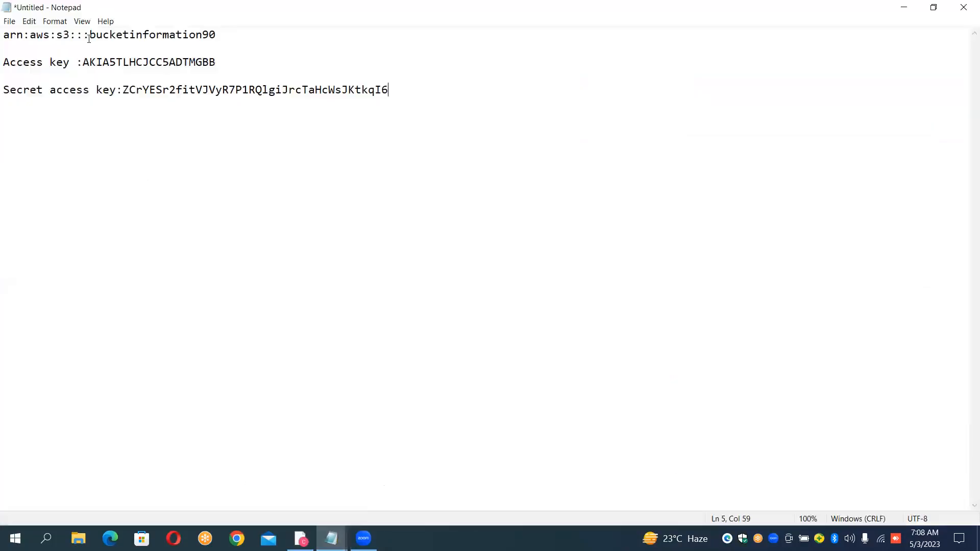
pyautogui.click(84, 62)
pyautogui.doubleClick(84, 63)
pyautogui.hotkey('ctrl', 'c')
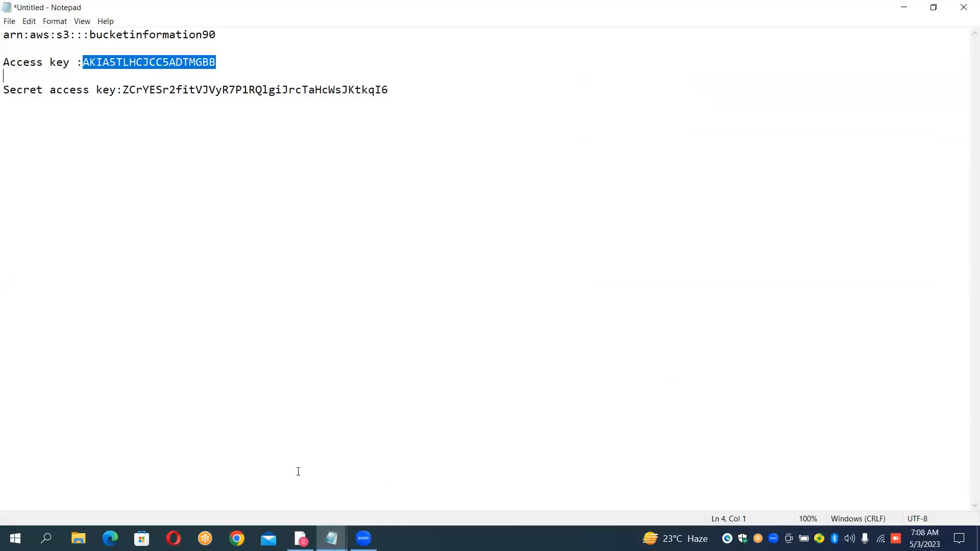
pyautogui.hotkey('alt', 'Tab')
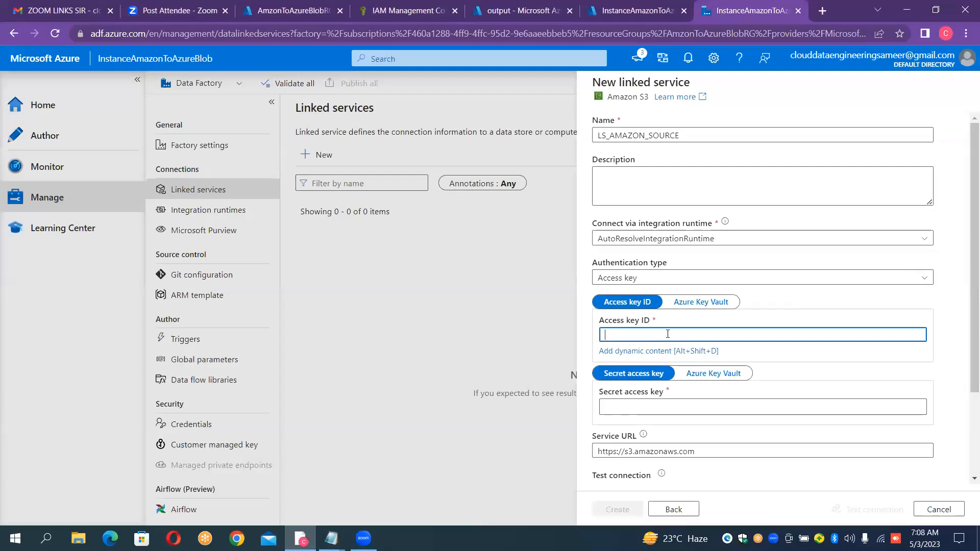
pyautogui.hotkey('ctrl', 'v')
# - Paste the secret access key from Notepad into the Secret access key field, test the connection and create LS_AMAZON_SOURCE
pyautogui.click(643, 411)
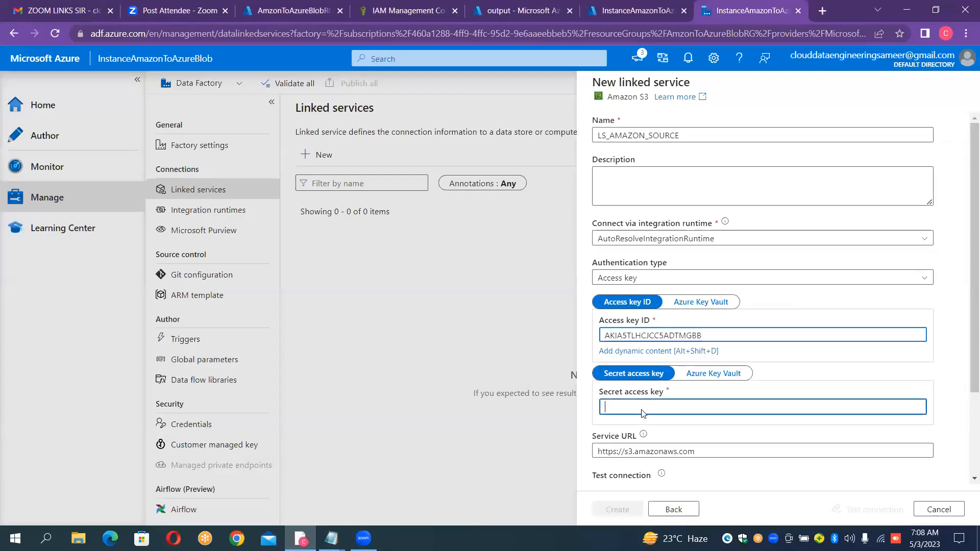
pyautogui.click(332, 539)
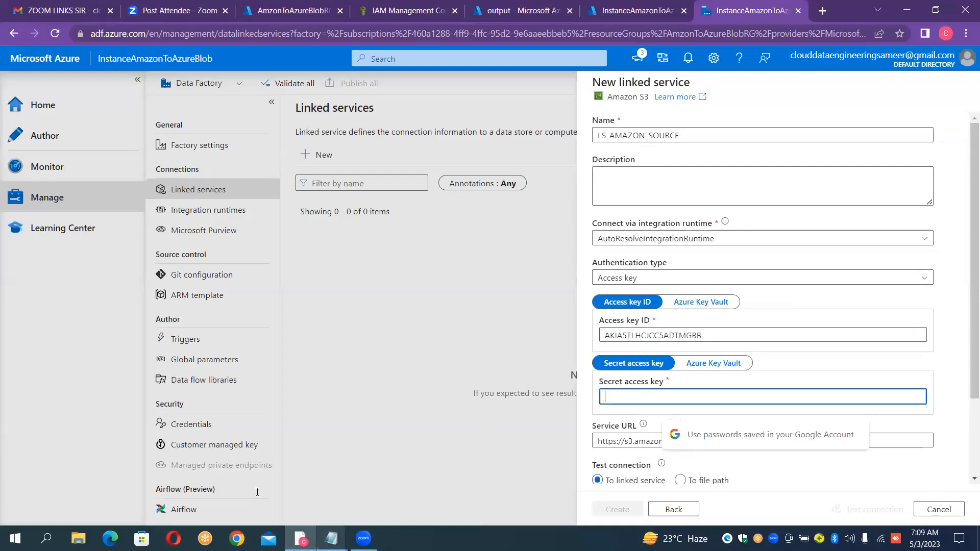
pyautogui.moveTo(123, 90); pyautogui.dragTo(390, 91)
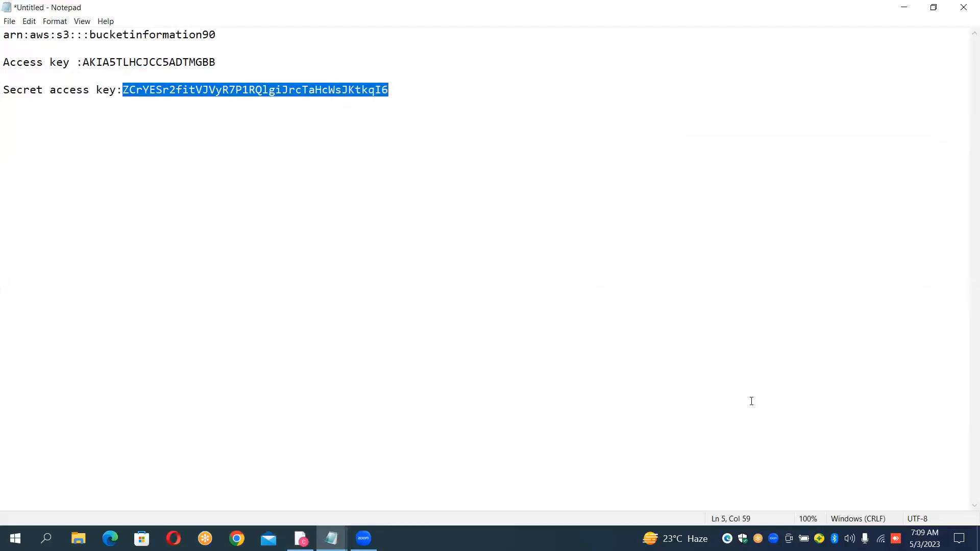
pyautogui.hotkey('alt', 'Tab')
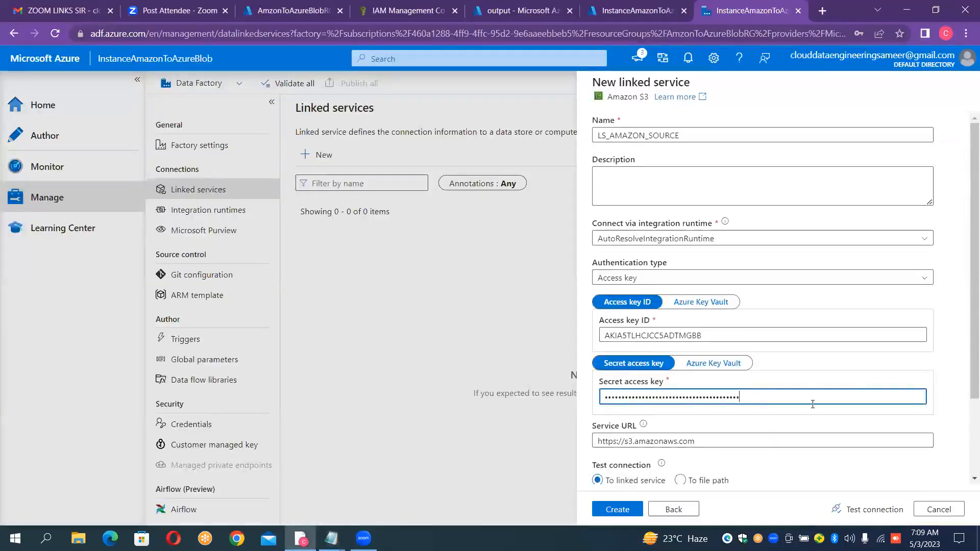
pyautogui.click(875, 509)
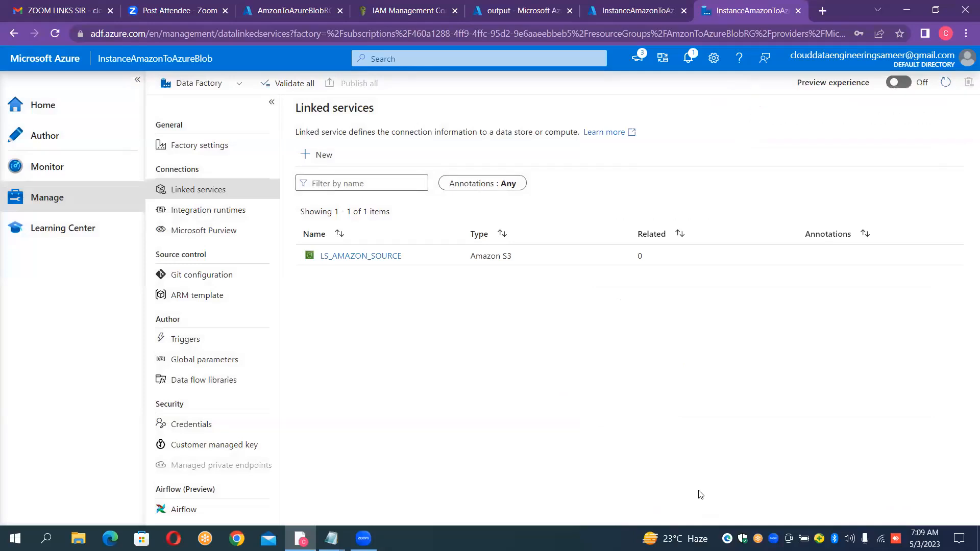
# - Start a new Azure Blob Storage linked service and name it LS_BLOB_SINK
pyautogui.click(326, 161)
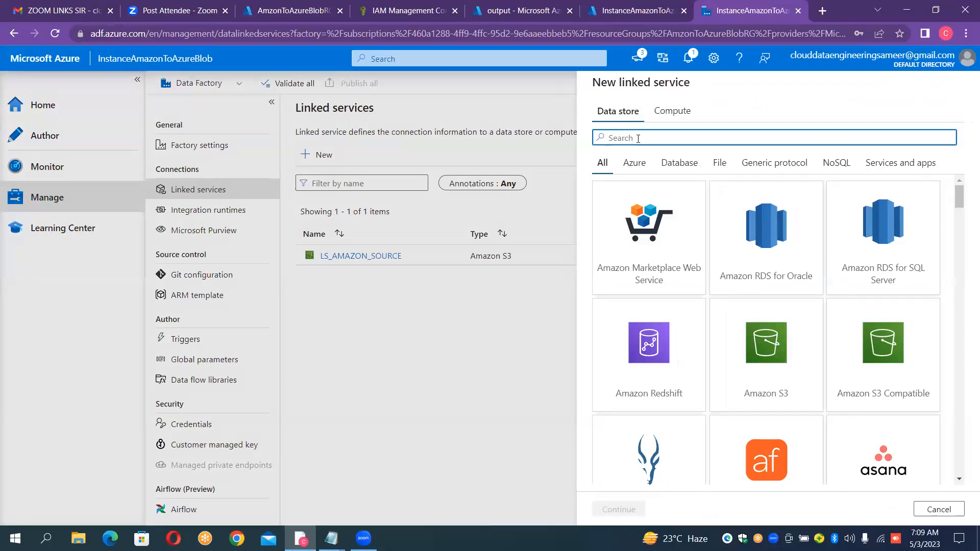
pyautogui.write('blob')
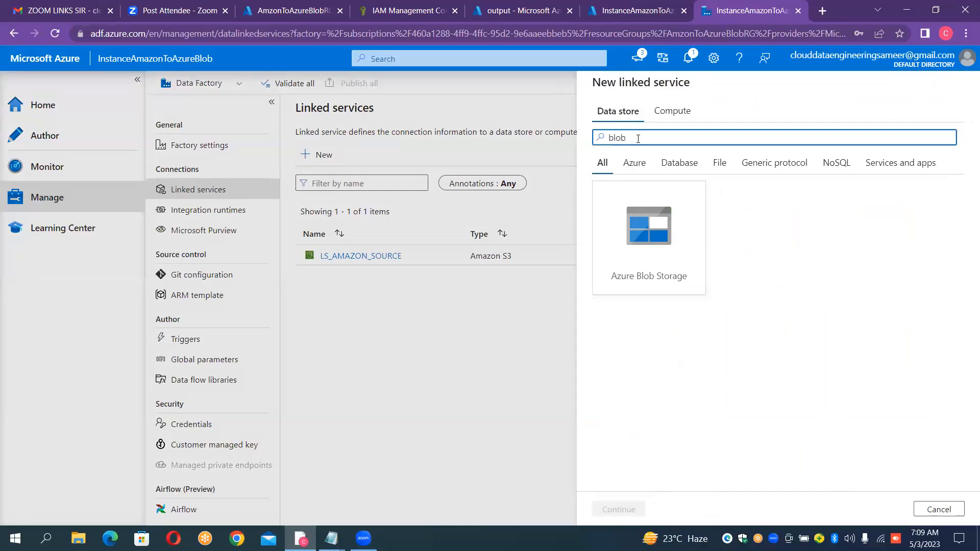
pyautogui.doubleClick(663, 230)
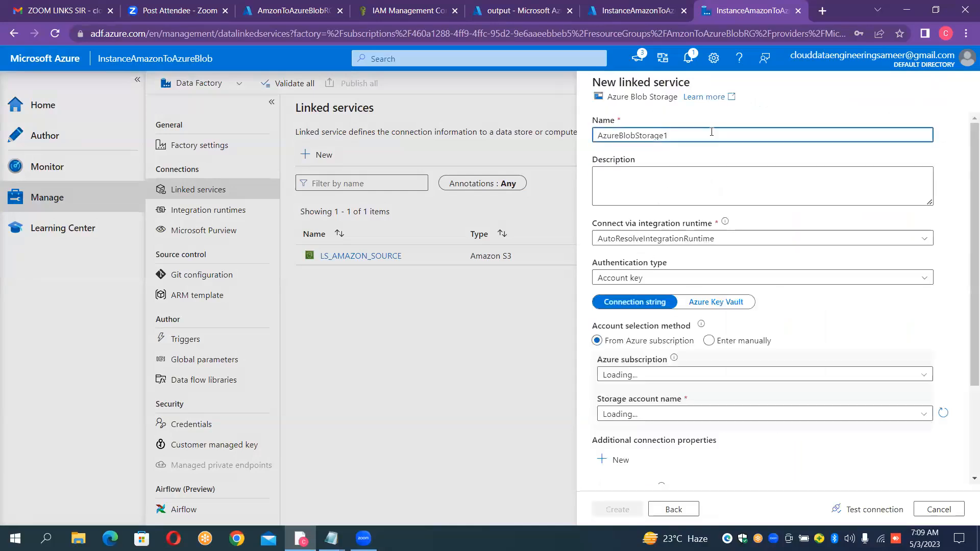
pyautogui.doubleClick(711, 131)
pyautogui.press('BackSpace')
pyautogui.write('LS_B')
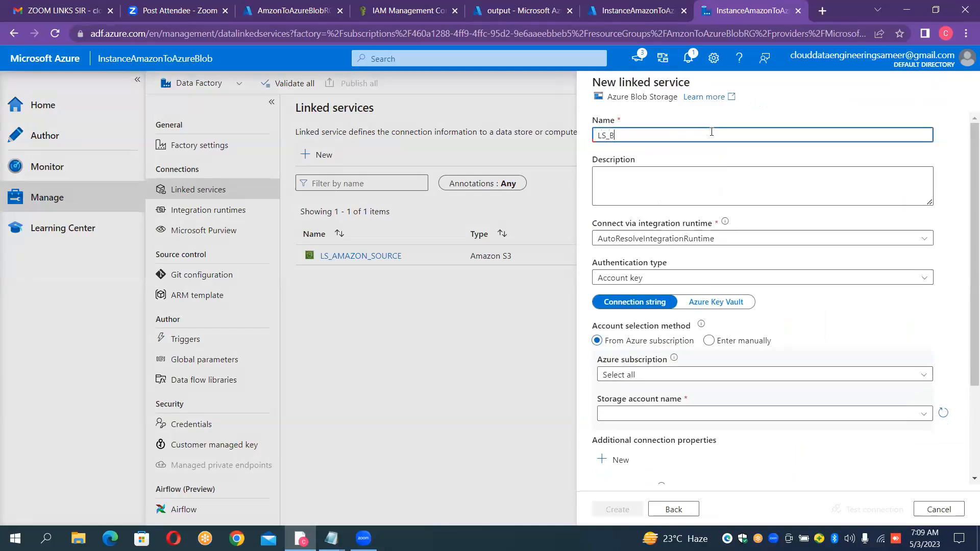
pyautogui.write('LOB_SINK')
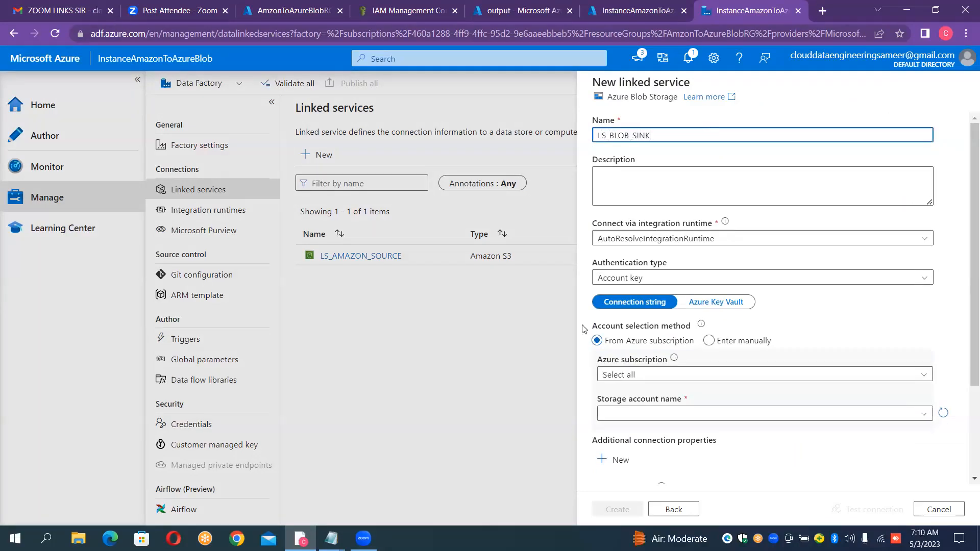
# - Choose the cloud data engineering subscription and storage account sinkblobtarget for the linked service, and test its connection
pyautogui.click(688, 375)
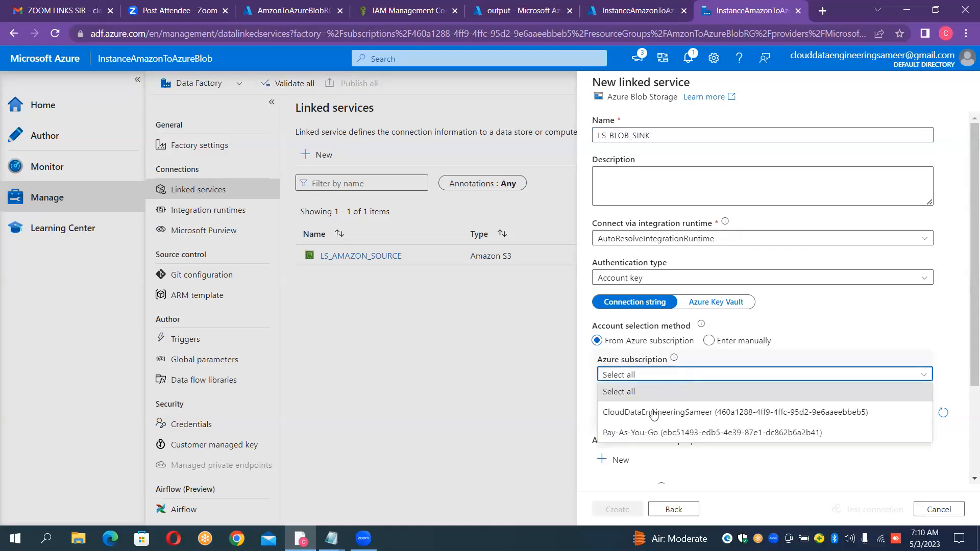
pyautogui.click(653, 414)
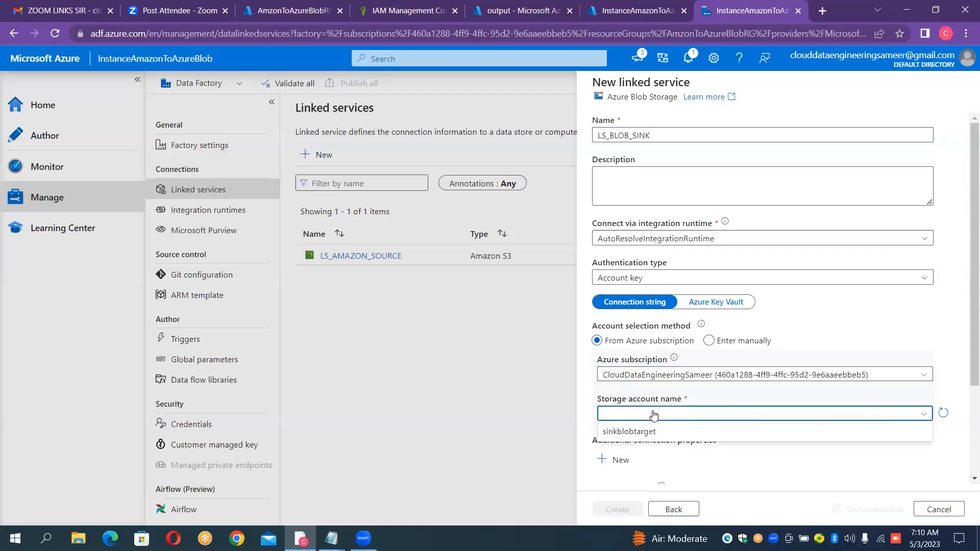
pyautogui.click(643, 432)
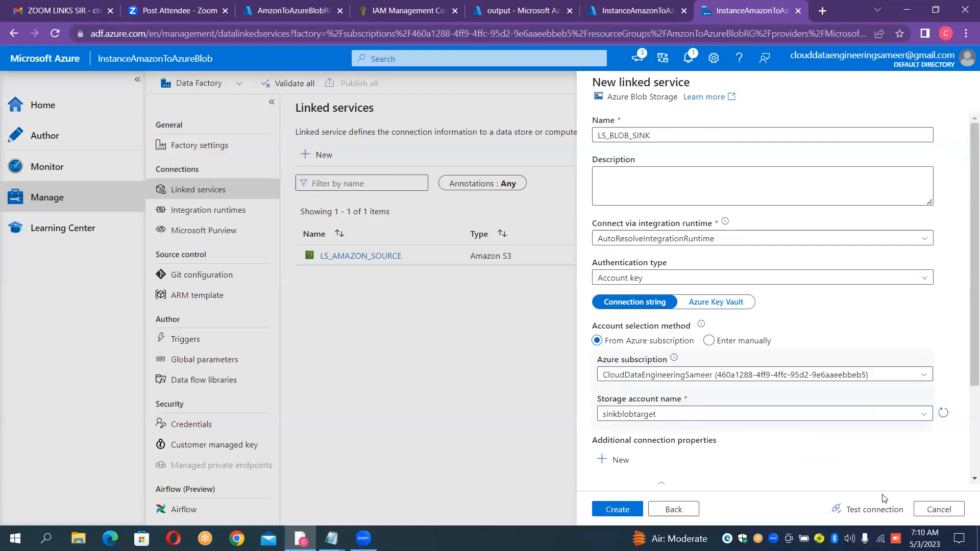
pyautogui.click(883, 512)
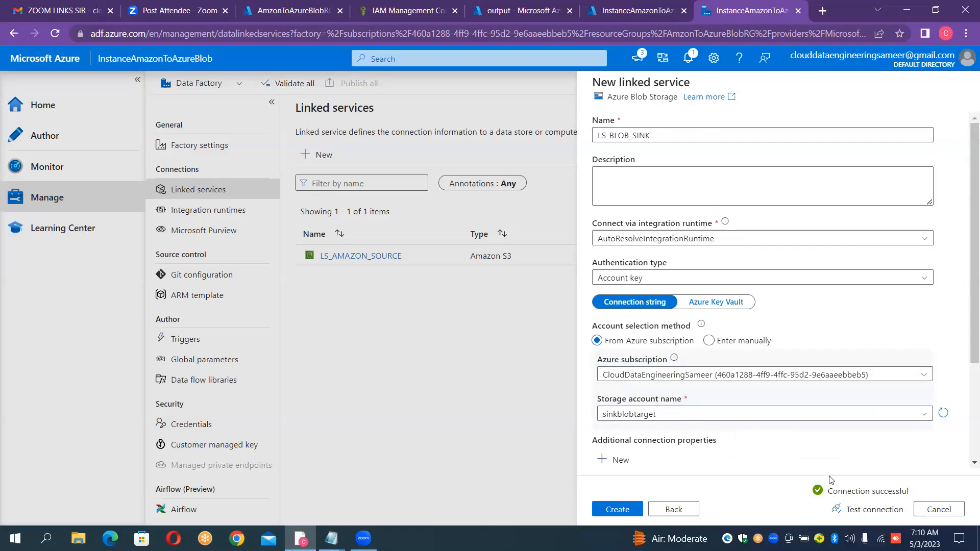
# - Create the LS_BLOB_SINK linked service, and start a new dataset in the Author workspace with Amazon S3 as data store
pyautogui.click(618, 510)
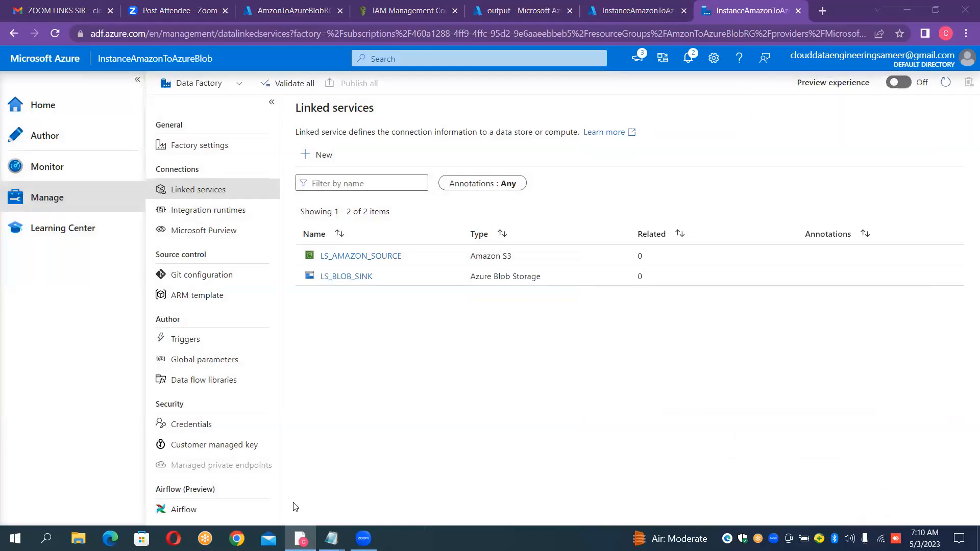
pyautogui.click(70, 142)
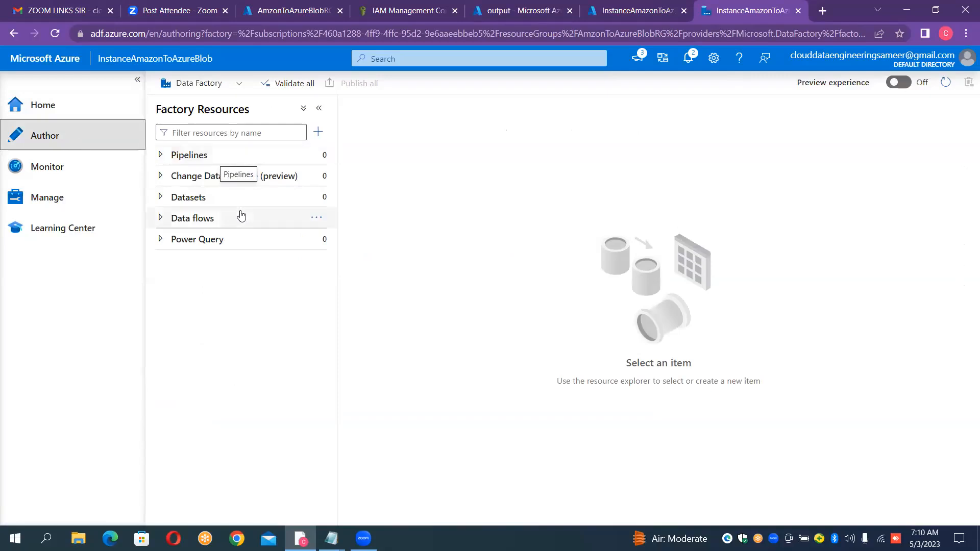
pyautogui.click(313, 197)
pyautogui.click(343, 214)
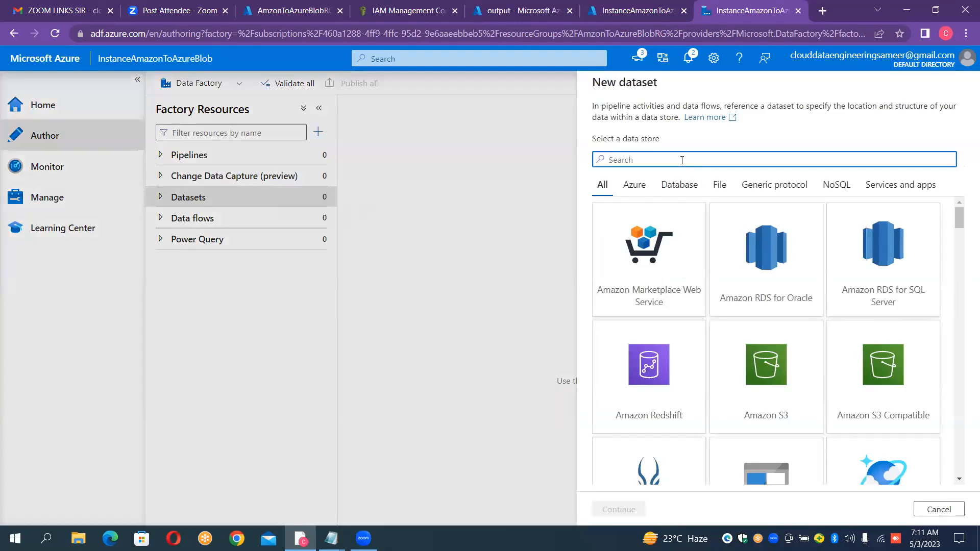
pyautogui.write('s3')
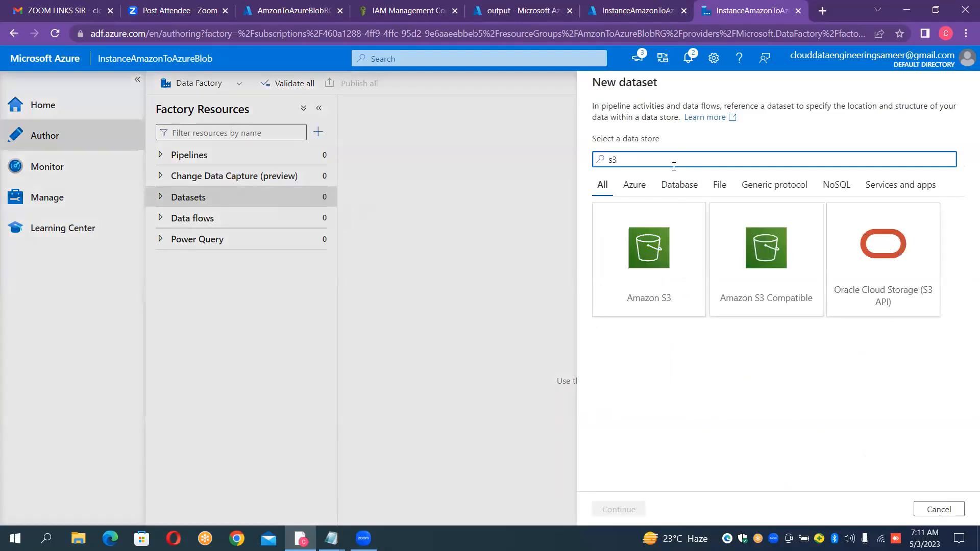
pyautogui.doubleClick(655, 282)
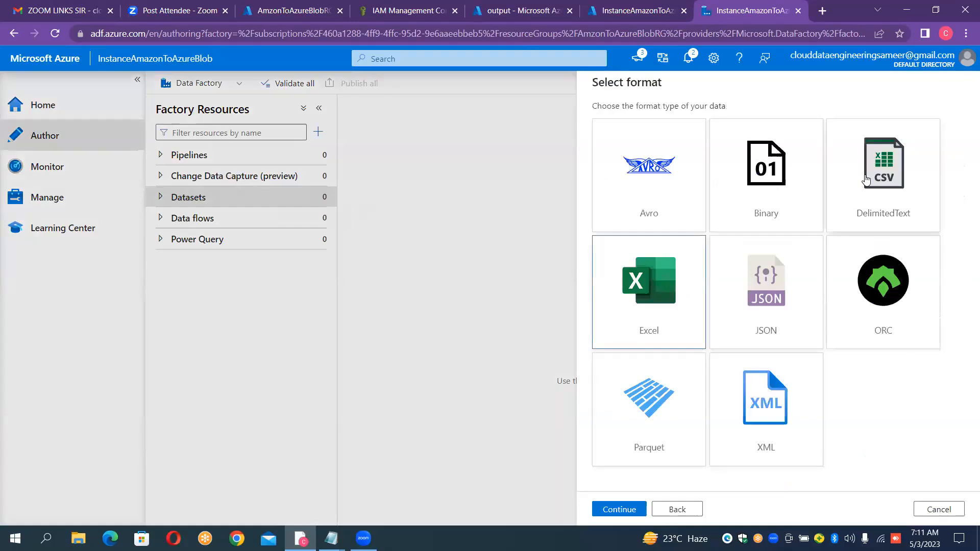
# - Switch to the AWS console, search for the S3 service and open bucketinformation90 to examine its file types
pyautogui.click(370, 11)
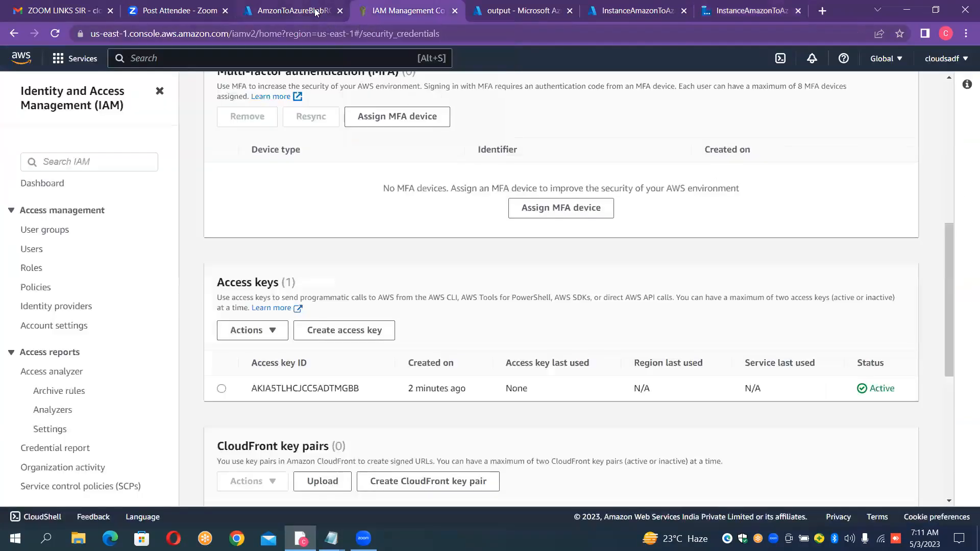
pyautogui.click(312, 12)
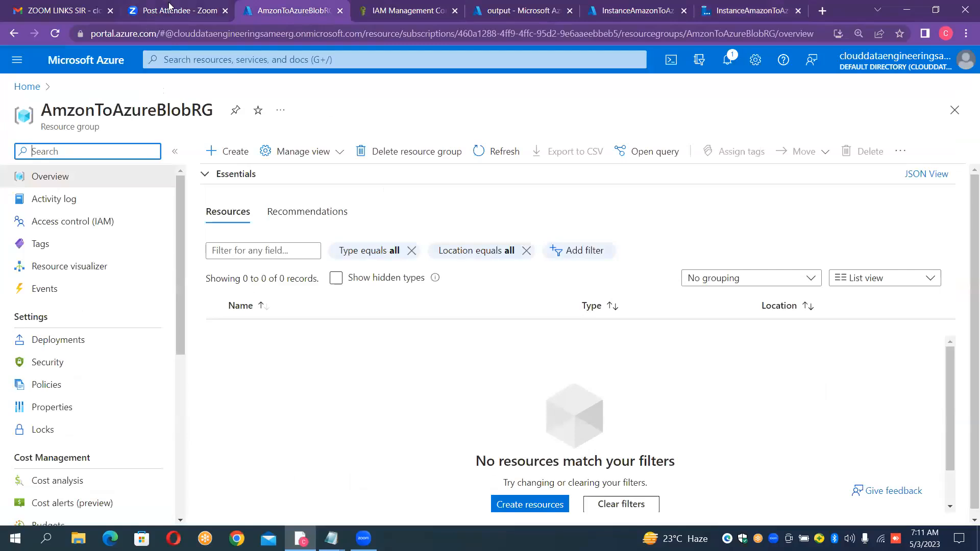
pyautogui.click(371, 7)
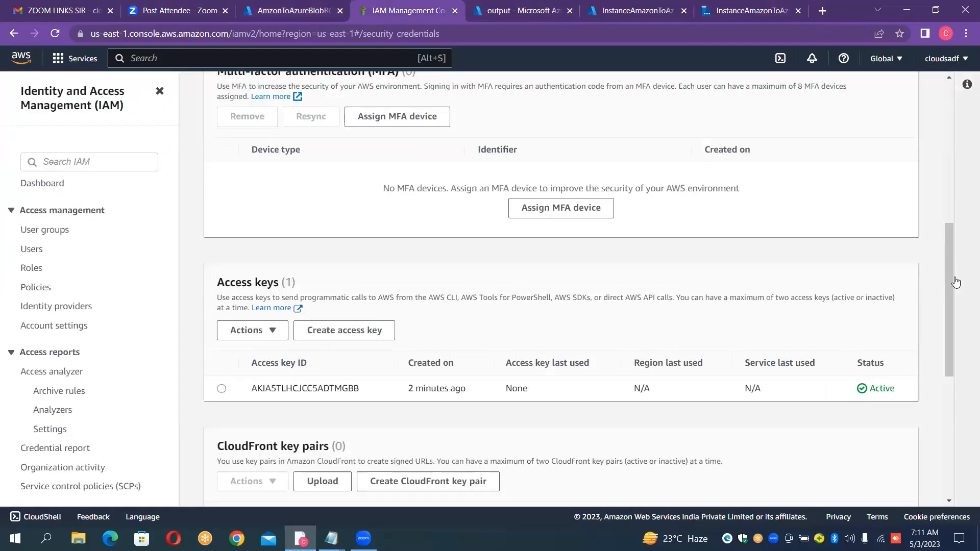
pyautogui.click(967, 84)
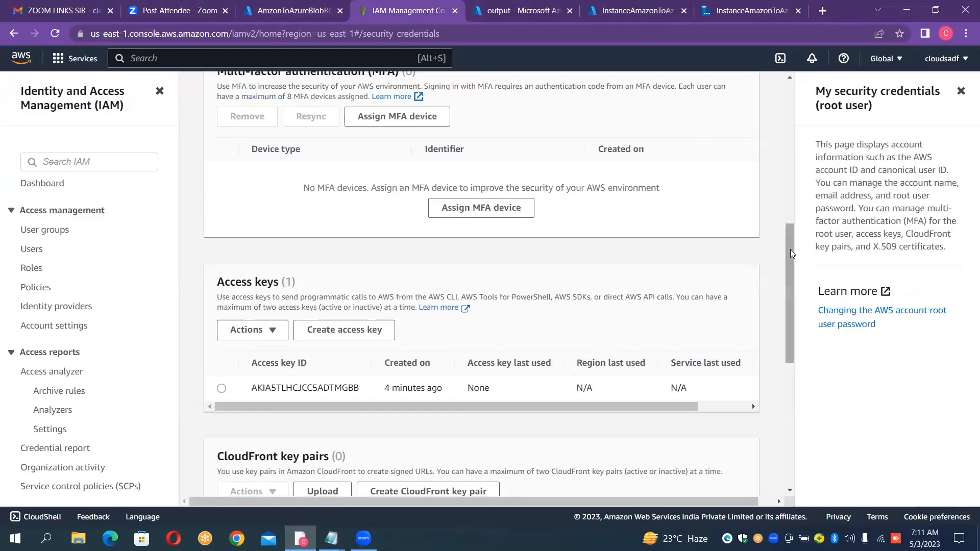
pyautogui.moveTo(790, 250); pyautogui.dragTo(777, 107)
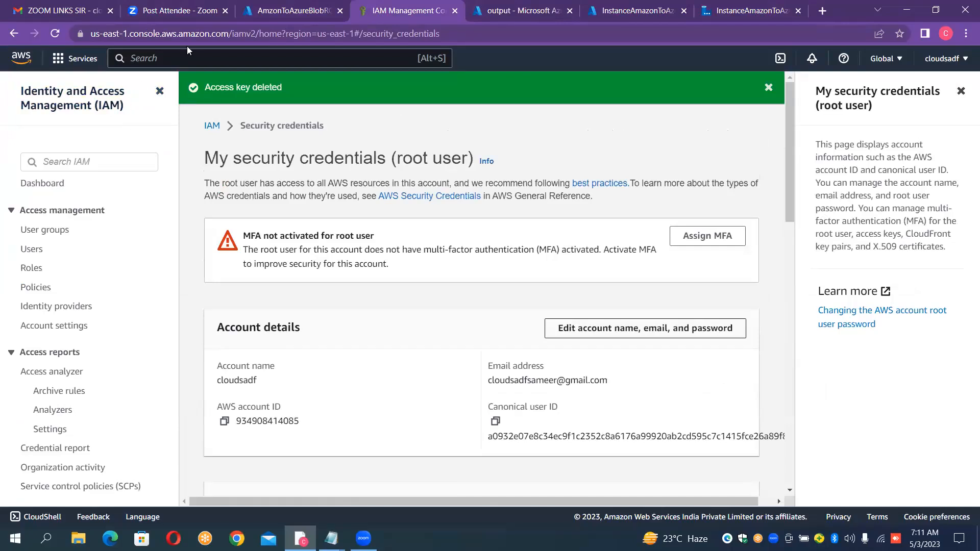
pyautogui.write('s')
pyautogui.write('4')
pyautogui.press('BackSpace')
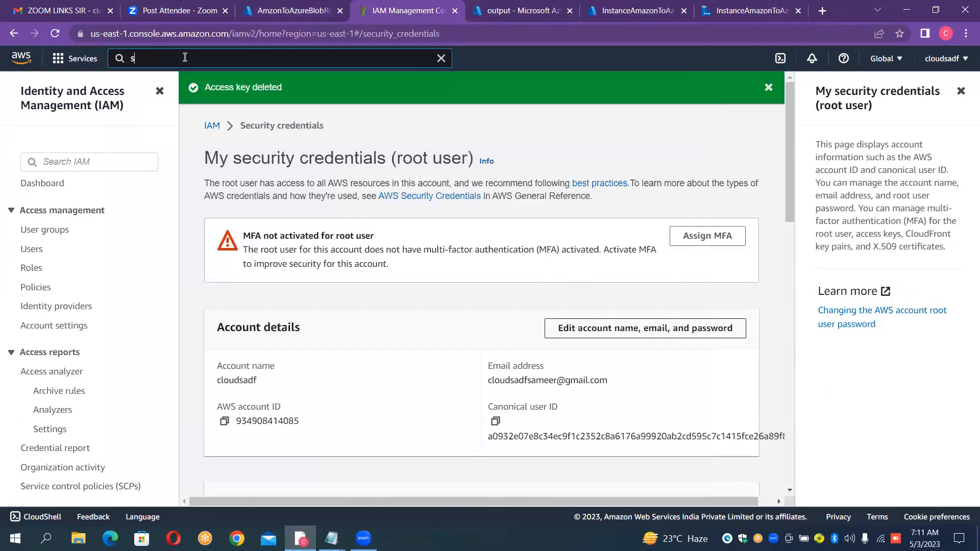
pyautogui.write('3')
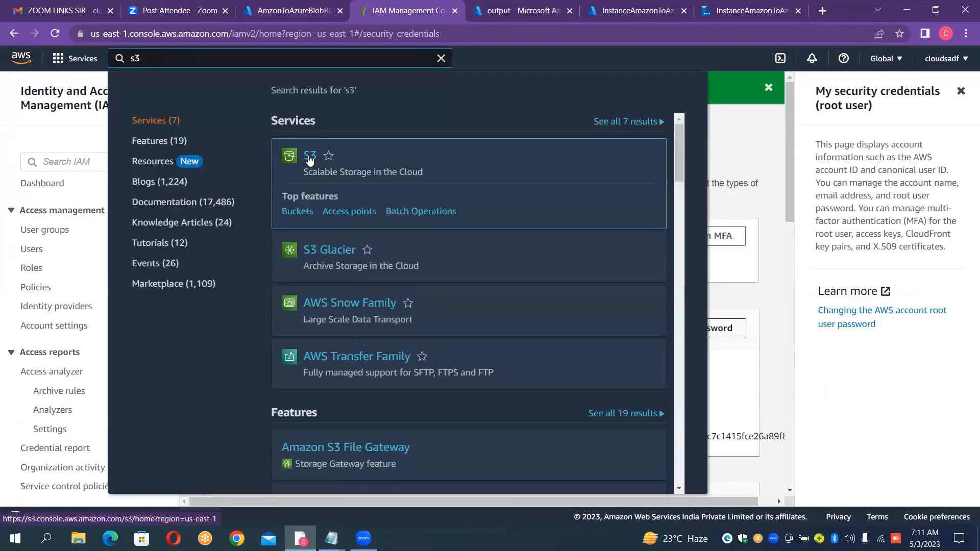
pyautogui.click(310, 158)
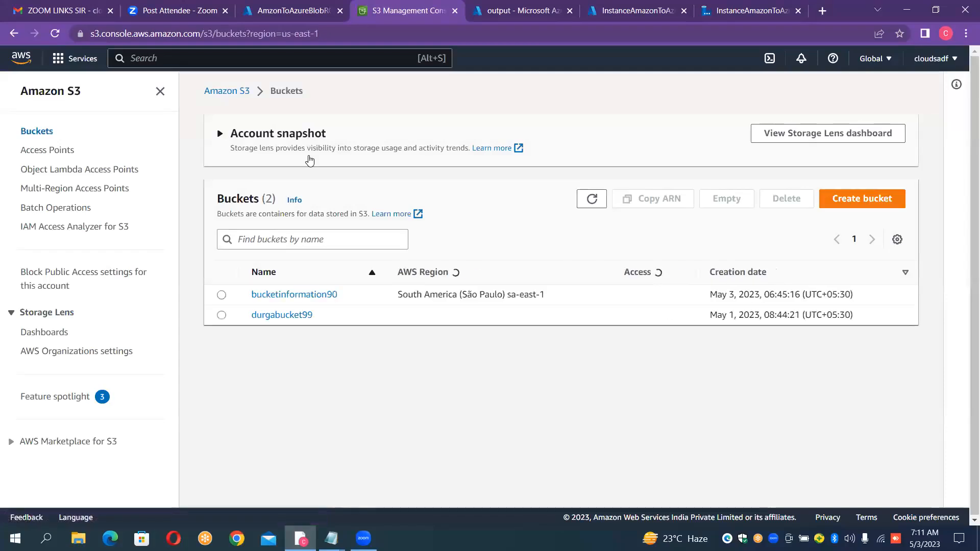
pyautogui.click(306, 295)
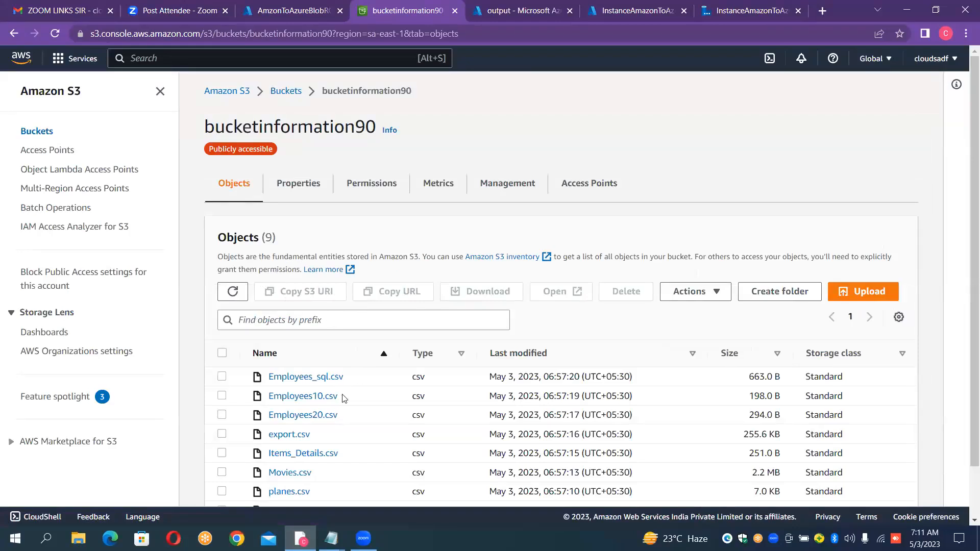
# - Return to the Data Factory dataset form, choose the DelimitedText format and name the dataset DS_AMAZON_SOURCE
pyautogui.click(715, 14)
pyautogui.doubleClick(880, 163)
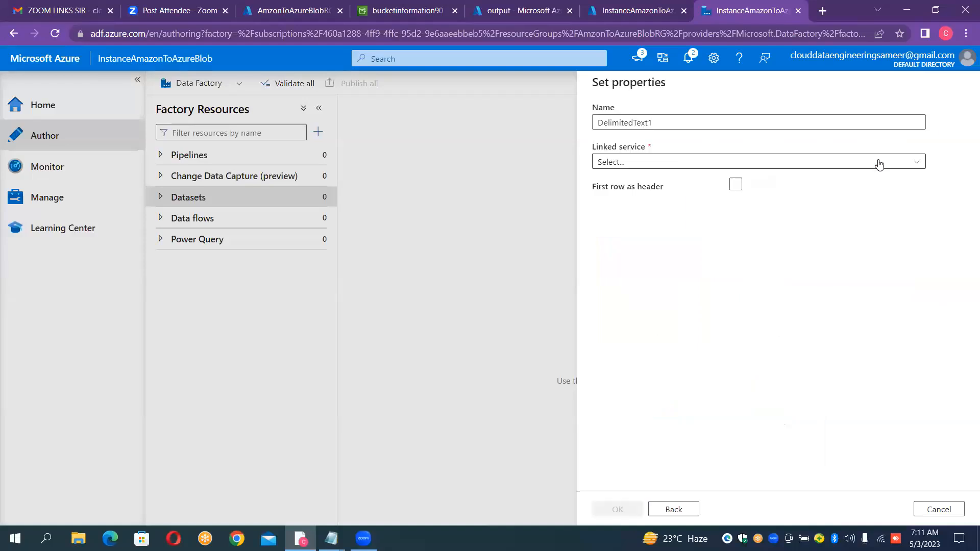
pyautogui.click(754, 123)
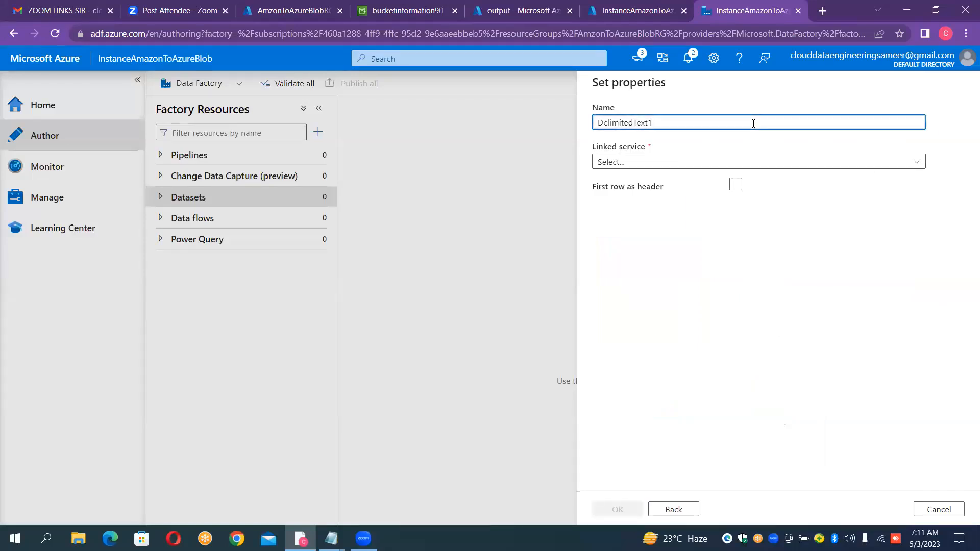
pyautogui.hotkey('ctrl', 'a')
pyautogui.press('BackSpace')
pyautogui.write('DS_')
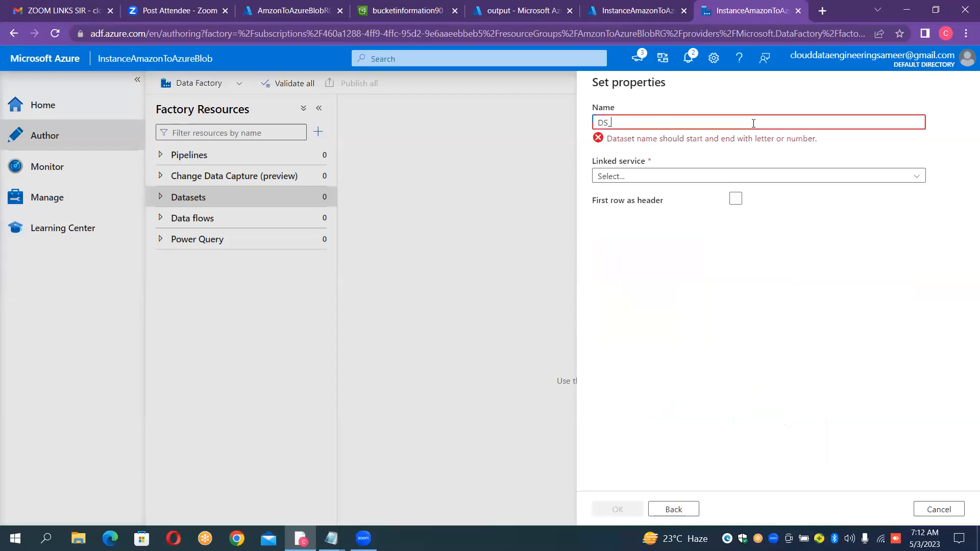
pyautogui.write('AMA')
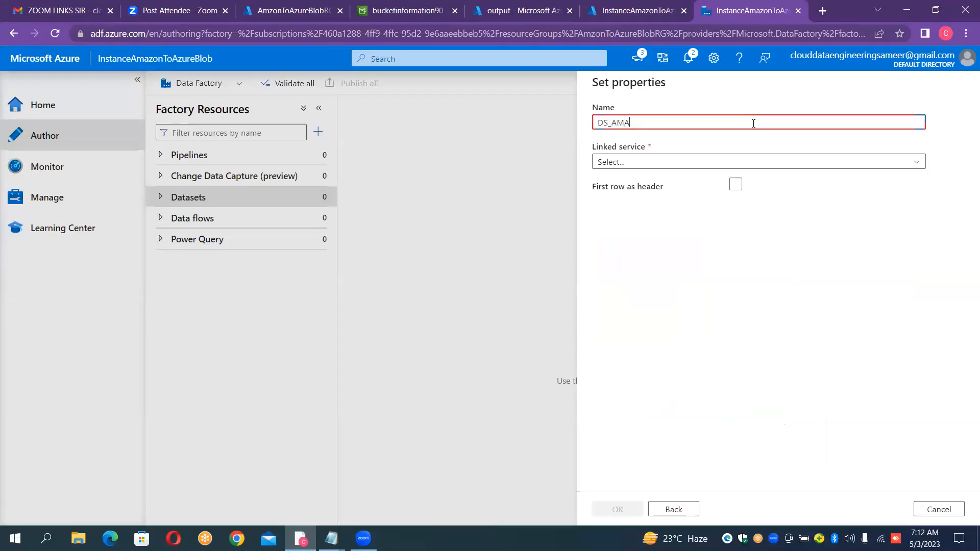
pyautogui.write('ZON_')
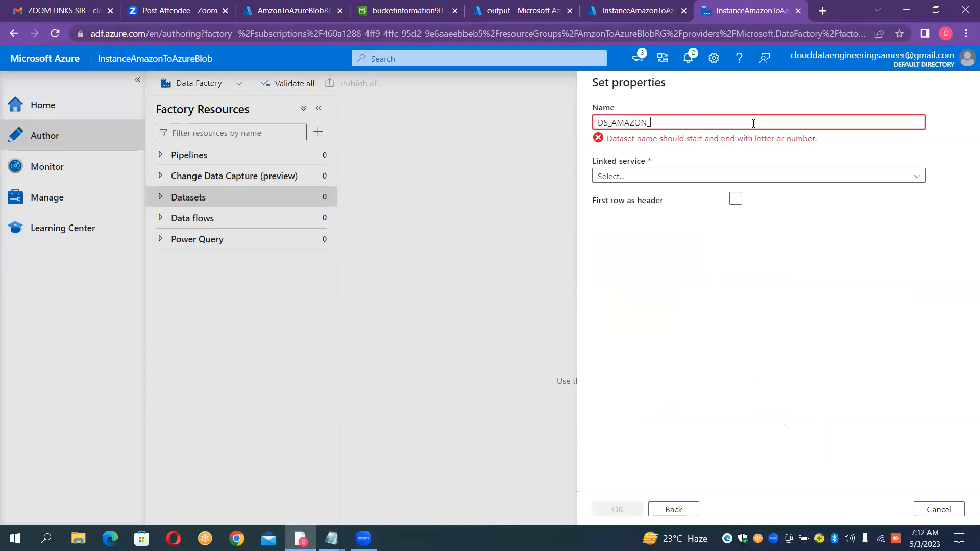
pyautogui.write('SOURCE')
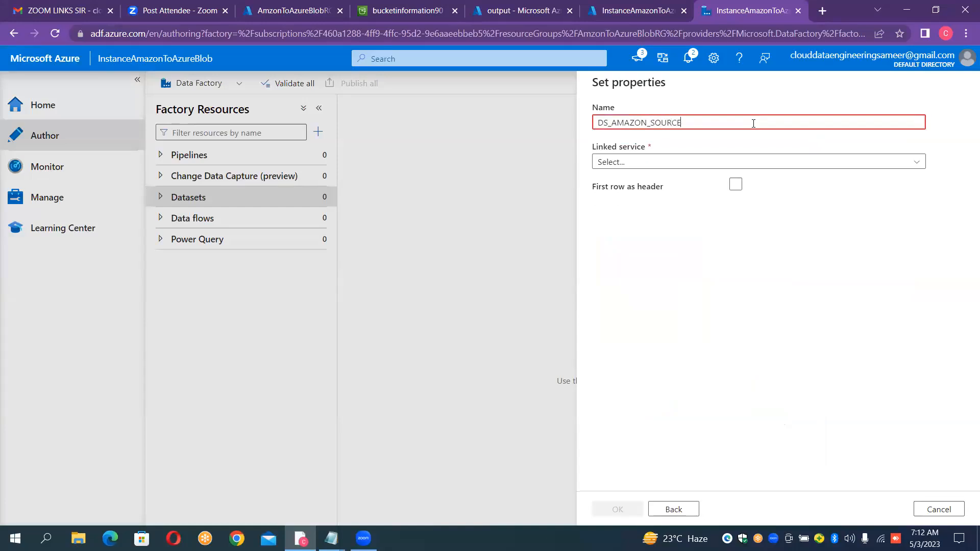
# - Link the dataset to LS_AMAZON_SOURCE, use the first row as header, set bucketinformation90 as file path, create it and hide its properties
pyautogui.click(654, 166)
pyautogui.click(632, 244)
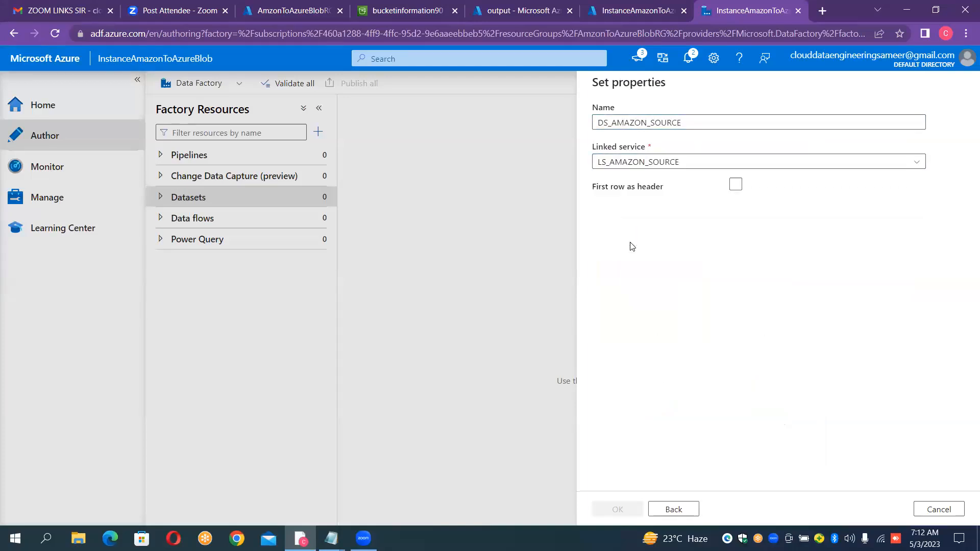
pyautogui.click(736, 221)
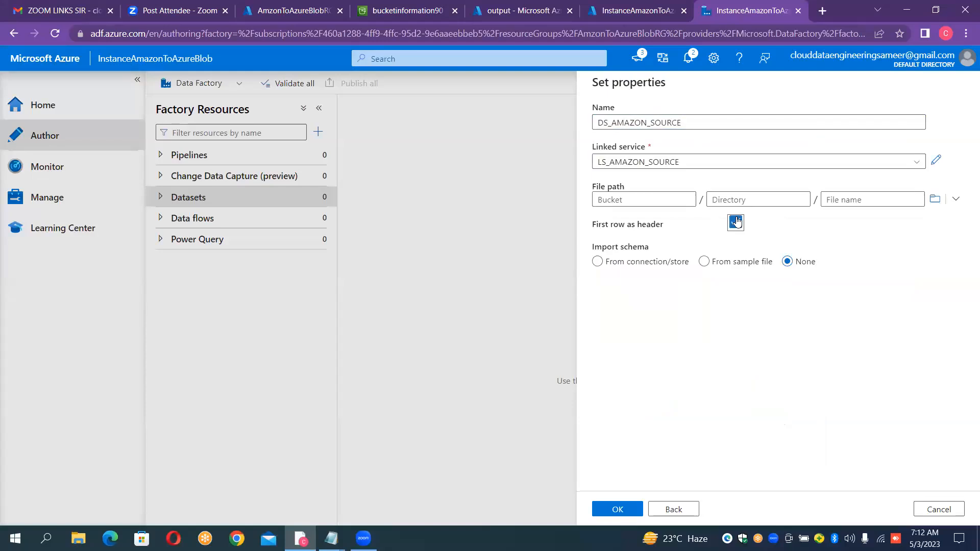
pyautogui.click(933, 200)
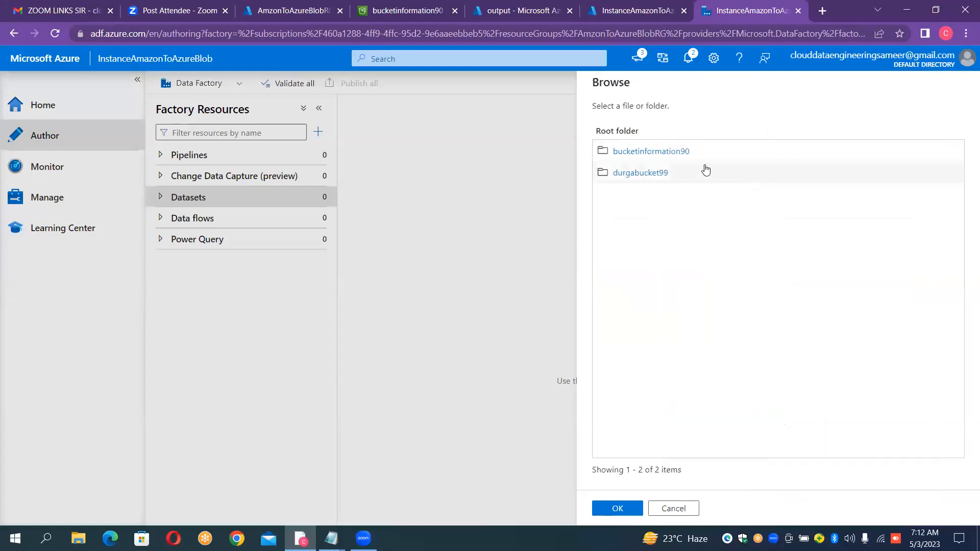
pyautogui.click(696, 157)
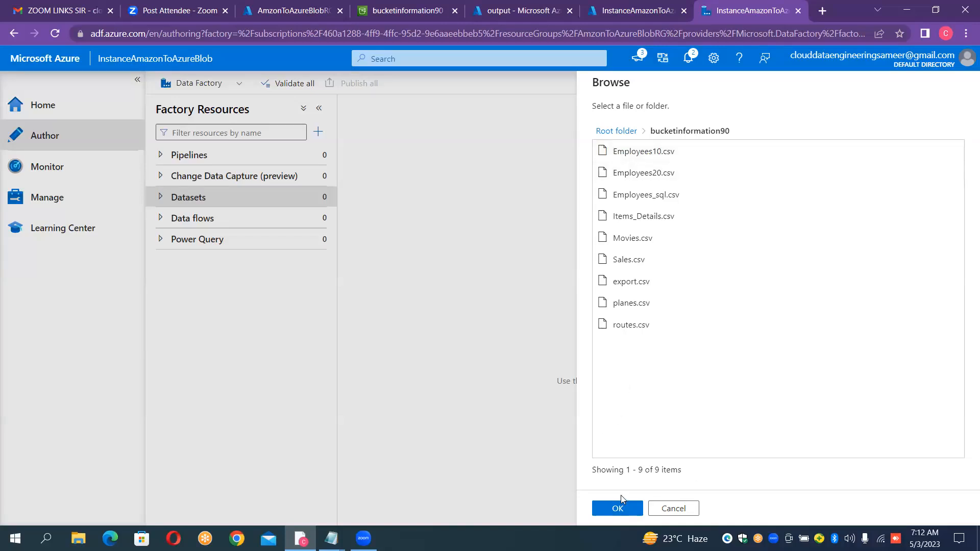
pyautogui.click(620, 508)
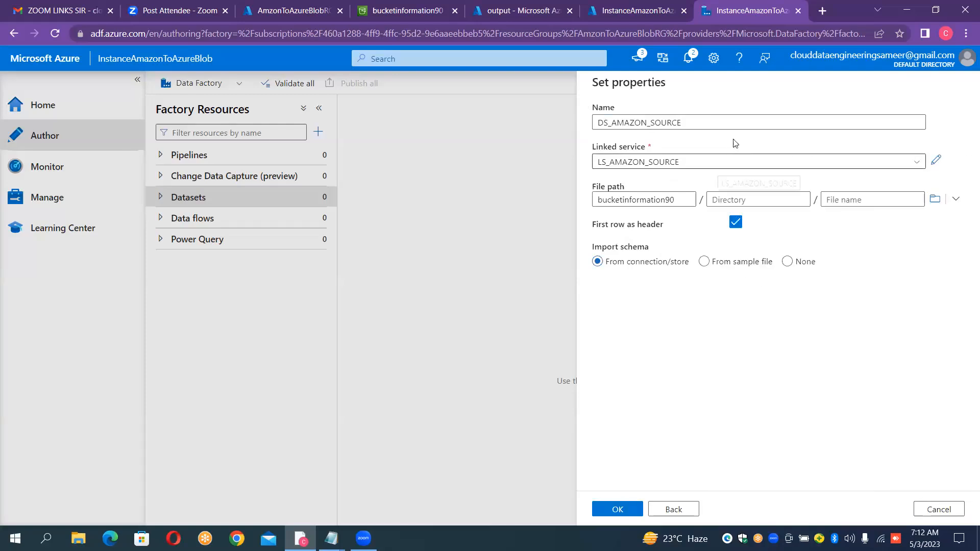
pyautogui.click(633, 510)
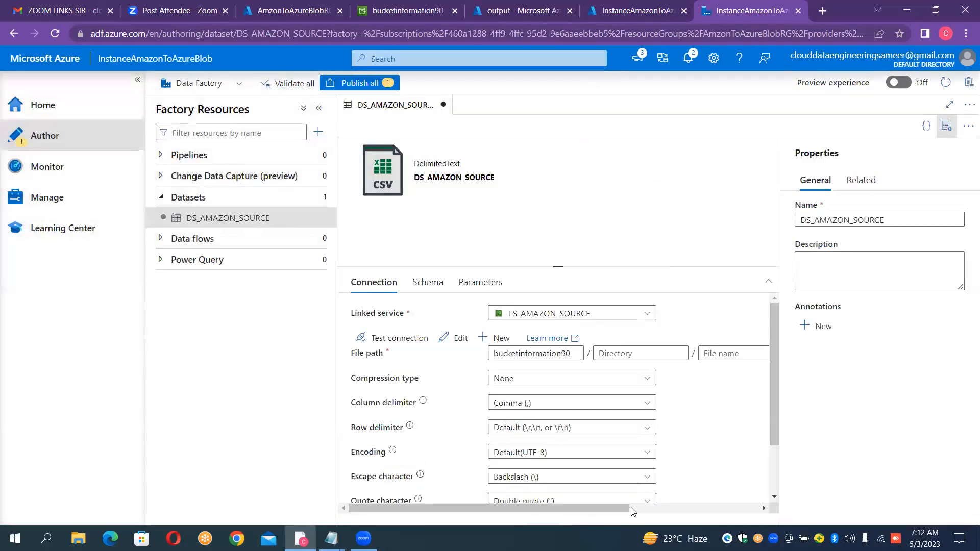
pyautogui.click(946, 128)
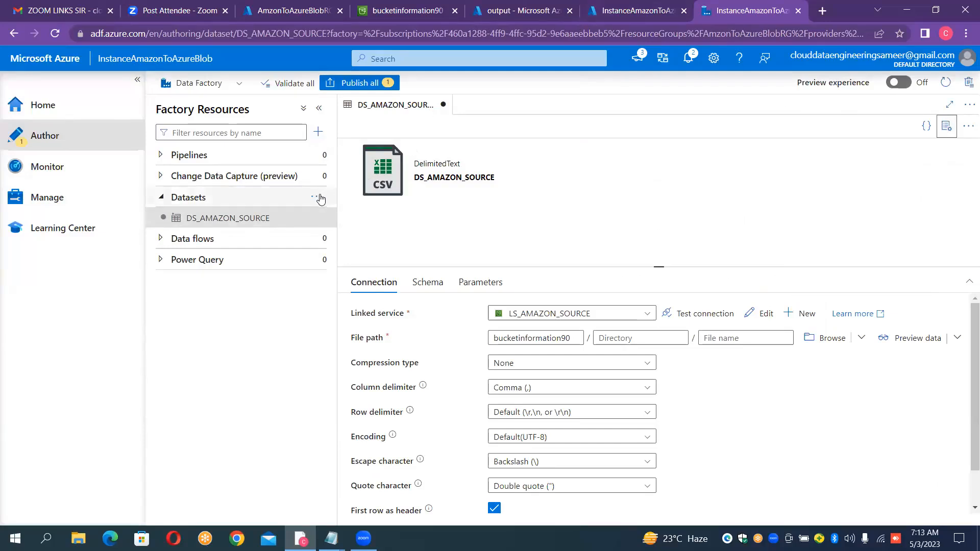
# - Start another new dataset with Azure Blob Storage as data store and DelimitedText as format
pyautogui.click(324, 199)
pyautogui.click(347, 214)
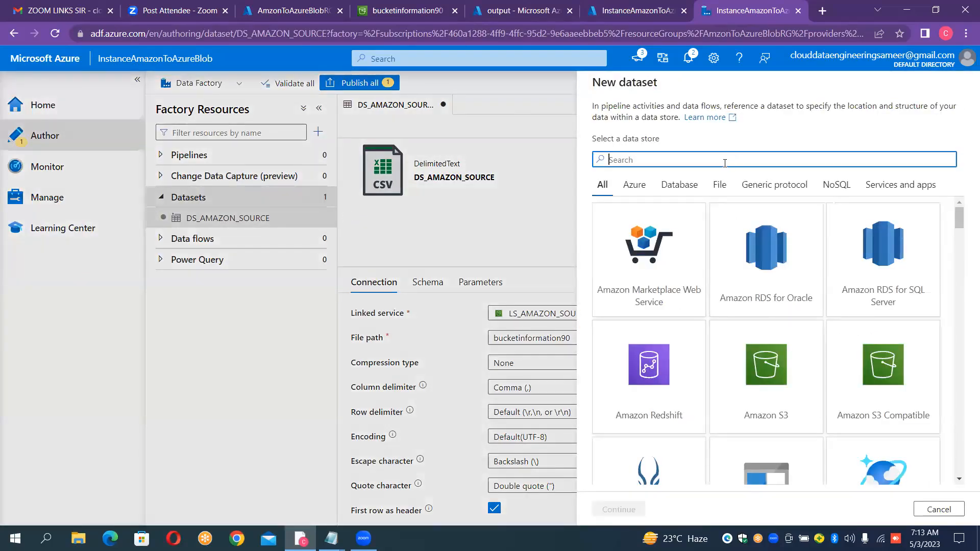
pyautogui.write('blob')
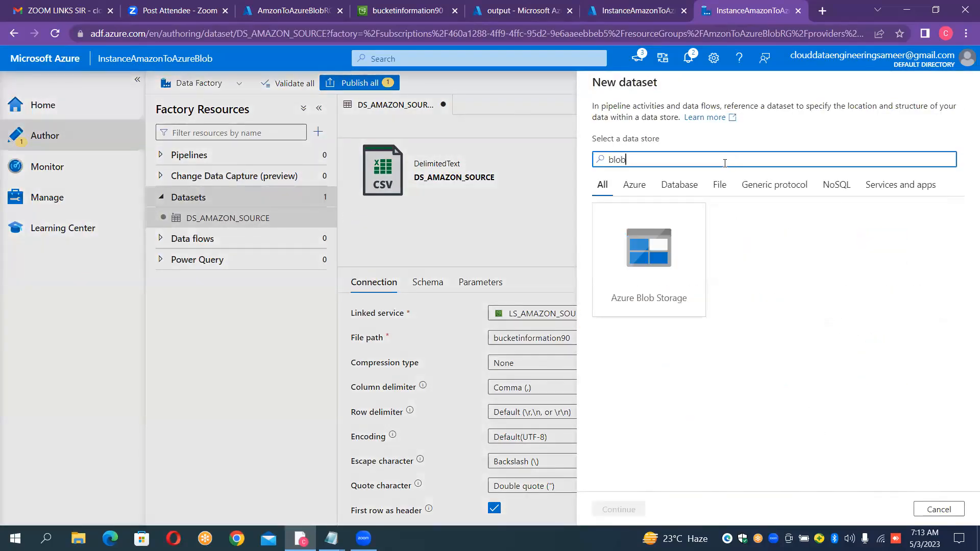
pyautogui.doubleClick(624, 271)
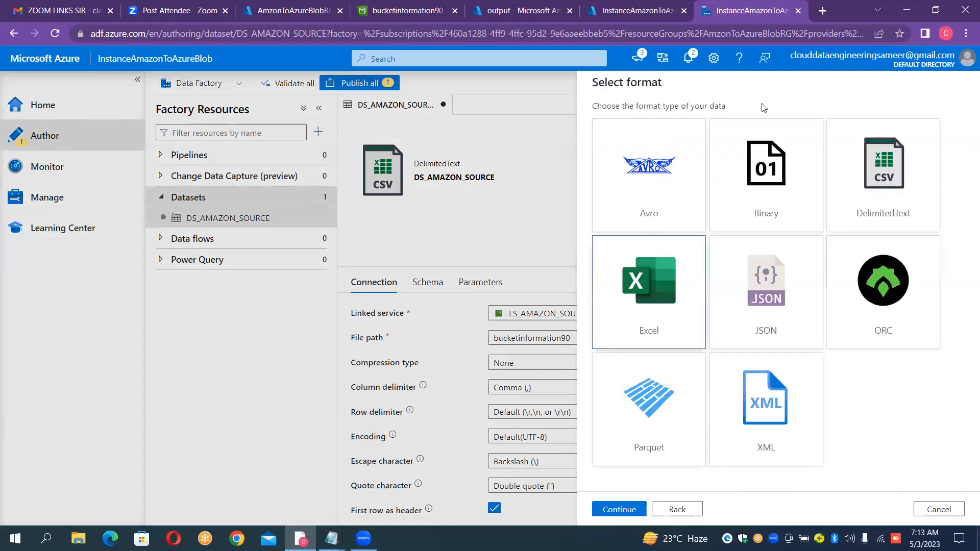
pyautogui.doubleClick(902, 174)
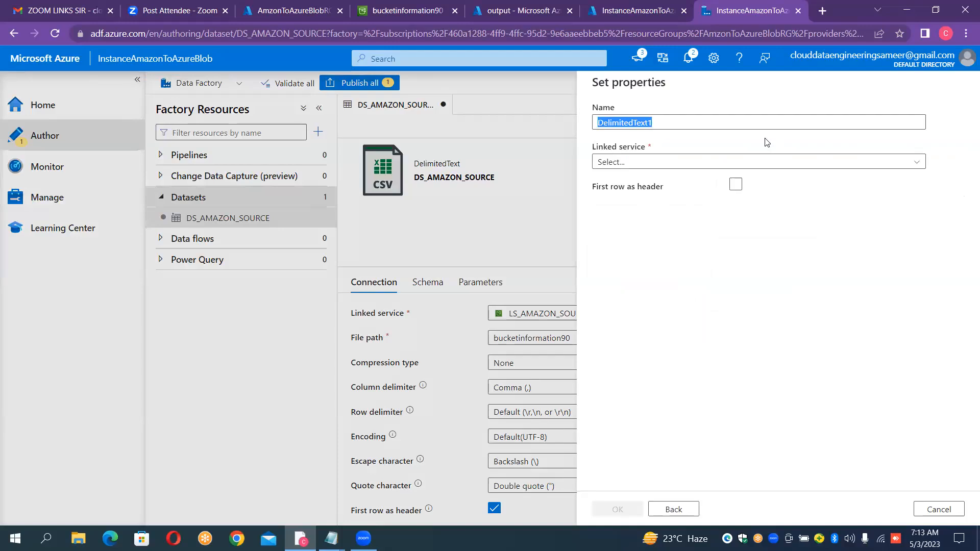
# - Name the Azure Blob Storage dataset DS_BLOB_SINK
pyautogui.click(703, 125)
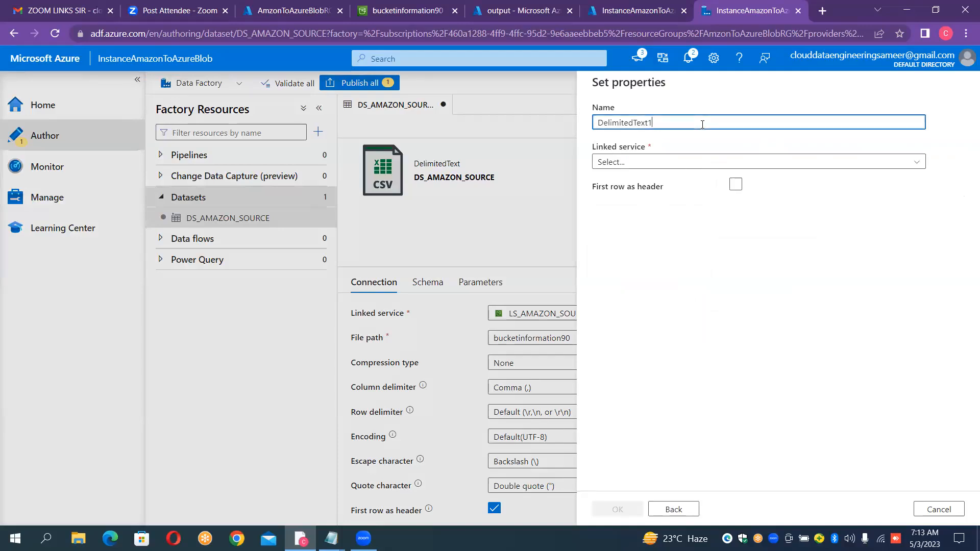
pyautogui.doubleClick(703, 124)
pyautogui.press('BackSpace')
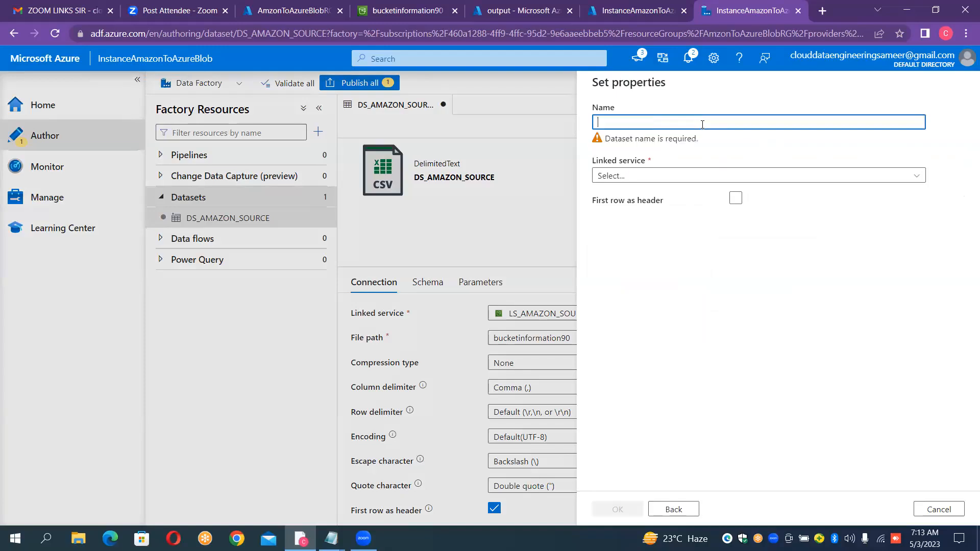
pyautogui.write('DS_')
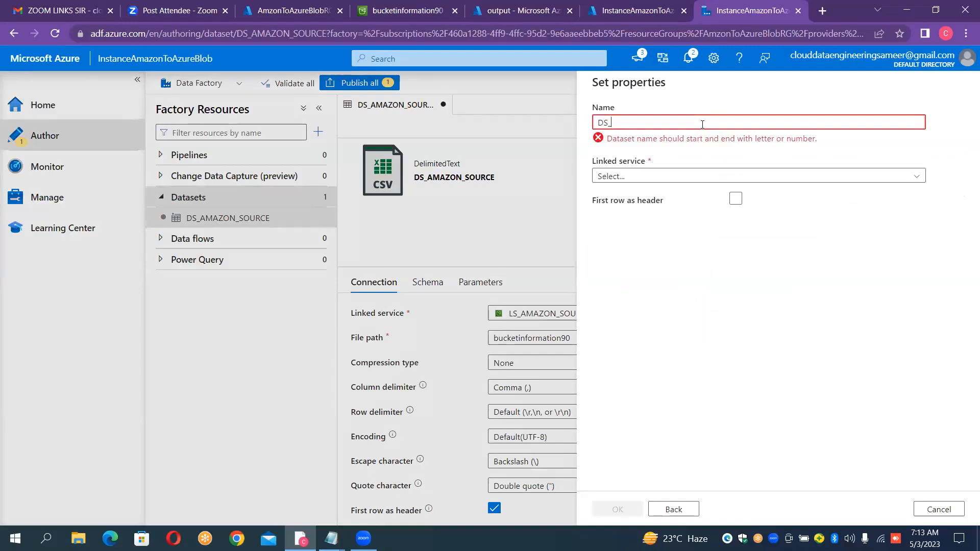
pyautogui.write('BLOB')
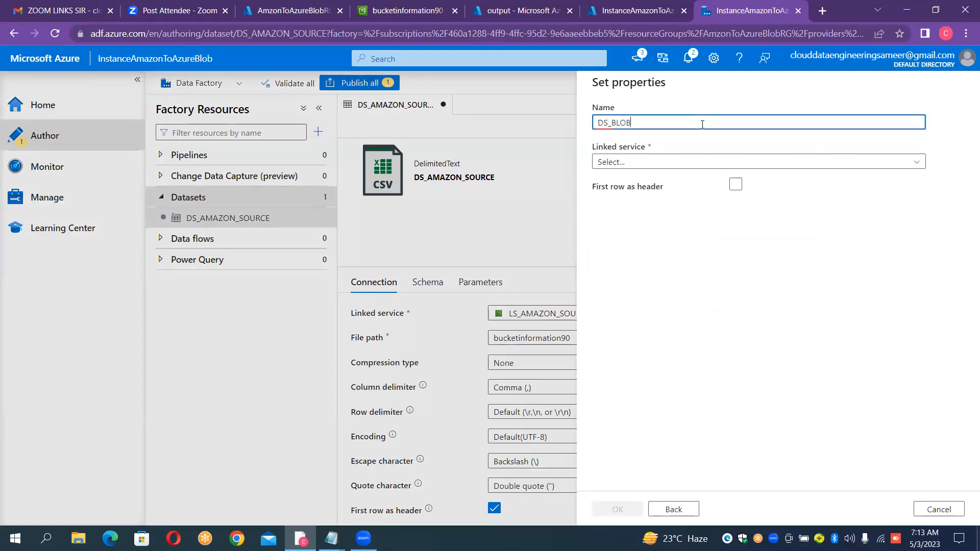
pyautogui.write('_SINK')
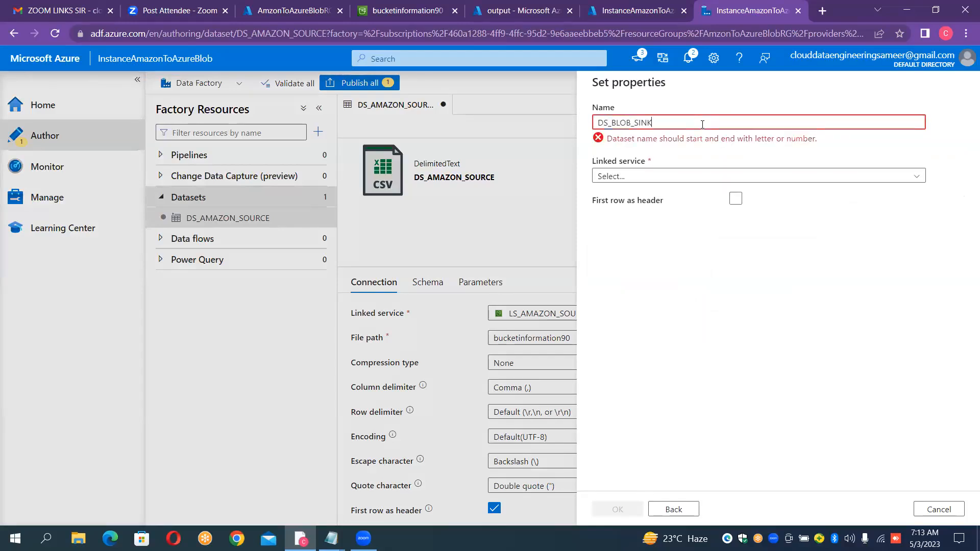
# - Link DS_BLOB_SINK to LS_BLOB_SINK, use the first row as header, set the output container as file path, create it and hide its properties
pyautogui.click(667, 162)
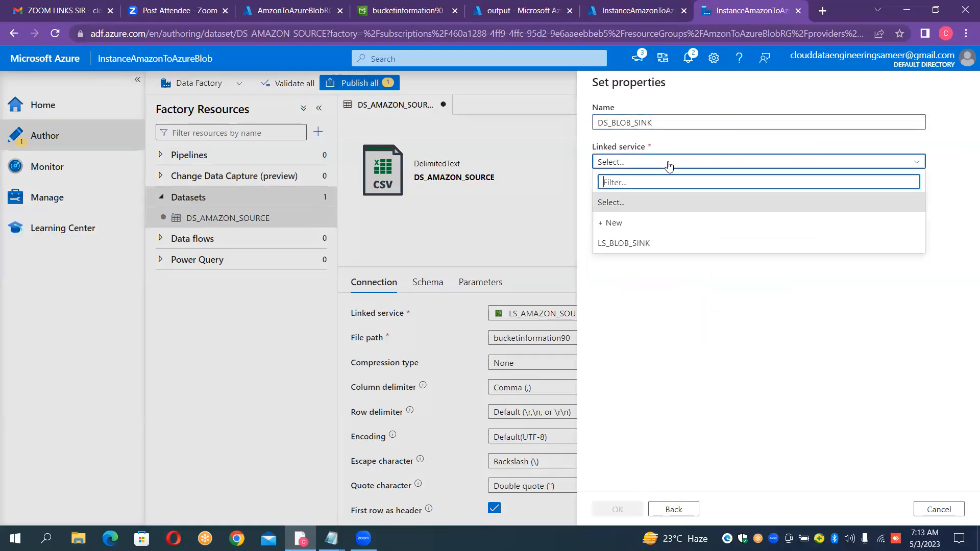
pyautogui.click(626, 245)
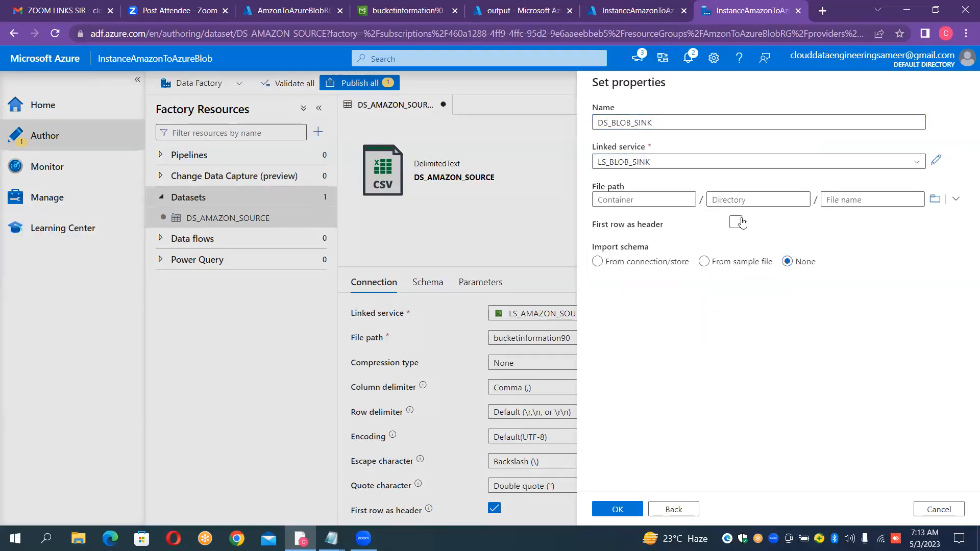
pyautogui.click(737, 226)
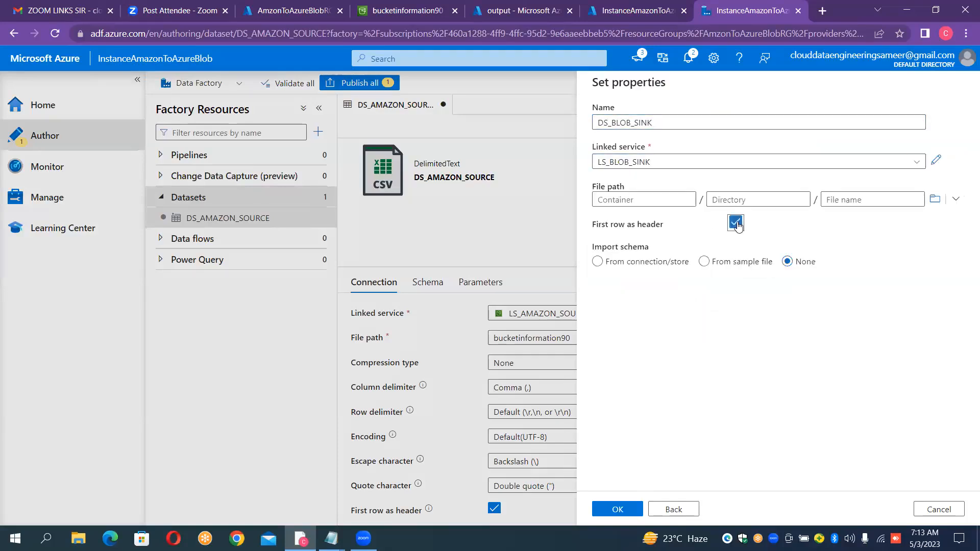
pyautogui.click(940, 203)
pyautogui.click(640, 156)
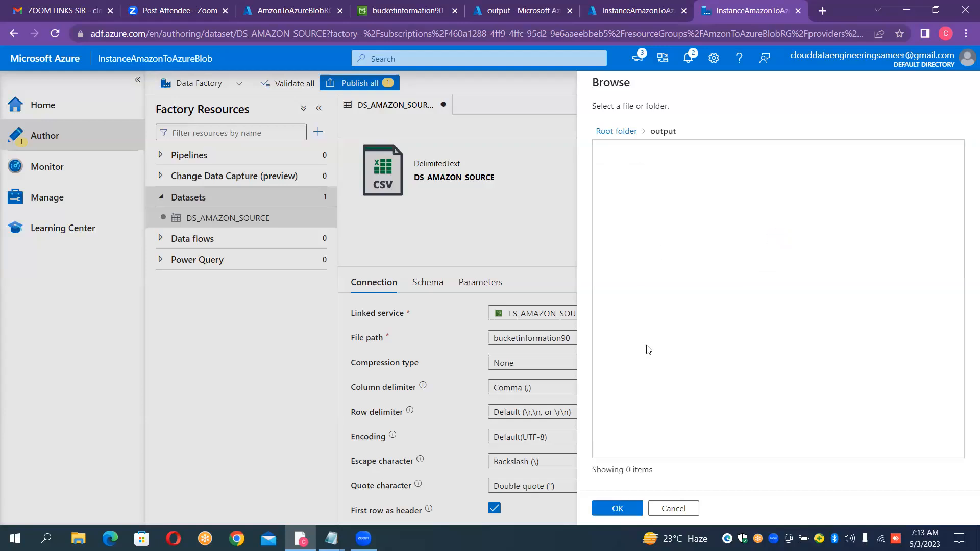
pyautogui.click(618, 509)
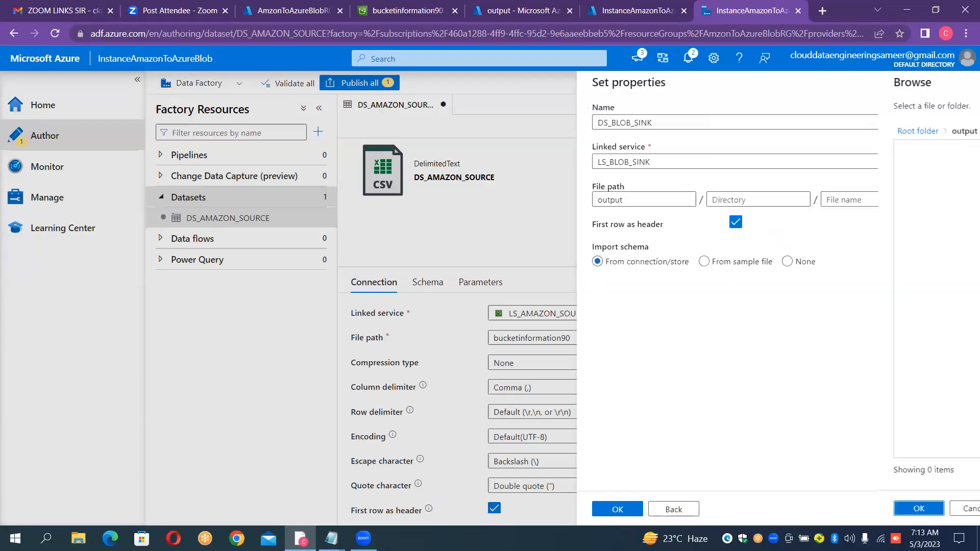
pyautogui.click(618, 509)
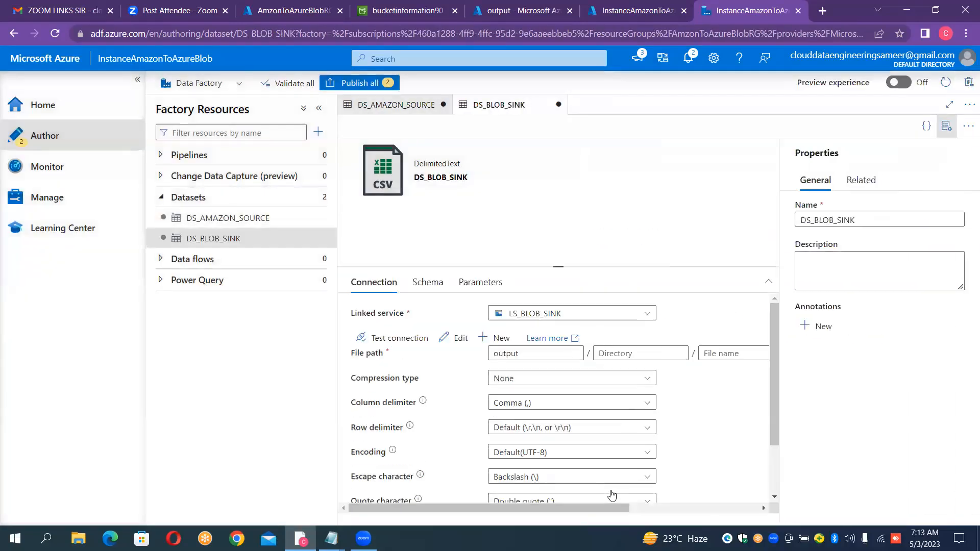
pyautogui.click(947, 126)
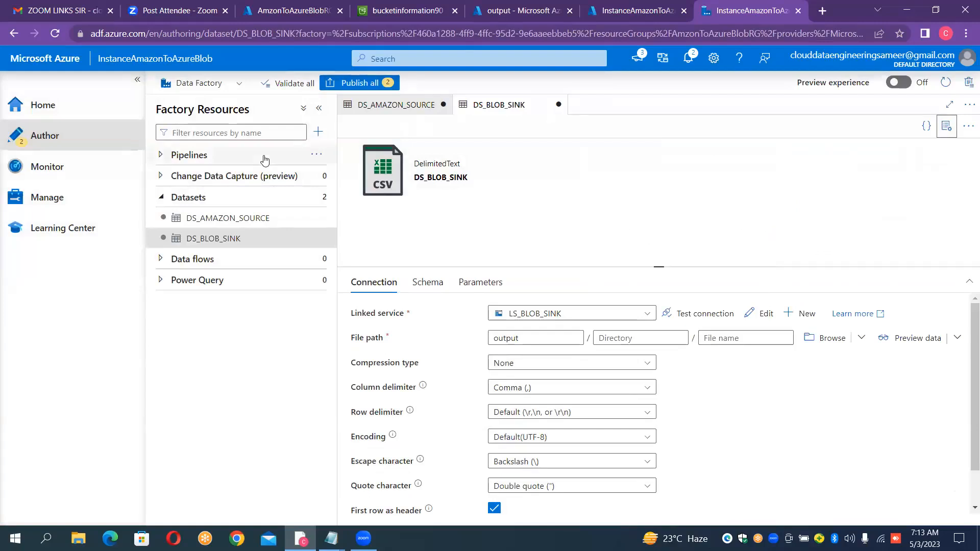
# - Create a new pipeline named PL_AMAZON_TO_AZUREBLOB and hide its properties
pyautogui.click(316, 155)
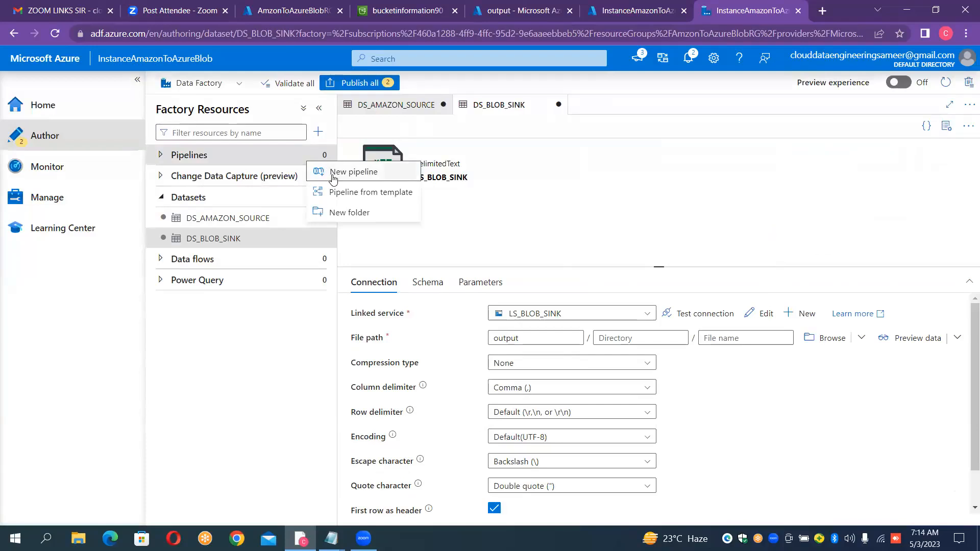
pyautogui.click(333, 174)
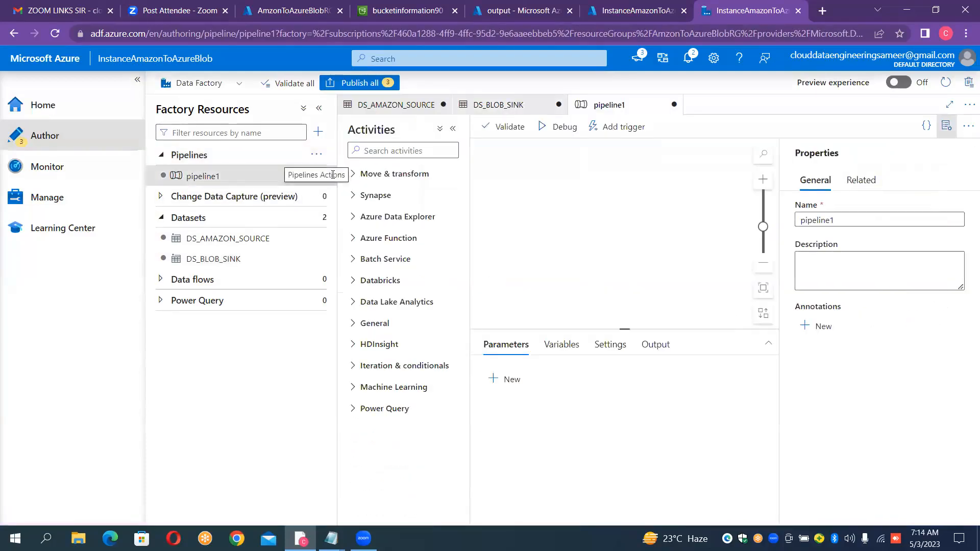
pyautogui.doubleClick(858, 209)
pyautogui.press('BackSpace')
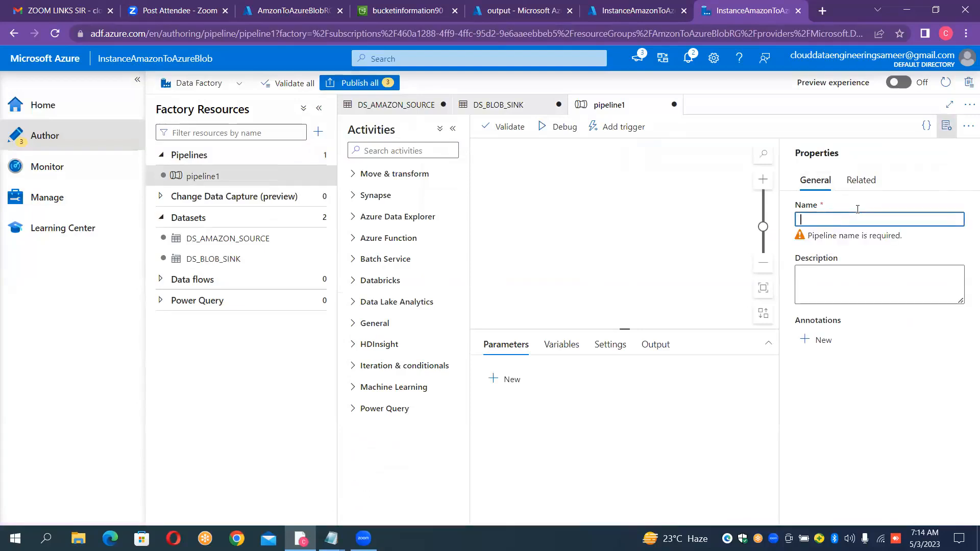
pyautogui.write('PL_AM')
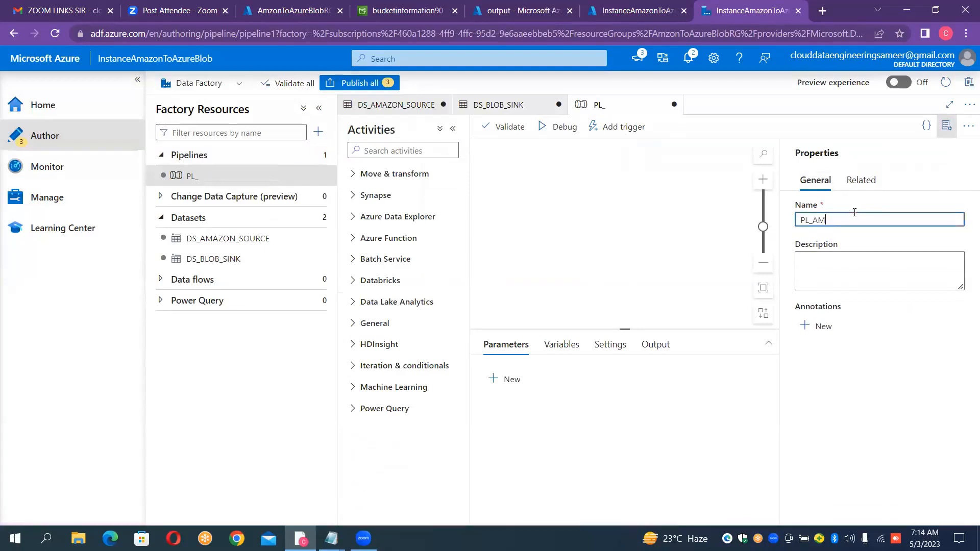
pyautogui.write('AZONT')
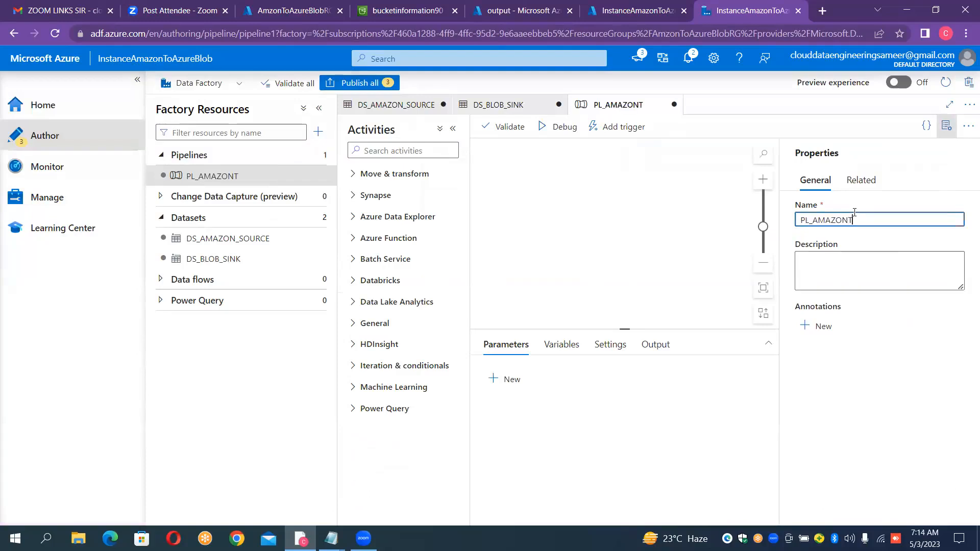
pyautogui.press('BackSpace')
pyautogui.write('_TO_AZUREB')
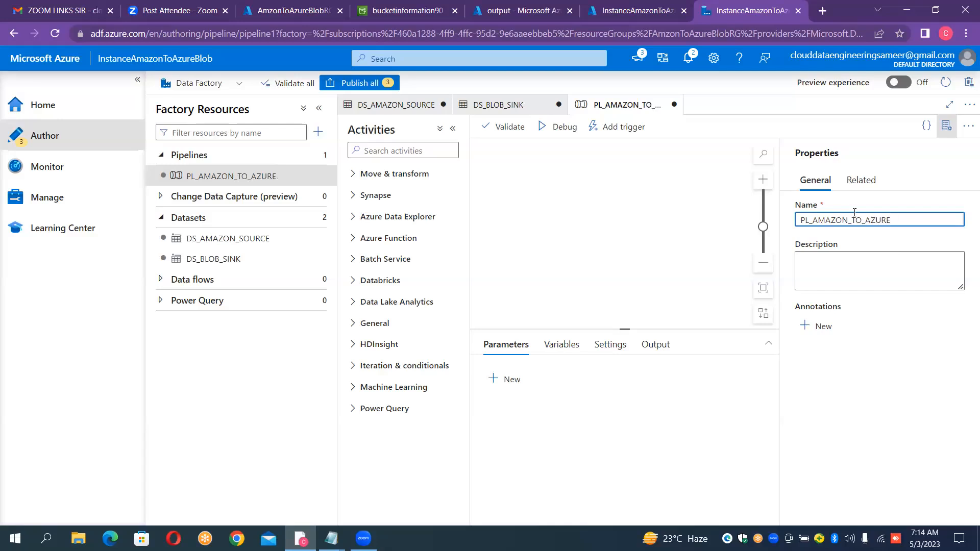
pyautogui.write('Lob')
pyautogui.press('BackSpace')
pyautogui.write('LOB')
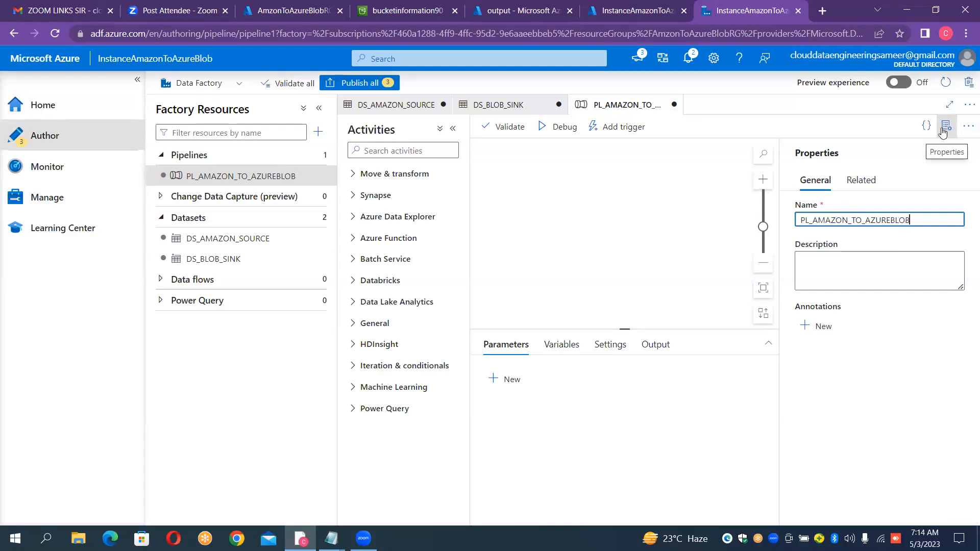
pyautogui.click(943, 133)
pyautogui.click(946, 127)
pyautogui.click(946, 127)
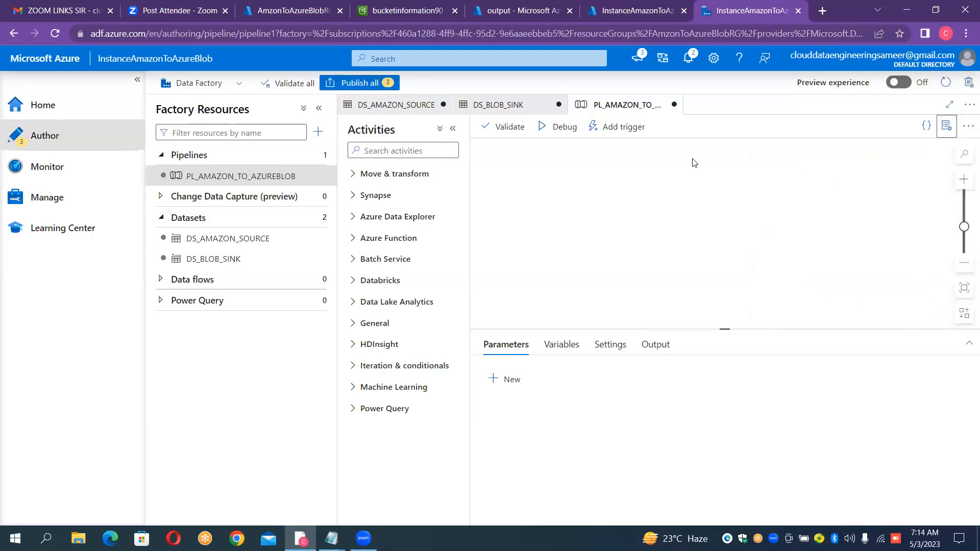
# - Add a Copy data activity to the pipeline and set its source to DS_AMAZON_SOURCE with the wildcard file path type
pyautogui.click(353, 176)
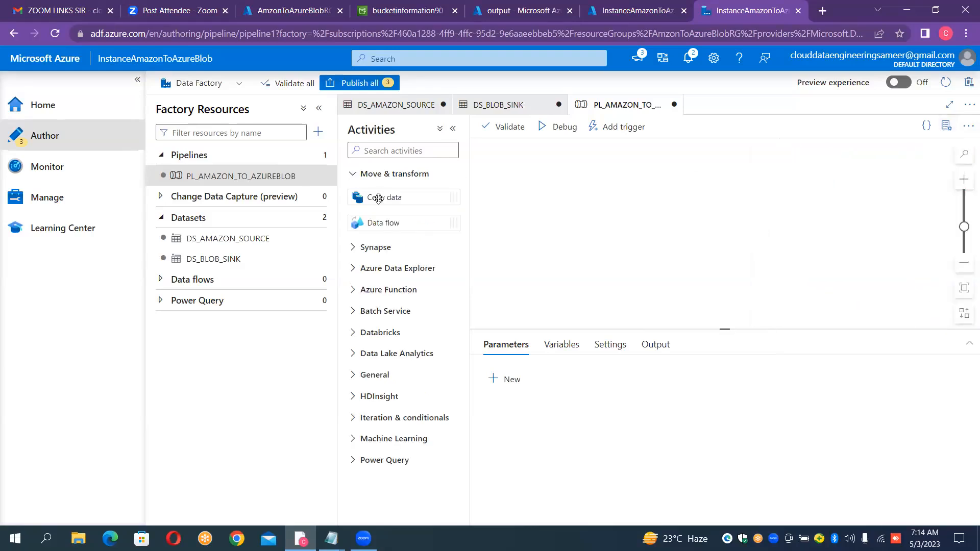
pyautogui.moveTo(377, 198); pyautogui.dragTo(567, 222)
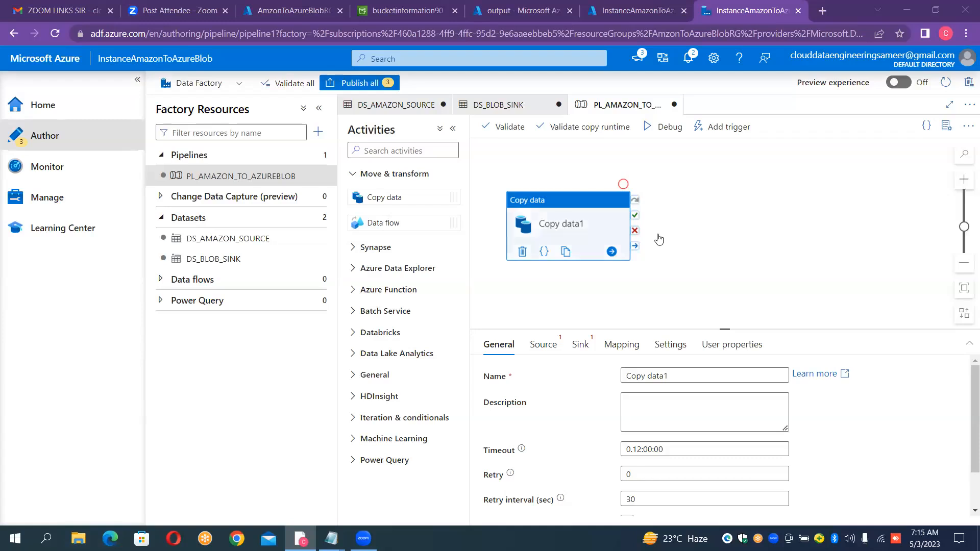
pyautogui.click(556, 345)
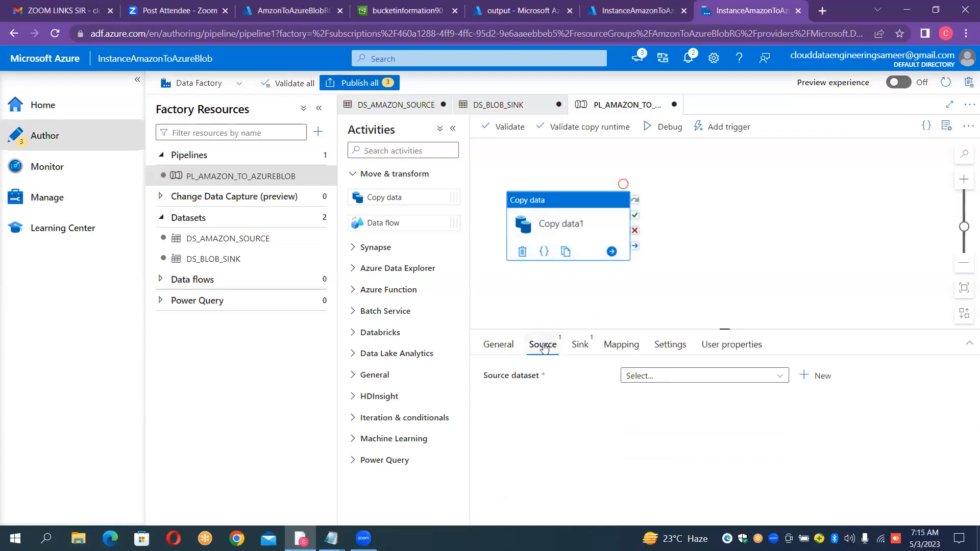
pyautogui.click(681, 378)
pyautogui.click(671, 416)
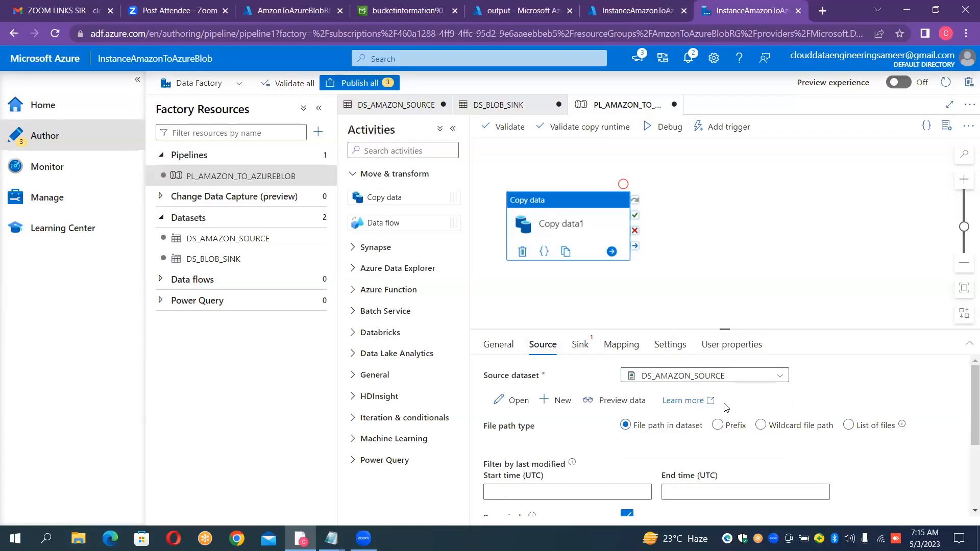
pyautogui.click(761, 426)
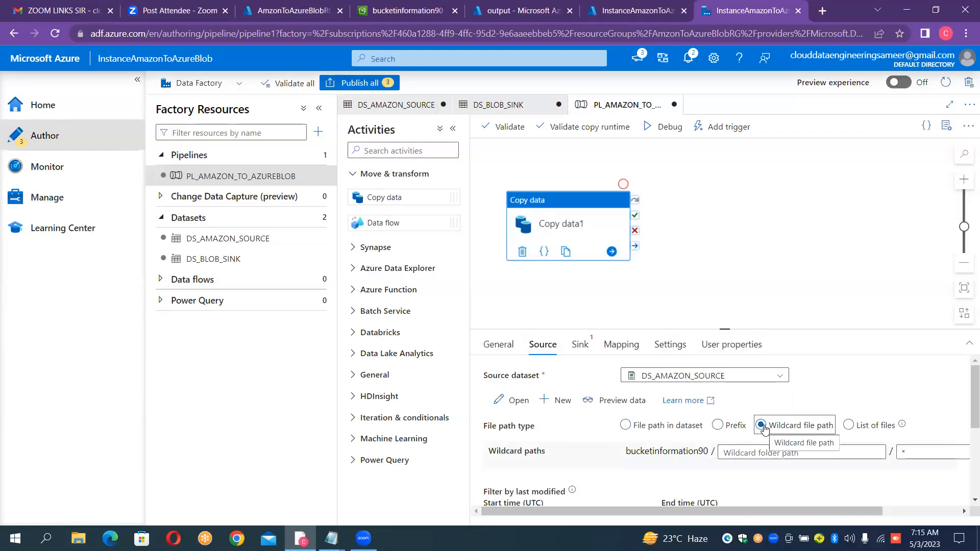
# - Set the copy activity's sink dataset to DS_BLOB_SINK with .csv as the file extension
pyautogui.click(585, 349)
pyautogui.click(651, 376)
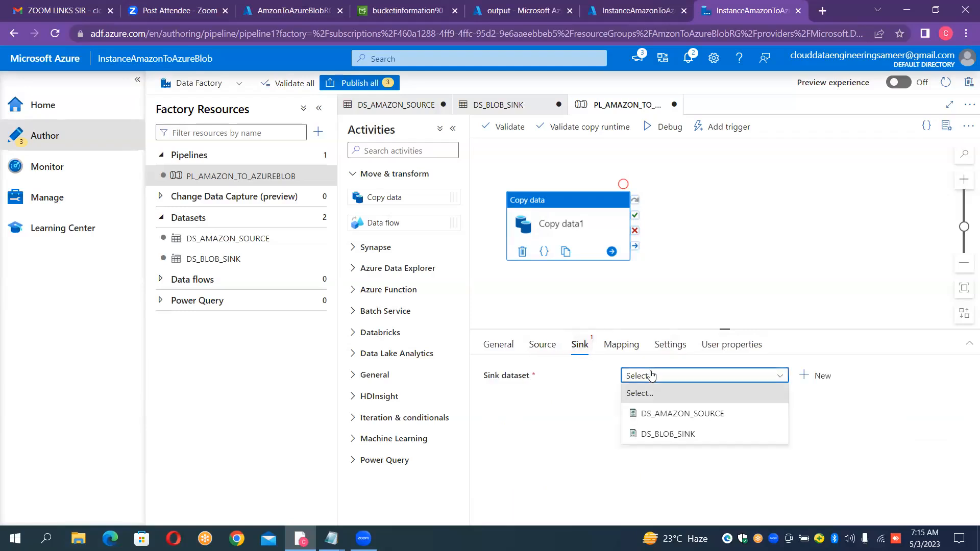
pyautogui.click(665, 433)
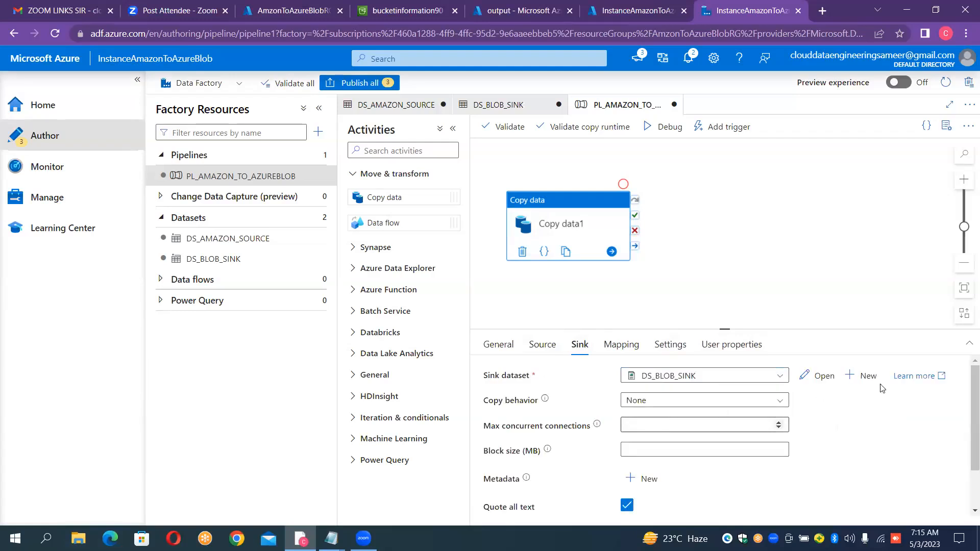
pyautogui.moveTo(724, 328); pyautogui.dragTo(725, 278)
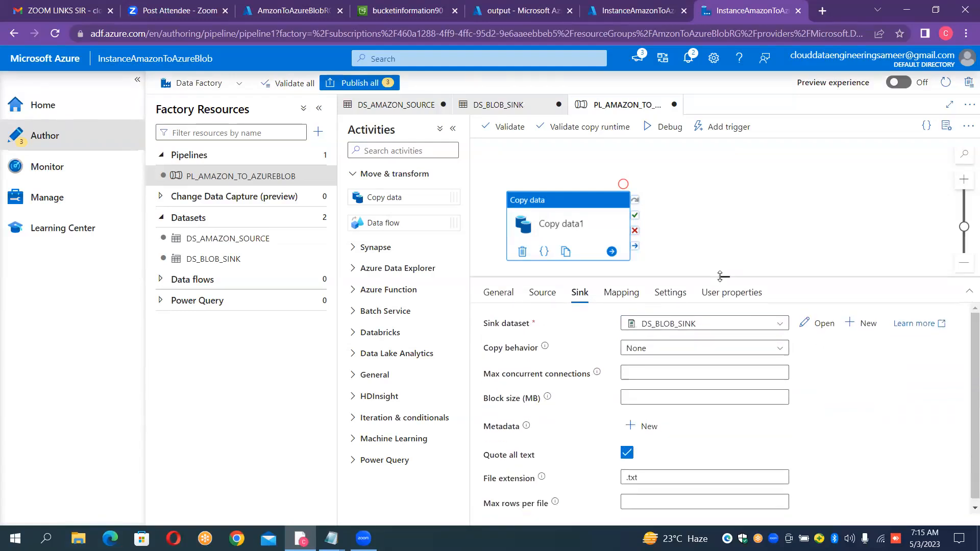
pyautogui.click(660, 479)
pyautogui.press('BackSpace')
pyautogui.press('BackSpace')
pyautogui.write('csv')
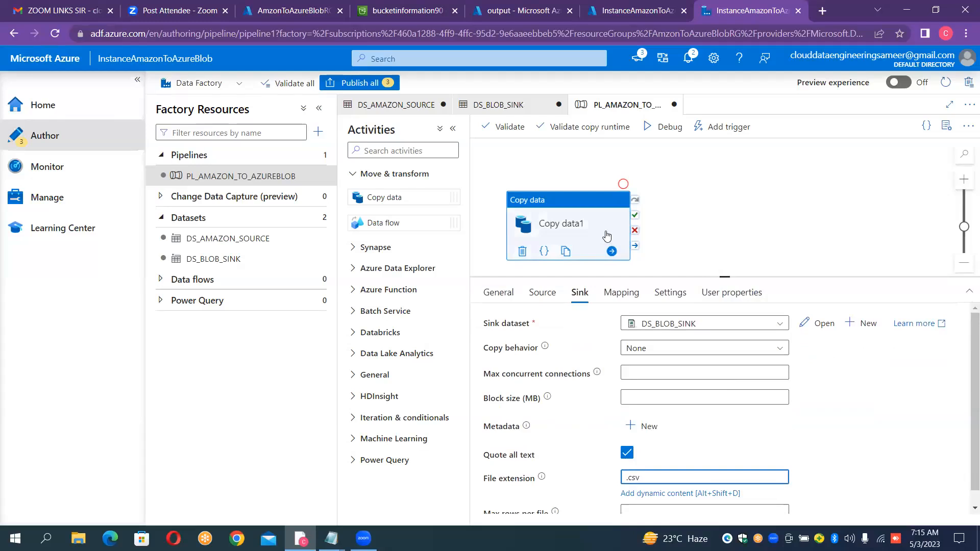
# - Run the pipeline in debug mode and refresh the output container's blob list in the Azure portal to check the copied files
pyautogui.click(665, 129)
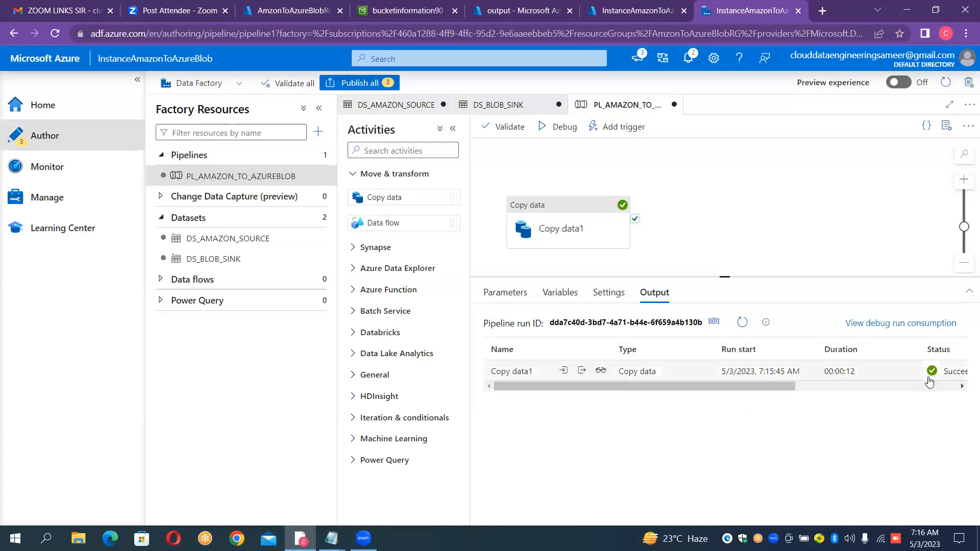
pyautogui.click(531, 16)
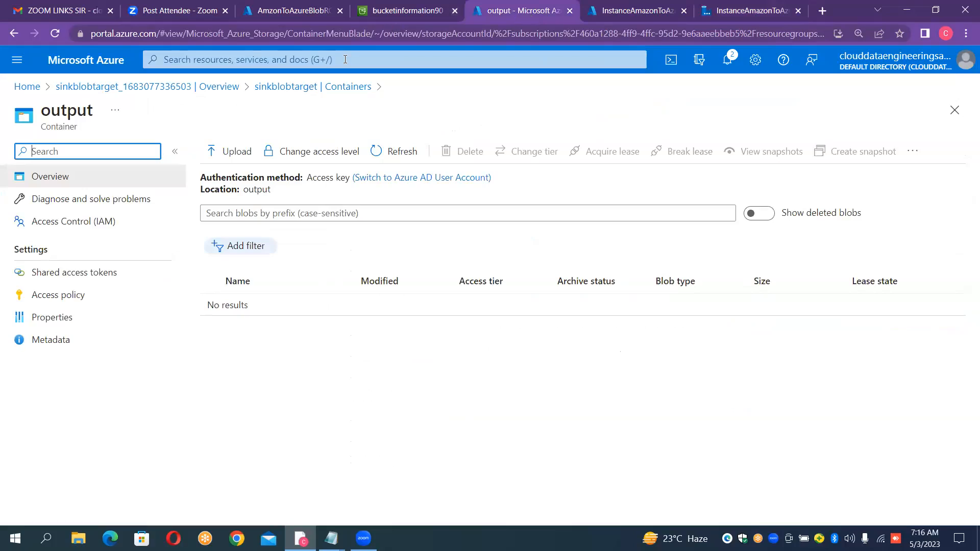
pyautogui.click(396, 159)
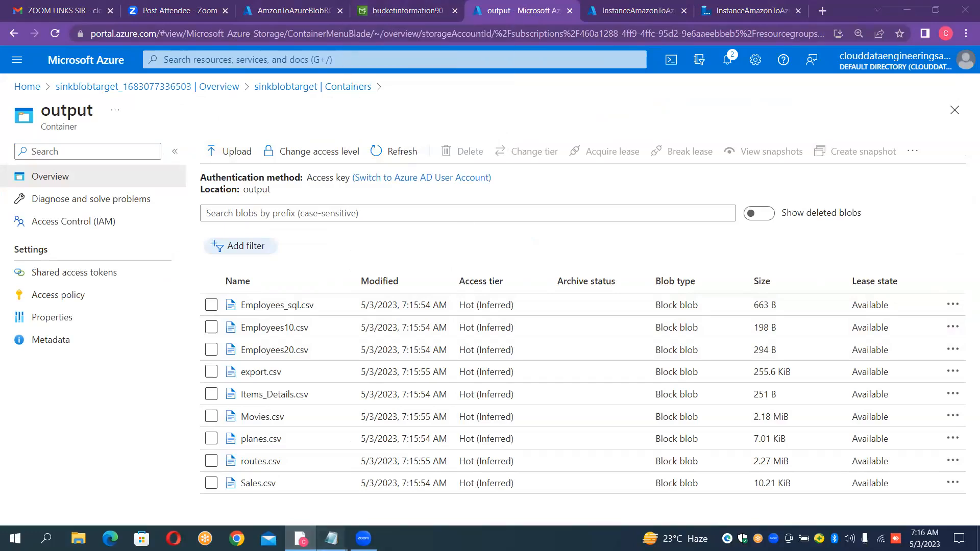
# - Switch to the Notepad notes and add a dashed separator below the secret access key, followed by the dash-underlined heading "Cross Cloud Computing"
pyautogui.moveTo(332, 538)
pyautogui.click(259, 472)
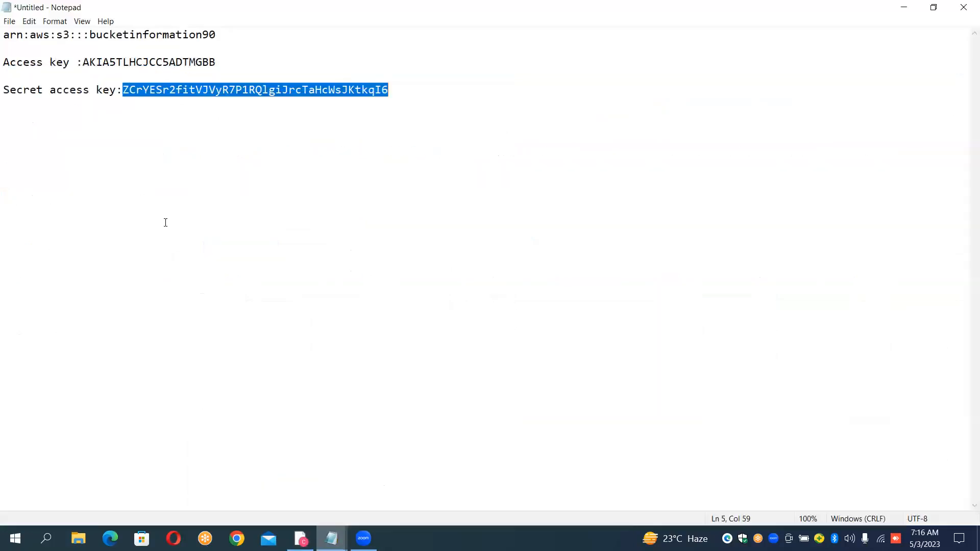
pyautogui.click(417, 87)
pyautogui.press('Return')
pyautogui.write('-')
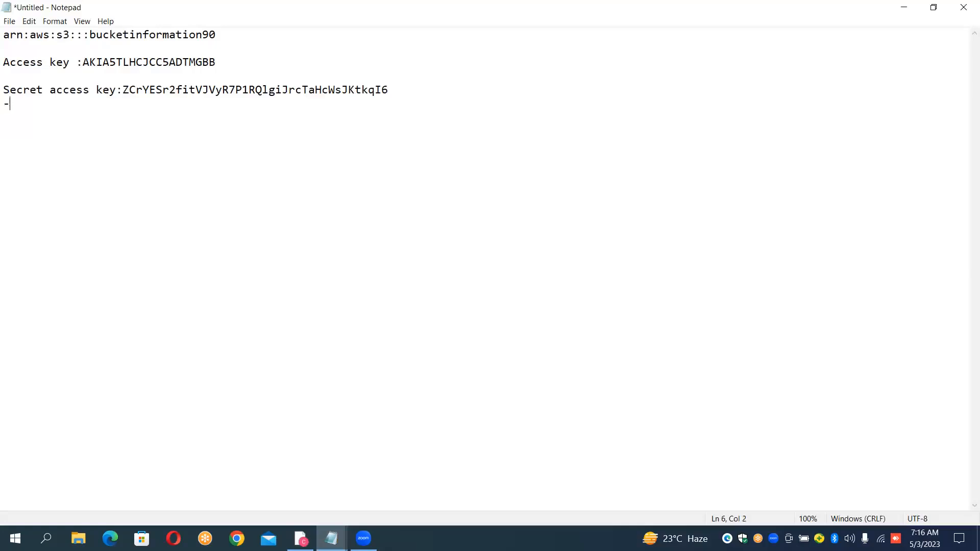
pyautogui.write('---------------------------------------------------------')
pyautogui.press('Return')
pyautogui.write('Cri')
pyautogui.press('BackSpace')
pyautogui.press('BackSpace')
pyautogui.write('ross Cloud Computing')
pyautogui.press('Return')
pyautogui.write('---------------------')
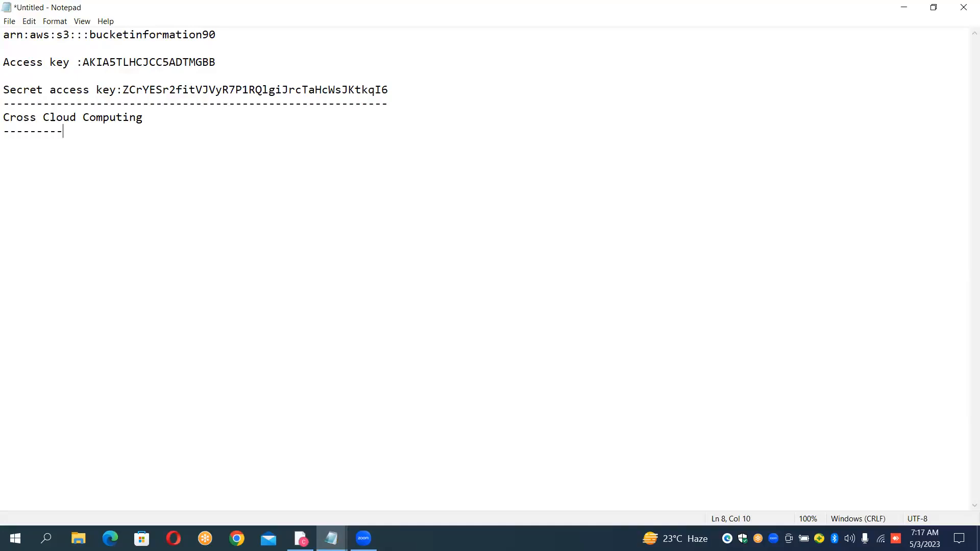
# - List "1.Snowflake" and "2.Amazon" under the Cross Cloud Computing heading, separated by a blank line
pyautogui.press('Return')
pyautogui.write('1.Snowflake')
pyautogui.press('Return')
pyautogui.press('Return')
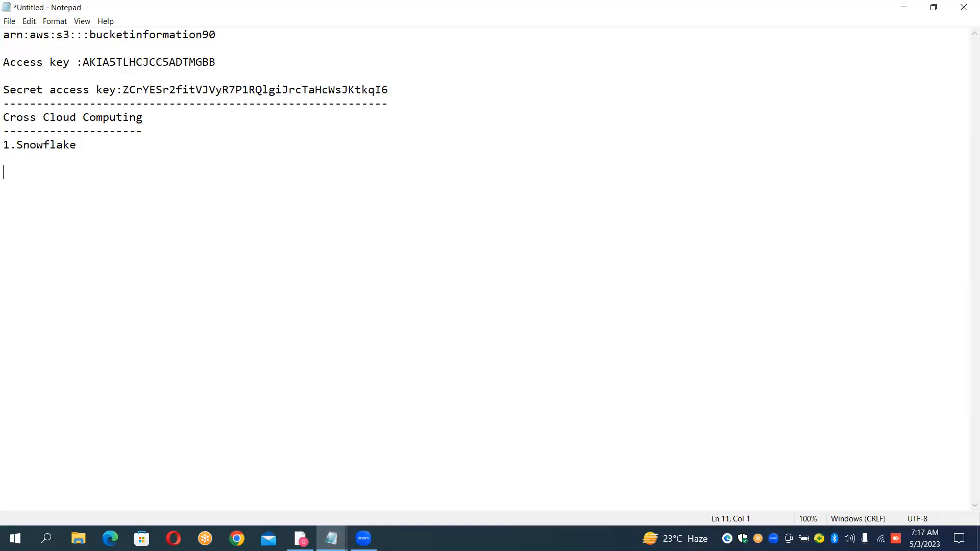
pyautogui.write('2.Amazon')
pyautogui.press('Return')
pyautogui.press('Return')
# - Add "3.RESTful API" as the third entry of the list
pyautogui.write('3.RestF')
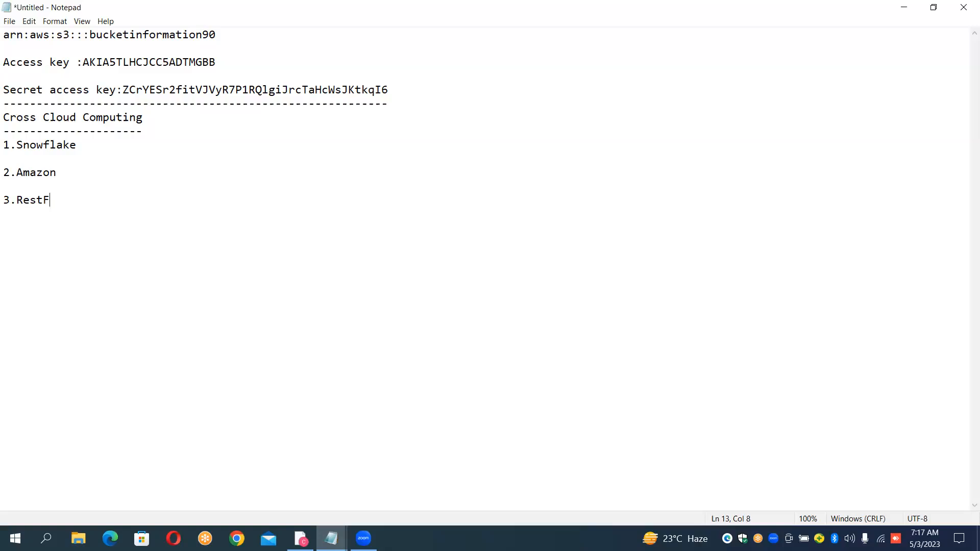
pyautogui.press('BackSpace')
pyautogui.press('BackSpace')
pyautogui.press('BackSpace')
pyautogui.press('BackSpace')
pyautogui.write('ESTful API')
pyautogui.press('Return')
# - Add "4.GCP------->Google Cloud Platform" as the fourth entry of the list
pyautogui.write('4.GCP-')
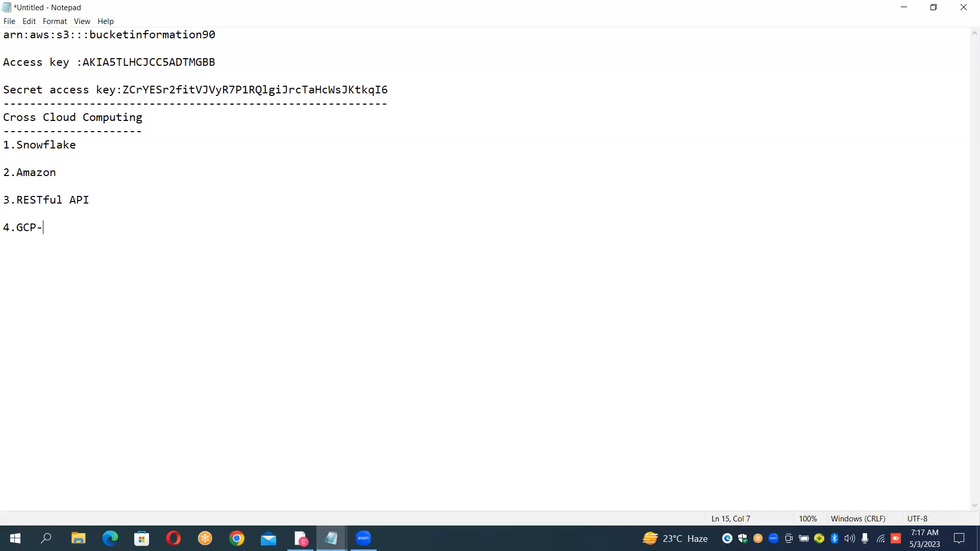
pyautogui.write('------>Google Cloud Platf')
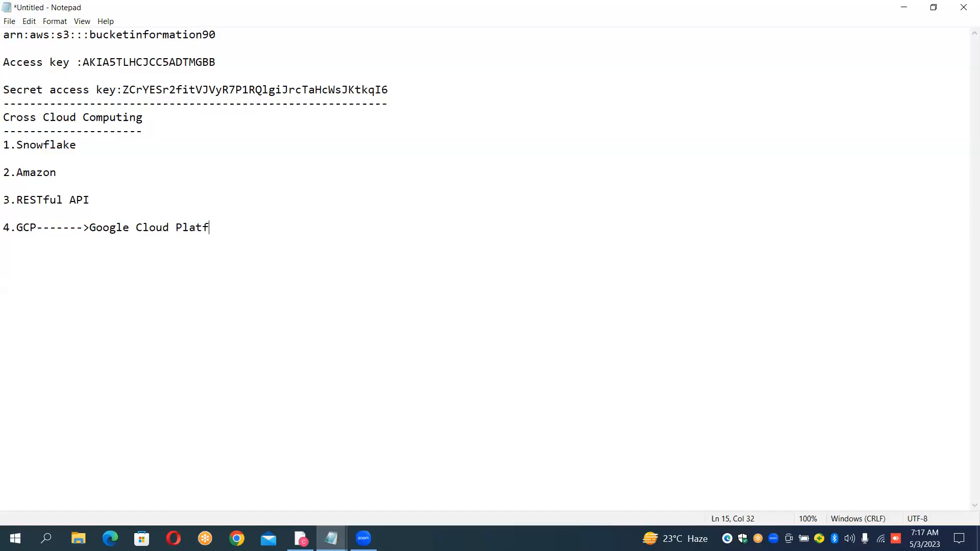
pyautogui.write('orm')
pyautogui.press('Return')
pyautogui.press('Return')
# - Close the list with a dashed line directly under the Google Cloud Platform entry, removing the blank line between them
pyautogui.write('----------------------------------')
pyautogui.press('Up')
pyautogui.press('Delete')
# - Highlight the "1.Snowflake" entry in the list
pyautogui.press('Up')
pyautogui.press('Up')
pyautogui.press('Up')
pyautogui.hotkey('shift', 'Down')
pyautogui.hotkey('shift', 'Down')
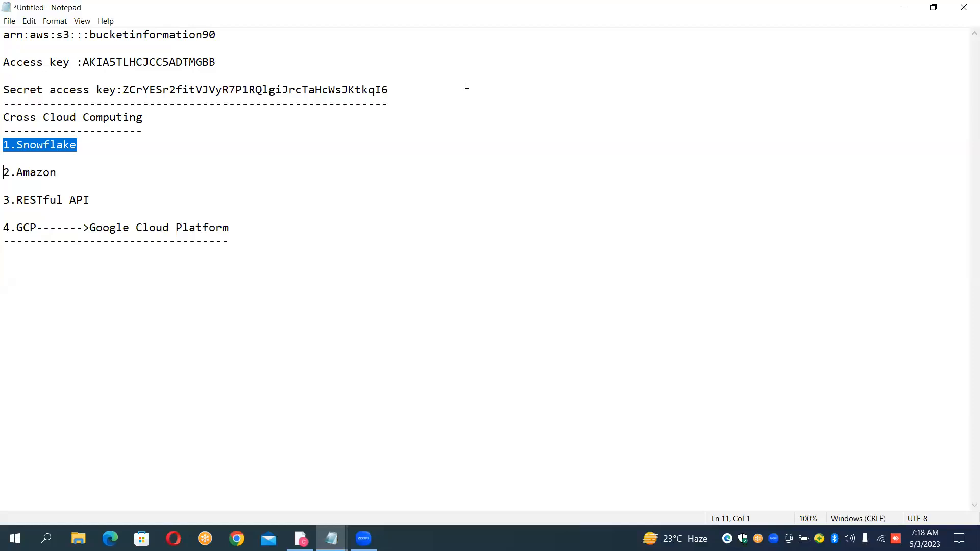
# - Start a new list below the dashed line with "1.Azure Blob To Azure Blob Storage", leaving a blank line above it
pyautogui.click(239, 246)
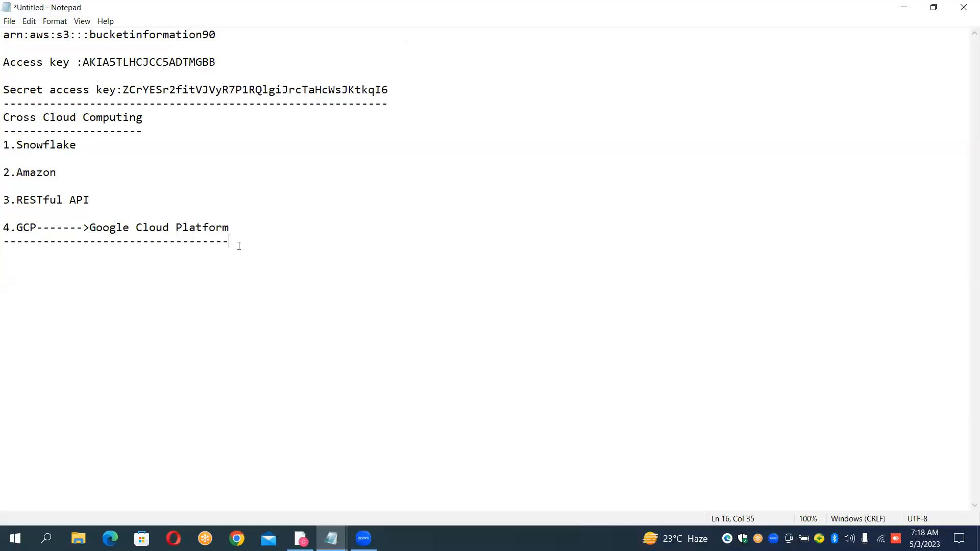
pyautogui.press('Return')
pyautogui.press('Return')
pyautogui.write('1.Azure Blob To Azure')
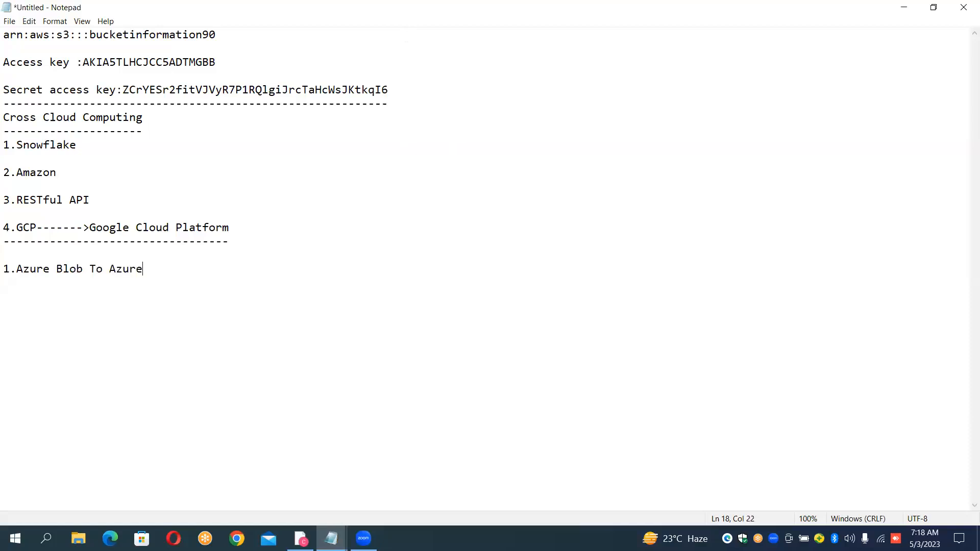
pyautogui.write(' Blob Storage')
# - Add "2.Azure Blob To Azure Data lake Gen2" as the second entry of the new list, separated by a blank line
pyautogui.press('Return')
pyautogui.press('Return')
pyautogui.write('2.')
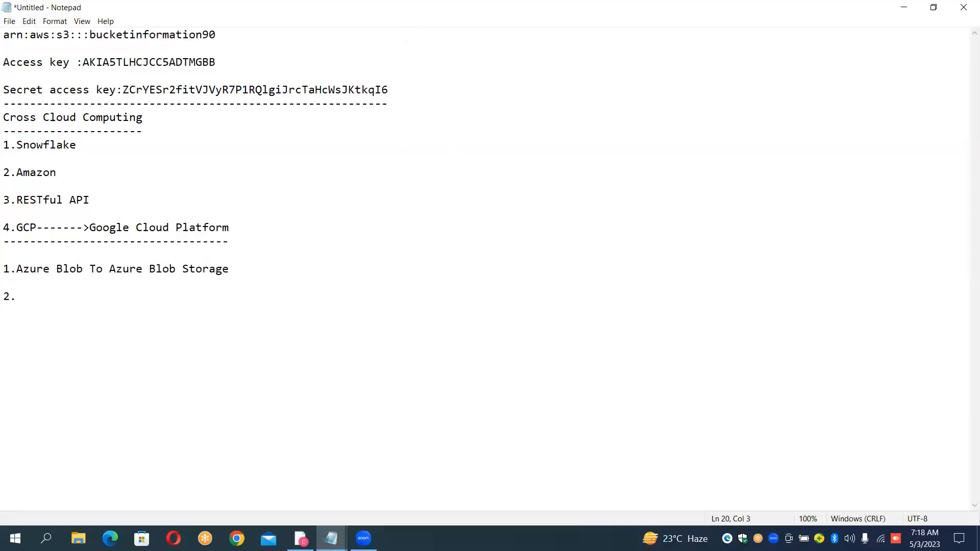
pyautogui.write('Azure Blob To Azure Data')
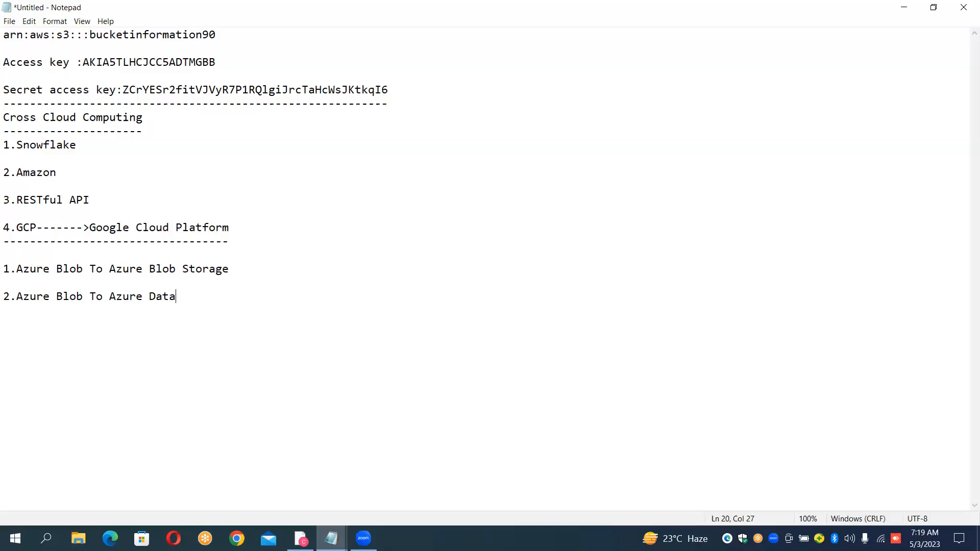
pyautogui.write(' lake Gen2')
# - Add "3.Azure Blob To Azure SQL DB" as the third entry of the Azure list, separated by a blank line
pyautogui.press('Return')
pyautogui.press('Return')
pyautogui.write('3.Azu')
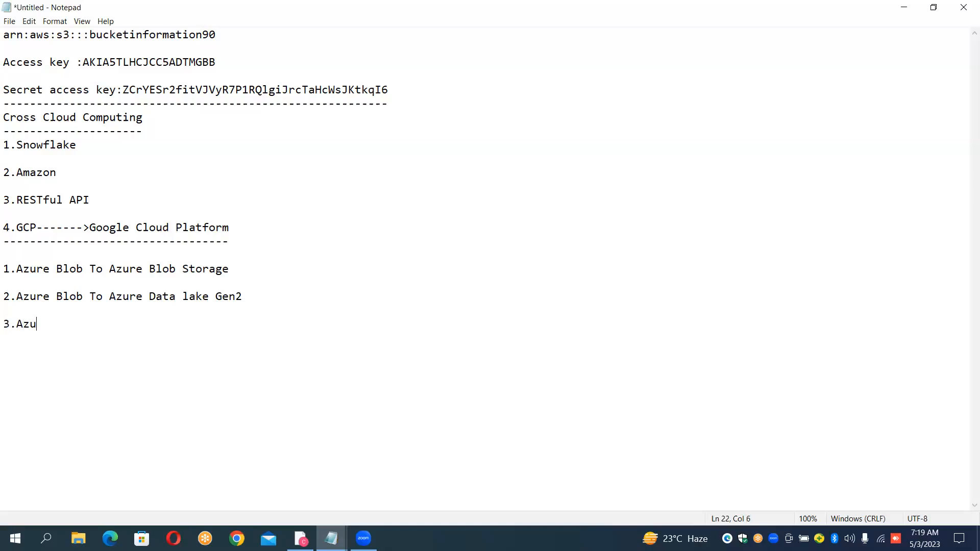
pyautogui.write('re Blob To Azure')
pyautogui.write('SQ')
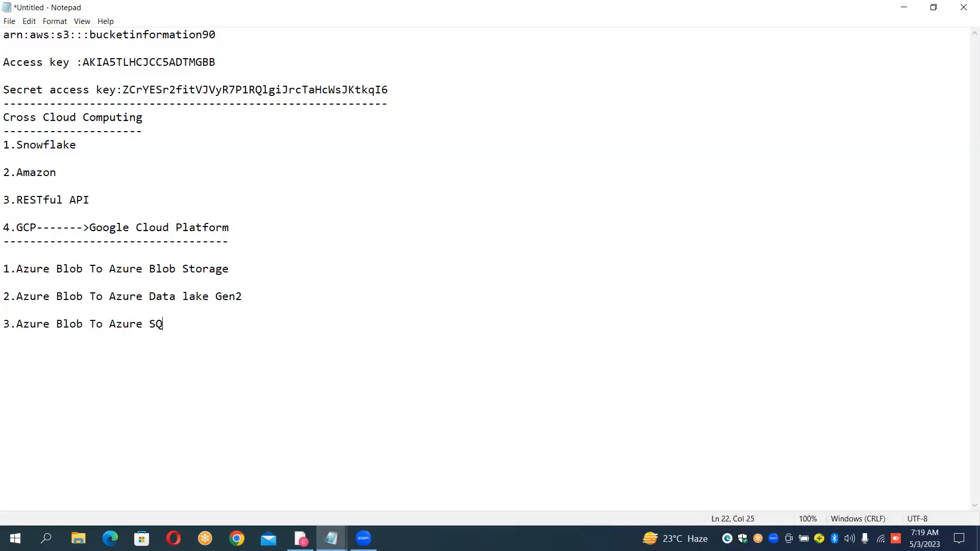
pyautogui.write('L DB')
# - Add "4.Parameters" as the fourth entry of the Azure list, separated by a blank line
pyautogui.press('Return')
pyautogui.press('Return')
pyautogui.write('4.Parameters')
pyautogui.press('Return')
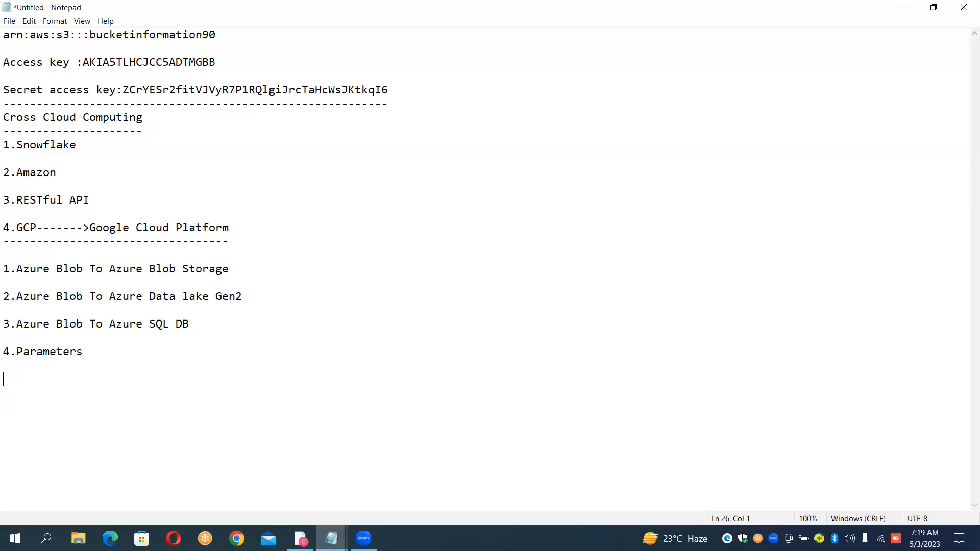
# - Begin the fifth entry below Parameters with only its number, "5."
pyautogui.write('5.')
pyautogui.write('Linke')
pyautogui.press('BackSpace')
pyautogui.press('BackSpace')
pyautogui.press('BackSpace')
pyautogui.press('BackSpace')
pyautogui.press('BackSpace')
# - Insert the indented sub-item "a.Linked Service Parameters" directly under the "4.Parameters" entry
pyautogui.click(94, 352)
pyautogui.press('Return')
pyautogui.write('a.Linked Service Pa')
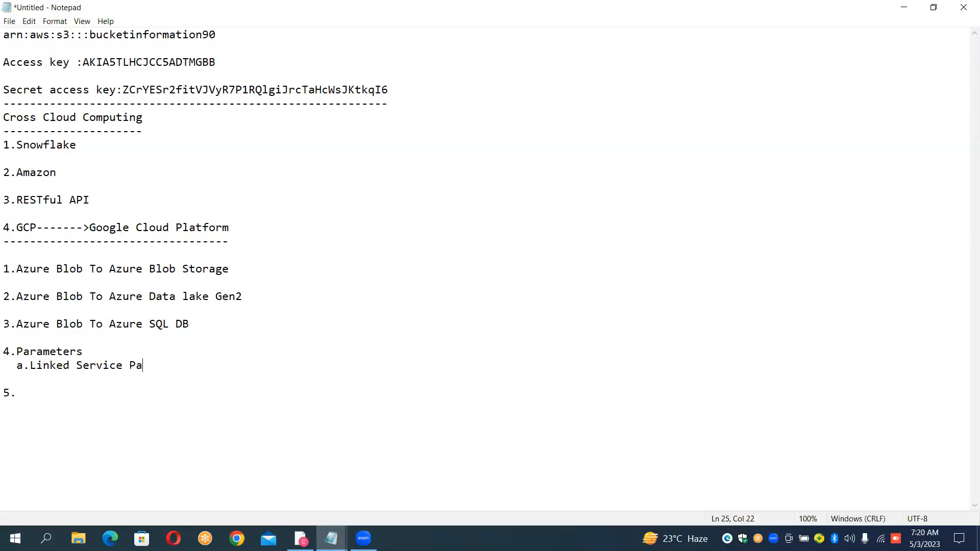
pyautogui.write('armeter')
pyautogui.press('BackSpace')
pyautogui.press('BackSpace')
pyautogui.press('BackSpace')
pyautogui.press('BackSpace')
pyautogui.press('BackSpace')
pyautogui.press('BackSpace')
pyautogui.press('BackSpace')
pyautogui.write('rameters')
# - Add the indented sub-item "b.Pipeline Dataset Parameters" below the Linked Service Parameters line
pyautogui.press('Return')
pyautogui.write('b.Pipel')
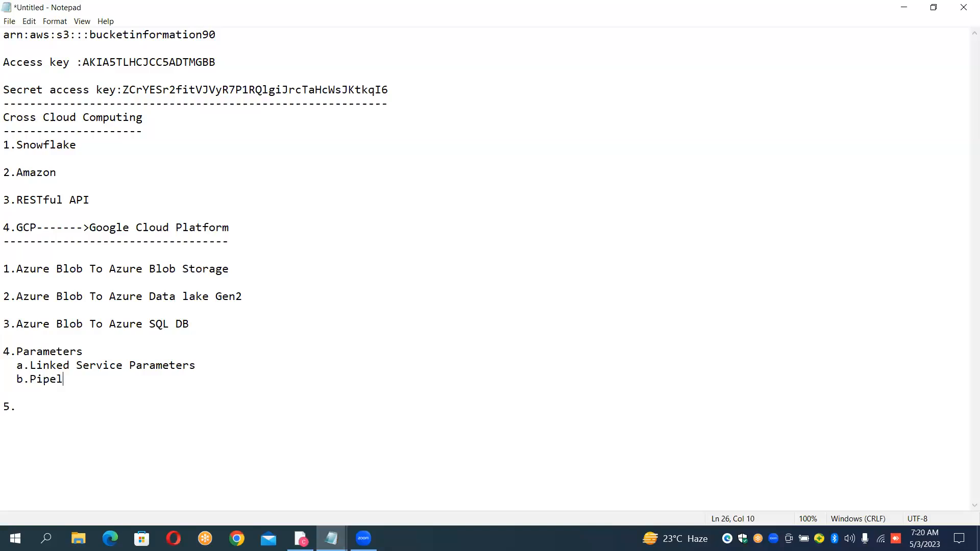
pyautogui.write('ine Dataset Param')
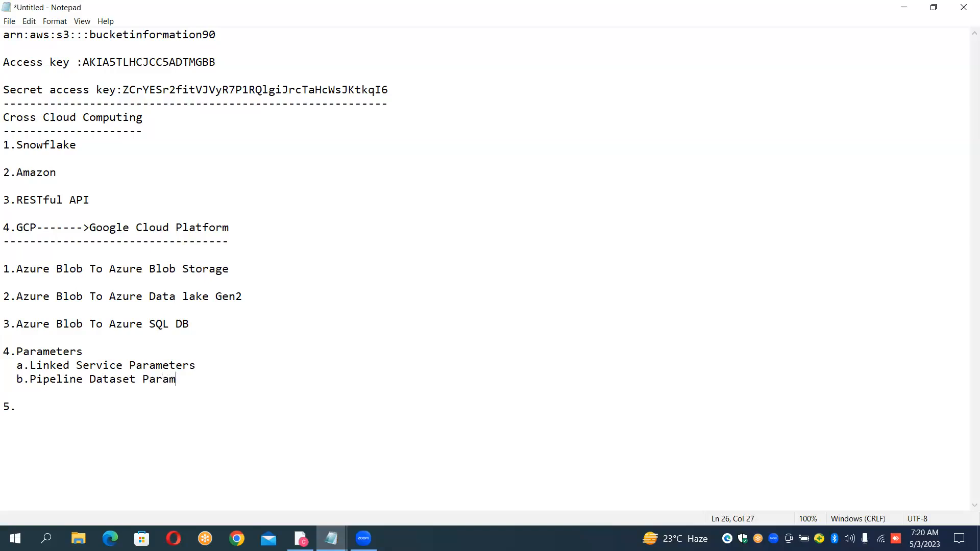
pyautogui.write('etrs')
pyautogui.press('BackSpace')
pyautogui.press('BackSpace')
pyautogui.write('ers')
# - Add an extra blank line after the sub-items and complete the fifth entry as "5.Using of StoredProcedure/Custom SQL Query"
pyautogui.press('Return')
pyautogui.press('Down')
pyautogui.press('Down')
pyautogui.write('Using of ')
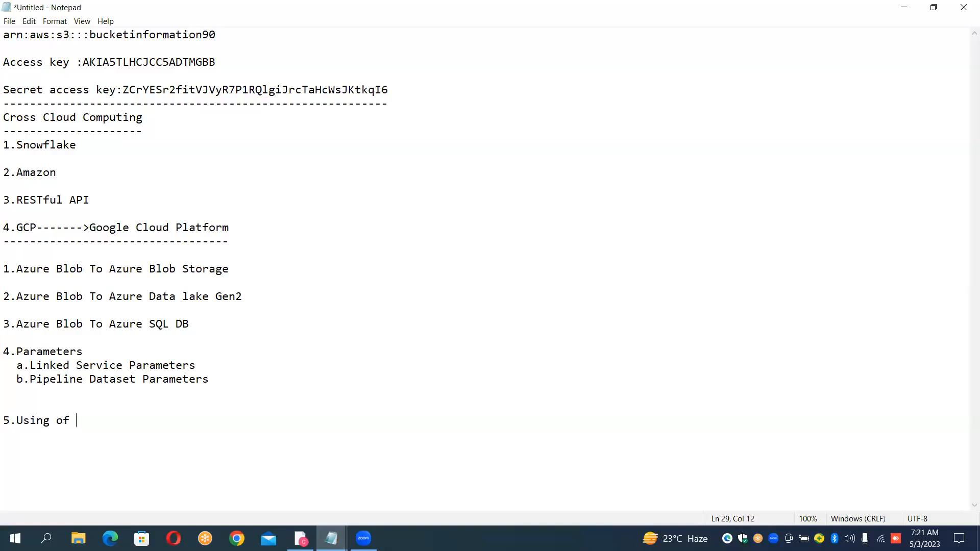
pyautogui.write('StoredProcedure')
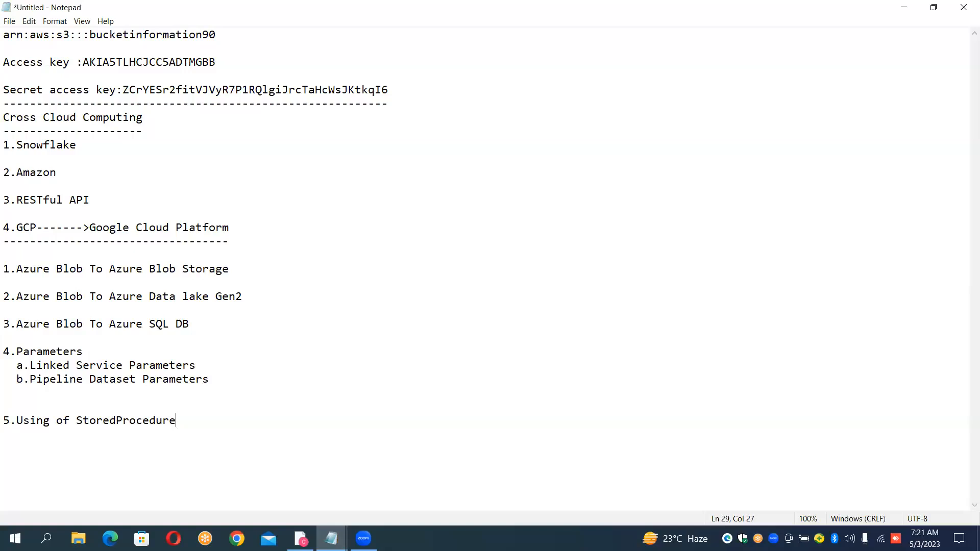
pyautogui.write('/Custom SQL Querry')
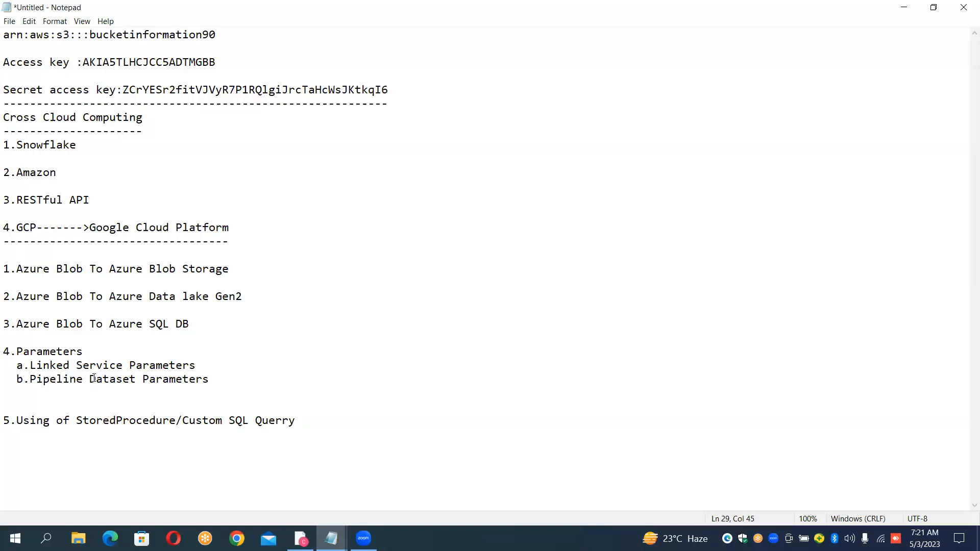
pyautogui.press('BackSpace')
# - Add "6.Copy Data Tool" as the sixth entry and begin the seventh entry with its number, "7."
pyautogui.click(317, 435)
pyautogui.press('Return')
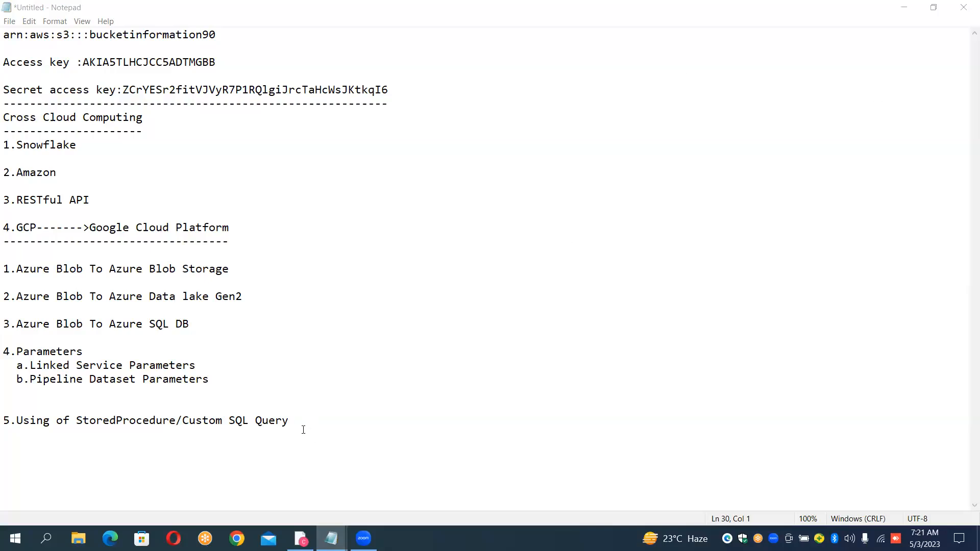
pyautogui.click(303, 430)
pyautogui.press('Return')
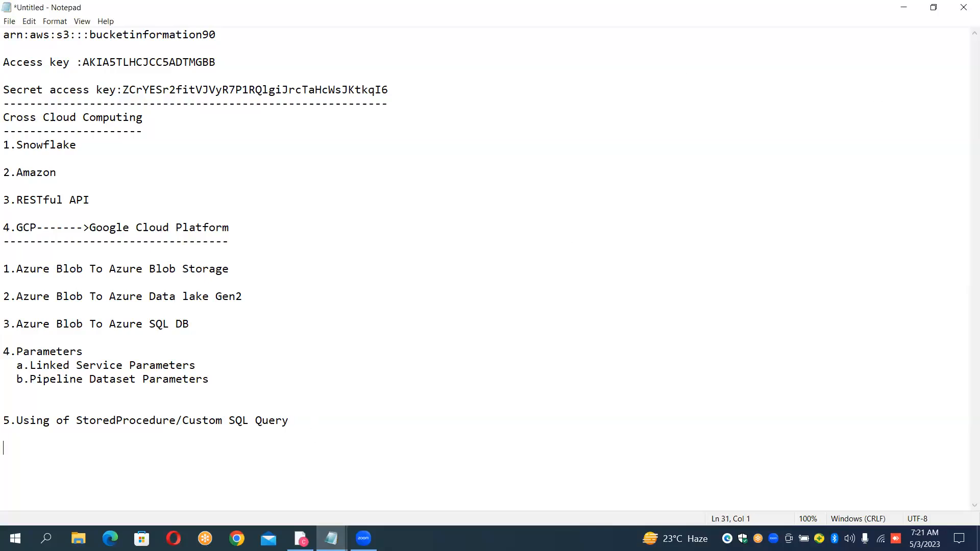
pyautogui.write('6.Copy Data Tool')
pyautogui.press('Return')
pyautogui.write('7.')
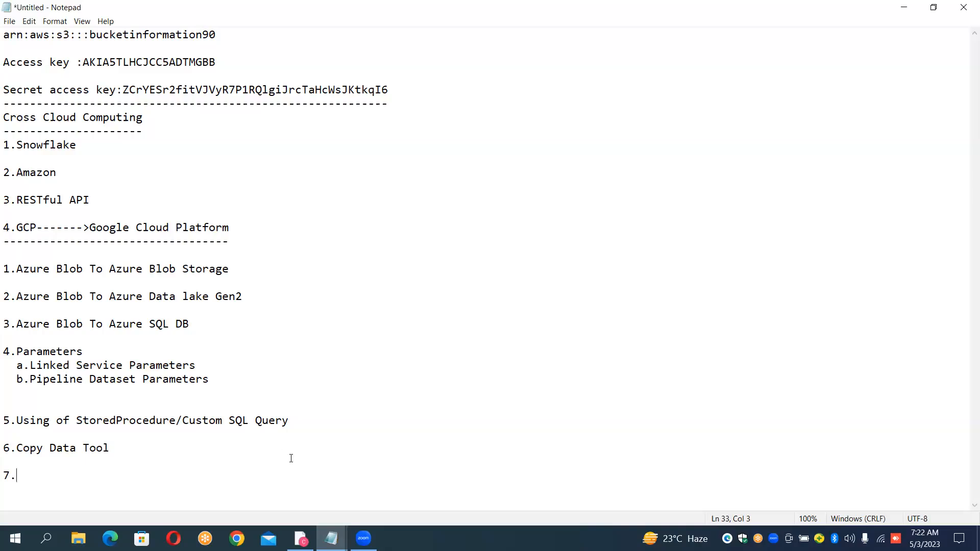
# - Switch to Azure Data Factory in Chrome and try to open the Ingest tool from the factory's home page, keeping the unpublished changes
pyautogui.click(301, 538)
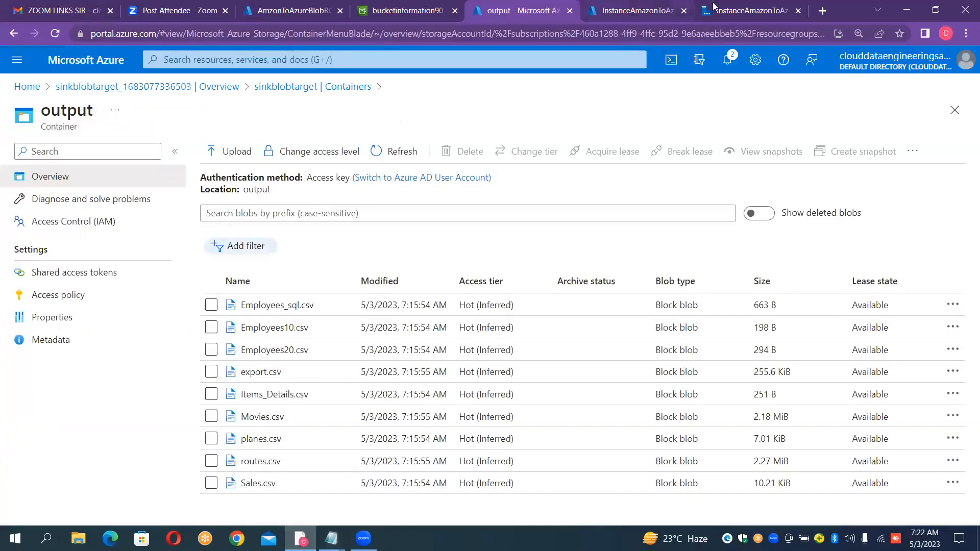
pyautogui.click(742, 10)
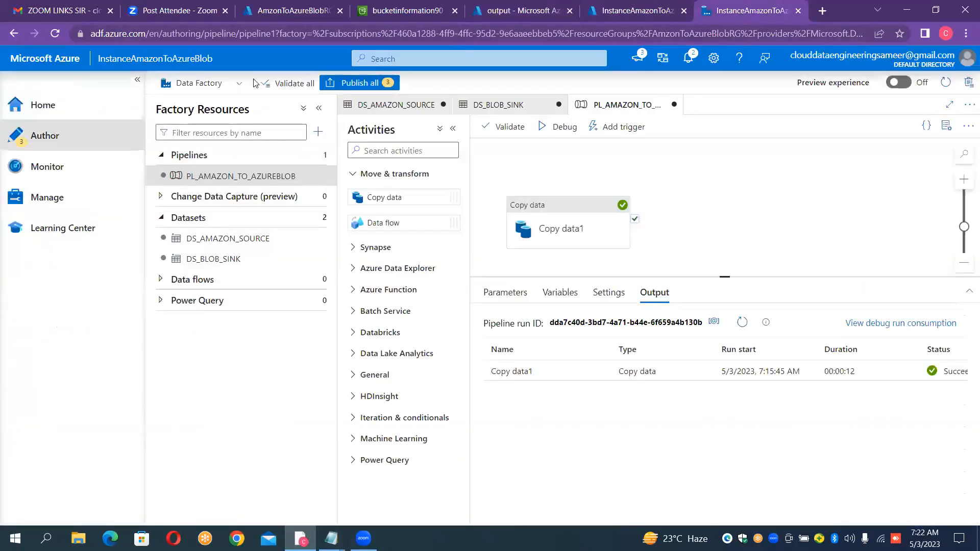
pyautogui.click(183, 86)
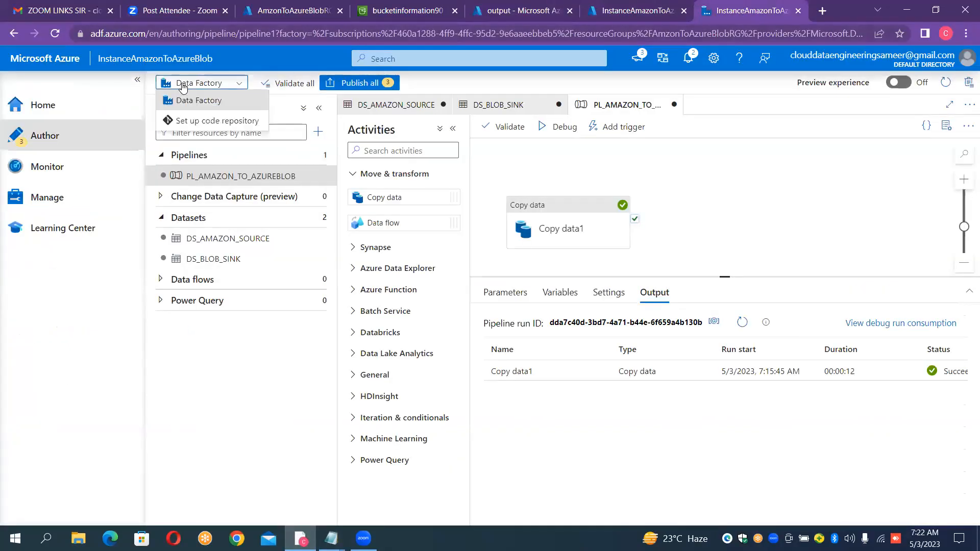
pyautogui.click(36, 109)
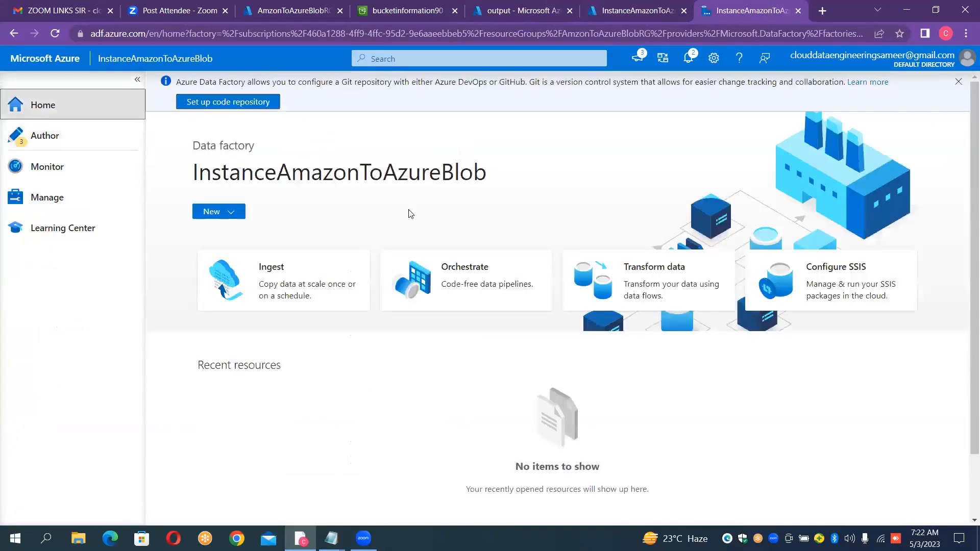
pyautogui.click(295, 283)
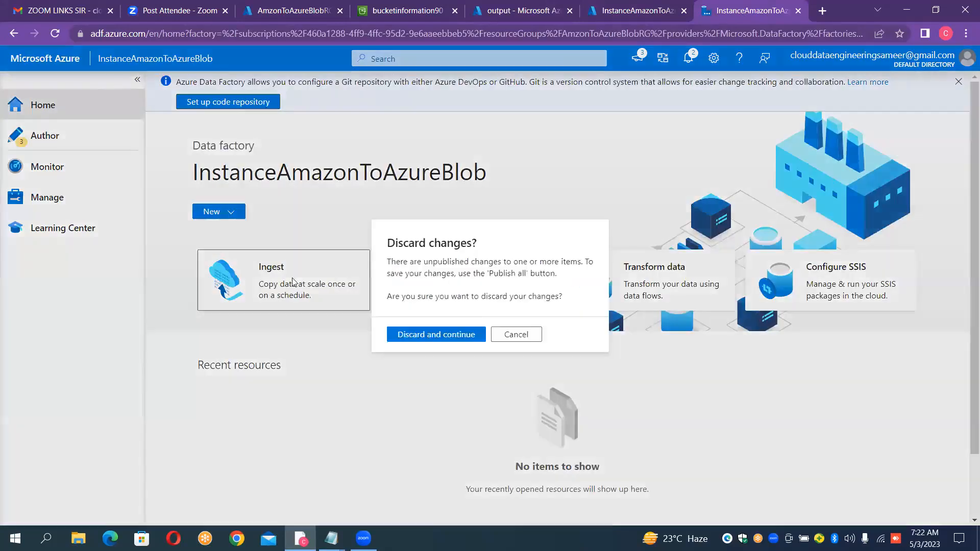
pyautogui.click(524, 169)
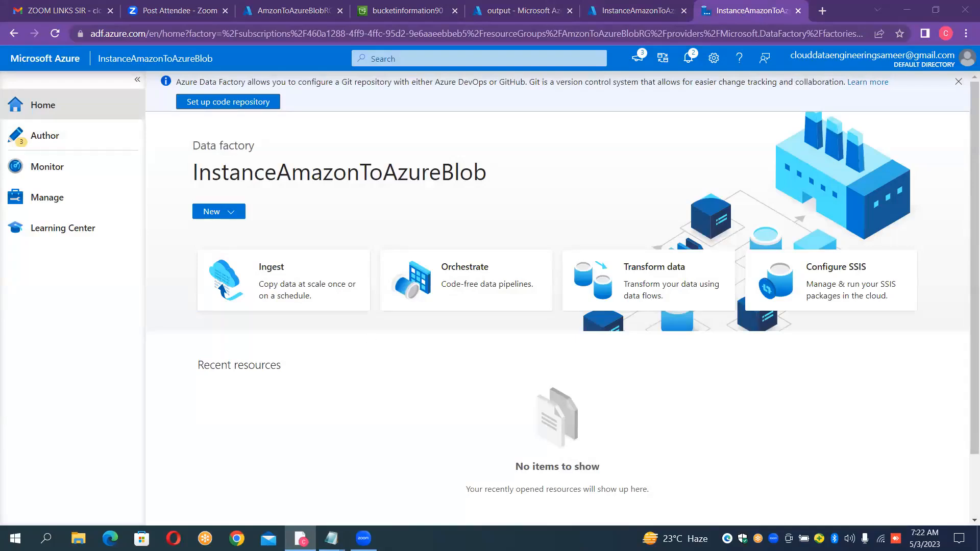
# - Return to the Notepad notes and complete the seventh entry with "File Conversion from CSV to JSON"
pyautogui.click(332, 539)
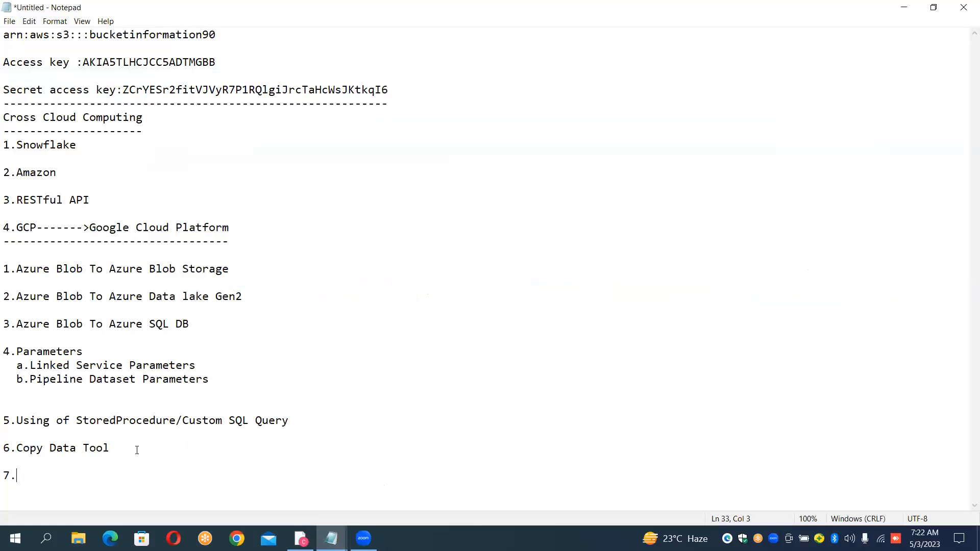
pyautogui.write('File Con')
pyautogui.click(84, 475)
pyautogui.write('version from ')
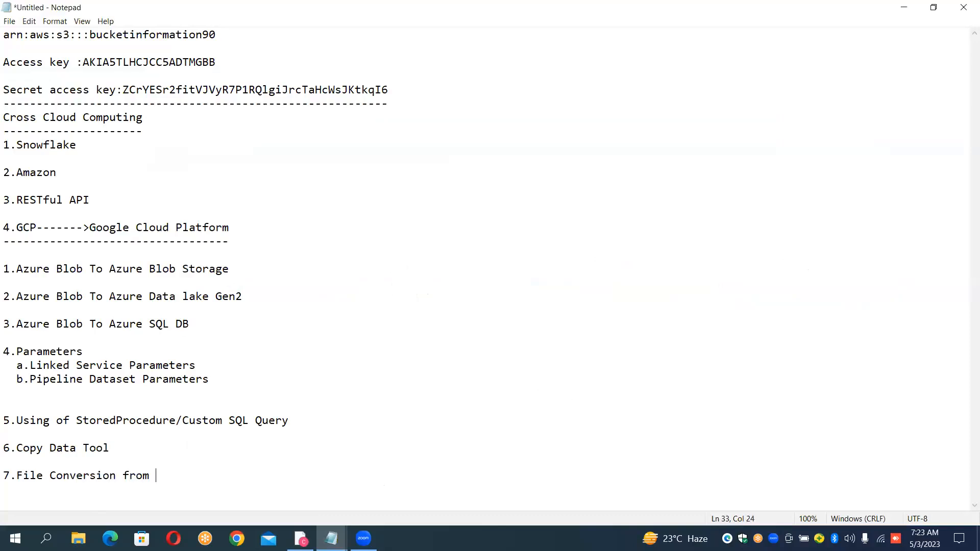
pyautogui.write('CSV to JSON---------Not Done')
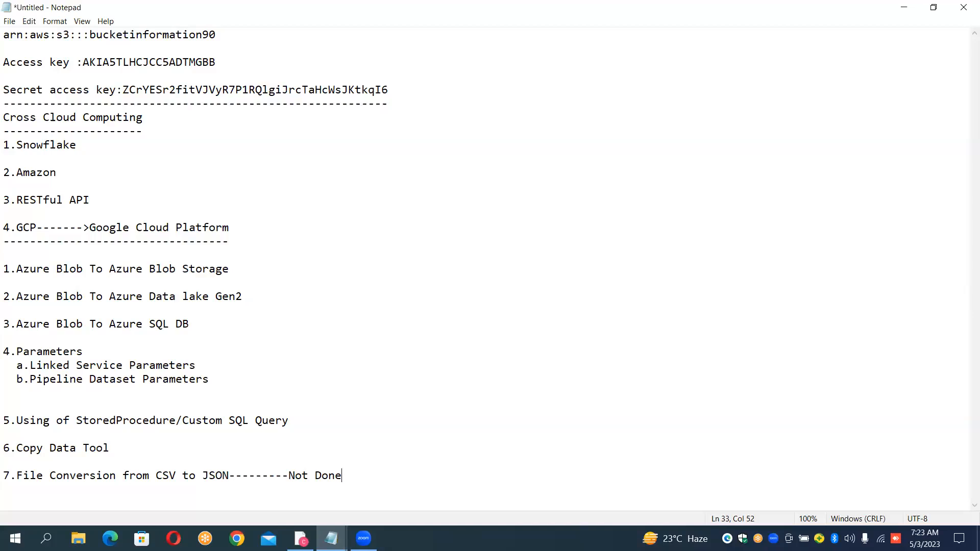
# - Add "8.Azure Key vaults" as the eighth entry, separated by a blank line
pyautogui.press('Return')
pyautogui.press('Return')
pyautogui.write('8.')
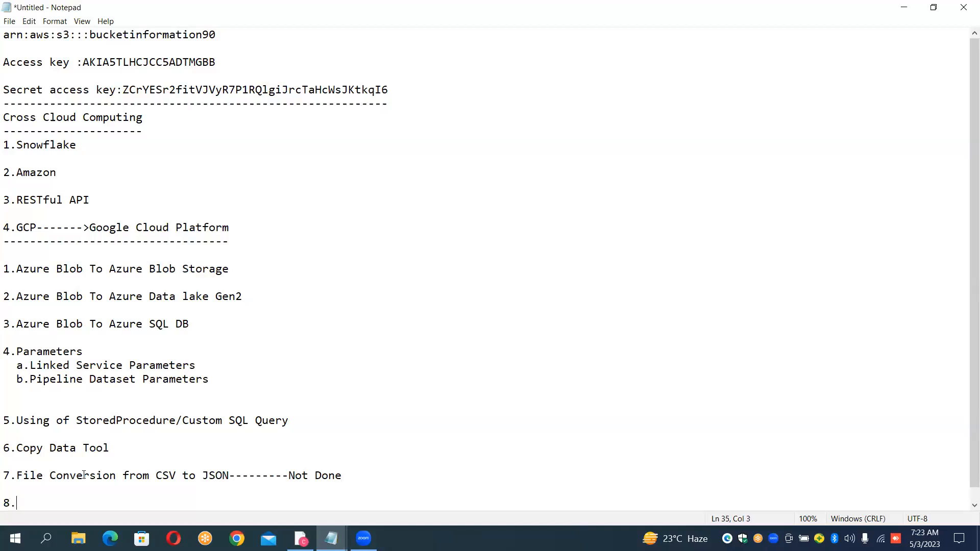
pyautogui.write('Azu')
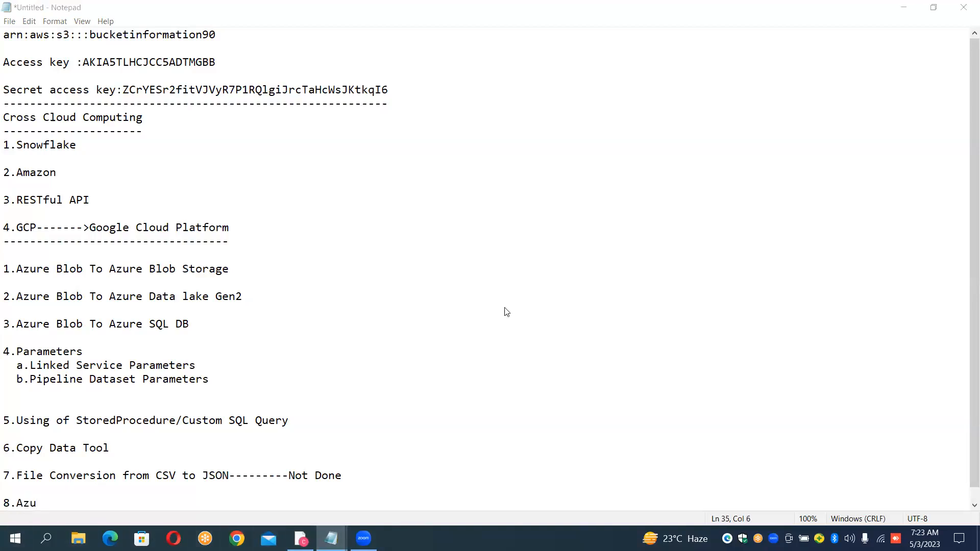
pyautogui.click(51, 504)
pyautogui.write('re')
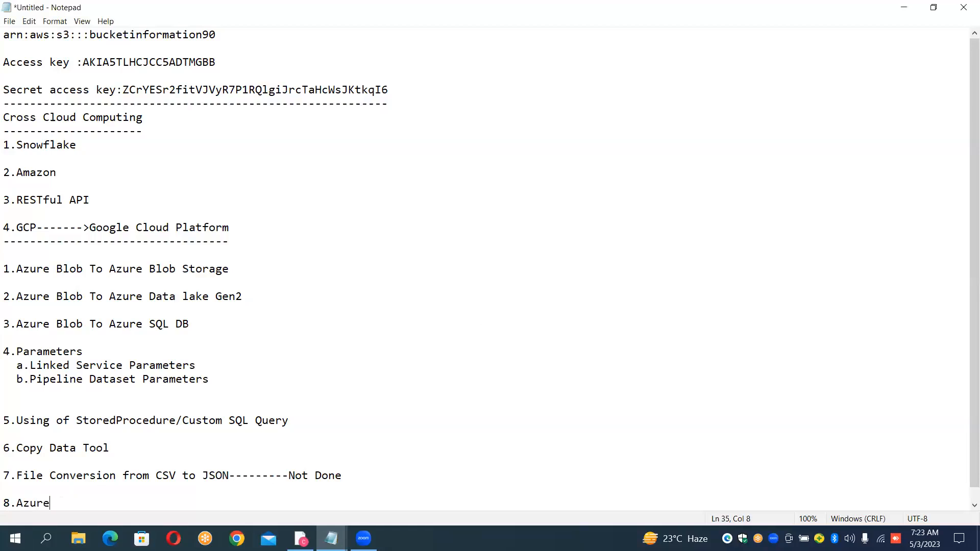
pyautogui.write(' Key vaults')
# - Add "9.Pipeline Aauditlog" as the ninth entry, separated by a blank line
pyautogui.press('Return')
pyautogui.press('Return')
pyautogui.write('9.Pipeline Aaudit')
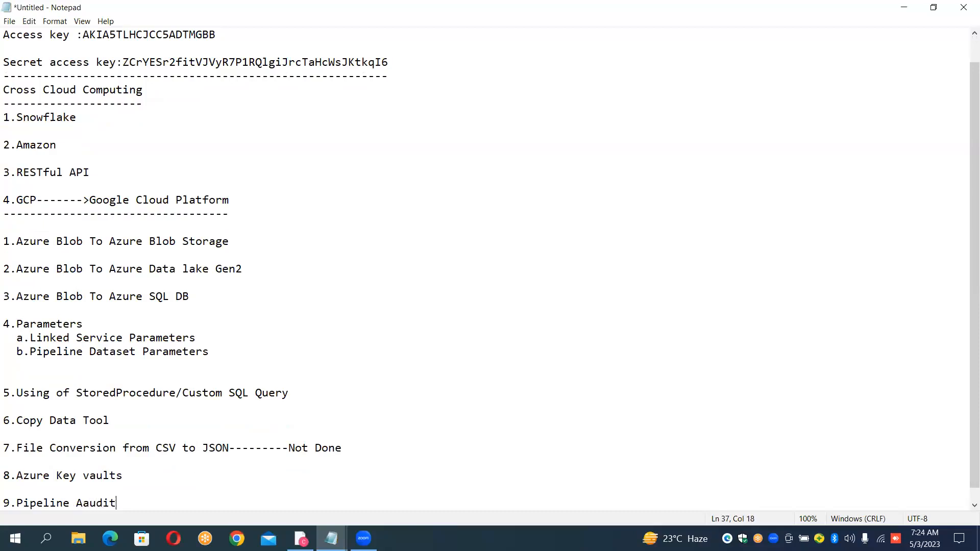
pyautogui.write('log')
# - Insert the indented heading "Topic Need to Discuss" between the Copy Data Tool and File Conversion entries
pyautogui.click(418, 357)
pyautogui.click(167, 426)
pyautogui.press('Return')
pyautogui.press('Return')
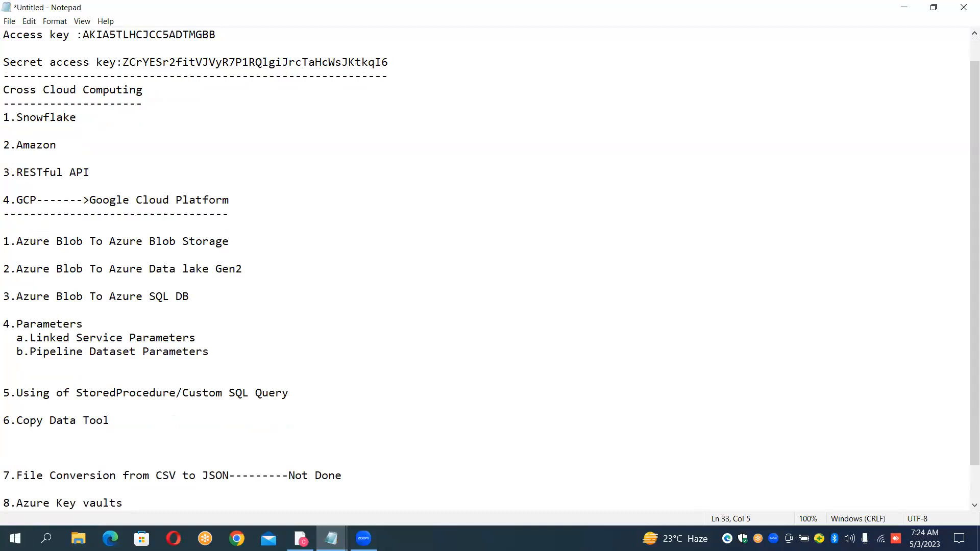
pyautogui.write('Topic Need to Discu')
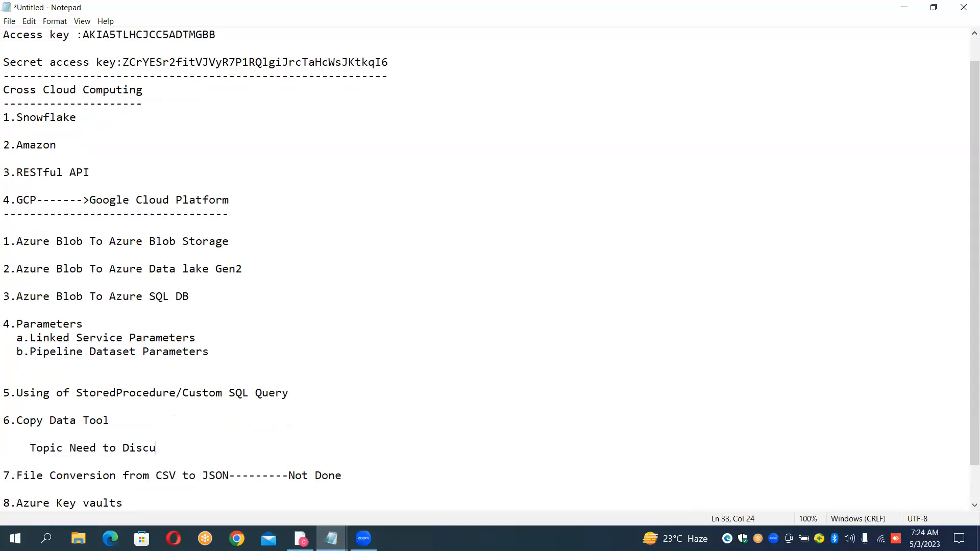
pyautogui.write('ss')
# - Correct the spelling of the ninth entry to "9.Pipeline Auditlog"
pyautogui.press('Down')
pyautogui.press('Down')
pyautogui.press('Down')
pyautogui.press('Down')
pyautogui.press('Down')
pyautogui.press('Down')
pyautogui.press('Down')
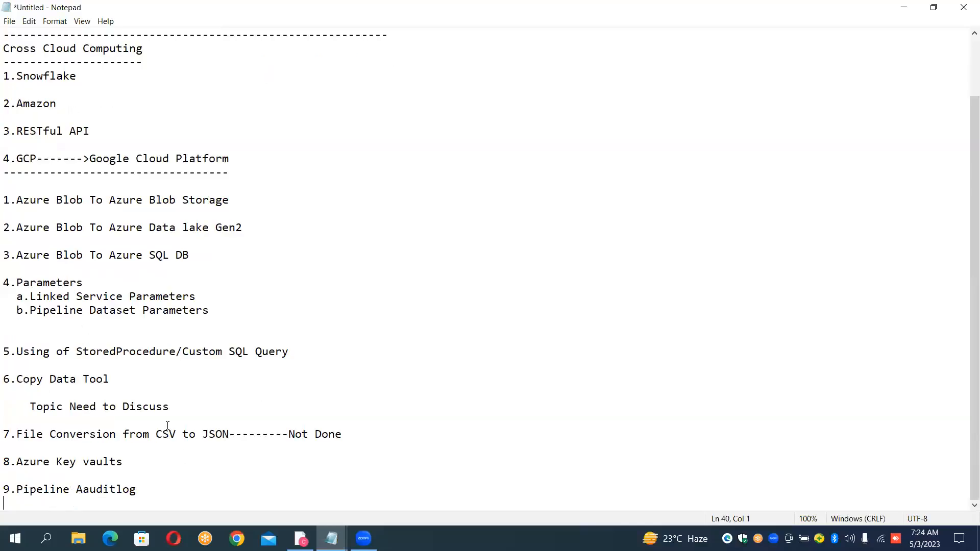
pyautogui.press('Left')
pyautogui.press('Left')
pyautogui.press('Left')
pyautogui.press('Left')
pyautogui.press('Left')
pyautogui.press('Left')
pyautogui.press('Left')
pyautogui.press('Left')
pyautogui.press('BackSpace')
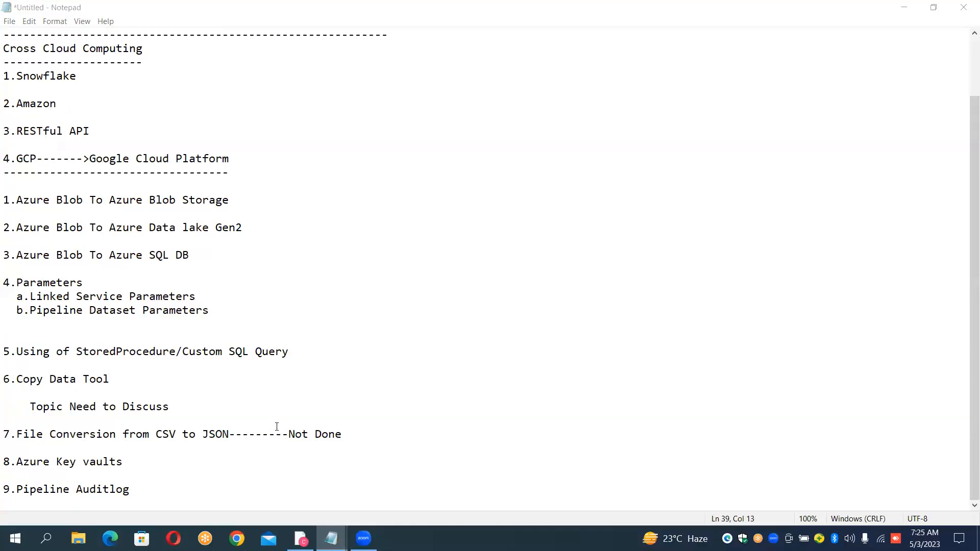
pyautogui.click(149, 492)
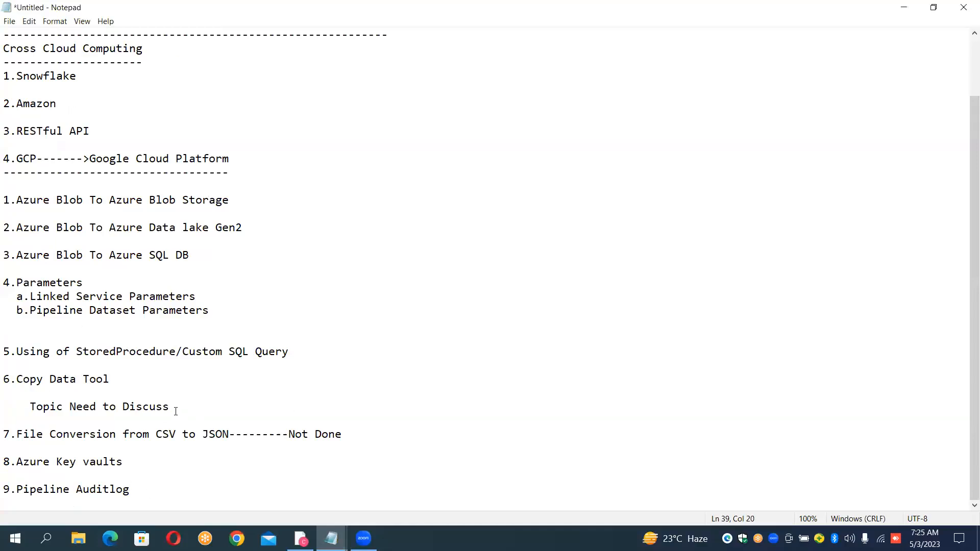
# - Insert two extra blank lines between the "6.Copy Data Tool" entry and the "Topic Need to Discuss" heading
pyautogui.click(136, 386)
pyautogui.press('Return')
pyautogui.press('Return')
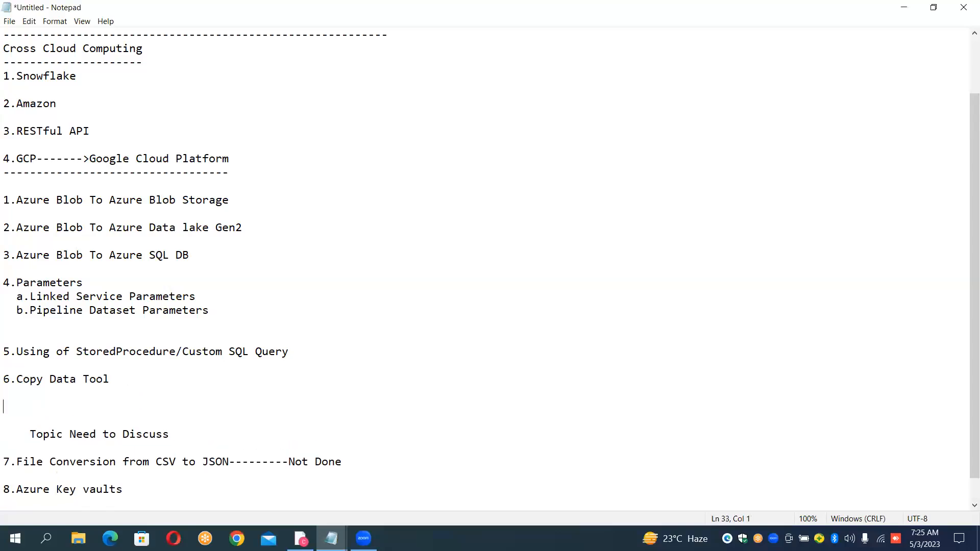
pyautogui.write('7.Bulk')
pyautogui.press('BackSpace')
pyautogui.press('BackSpace')
pyautogui.press('BackSpace')
pyautogui.press('BackSpace')
pyautogui.hotkey('alt', 'Tab')
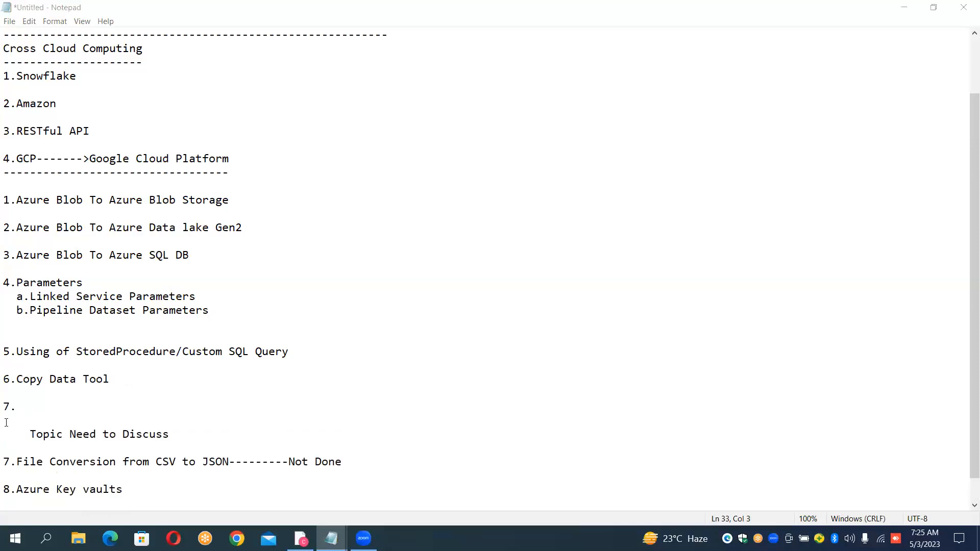
pyautogui.click(23, 412)
pyautogui.press('BackSpace')
# - Add "10.Bulk Copy" as the tenth entry at the end of the notes, separated by a blank line
pyautogui.hotkey('ctrl', 'End')
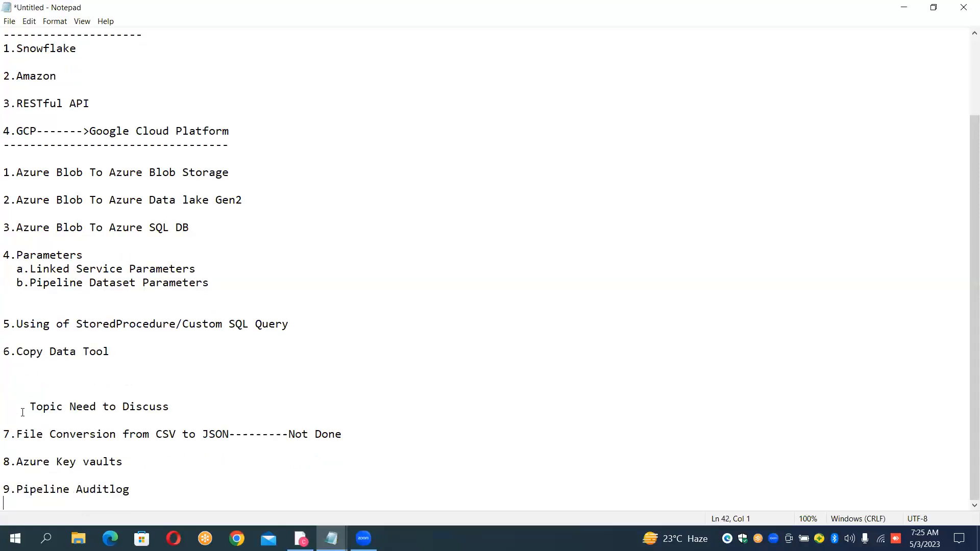
pyautogui.press('Return')
pyautogui.write('10.Bulk Copy')
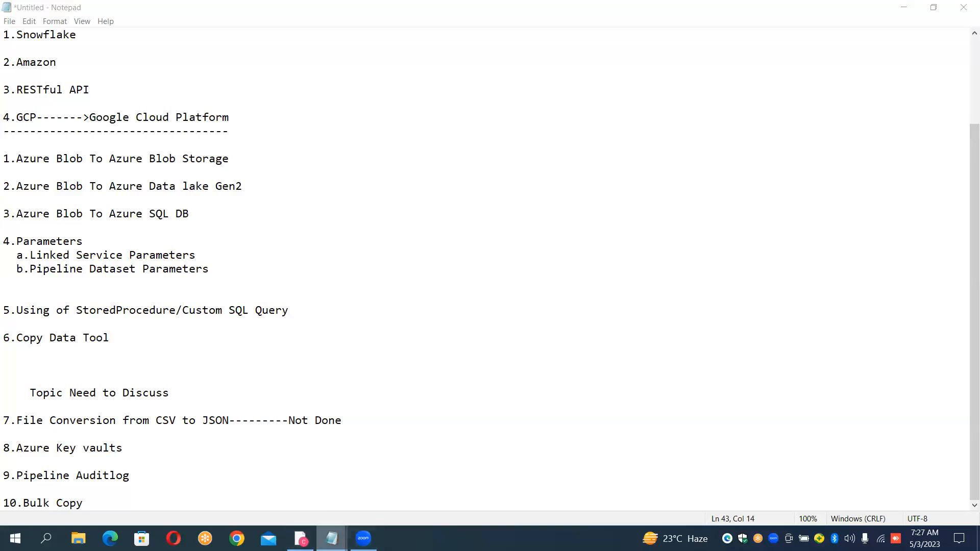
pyautogui.click(332, 538)
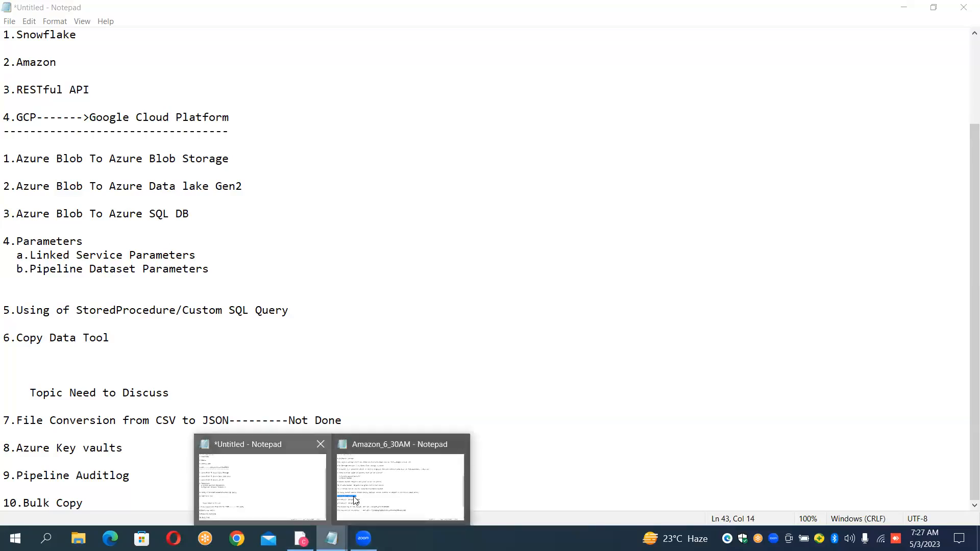
pyautogui.click(354, 497)
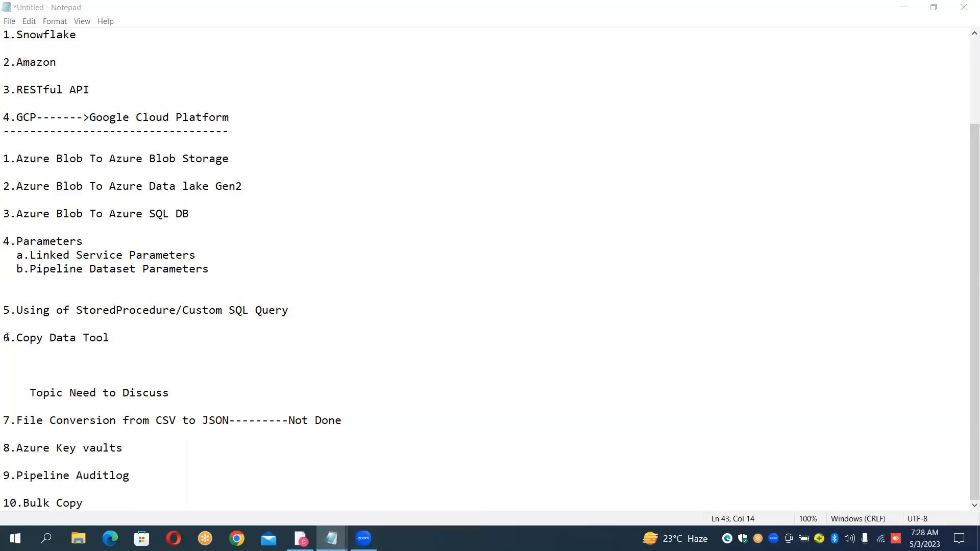
pyautogui.click(472, 285)
pyautogui.press('Down')
pyautogui.press('Down')
pyautogui.press('Down')
pyautogui.press('Down')
pyautogui.press('Down')
pyautogui.press('Down')
pyautogui.press('Down')
pyautogui.press('Down')
pyautogui.press('Down')
pyautogui.press('Down')
pyautogui.press('Down')
pyautogui.press('Down')
pyautogui.press('Down')
pyautogui.press('Down')
pyautogui.press('Down')
pyautogui.press('Down')
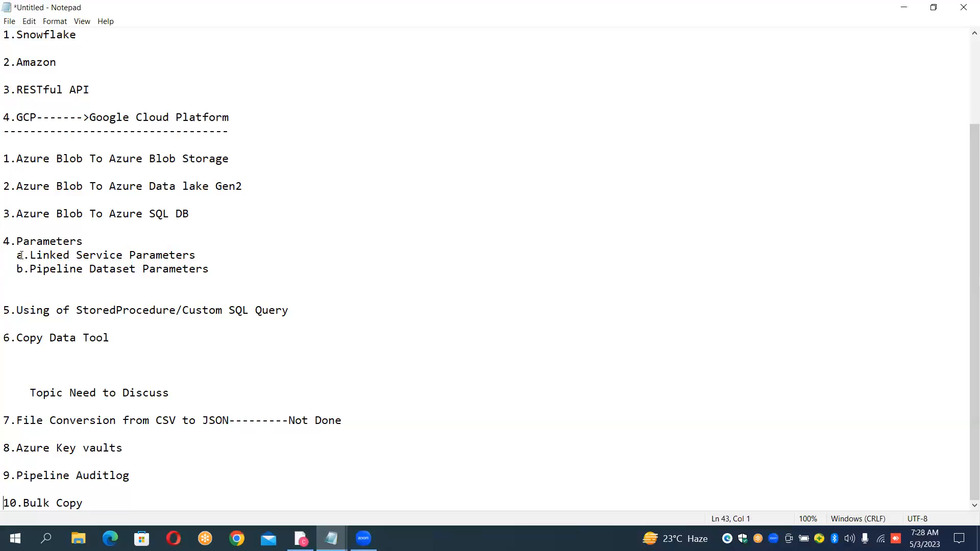
pyautogui.moveTo(5, 242); pyautogui.dragTo(127, 352)
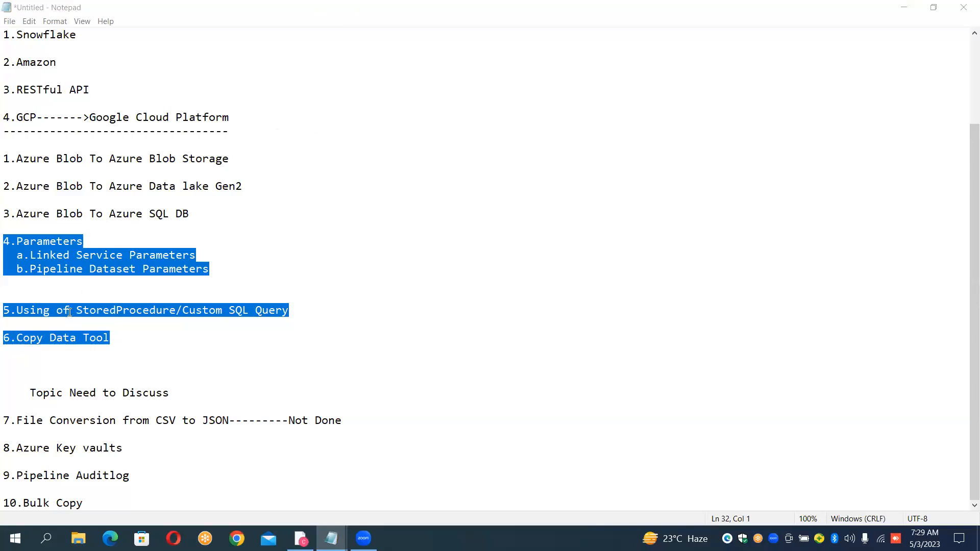
pyautogui.moveTo(76, 338); pyautogui.dragTo(34, 337)
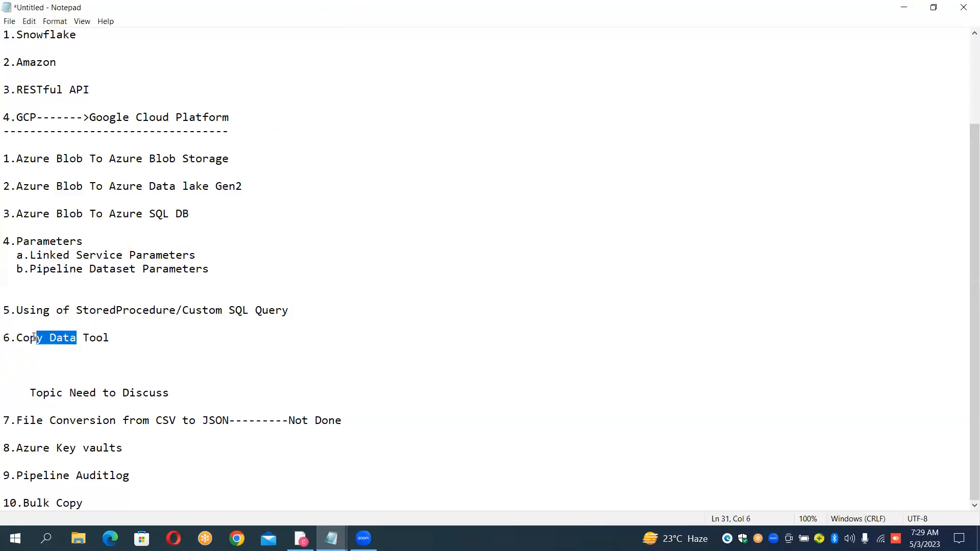